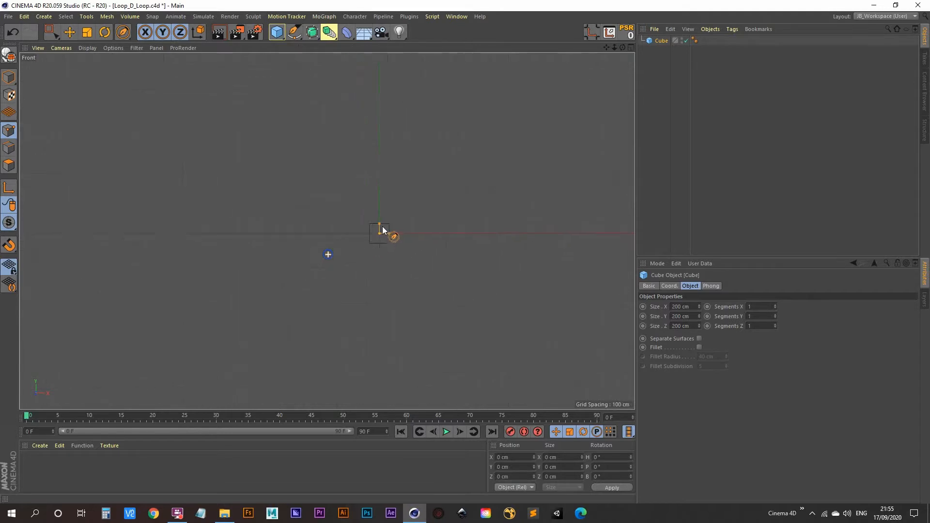
# Step: Sketch a freehand spline in the front view, rising from lower left, looping once around the cube and continuing to the upper right
pyautogui.scroll(5, 380, 232)
pyautogui.keyDown('alt'); pyautogui.moveTo(426, 197); pyautogui.dragTo(225, 280, button='middle'); pyautogui.keyUp('alt')
pyautogui.keyDown('alt'); pyautogui.moveTo(278, 264); pyautogui.dragTo(316, 231, button='right'); pyautogui.keyUp('alt')
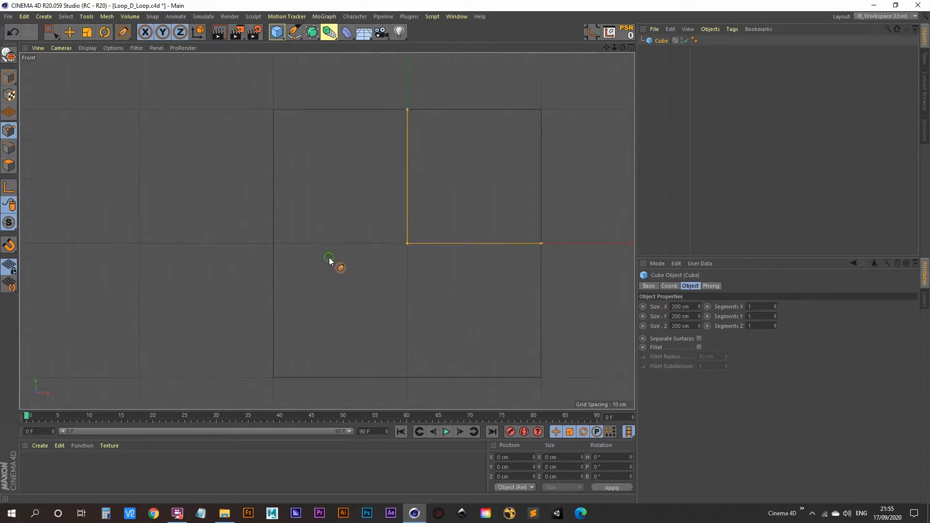
pyautogui.scroll(-5, 315, 208)
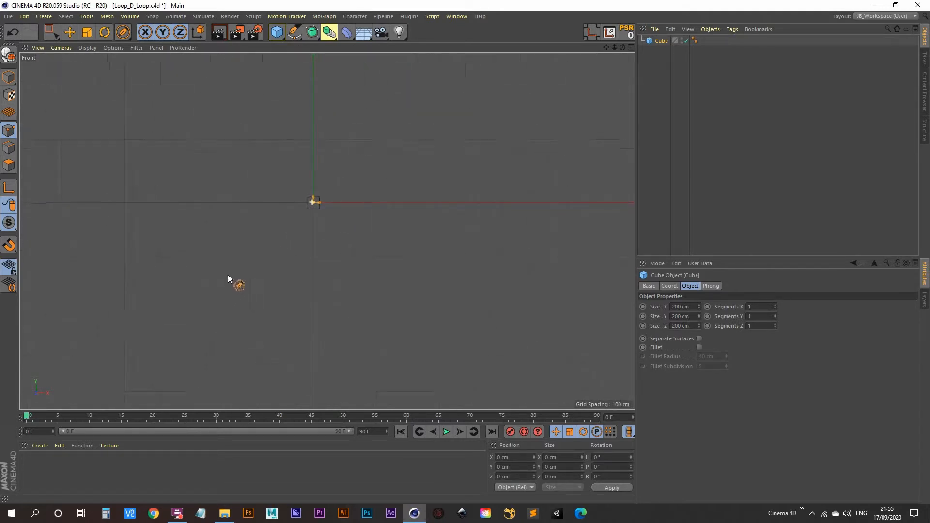
pyautogui.keyDown('alt'); pyautogui.moveTo(232, 267); pyautogui.dragTo(316, 252, button='right'); pyautogui.keyUp('alt')
pyautogui.keyDown('alt'); pyautogui.moveTo(316, 251); pyautogui.dragTo(315, 253, button='middle'); pyautogui.keyUp('alt')
pyautogui.keyDown('alt'); pyautogui.moveTo(322, 266); pyautogui.dragTo(317, 273, button='right'); pyautogui.keyUp('alt')
pyautogui.keyDown('alt'); pyautogui.moveTo(317, 273); pyautogui.dragTo(321, 265, button='middle'); pyautogui.keyUp('alt')
pyautogui.moveTo(323, 266)
pyautogui.keyDown('alt'); pyautogui.mouseDown(button='right')
pyautogui.moveTo(310, 272)
pyautogui.moveTo(310, 263)
pyautogui.mouseUp(button='right'); pyautogui.keyUp('alt')
pyautogui.click(294, 32)
pyautogui.click(345, 66)
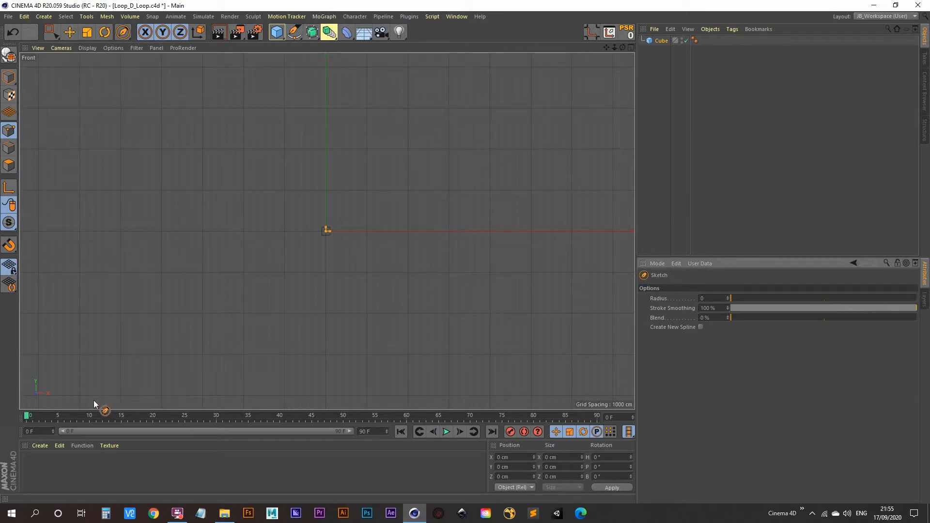
pyautogui.moveTo(94, 400); pyautogui.dragTo(135, 386)
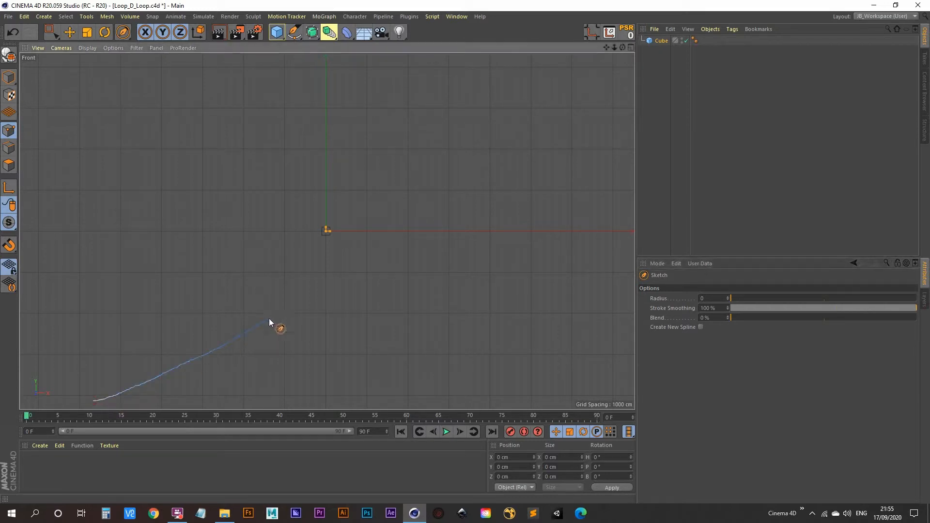
pyautogui.moveTo(321, 194); pyautogui.dragTo(288, 223)
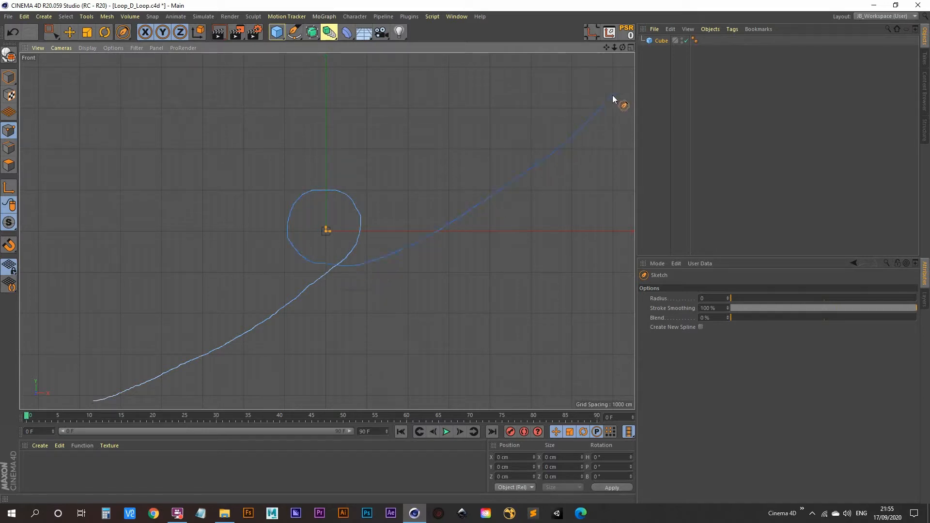
pyautogui.moveTo(629, 73); pyautogui.dragTo(629, 72)
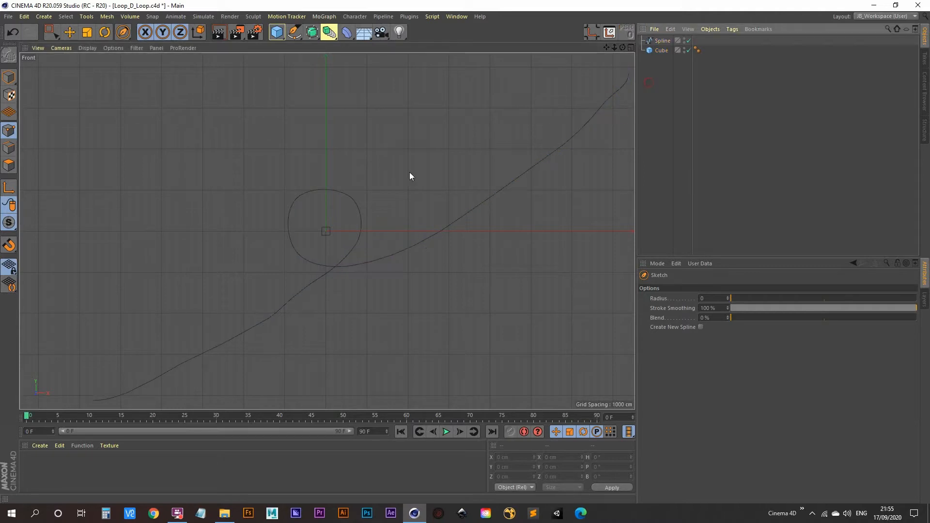
# Step: Switch to the perspective view and examine the looping spline and the cube from the front
pyautogui.middleClick(371, 182)
pyautogui.middleClick(199, 151)
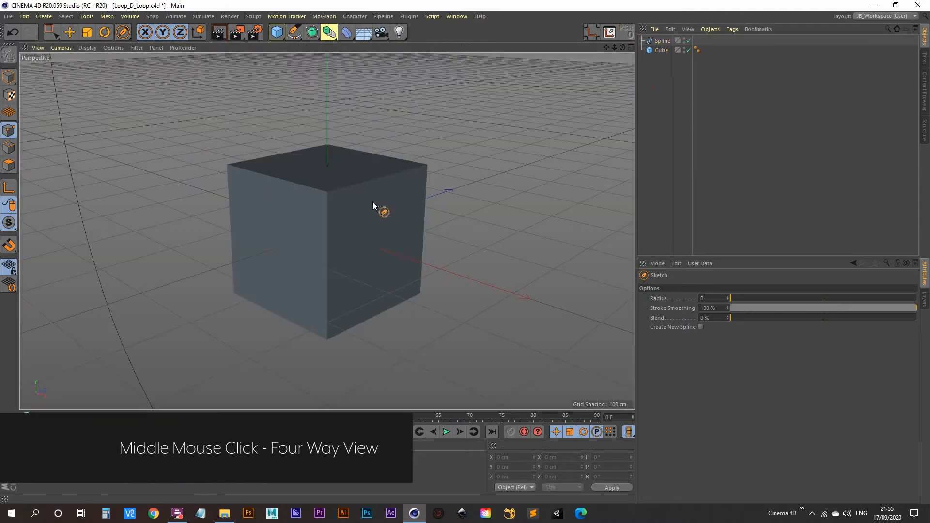
pyautogui.keyDown('alt'); pyautogui.moveTo(357, 193); pyautogui.dragTo(174, 326, button='right'); pyautogui.keyUp('alt')
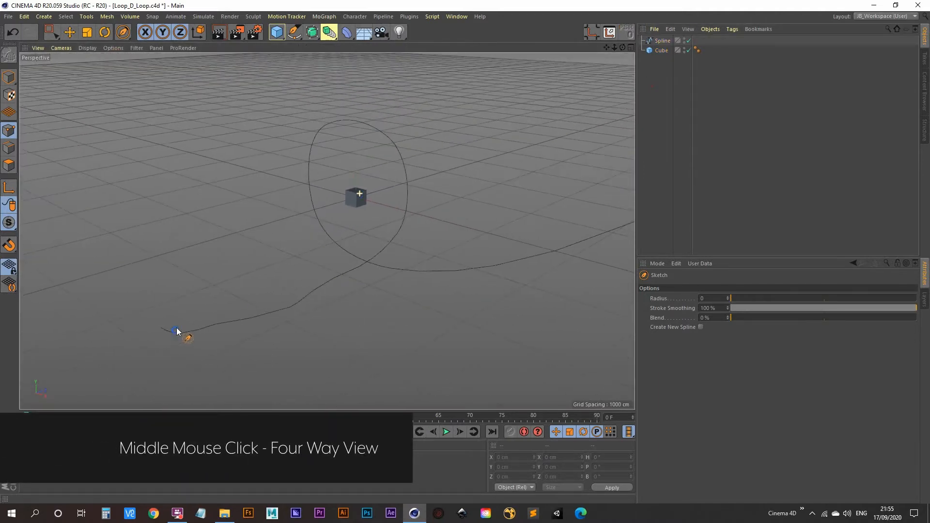
pyautogui.keyDown('alt'); pyautogui.moveTo(352, 203); pyautogui.dragTo(299, 219, button='middle'); pyautogui.keyUp('alt')
pyautogui.keyDown('alt'); pyautogui.moveTo(295, 216); pyautogui.dragTo(347, 196); pyautogui.keyUp('alt')
pyautogui.keyDown('alt'); pyautogui.moveTo(295, 222); pyautogui.dragTo(299, 167, button='middle'); pyautogui.keyUp('alt')
pyautogui.keyDown('alt'); pyautogui.moveTo(307, 181); pyautogui.dragTo(369, 174); pyautogui.keyUp('alt')
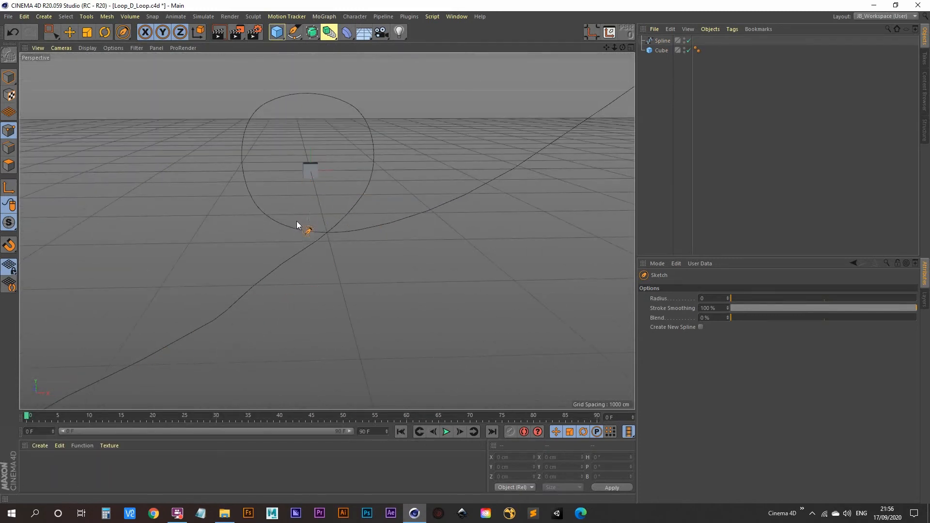
pyautogui.keyDown('alt'); pyautogui.moveTo(297, 221); pyautogui.dragTo(315, 206); pyautogui.keyUp('alt')
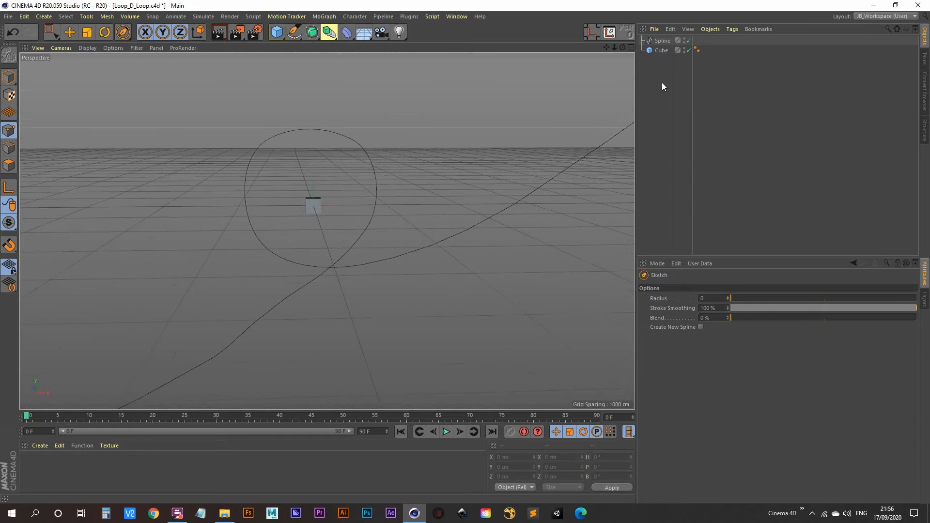
# Step: Delete the two points at the top of the spline's loop using Rectangle Selection
pyautogui.click(662, 42)
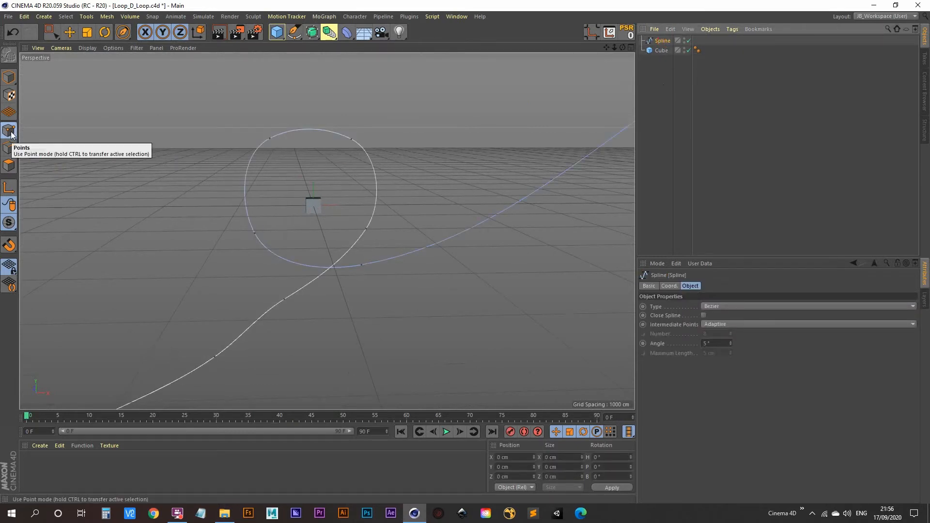
pyautogui.keyDown('alt'); pyautogui.moveTo(313, 282); pyautogui.dragTo(278, 253, button='middle'); pyautogui.keyUp('alt')
pyautogui.keyDown('alt'); pyautogui.moveTo(278, 253); pyautogui.dragTo(310, 275); pyautogui.keyUp('alt')
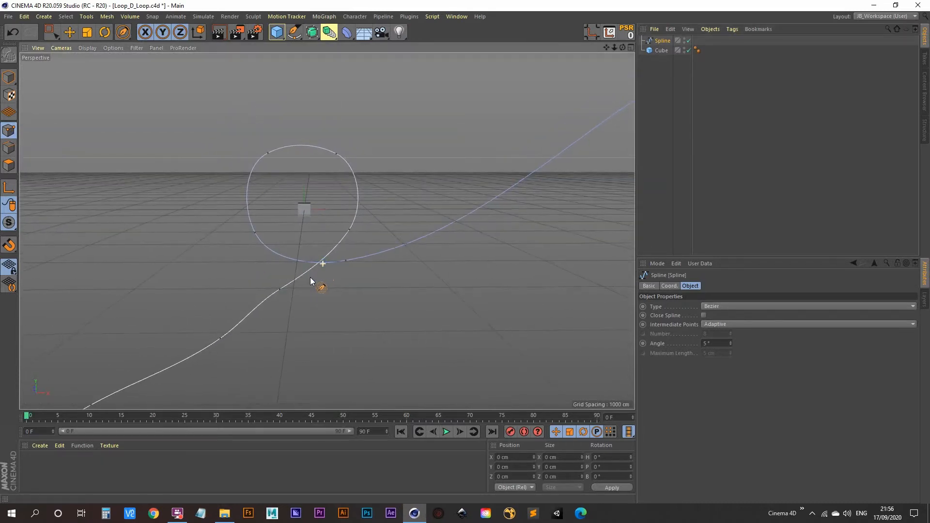
pyautogui.click(73, 35)
pyautogui.click(53, 35)
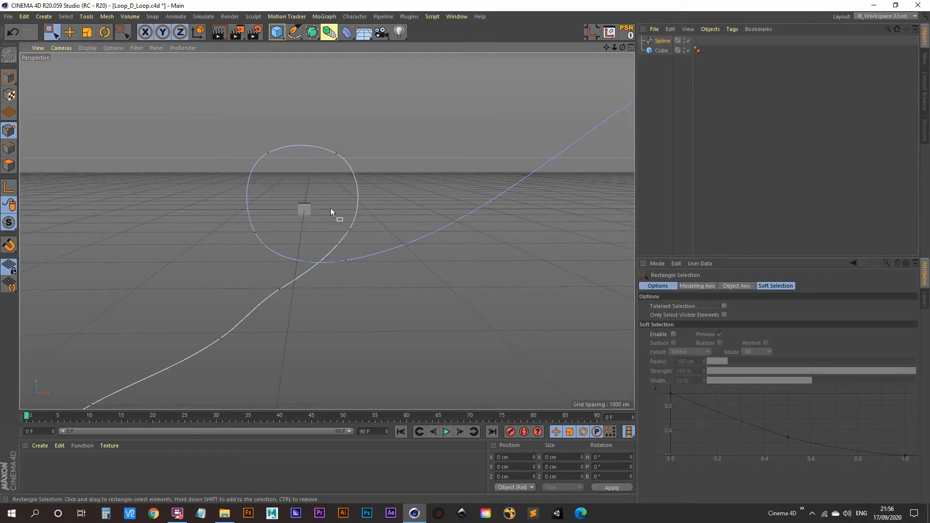
pyautogui.keyDown('alt'); pyautogui.moveTo(331, 209); pyautogui.dragTo(310, 213, button='middle'); pyautogui.keyUp('alt')
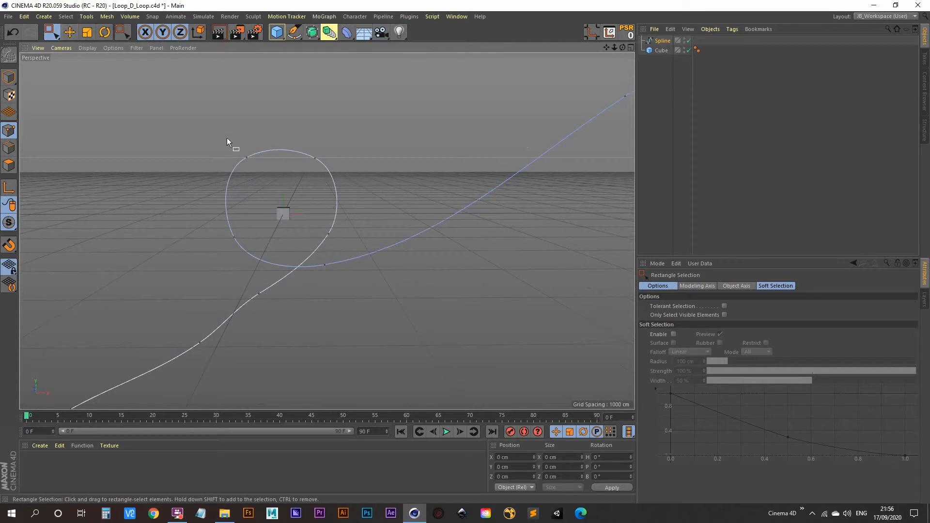
pyautogui.moveTo(227, 138); pyautogui.dragTo(272, 178)
pyautogui.moveTo(306, 139); pyautogui.dragTo(334, 237)
pyautogui.moveTo(229, 137); pyautogui.dragTo(270, 176)
pyautogui.press('Delete')
pyautogui.moveTo(318, 219); pyautogui.dragTo(345, 249)
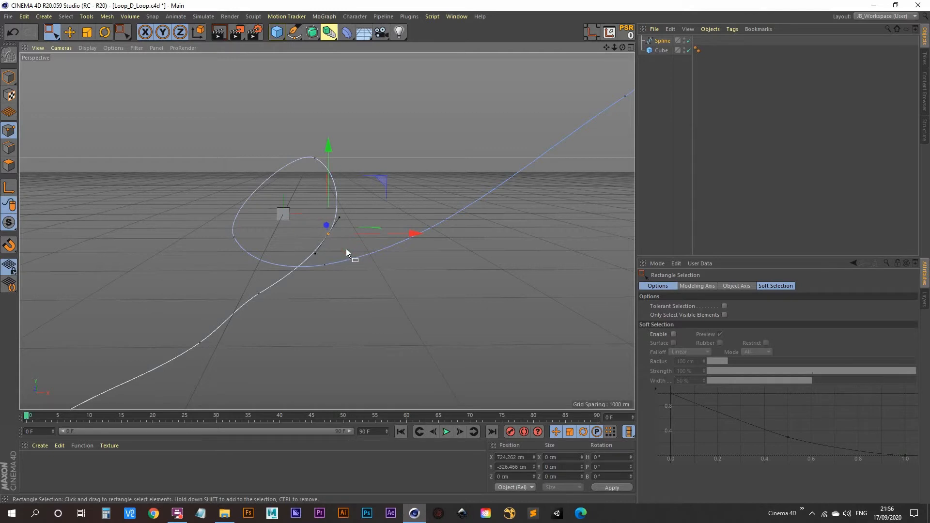
pyautogui.moveTo(286, 125); pyautogui.dragTo(322, 173)
pyautogui.press('Delete')
# Step: Delete one intermediate point on the spline's upper-right tail and one on its lower-left tail
pyautogui.scroll(-3, 339, 233)
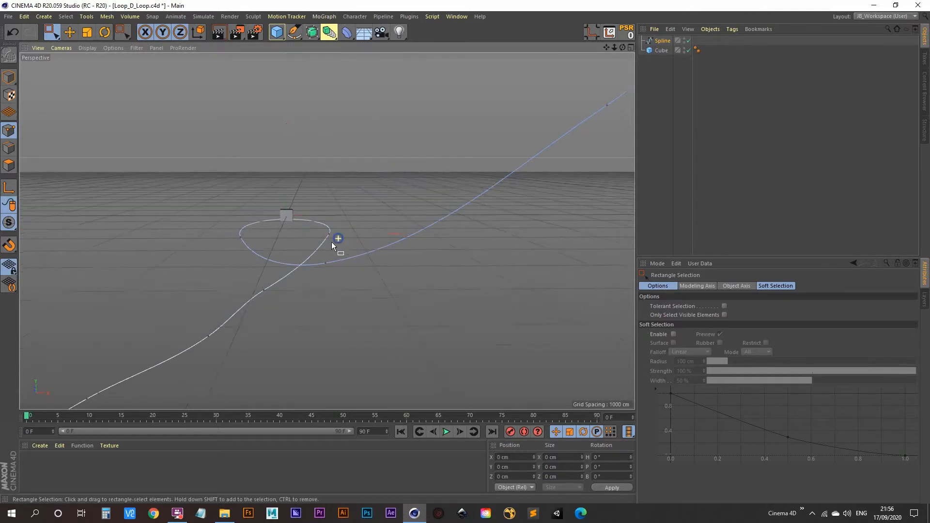
pyautogui.keyDown('alt'); pyautogui.moveTo(324, 241); pyautogui.dragTo(326, 196, button='middle'); pyautogui.keyUp('alt')
pyautogui.scroll(-5, 397, 175)
pyautogui.keyDown('alt'); pyautogui.moveTo(370, 166); pyautogui.dragTo(290, 249, button='middle'); pyautogui.keyUp('alt')
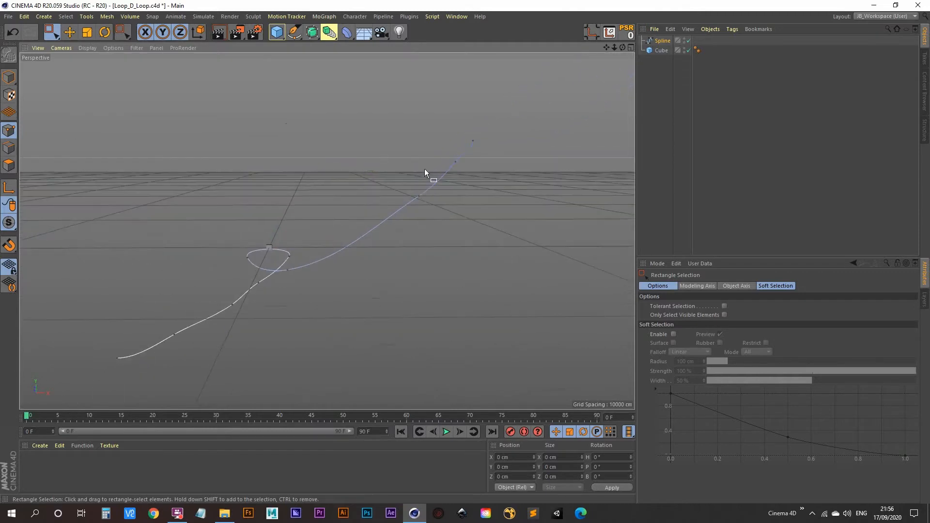
pyautogui.moveTo(432, 158); pyautogui.dragTo(466, 173)
pyautogui.press('Delete')
pyautogui.keyDown('alt'); pyautogui.moveTo(272, 323); pyautogui.dragTo(314, 258, button='middle'); pyautogui.keyUp('alt')
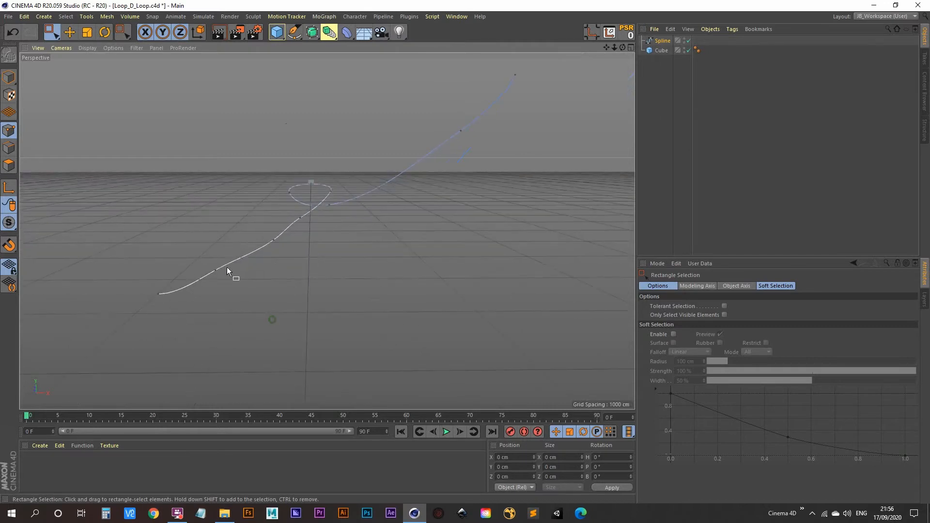
pyautogui.moveTo(252, 225); pyautogui.dragTo(284, 257)
pyautogui.press('Delete')
# Step: Hide the grid in the perspective view
pyautogui.keyDown('alt'); pyautogui.moveTo(302, 223); pyautogui.dragTo(309, 245, button='middle'); pyautogui.keyUp('alt')
pyautogui.keyDown('alt'); pyautogui.moveTo(309, 245); pyautogui.dragTo(379, 161, button='right'); pyautogui.keyUp('alt')
pyautogui.keyDown('alt'); pyautogui.moveTo(328, 184); pyautogui.dragTo(353, 242); pyautogui.keyUp('alt')
pyautogui.click(132, 47)
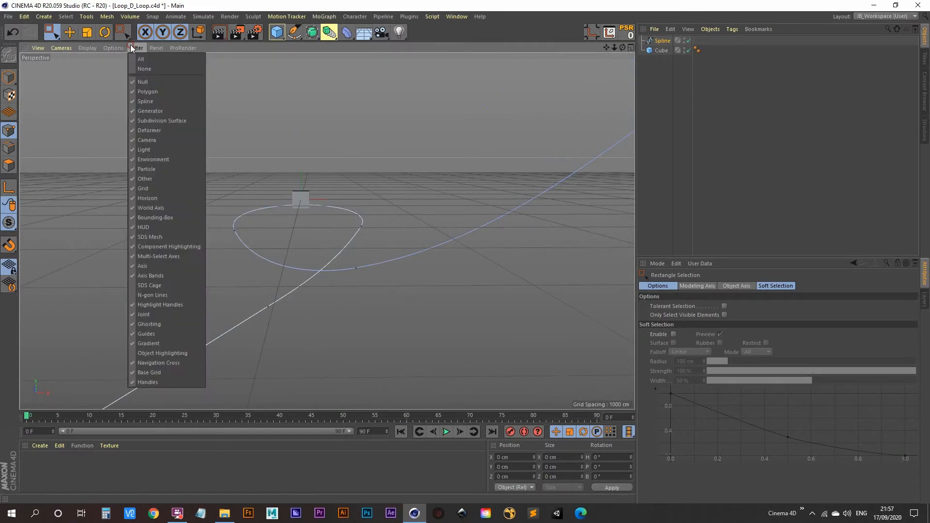
pyautogui.click(150, 188)
# Step: Use the Pen tool to pull up the upper tangents of the loop's left and right points, rounding the loop around the cube
pyautogui.keyDown('alt'); pyautogui.moveTo(288, 216); pyautogui.dragTo(292, 247, button='middle'); pyautogui.keyUp('alt')
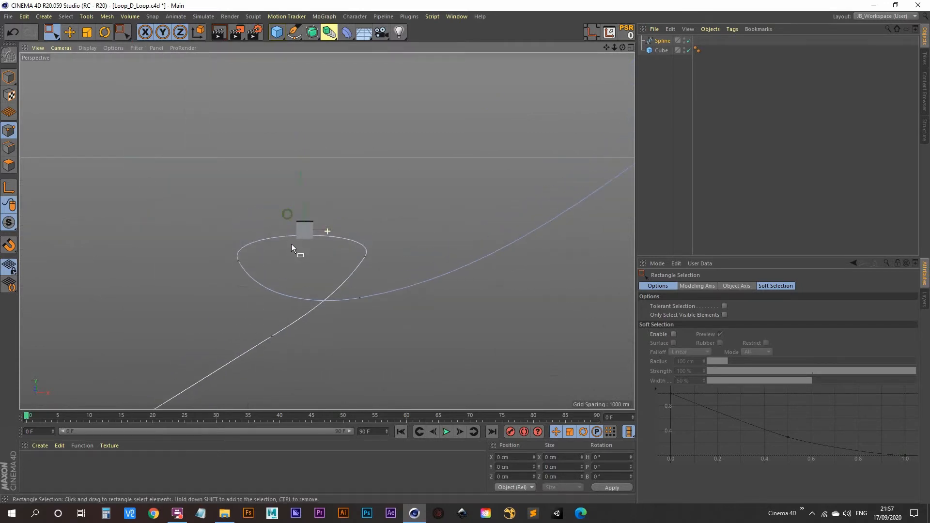
pyautogui.keyDown('alt'); pyautogui.moveTo(307, 239); pyautogui.dragTo(311, 228); pyautogui.keyUp('alt')
pyautogui.keyDown('alt'); pyautogui.moveTo(315, 226); pyautogui.dragTo(315, 208, button='right'); pyautogui.keyUp('alt')
pyautogui.keyDown('alt'); pyautogui.moveTo(280, 245); pyautogui.dragTo(277, 217, button='middle'); pyautogui.keyUp('alt')
pyautogui.moveTo(204, 214); pyautogui.dragTo(241, 259)
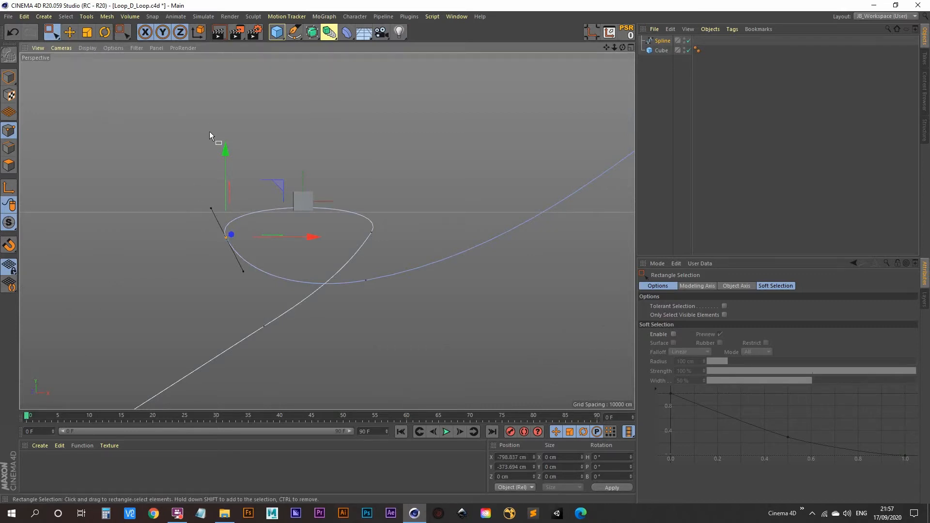
pyautogui.click(294, 32)
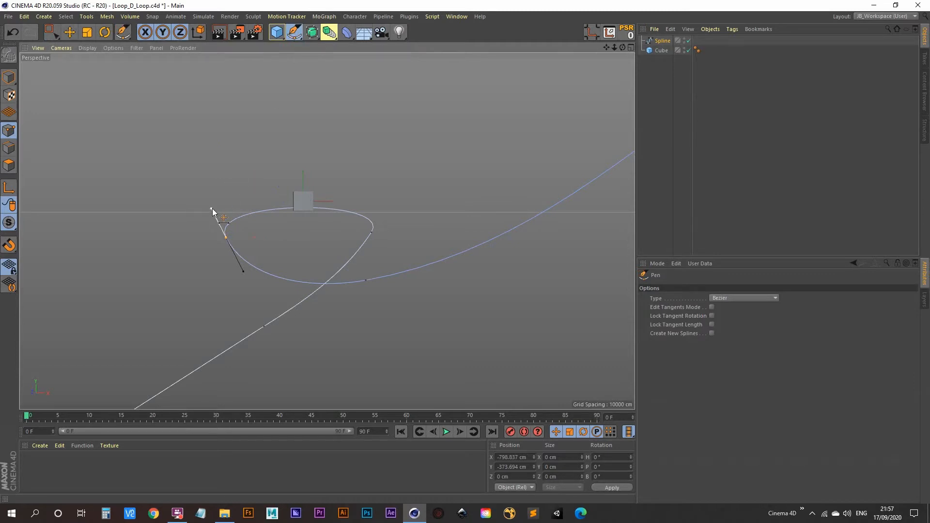
pyautogui.moveTo(212, 208); pyautogui.dragTo(211, 148)
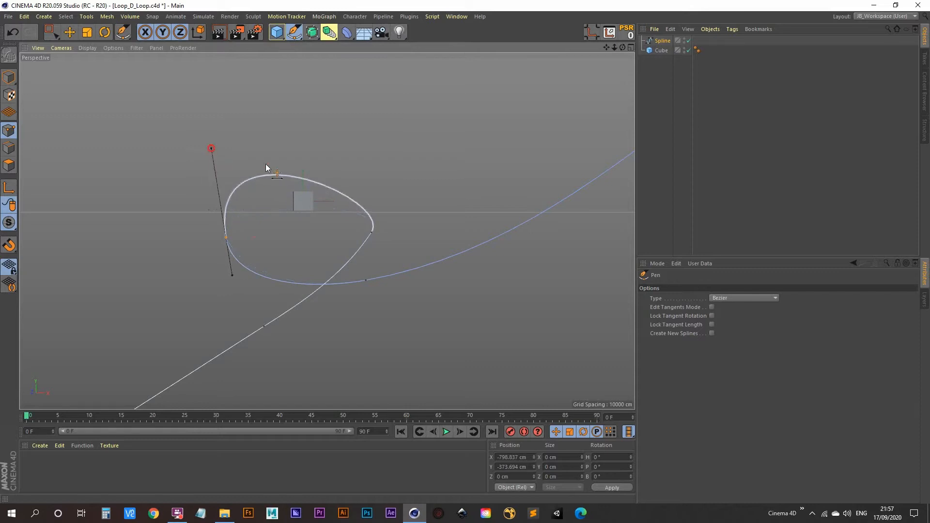
pyautogui.click(371, 233)
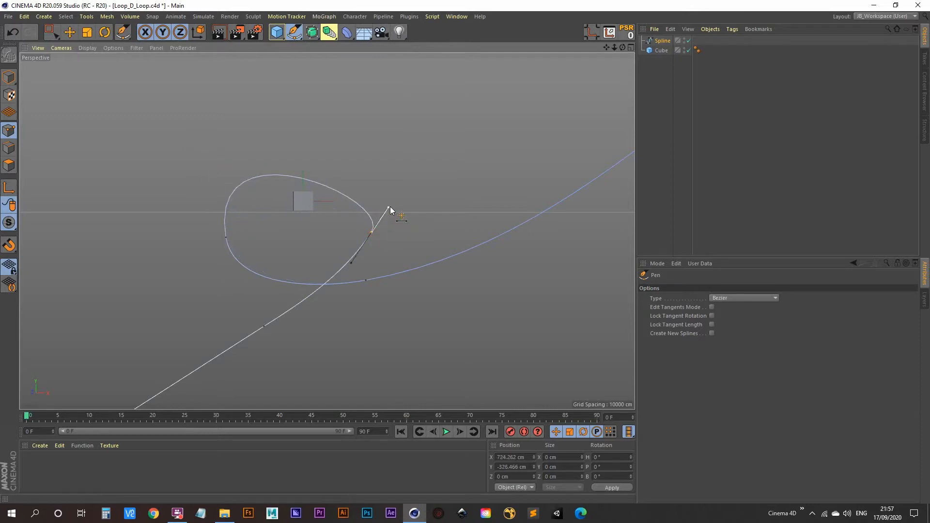
pyautogui.moveTo(388, 206); pyautogui.dragTo(412, 152)
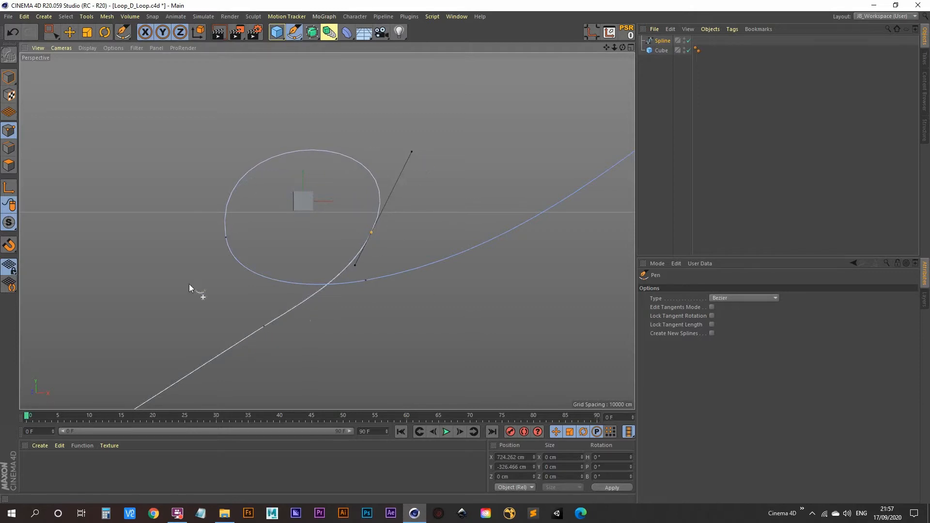
# Step: Move the whole spline in Model mode to about X -15 cm, Y 115 cm so the loop is centred around the cube
pyautogui.click(668, 40)
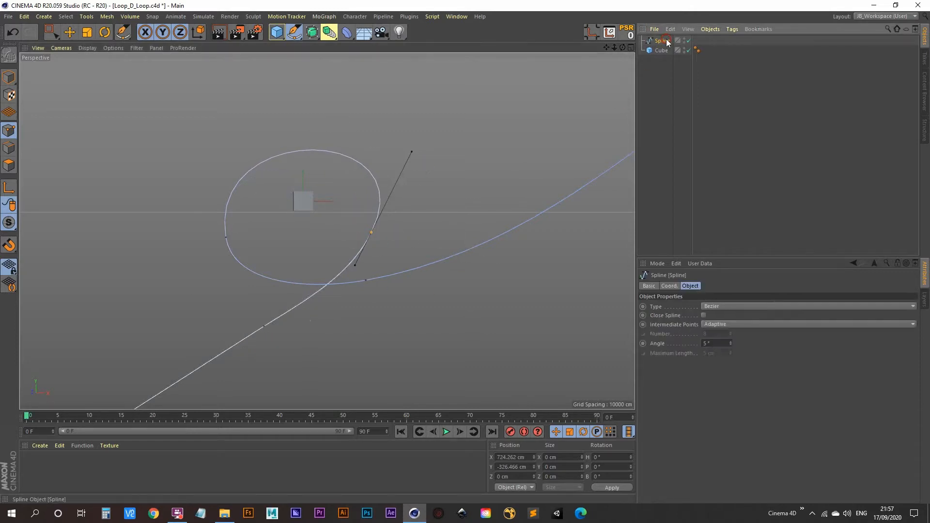
pyautogui.click(8, 78)
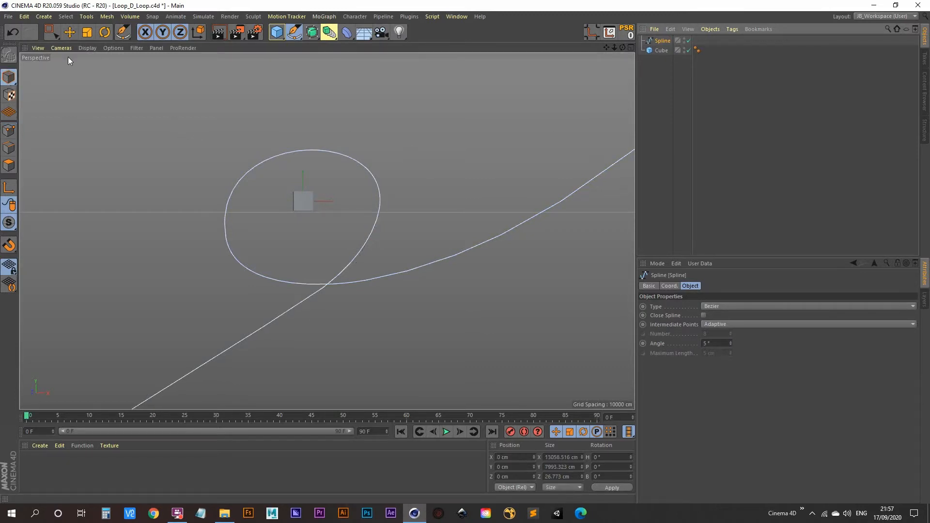
pyautogui.click(69, 32)
pyautogui.moveTo(303, 115); pyautogui.dragTo(308, 97)
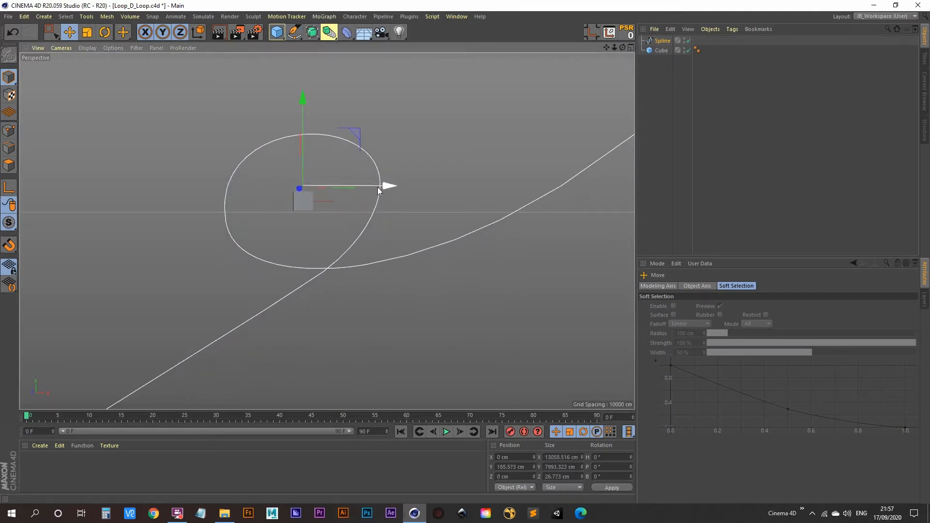
pyautogui.moveTo(386, 187); pyautogui.dragTo(392, 187)
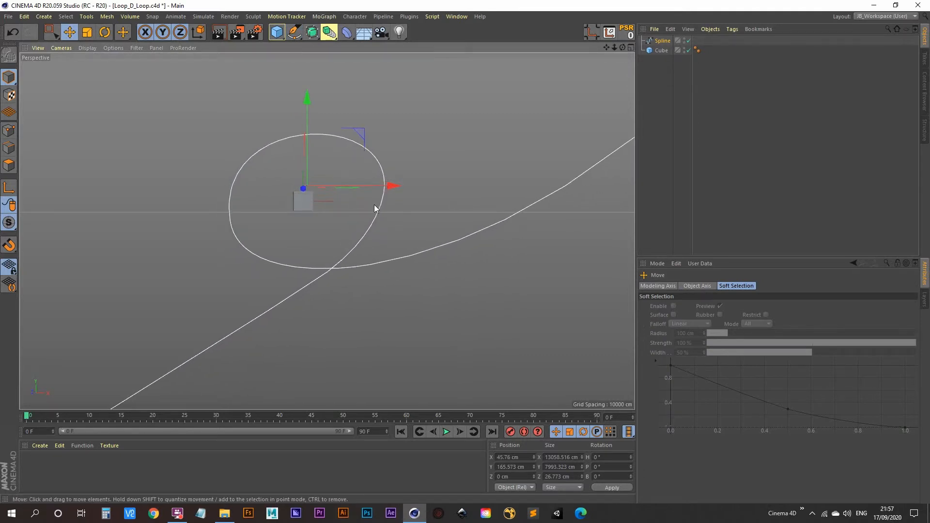
pyautogui.keyDown('alt'); pyautogui.moveTo(307, 193); pyautogui.dragTo(297, 210); pyautogui.keyUp('alt')
pyautogui.keyDown('alt'); pyautogui.moveTo(298, 210); pyautogui.dragTo(304, 214, button='middle'); pyautogui.keyUp('alt')
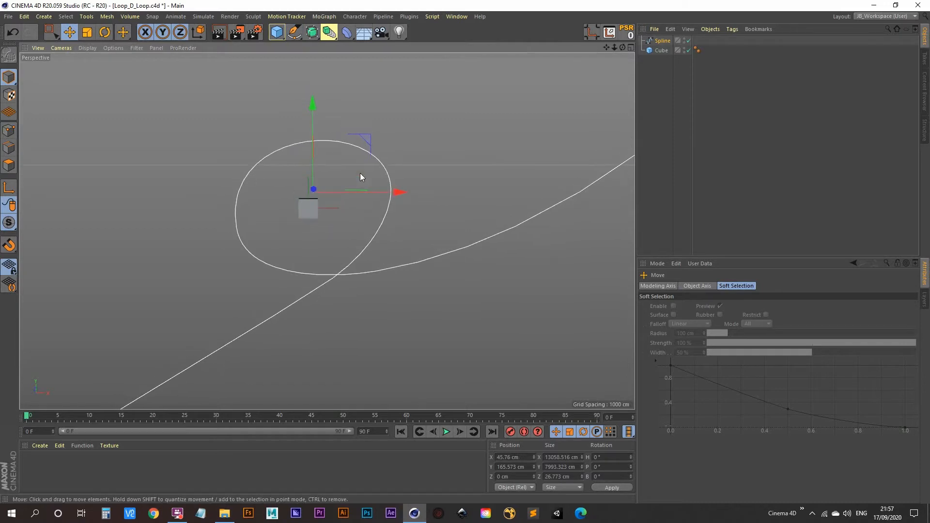
pyautogui.moveTo(366, 135); pyautogui.dragTo(359, 140)
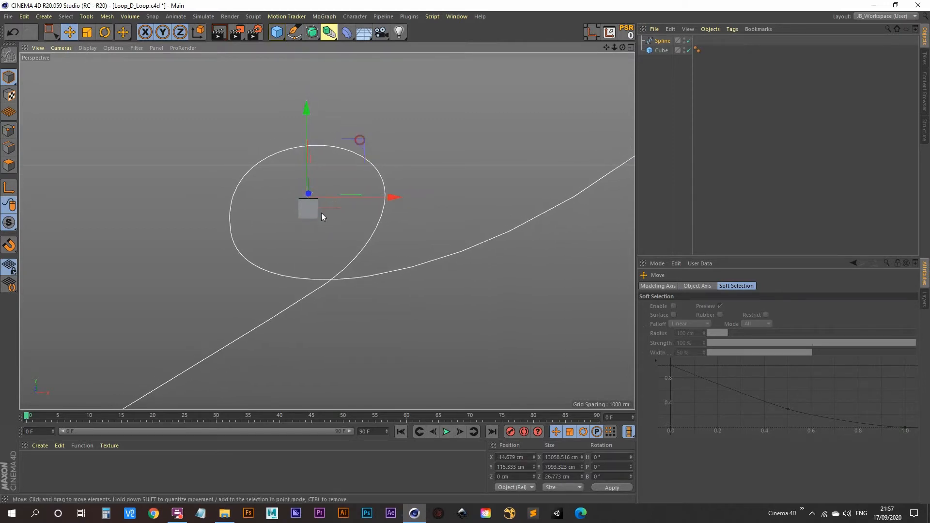
# Step: Add a camera from a straight-on view of the loop and look through it
pyautogui.moveTo(316, 222)
pyautogui.keyDown('alt'); pyautogui.mouseDown()
pyautogui.moveTo(313, 209)
pyautogui.moveTo(300, 235)
pyautogui.mouseUp(); pyautogui.keyUp('alt')
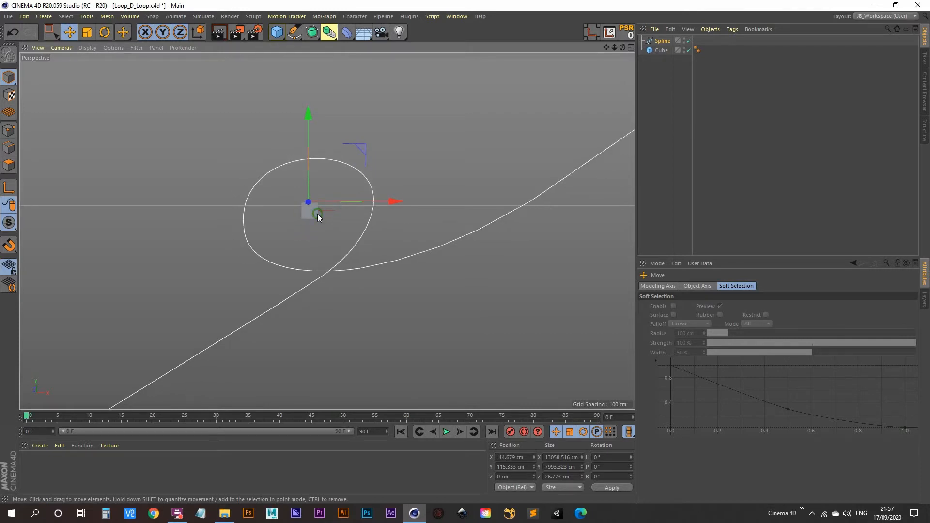
pyautogui.click(381, 32)
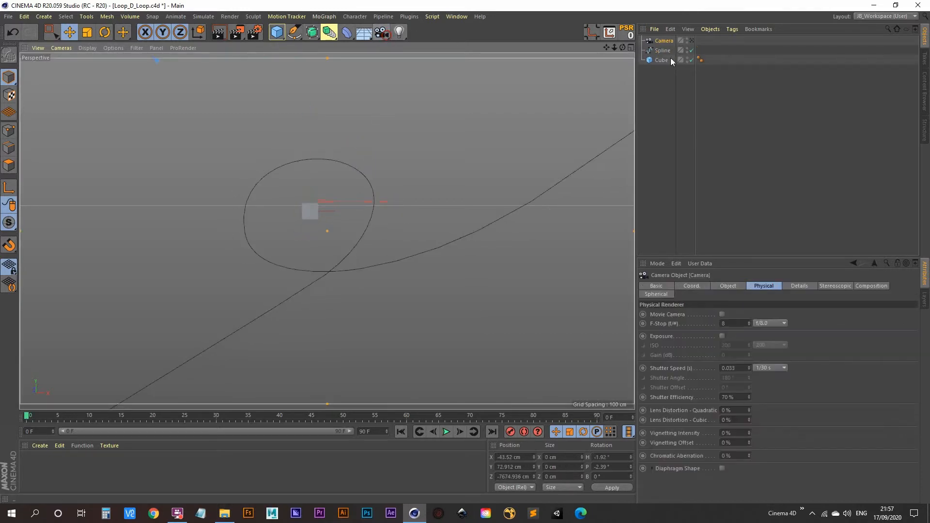
pyautogui.click(691, 41)
# Step: Zero the camera's X and Y position and its heading and pitch rotation
pyautogui.click(700, 287)
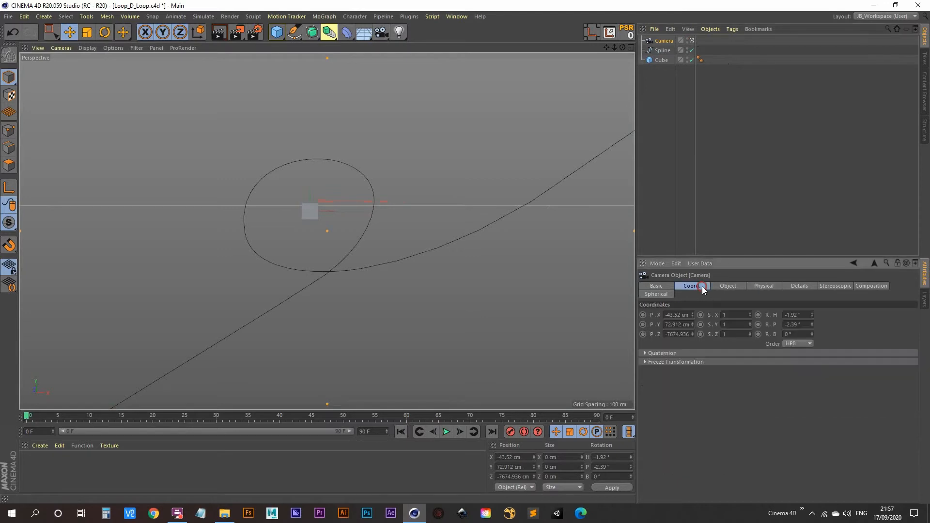
pyautogui.click(678, 315)
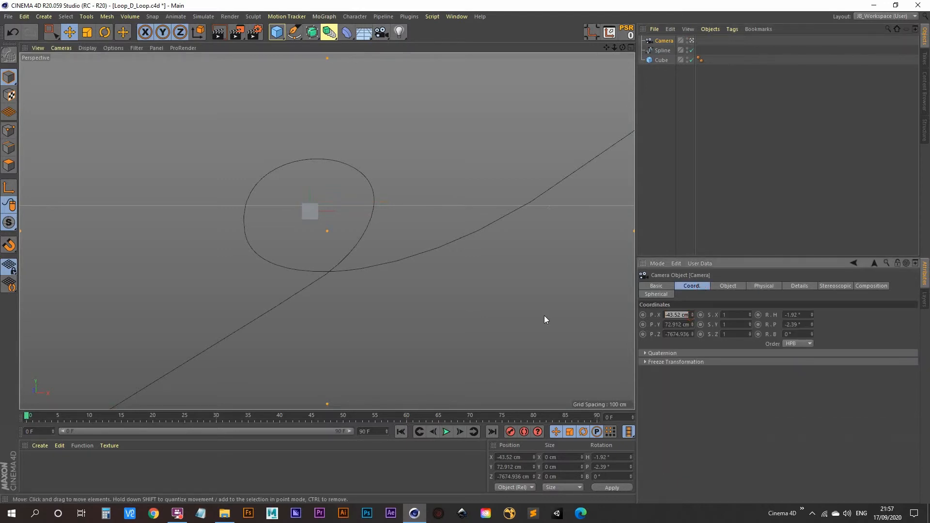
pyautogui.write('0')
pyautogui.press('Tab')
pyautogui.write('0')
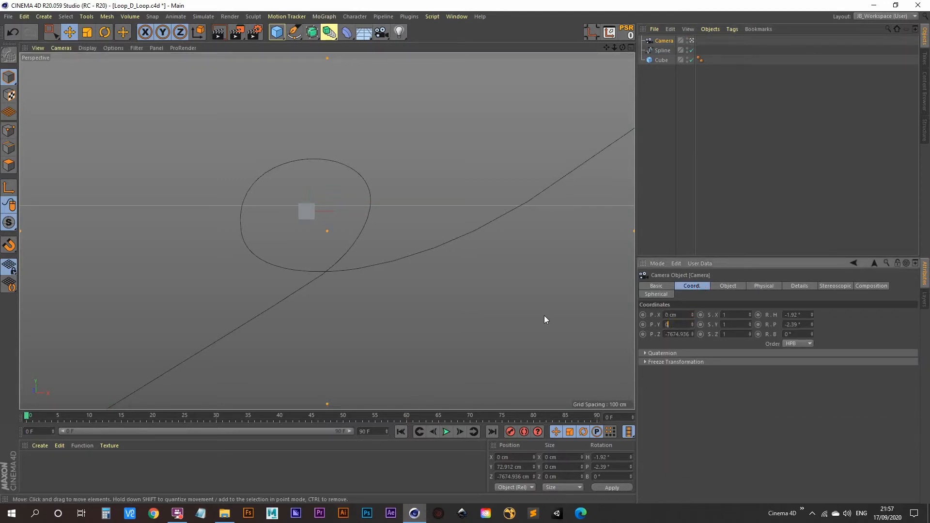
pyautogui.press('Tab')
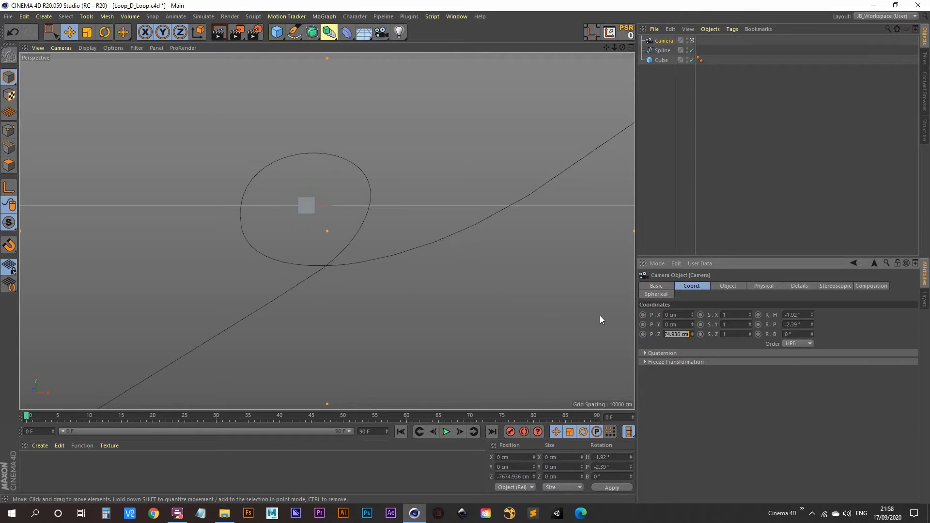
pyautogui.click(805, 315)
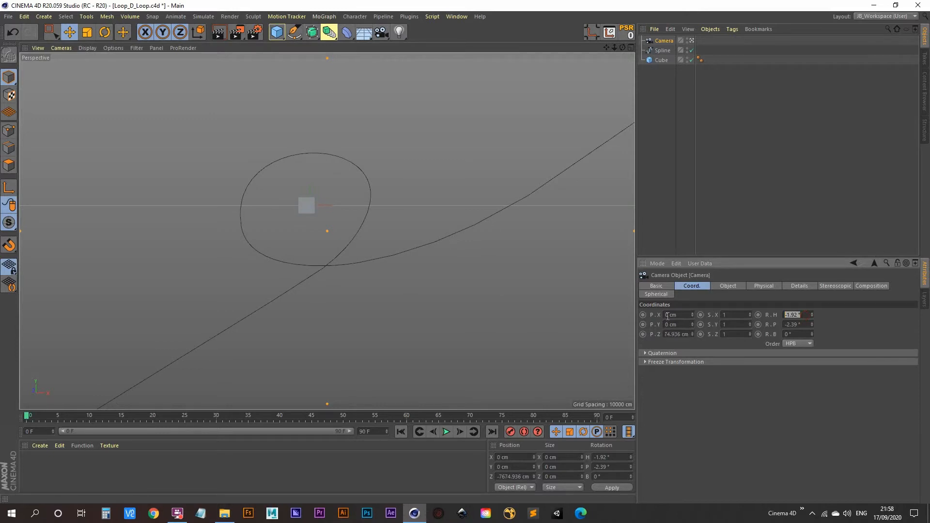
pyautogui.write('0')
pyautogui.press('Tab')
pyautogui.write('0')
pyautogui.press('Tab')
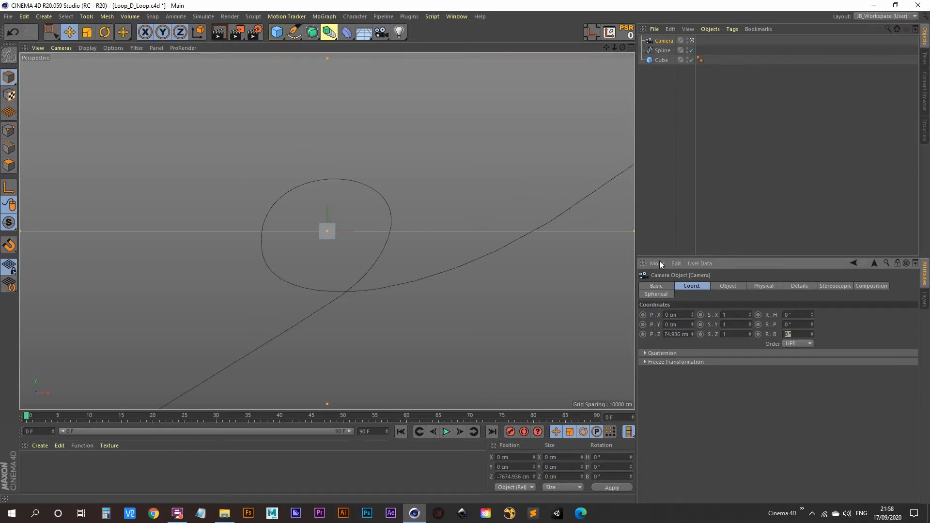
# Step: Move the camera back along Z to about -9688 cm to frame more of the spline path
pyautogui.click(692, 336)
pyautogui.moveTo(692, 334)
pyautogui.mouseDown()
pyautogui.moveTo(691, 316)
pyautogui.moveTo(691, 335)
pyautogui.mouseUp()
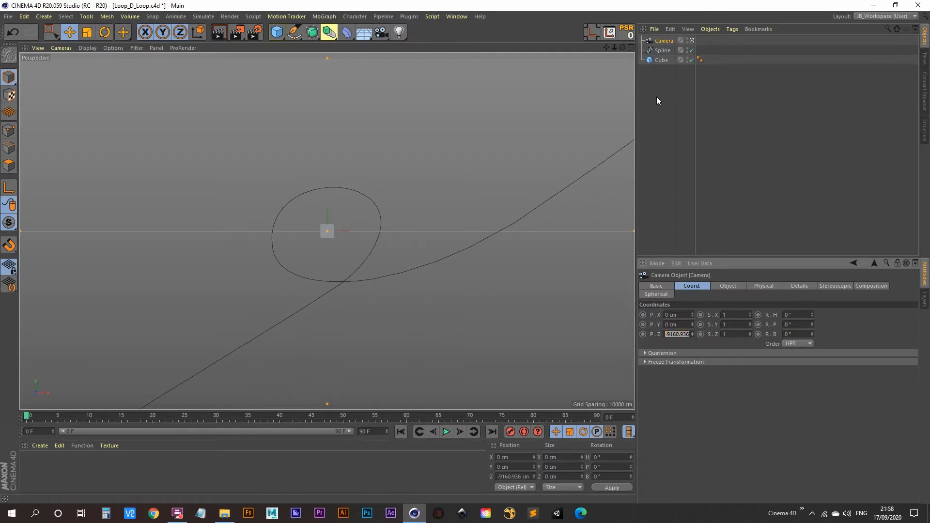
pyautogui.moveTo(691, 335); pyautogui.dragTo(691, 324)
pyautogui.click(653, 112)
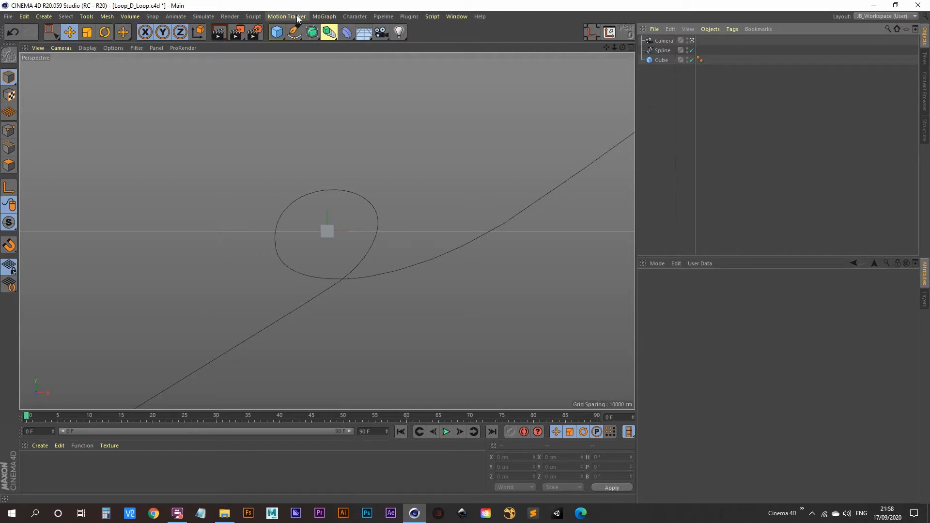
# Step: Add a cone and group it under a null
pyautogui.click(278, 32)
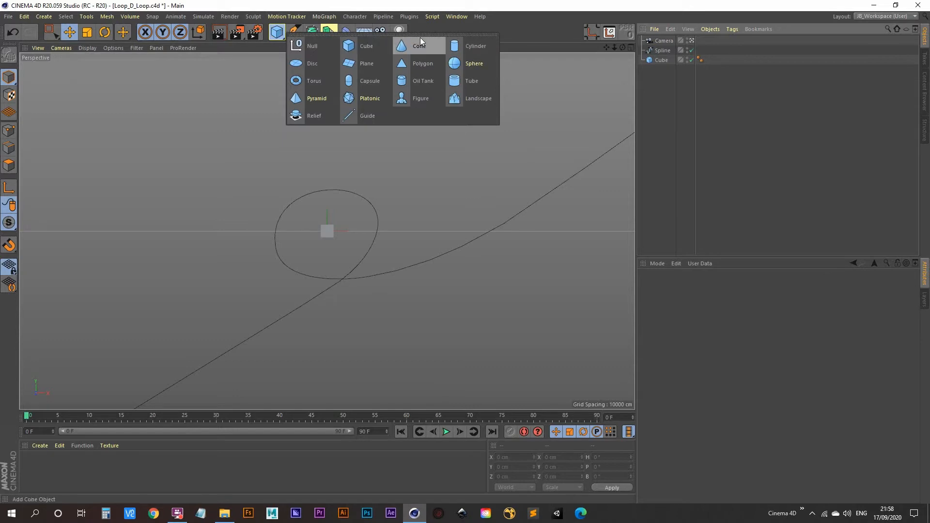
pyautogui.click(418, 46)
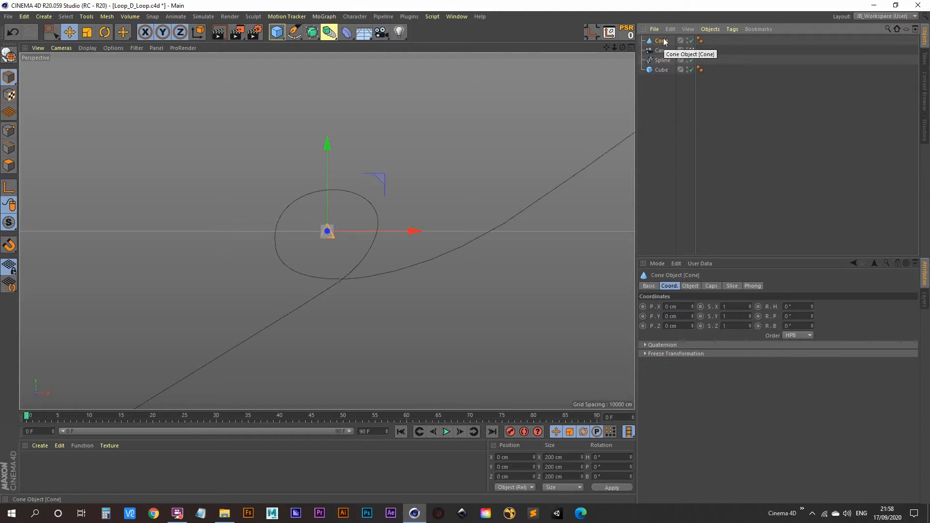
pyautogui.hotkey('alt', 'g')
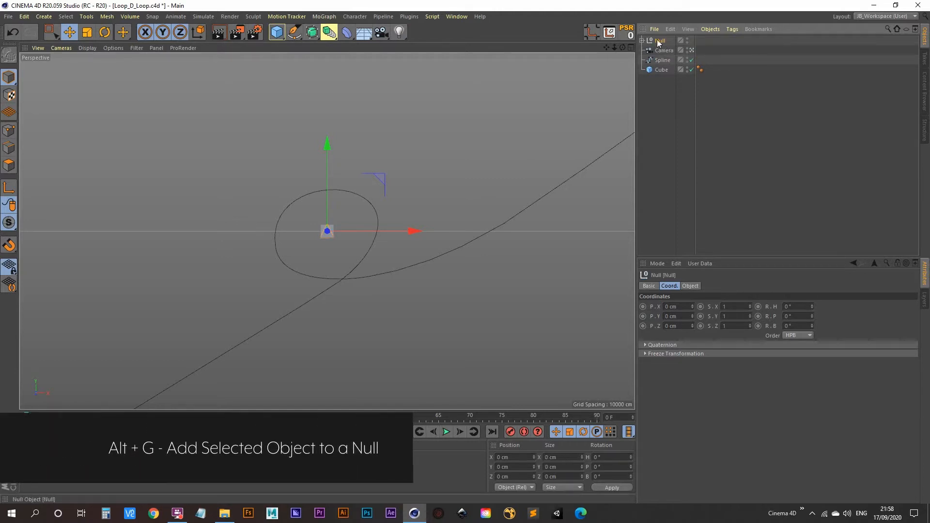
pyautogui.click(642, 40)
pyautogui.click(664, 50)
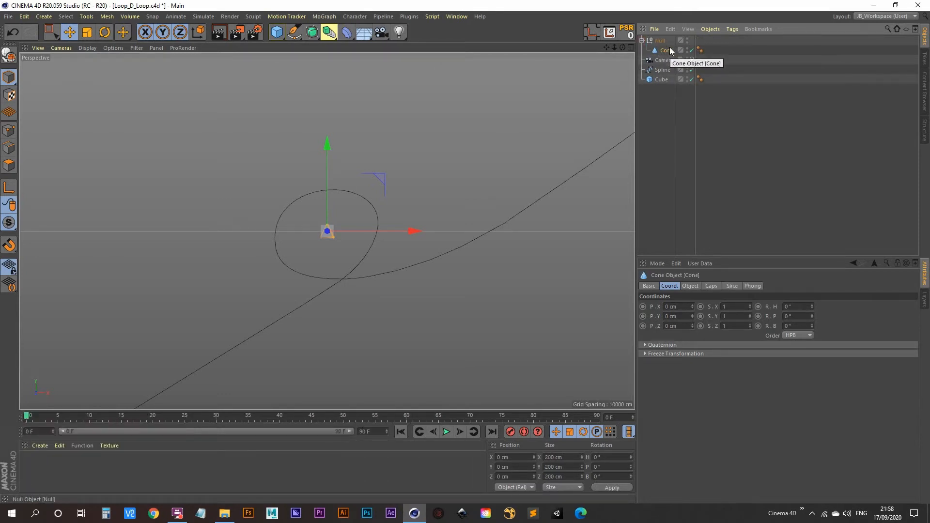
# Step: Give the null an Align to Spline tag and assign the loop spline as its Spline Path
pyautogui.click(661, 41)
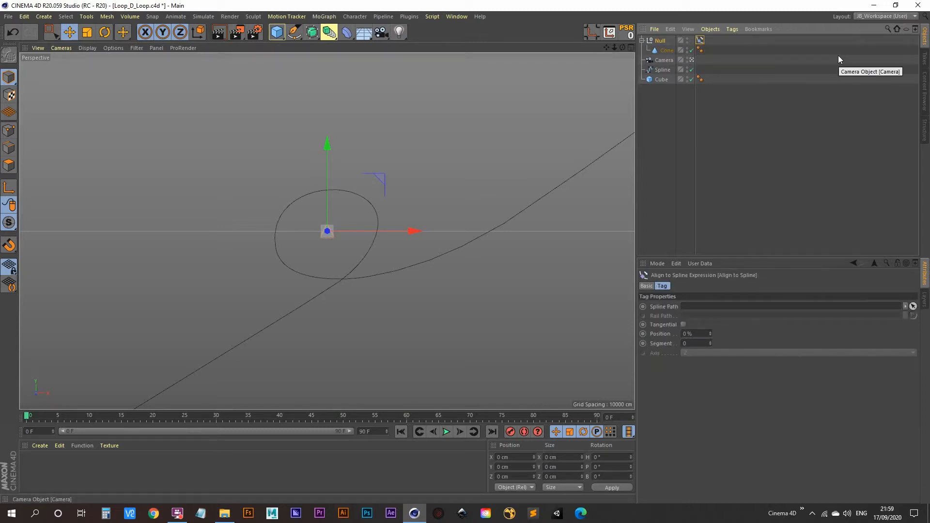
pyautogui.click(699, 39)
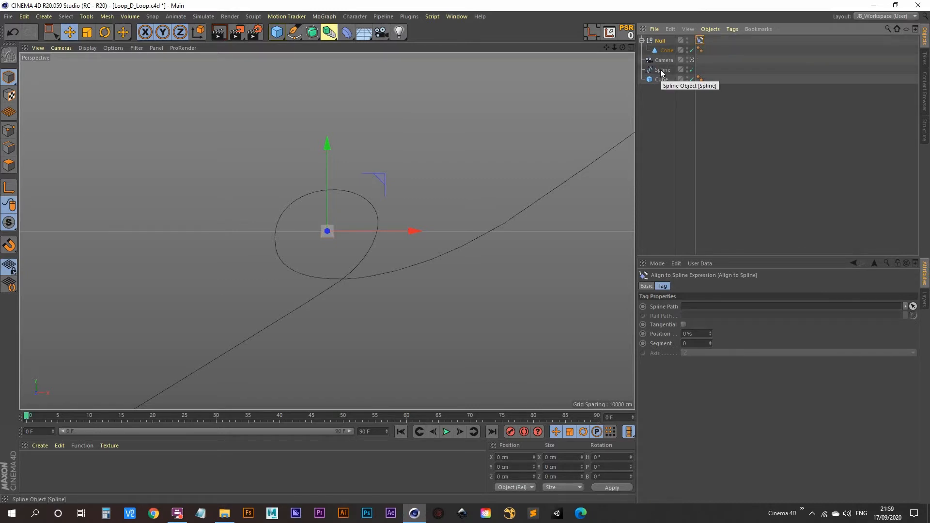
pyautogui.moveTo(662, 72); pyautogui.dragTo(694, 309)
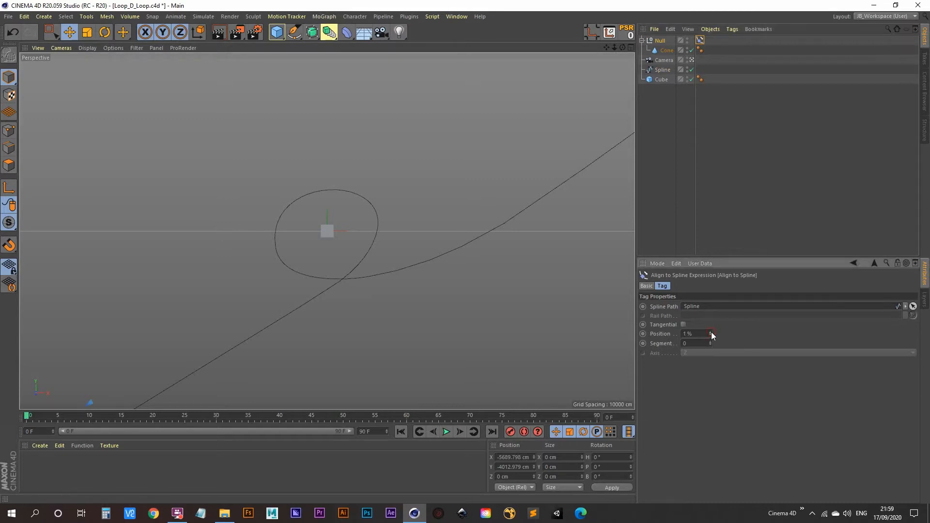
# Step: Set the null's position along the spline to 50% and scale the null up until the cone measures about 355 cm
pyautogui.moveTo(711, 333); pyautogui.dragTo(711, 284)
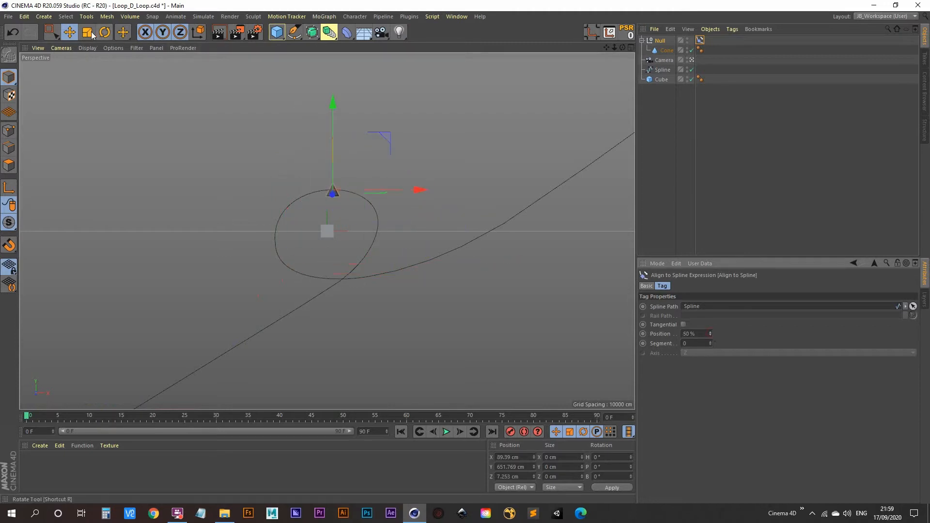
pyautogui.press('t')
pyautogui.moveTo(166, 203); pyautogui.dragTo(400, 81)
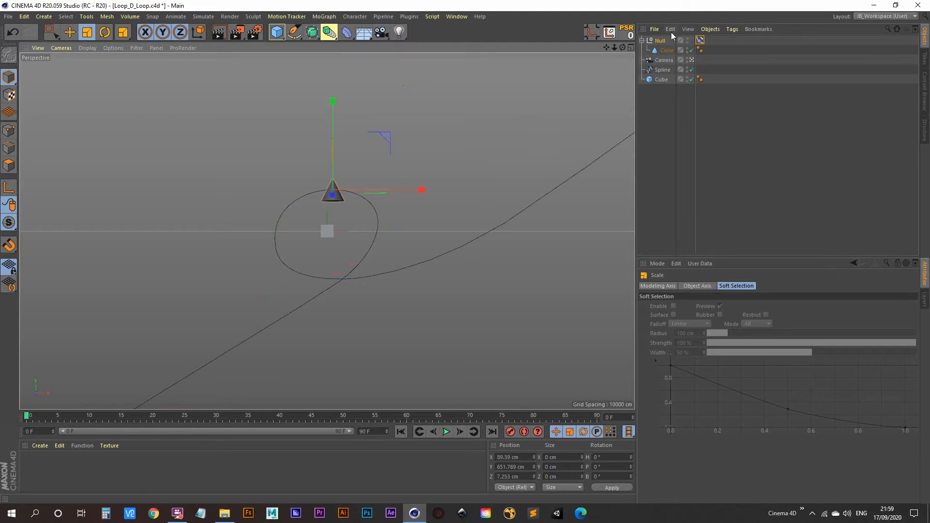
# Step: Set the Align to Spline position to 24% and enable Tangential so the null follows the path's direction
pyautogui.click(700, 40)
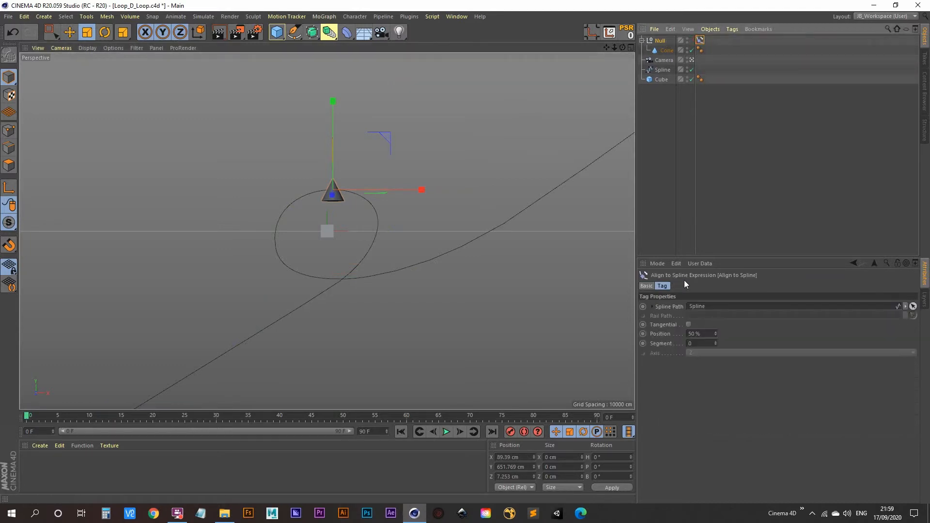
pyautogui.moveTo(715, 336); pyautogui.dragTo(359, 347)
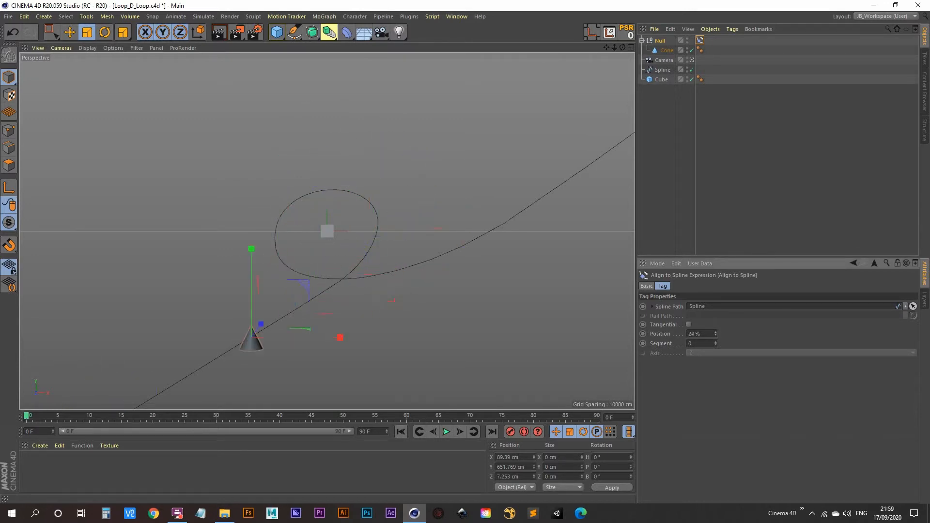
pyautogui.click(690, 324)
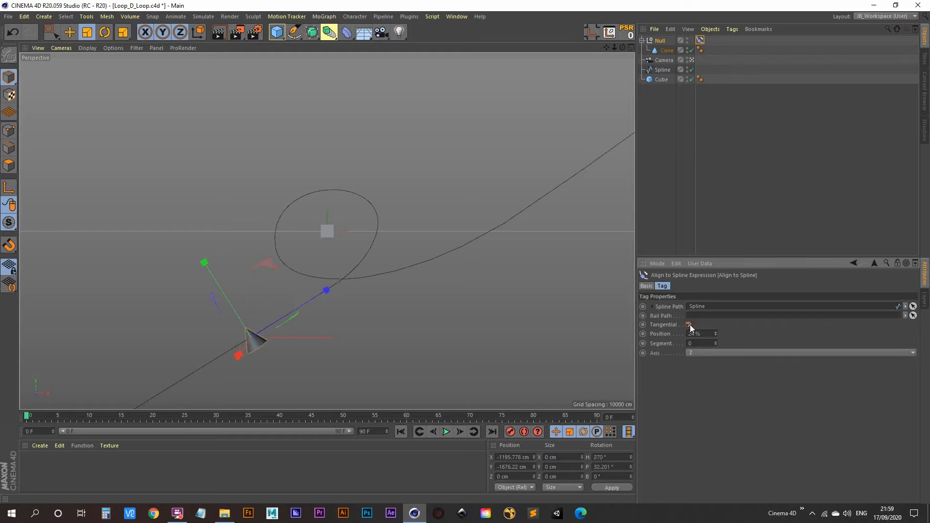
# Step: Activate Rotate for the cone, and lock the camera with a Protection tag
pyautogui.click(665, 51)
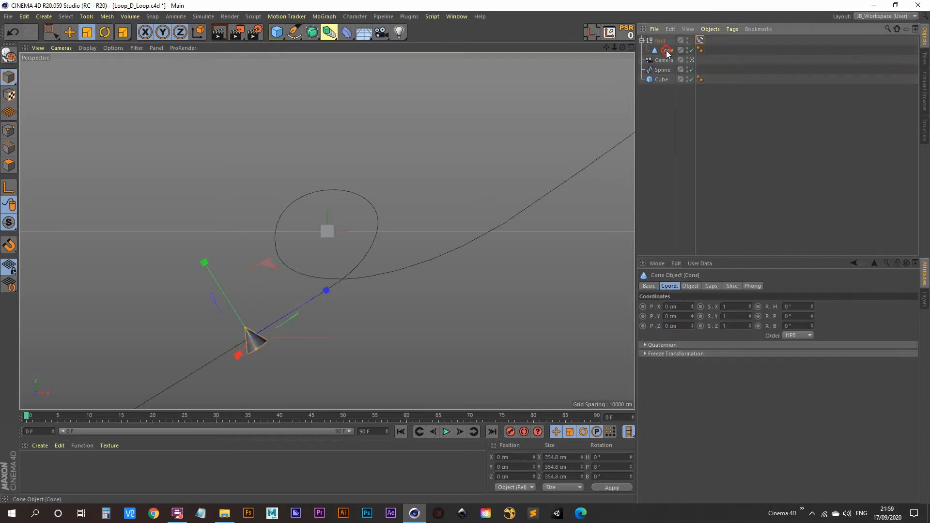
pyautogui.click(104, 33)
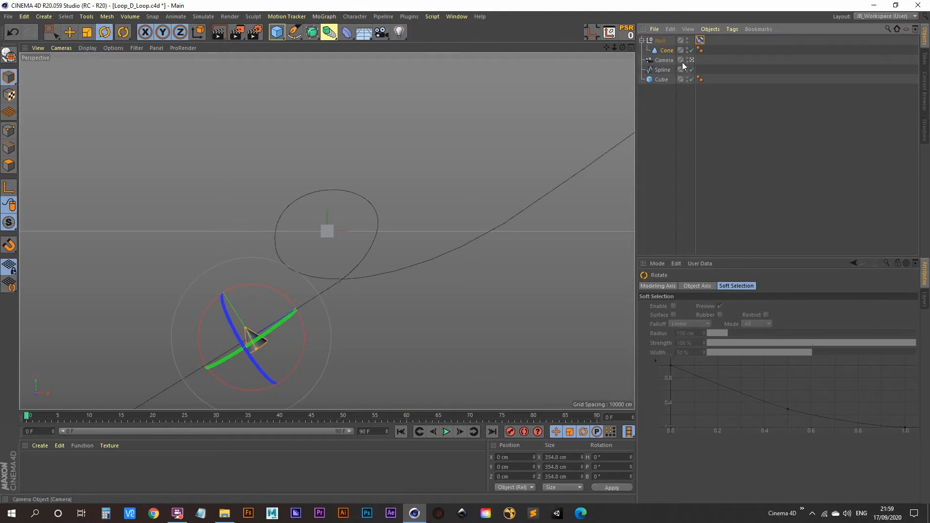
pyautogui.click(665, 61)
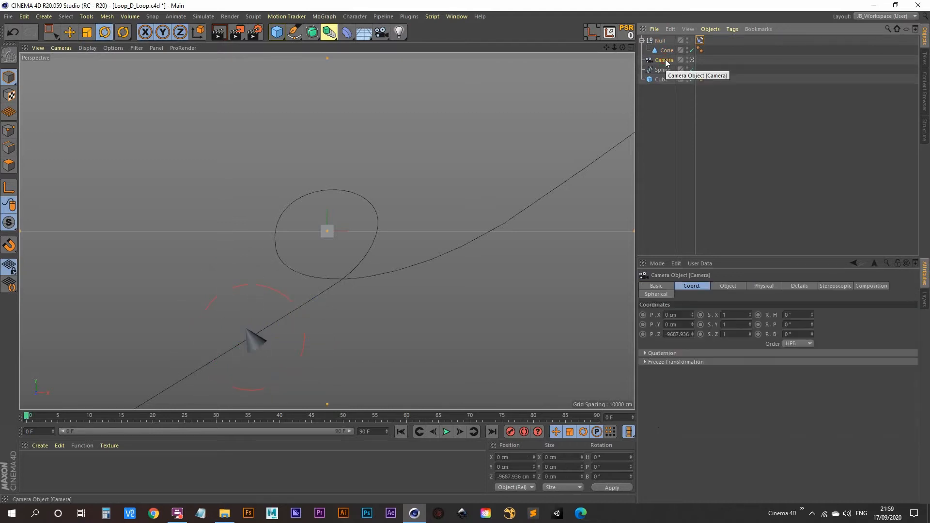
pyautogui.rightClick(666, 62)
pyautogui.moveTo(733, 66)
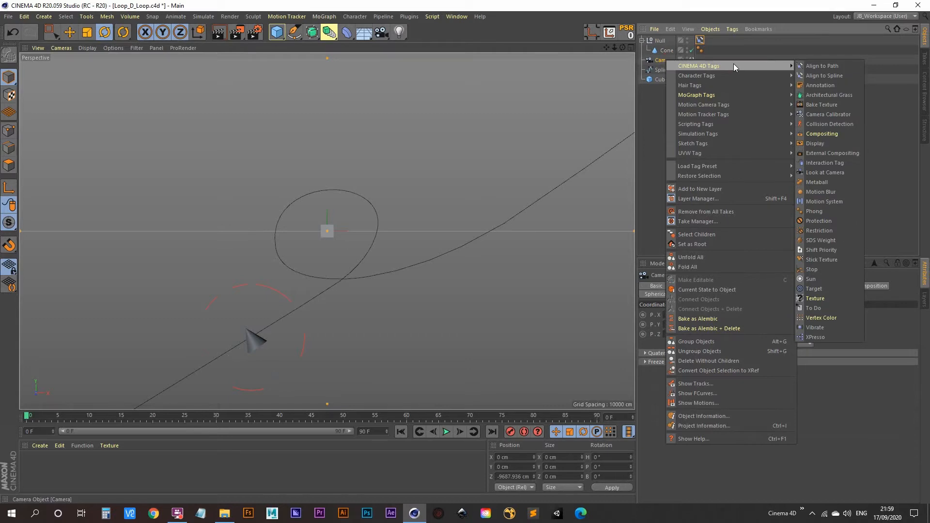
pyautogui.click(818, 221)
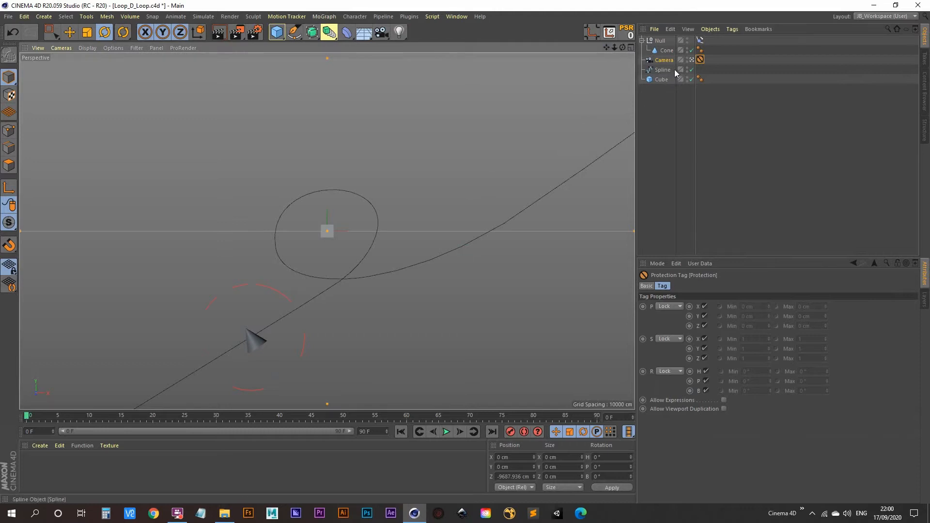
# Step: Leave the camera view and rotate the cone's pitch to about -88° so its tip points forward along the spline
pyautogui.click(692, 60)
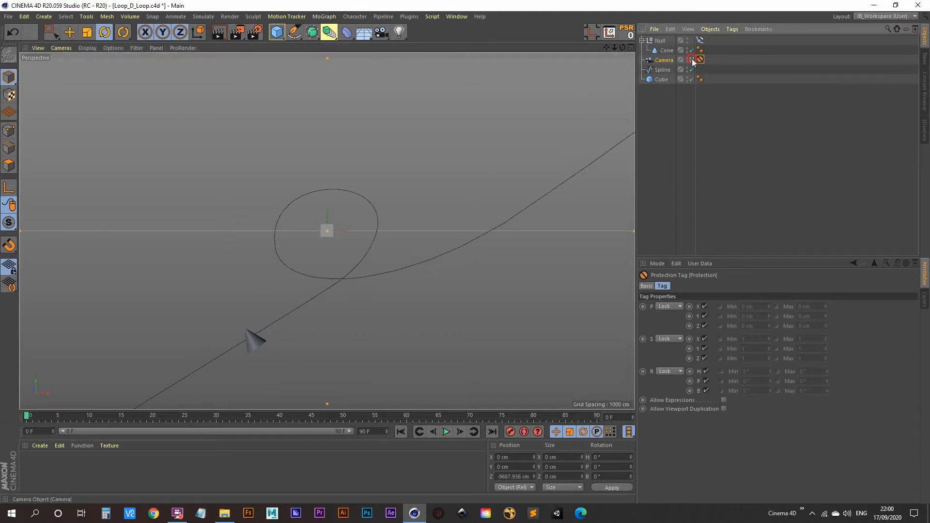
pyautogui.keyDown('alt'); pyautogui.moveTo(325, 282); pyautogui.dragTo(364, 235, button='middle'); pyautogui.keyUp('alt')
pyautogui.keyDown('alt'); pyautogui.moveTo(261, 312); pyautogui.dragTo(324, 226, button='right'); pyautogui.keyUp('alt')
pyautogui.keyDown('alt'); pyautogui.moveTo(220, 271); pyautogui.dragTo(234, 232, button='middle'); pyautogui.keyUp('alt')
pyautogui.keyDown('alt'); pyautogui.moveTo(234, 232); pyautogui.dragTo(268, 206, button='right'); pyautogui.keyUp('alt')
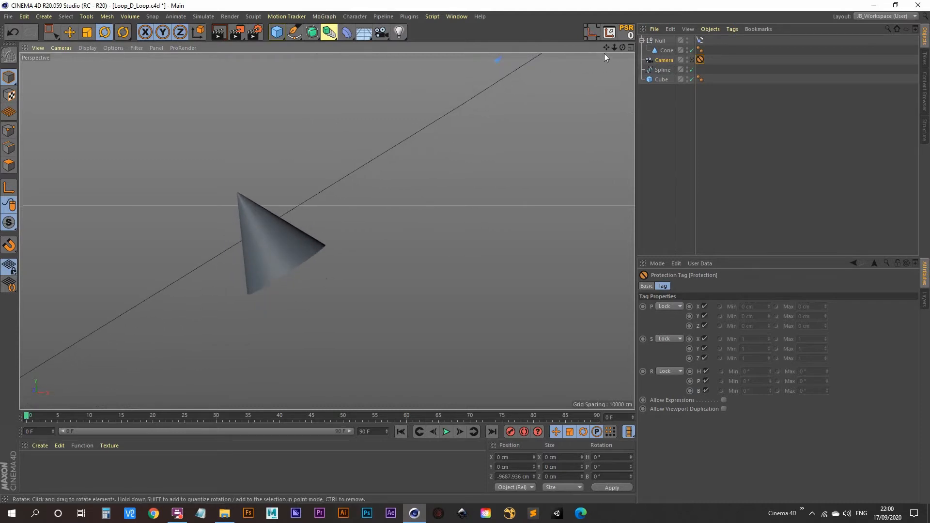
pyautogui.click(664, 51)
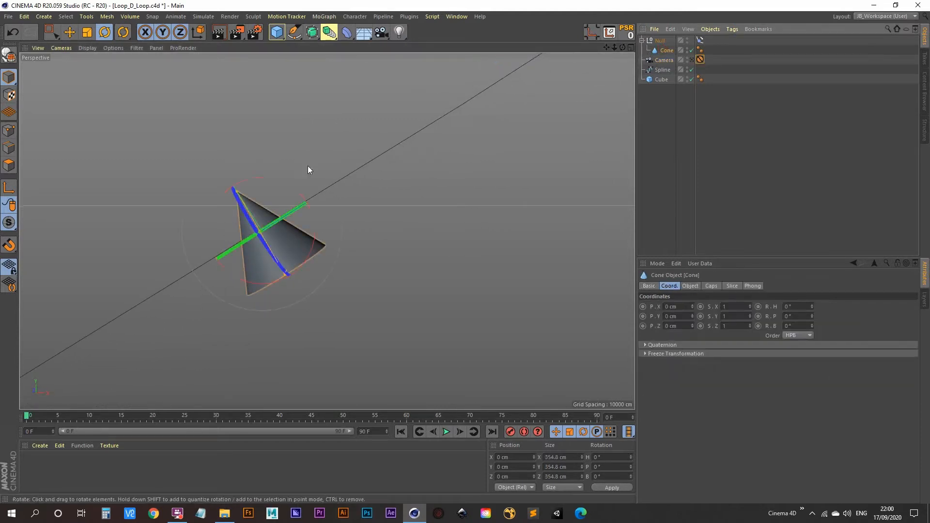
pyautogui.moveTo(282, 183); pyautogui.dragTo(325, 247)
pyautogui.scroll(5, 301, 199)
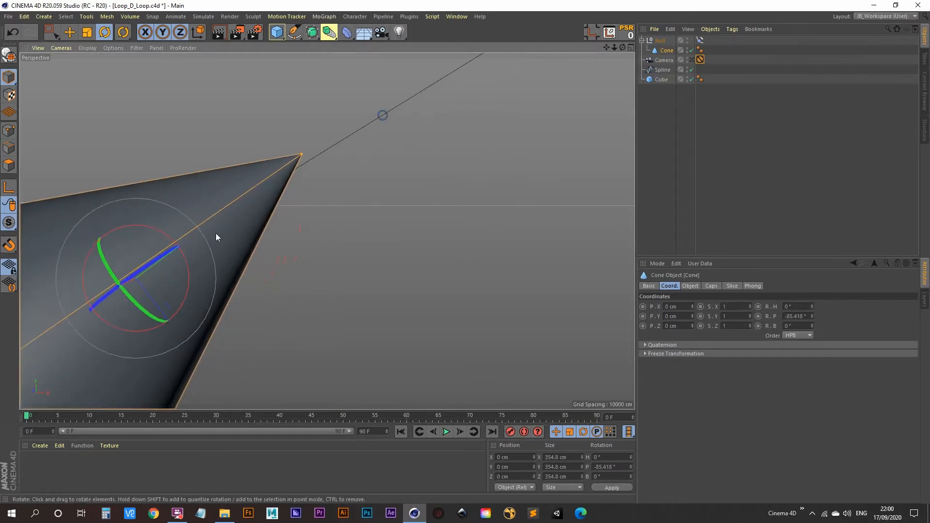
pyautogui.moveTo(187, 265); pyautogui.dragTo(187, 267)
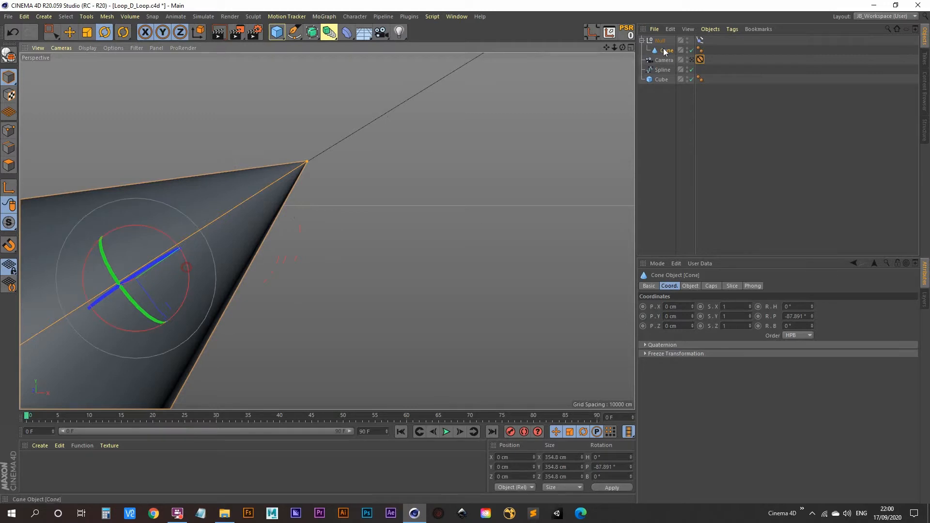
# Step: Look through the camera again and set the null's Align to Spline position to 0%
pyautogui.click(692, 60)
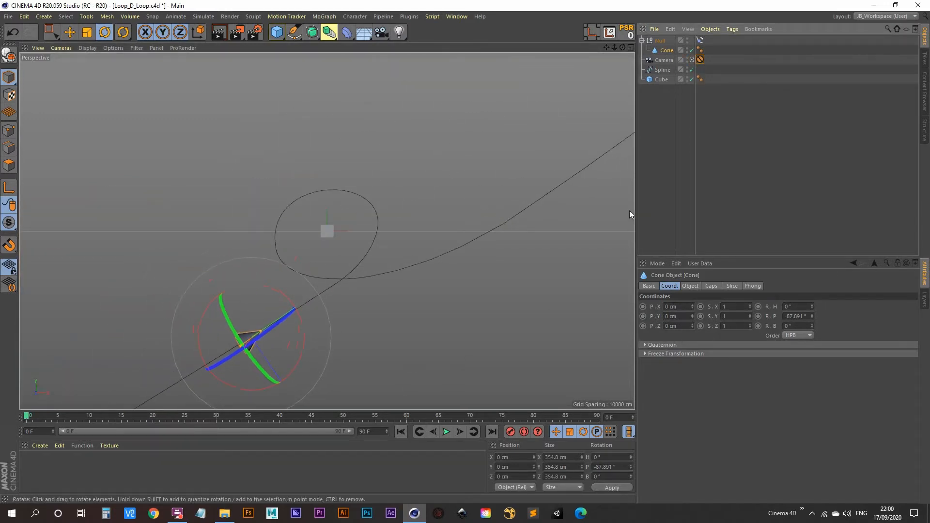
pyautogui.click(662, 41)
pyautogui.click(699, 39)
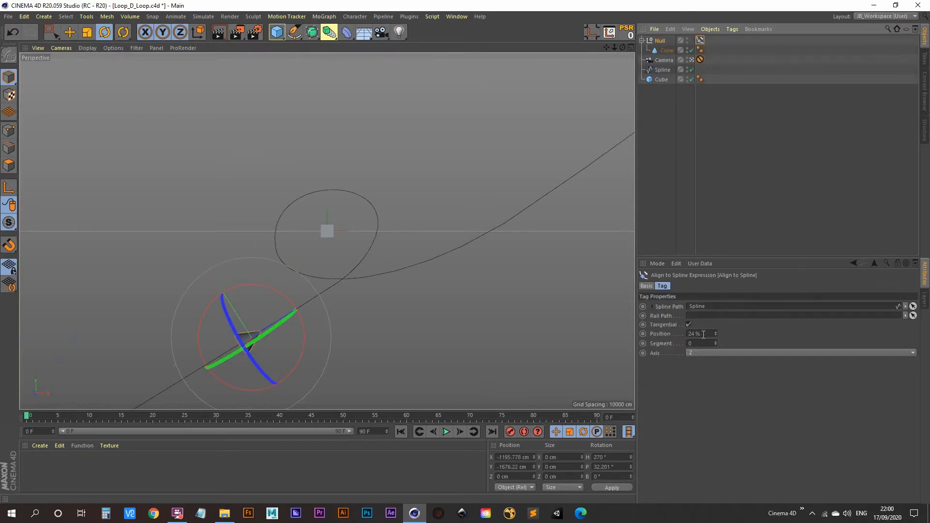
pyautogui.moveTo(715, 337)
pyautogui.mouseDown()
pyautogui.moveTo(714, 304)
pyautogui.moveTo(715, 348)
pyautogui.mouseUp()
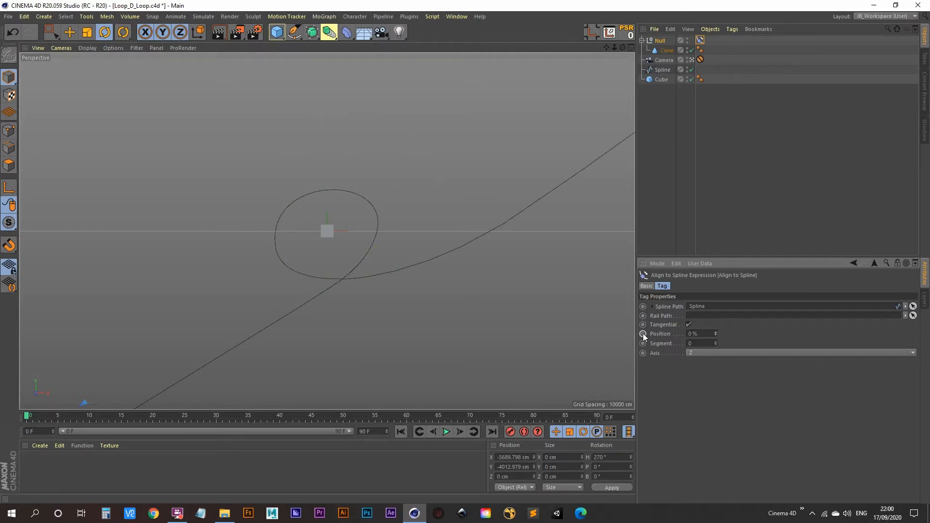
# Step: Keyframe the Align to Spline position at 0% on frame 0 and at 100% on frame 65
pyautogui.click(643, 333)
pyautogui.click(439, 417)
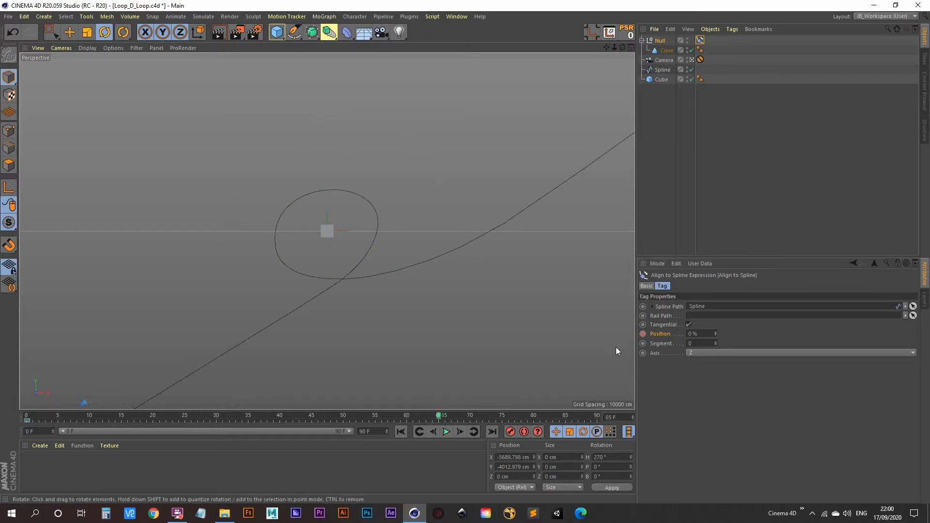
pyautogui.click(702, 334)
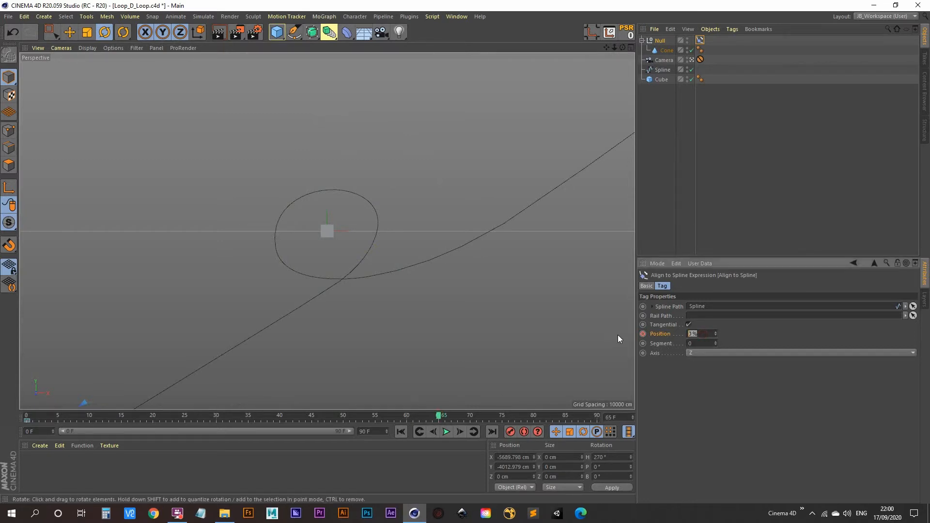
pyautogui.write('100')
pyautogui.press('Return')
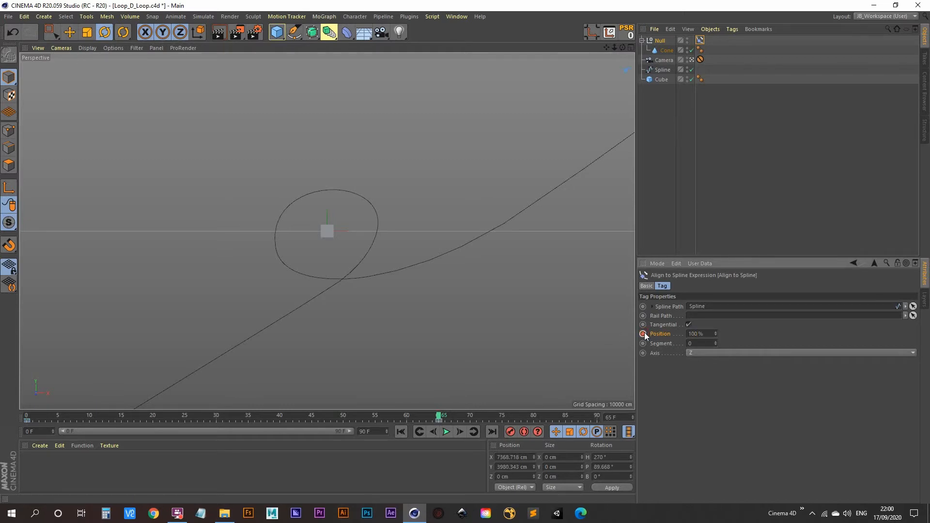
# Step: Play the animation from the start several times to check the cone's travel along the spline
pyautogui.click(446, 431)
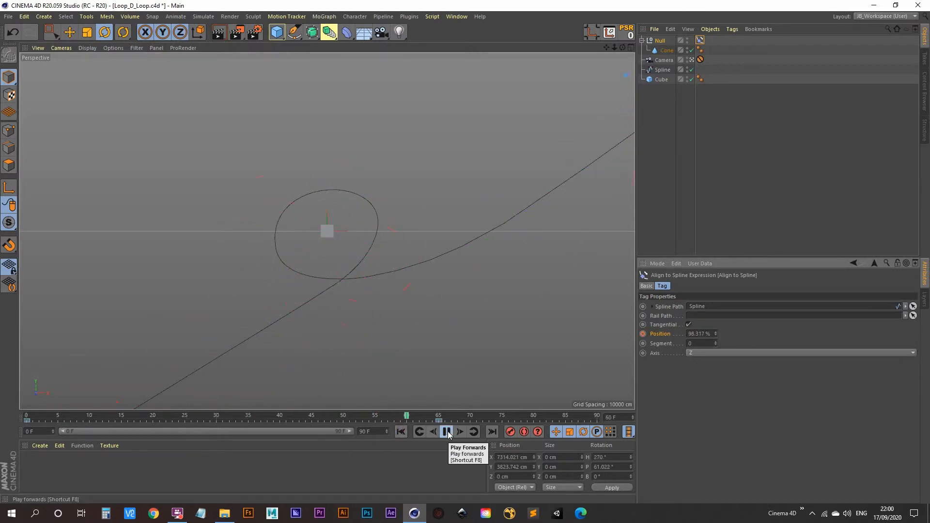
pyautogui.click(446, 431)
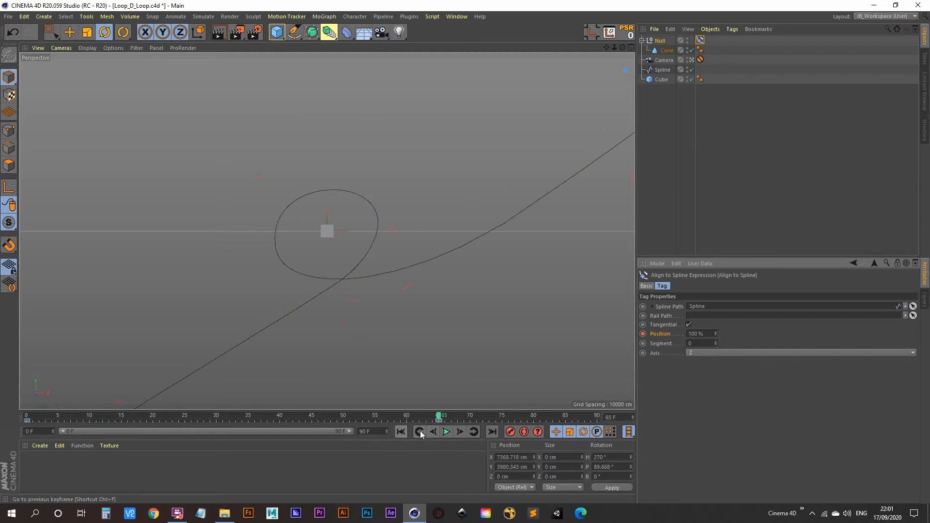
pyautogui.click(446, 434)
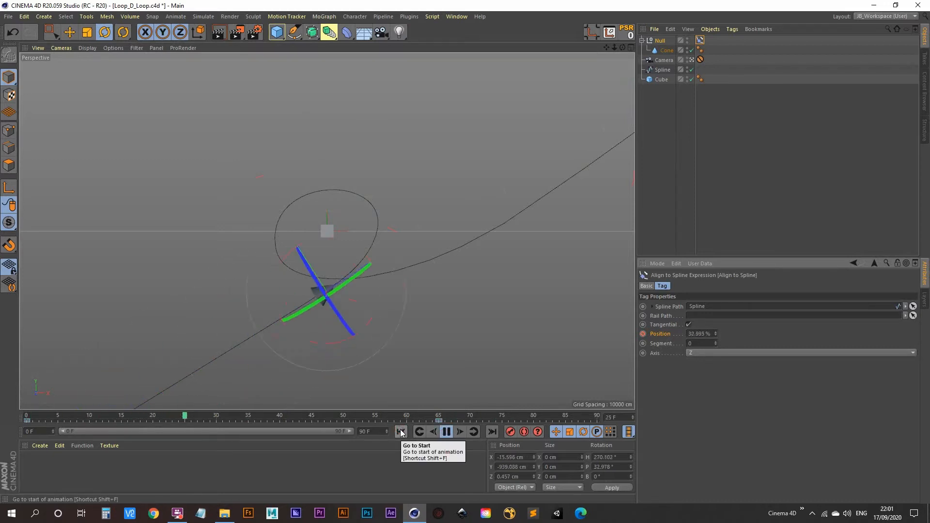
pyautogui.click(446, 432)
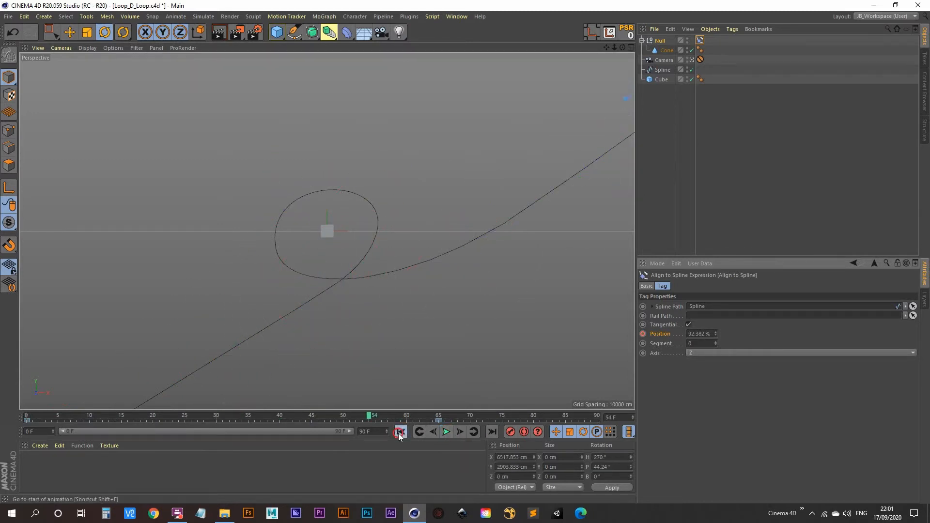
pyautogui.click(400, 432)
pyautogui.click(446, 431)
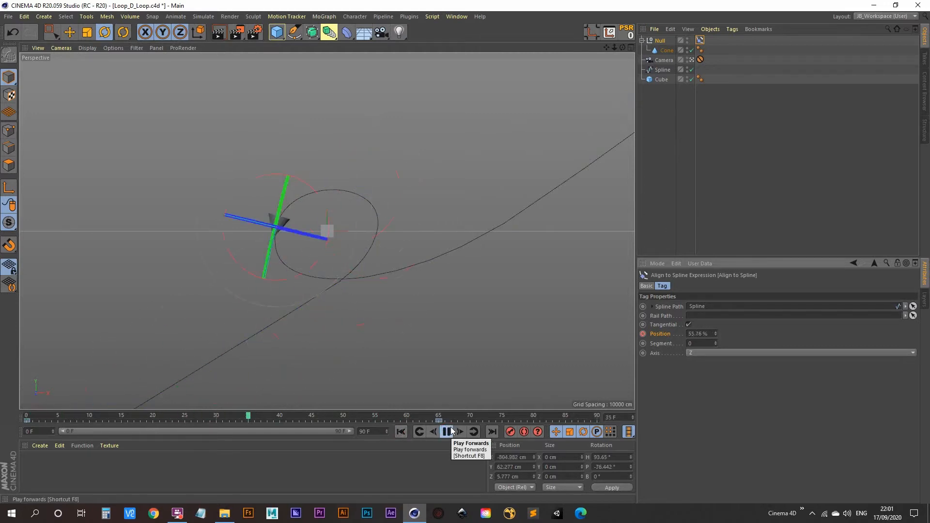
pyautogui.click(447, 432)
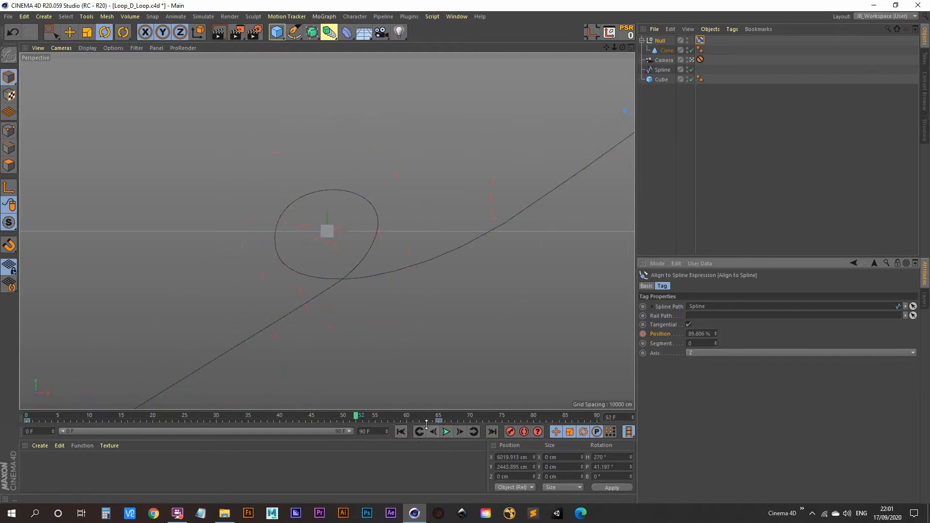
# Step: Move the ending position keyframe to frame 80 and play back the slower animation from the start
pyautogui.click(439, 421)
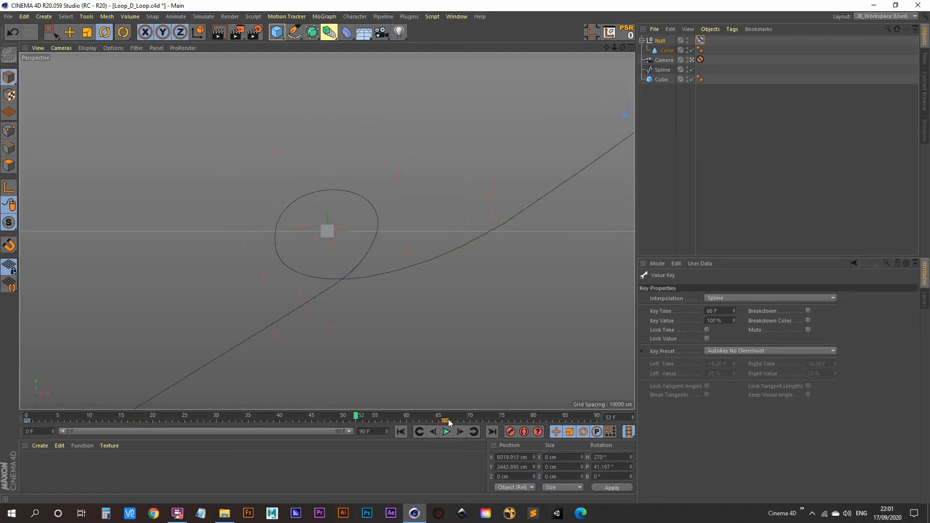
pyautogui.moveTo(448, 422); pyautogui.dragTo(533, 423)
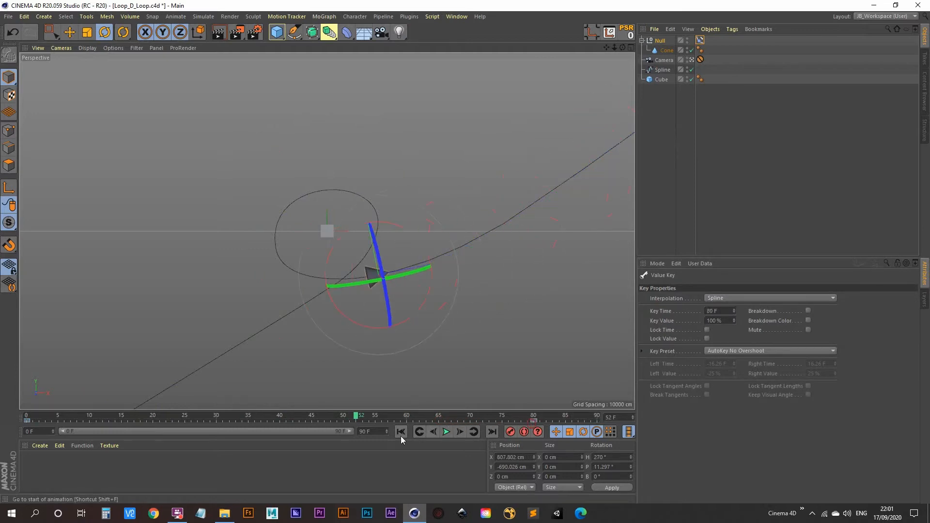
pyautogui.click(401, 432)
pyautogui.click(448, 431)
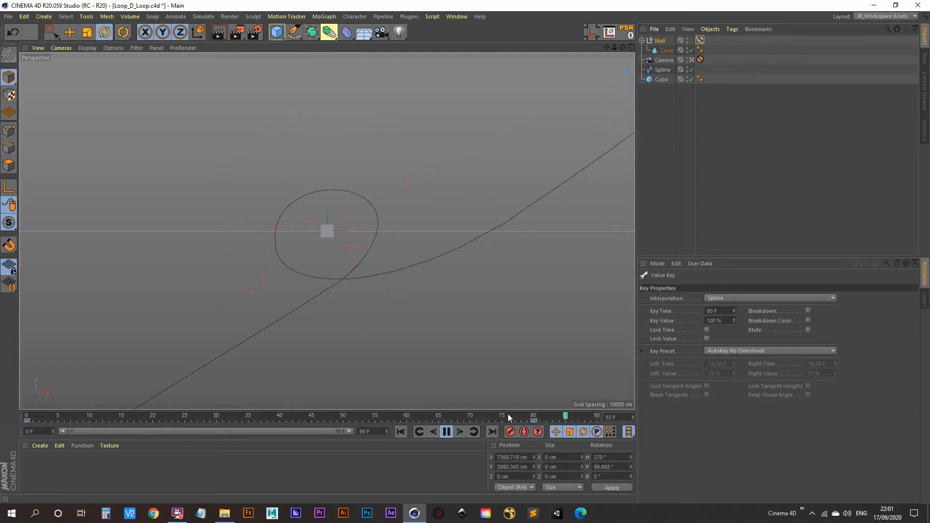
pyautogui.click(446, 431)
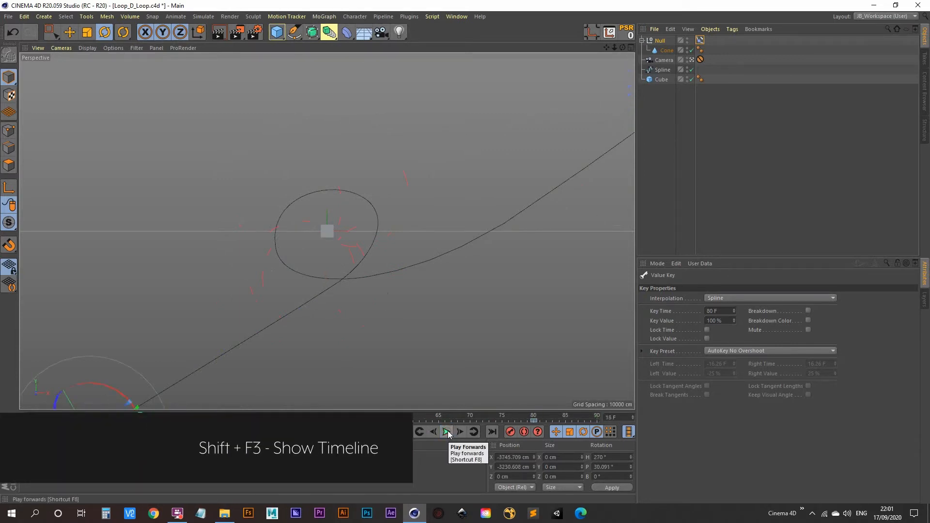
# Step: Open the Timeline and display the Align to Spline position track in F-Curve mode
pyautogui.hotkey('shift', 'F3')
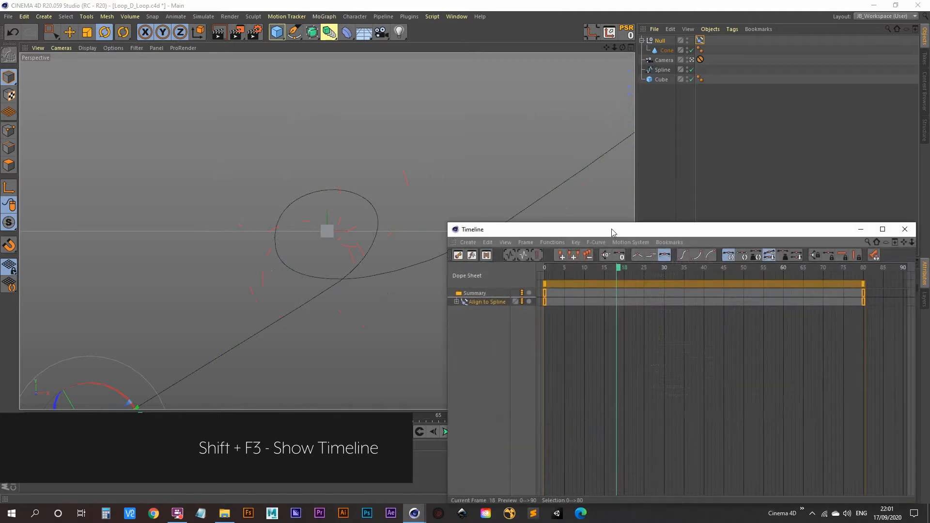
pyautogui.moveTo(613, 231); pyautogui.dragTo(548, 291)
pyautogui.click(632, 343)
pyautogui.click(565, 332)
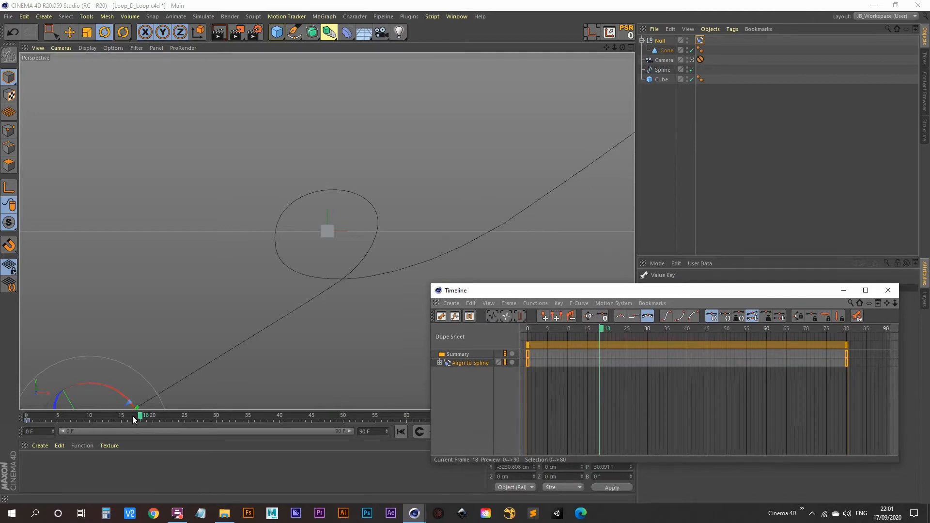
pyautogui.moveTo(139, 416); pyautogui.dragTo(292, 415)
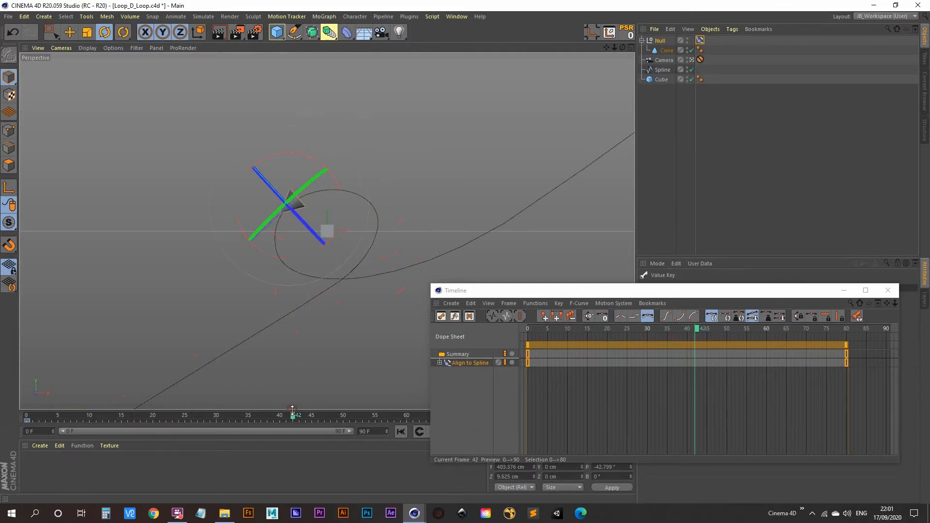
pyautogui.click(481, 364)
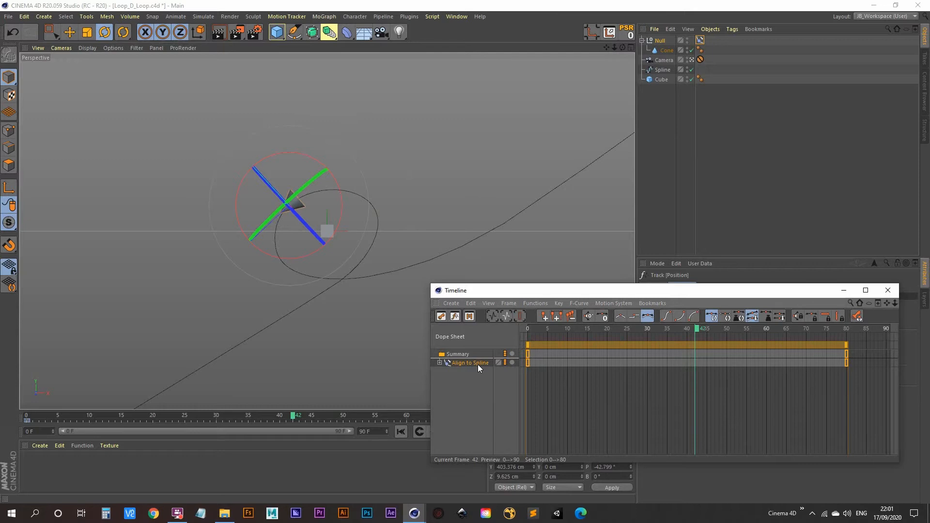
pyautogui.press('Tab')
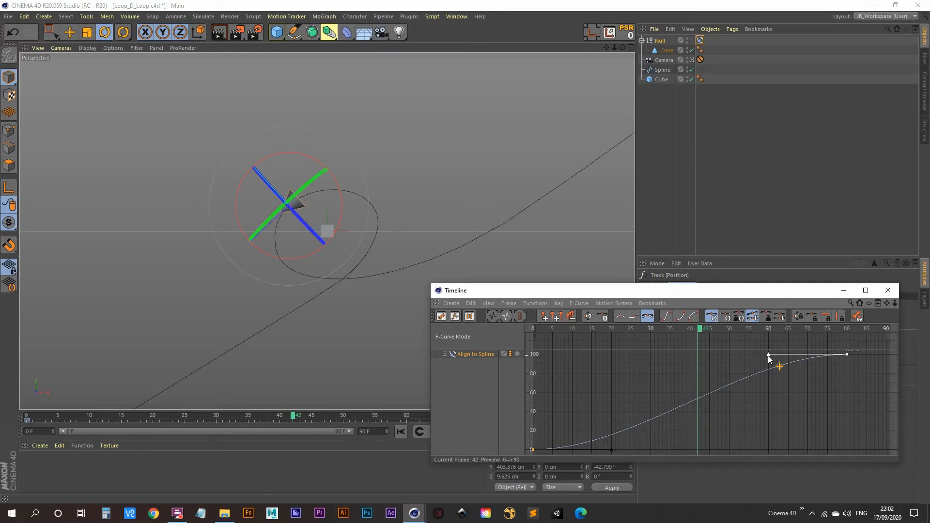
# Step: Try to reshape the end of the position curve with the last key's tangent handle
pyautogui.moveTo(769, 359); pyautogui.dragTo(770, 409)
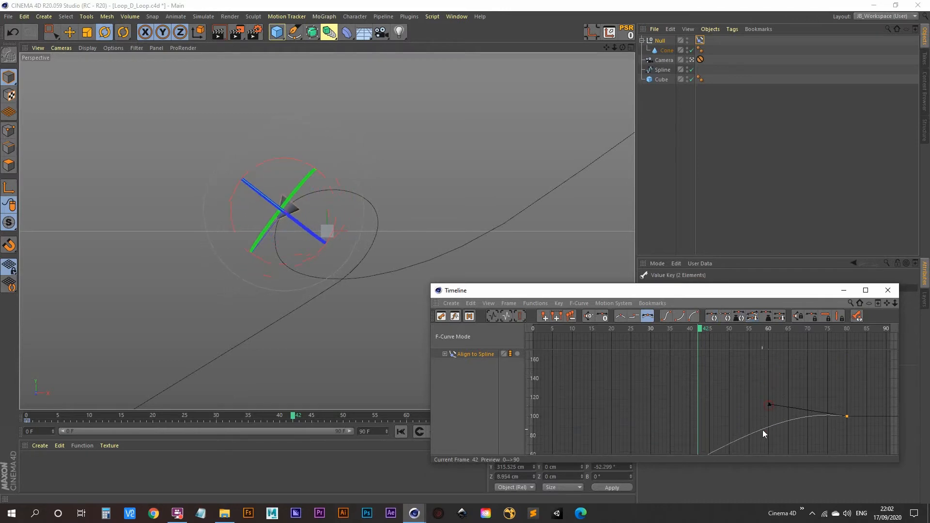
pyautogui.hotkey('ctrl', 'z')
pyautogui.scroll(-3, 768, 382)
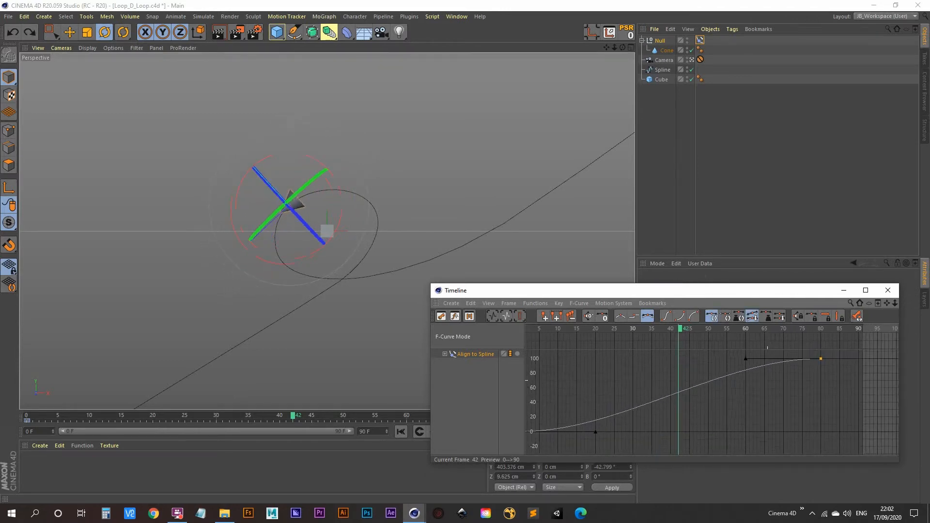
pyautogui.click(748, 355)
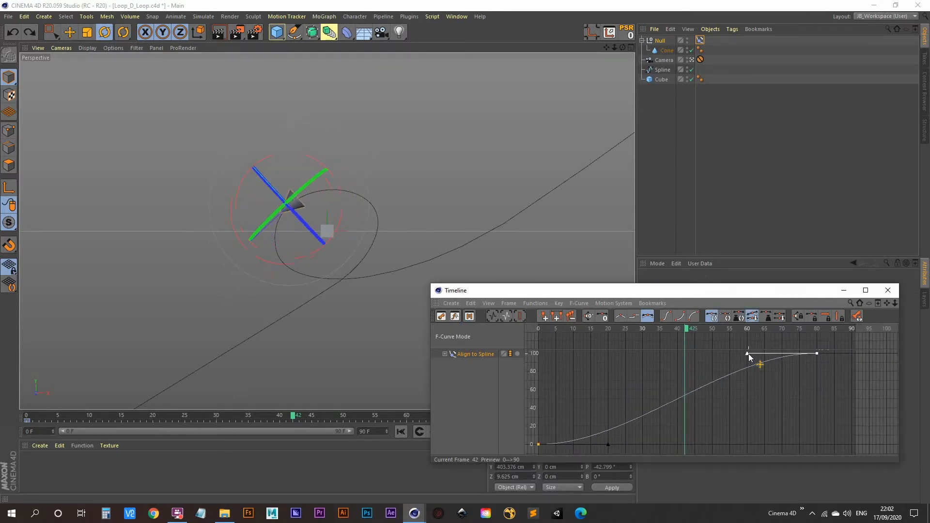
pyautogui.moveTo(748, 355); pyautogui.dragTo(676, 421)
pyautogui.hotkey('ctrl', 'z')
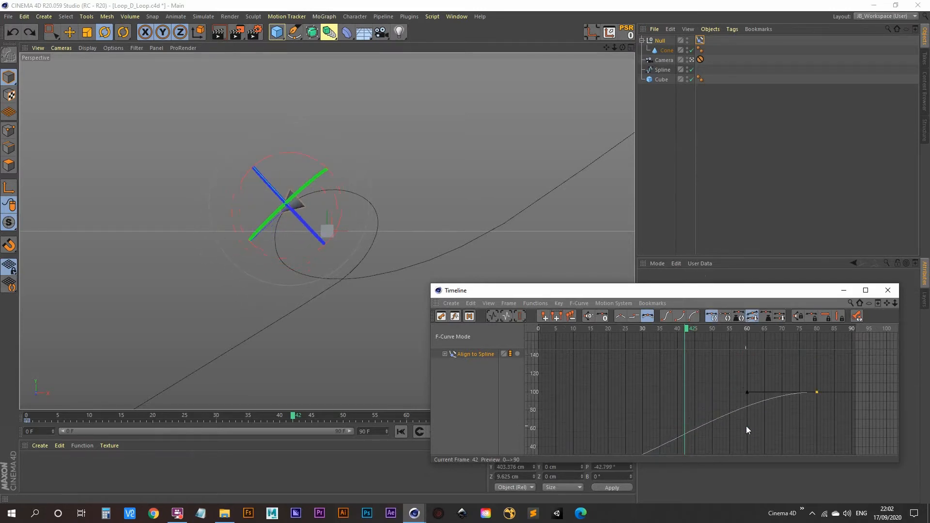
# Step: Enlarge the Timeline window and shorten the tangents of both keys to make the position curve a straight line
pyautogui.keyDown('alt'); pyautogui.moveTo(747, 426); pyautogui.dragTo(734, 401, button='middle'); pyautogui.keyUp('alt')
pyautogui.keyDown('alt'); pyautogui.moveTo(749, 426); pyautogui.dragTo(745, 422, button='right'); pyautogui.keyUp('alt')
pyautogui.keyDown('alt'); pyautogui.moveTo(745, 422); pyautogui.dragTo(743, 416, button='middle'); pyautogui.keyUp('alt')
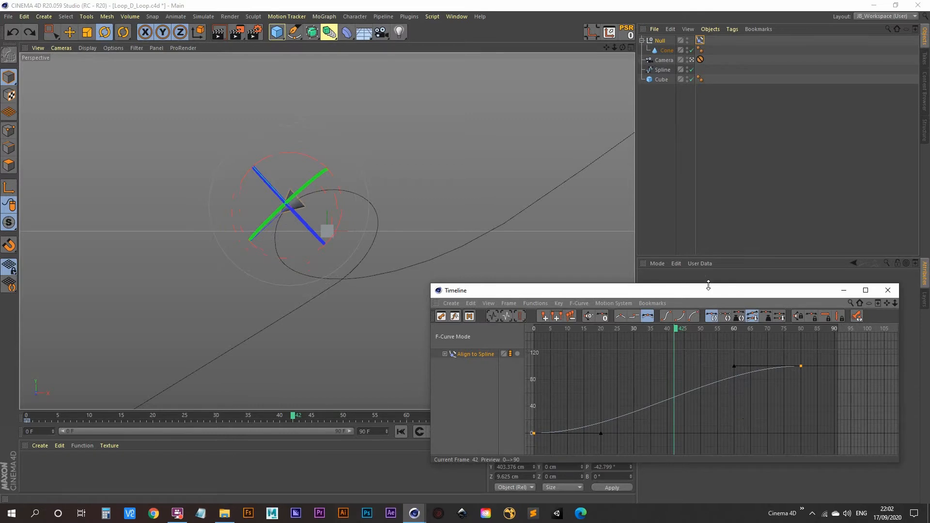
pyautogui.moveTo(708, 285); pyautogui.dragTo(714, 212)
pyautogui.keyDown('alt'); pyautogui.moveTo(716, 383); pyautogui.dragTo(740, 371, button='middle'); pyautogui.keyUp('alt')
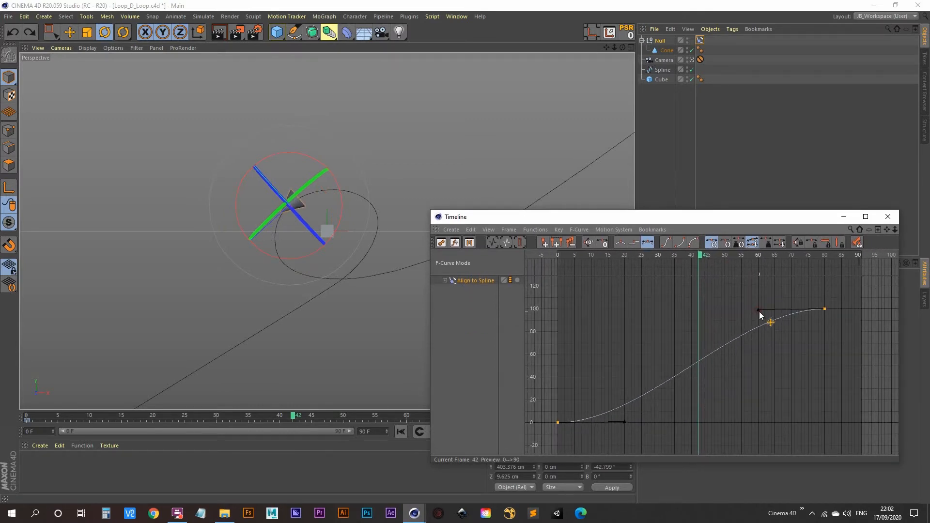
pyautogui.moveTo(759, 312); pyautogui.dragTo(786, 350)
pyautogui.hotkey('ctrl', 'z')
pyautogui.moveTo(626, 423); pyautogui.dragTo(563, 422)
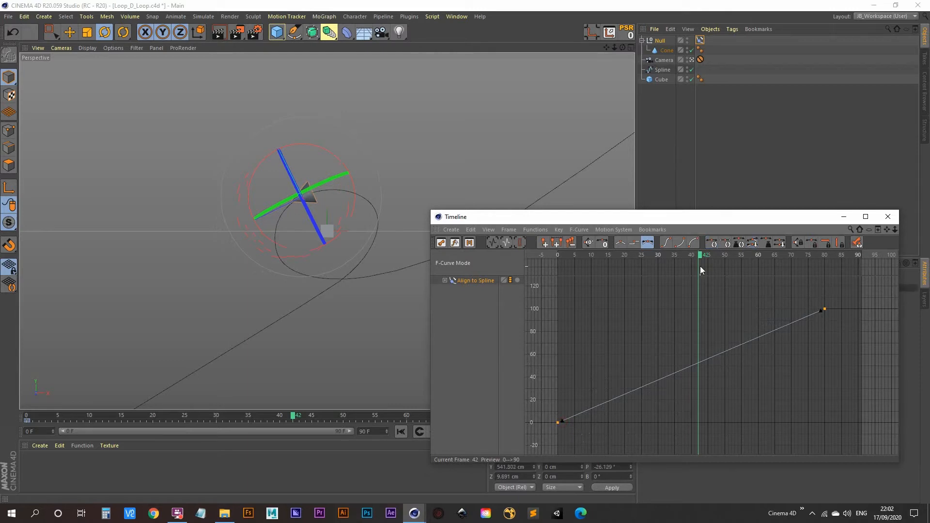
# Step: Play the animation from frame 0 to check the cone's constant speed along the spline
pyautogui.moveTo(702, 259); pyautogui.dragTo(526, 270)
pyautogui.press('F8')
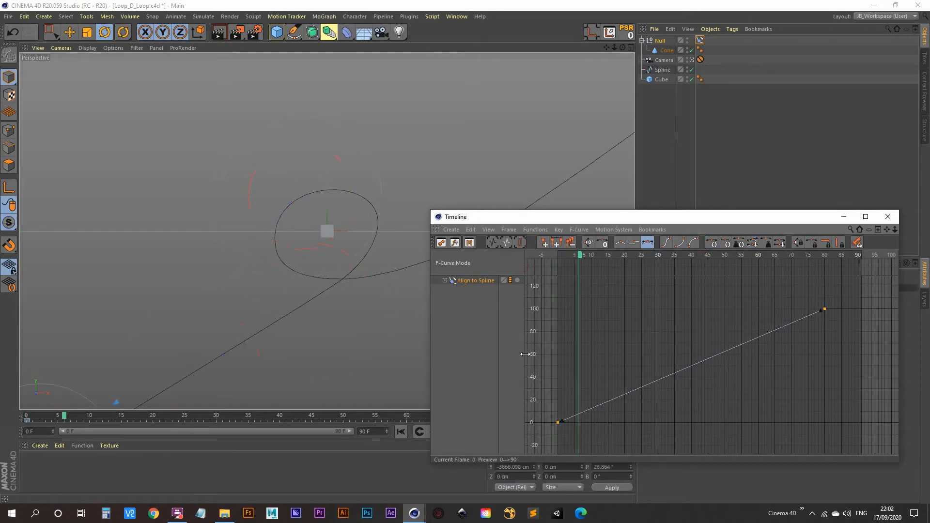
pyautogui.click(809, 298)
pyautogui.moveTo(723, 256); pyautogui.dragTo(703, 258)
# Step: Extend the last key's tangent back to about frame 58 near 95% so the cone eases out at the end
pyautogui.click(822, 311)
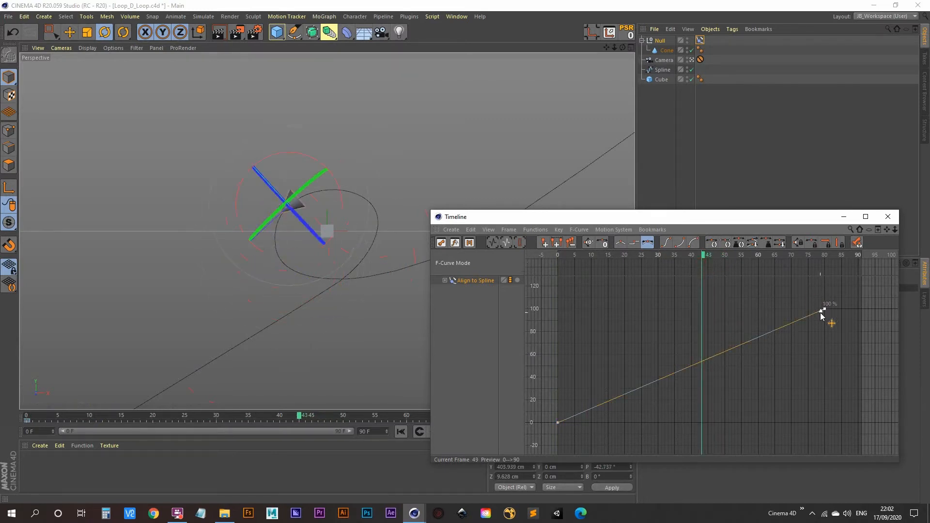
pyautogui.moveTo(837, 295); pyautogui.dragTo(808, 330)
pyautogui.moveTo(820, 312); pyautogui.dragTo(751, 316)
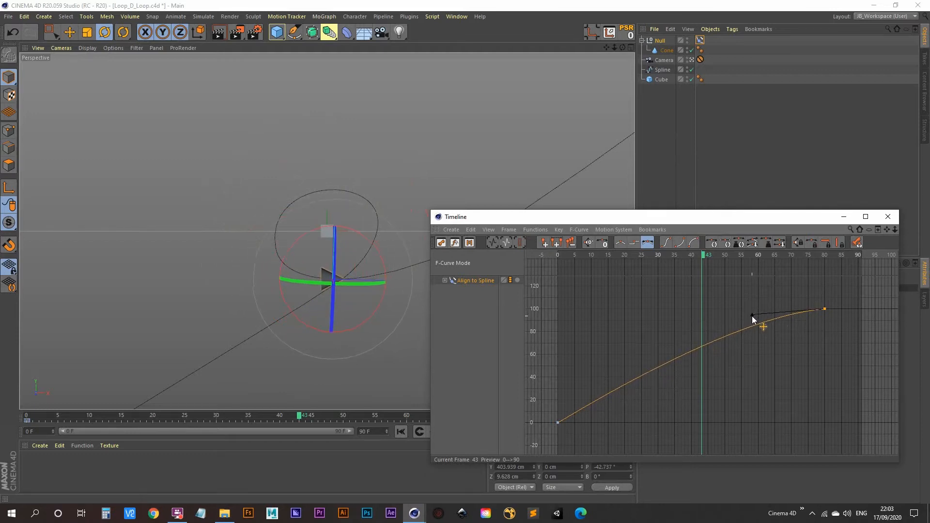
# Step: Play the eased-out animation from frame 0 with nothing selected and the Timeline window moved clear of the path
pyautogui.moveTo(678, 256); pyautogui.dragTo(547, 259)
pyautogui.press('F8')
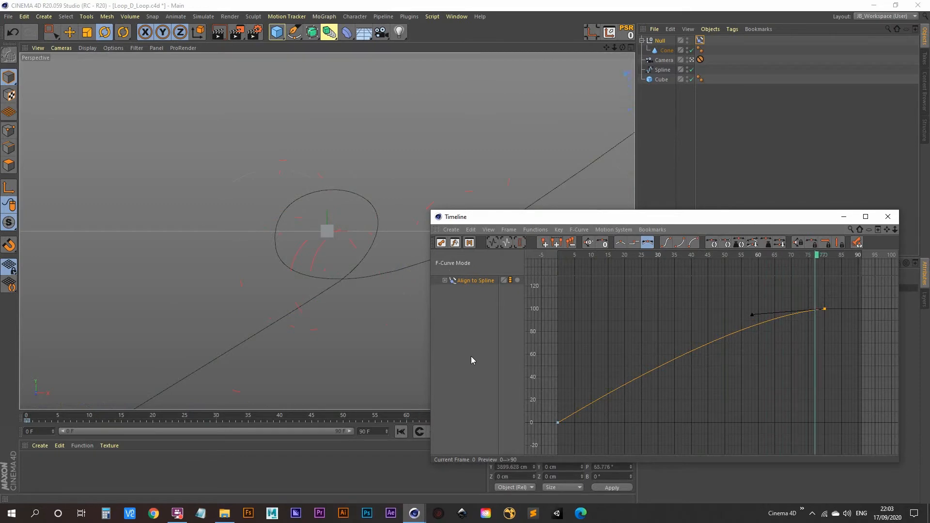
pyautogui.click(723, 209)
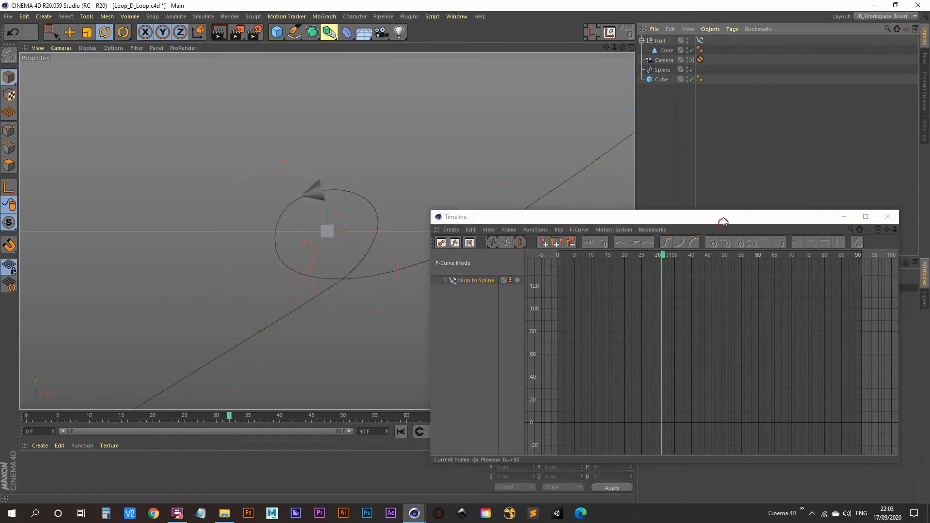
pyautogui.moveTo(722, 212); pyautogui.dragTo(722, 269)
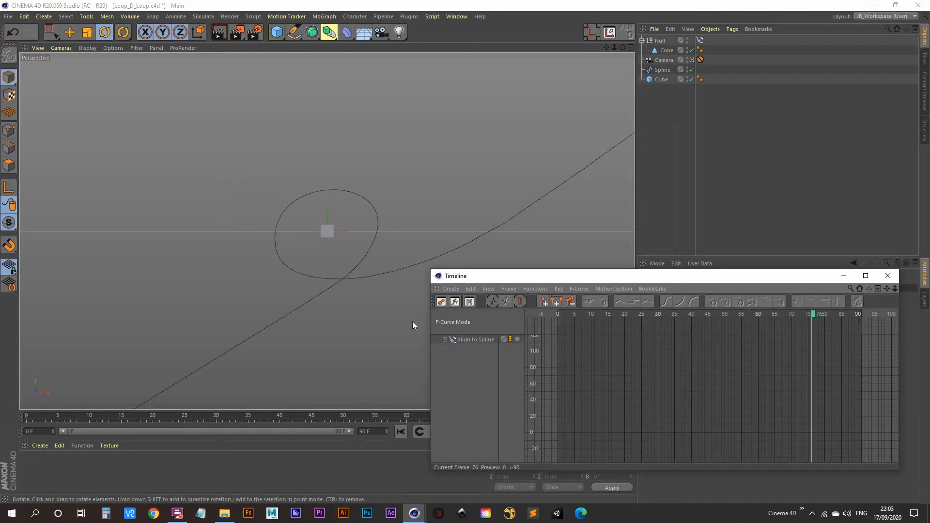
# Step: Pull the last key's tangent steeply down to about frame 77 for a late acceleration, and preview it from frame 0
pyautogui.click(473, 340)
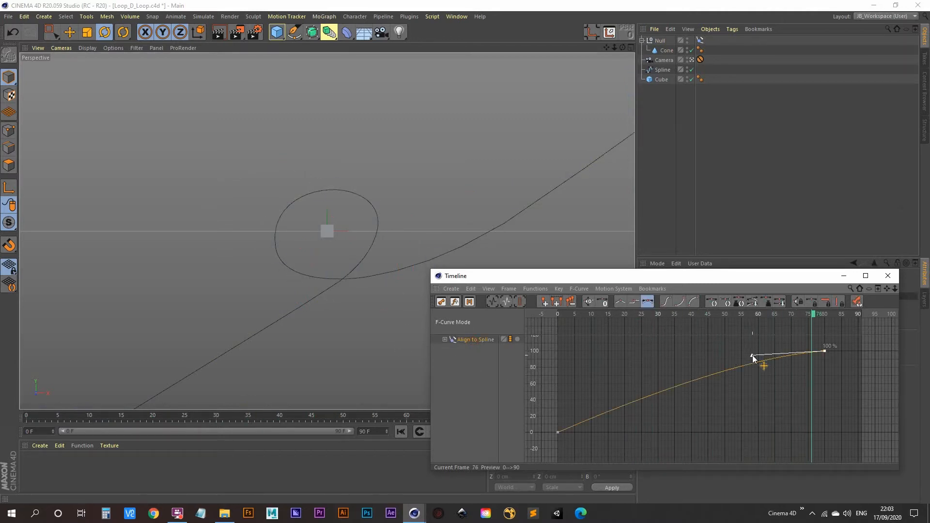
pyautogui.moveTo(751, 356); pyautogui.dragTo(814, 421)
pyautogui.moveTo(795, 313); pyautogui.dragTo(518, 315)
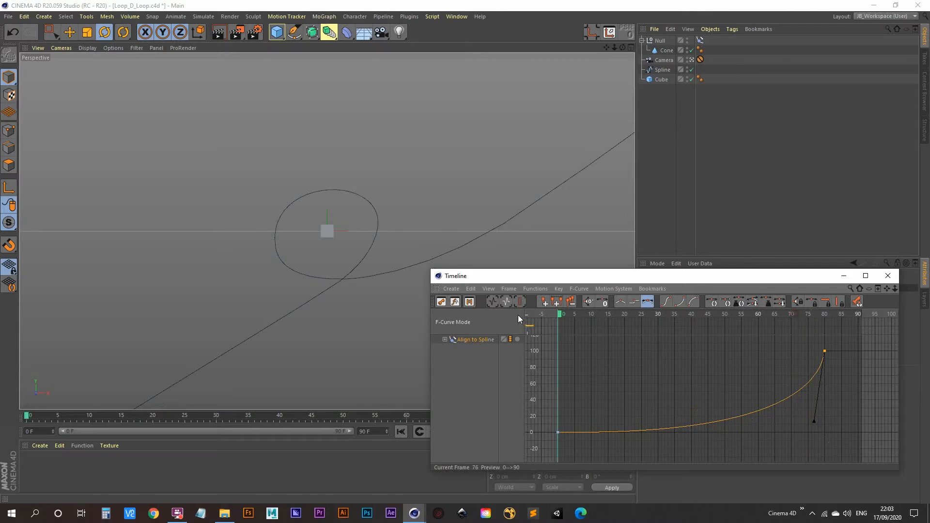
pyautogui.press('F8')
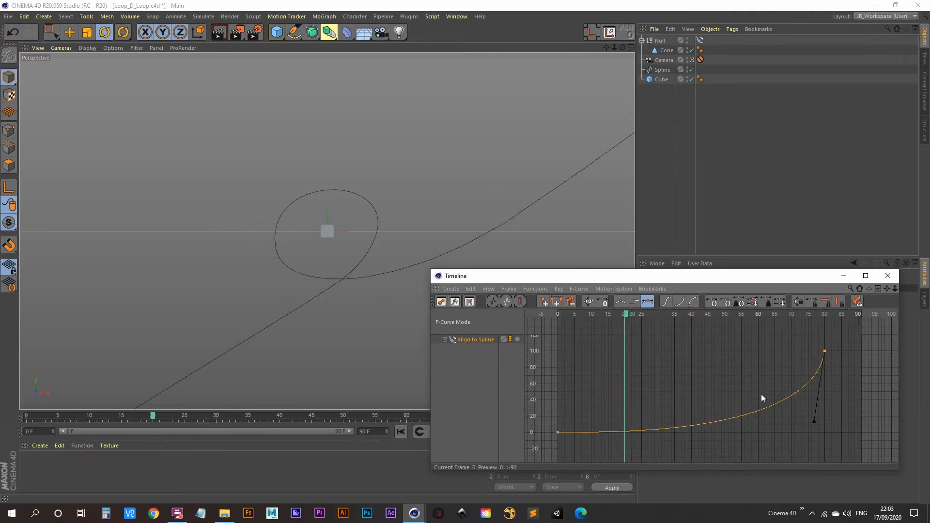
pyautogui.press('F8')
# Step: Soften the acceleration by moving the last key's tangent handle back to about frame 61, and return to frame 0
pyautogui.moveTo(813, 419); pyautogui.dragTo(761, 420)
pyautogui.moveTo(639, 316); pyautogui.dragTo(448, 315)
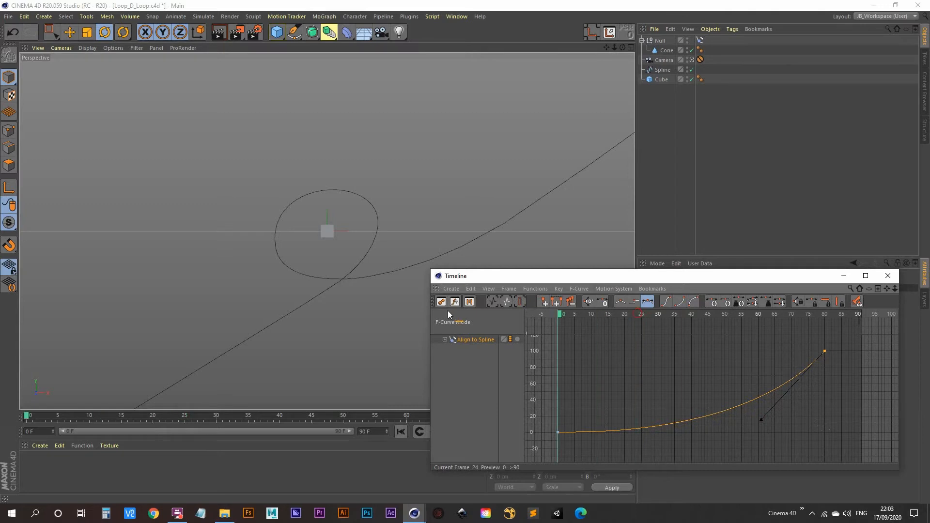
# Step: Play the animation from frame 0, close the Timeline window to watch the full path, and stop playback
pyautogui.press('F8')
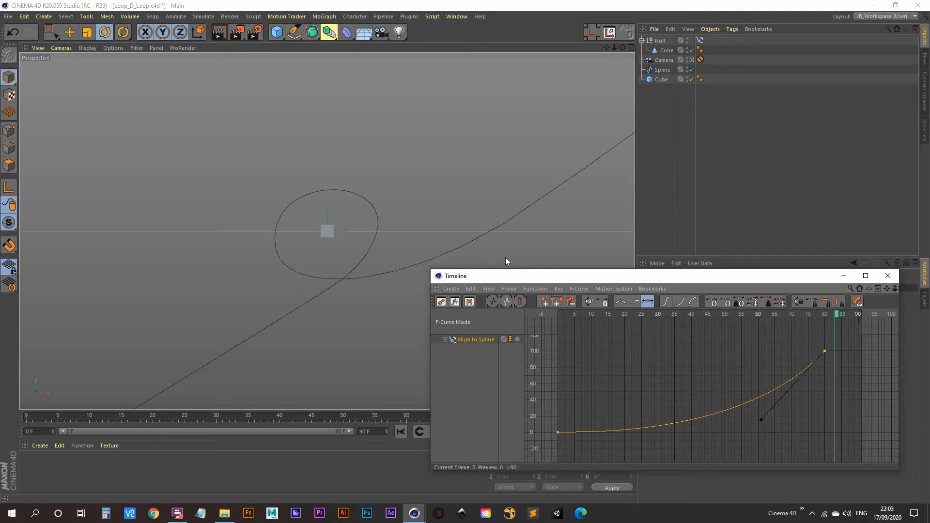
pyautogui.click(893, 280)
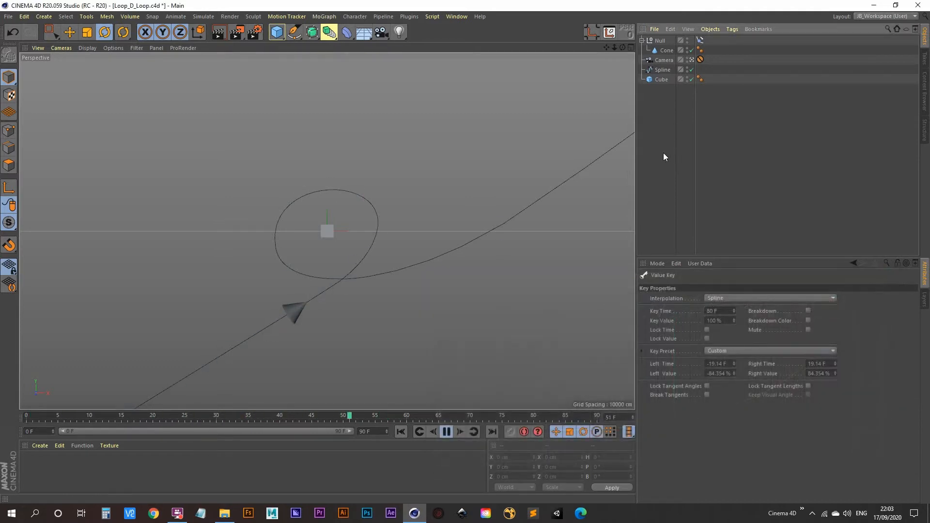
pyautogui.click(452, 432)
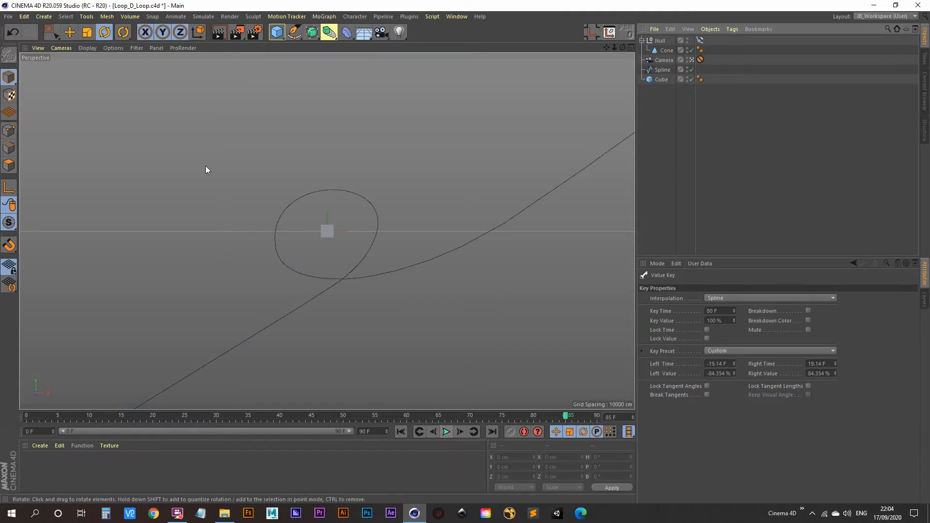
# Step: Add a MoGraph Matrix in Object mode and assign the Spline as its source object
pyautogui.click(324, 17)
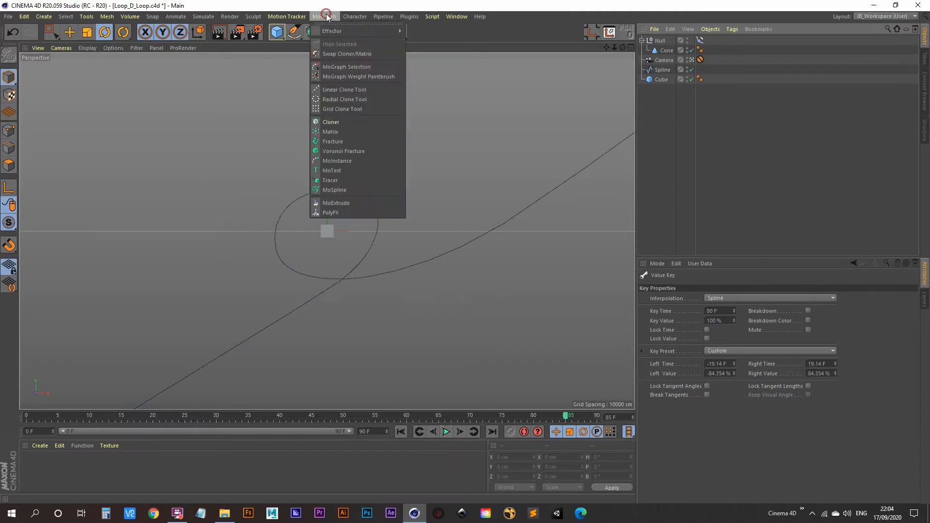
pyautogui.click(350, 131)
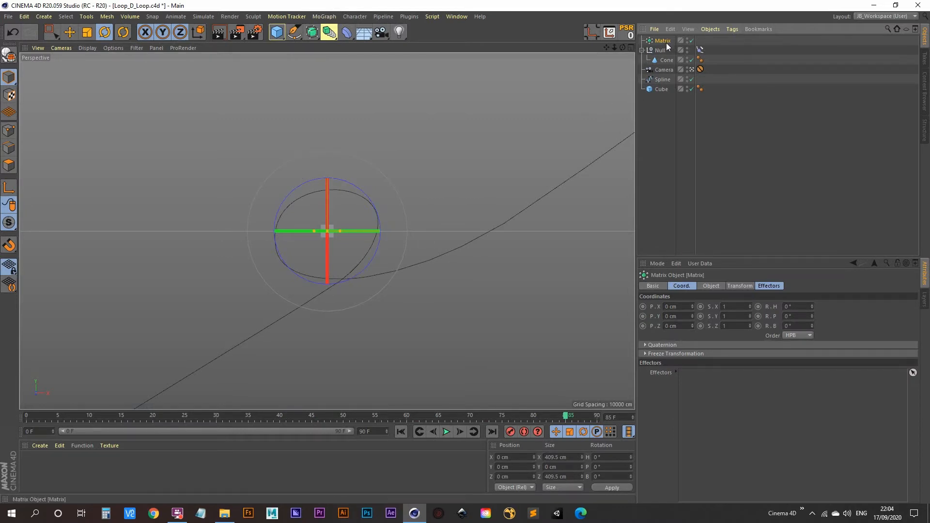
pyautogui.click(714, 285)
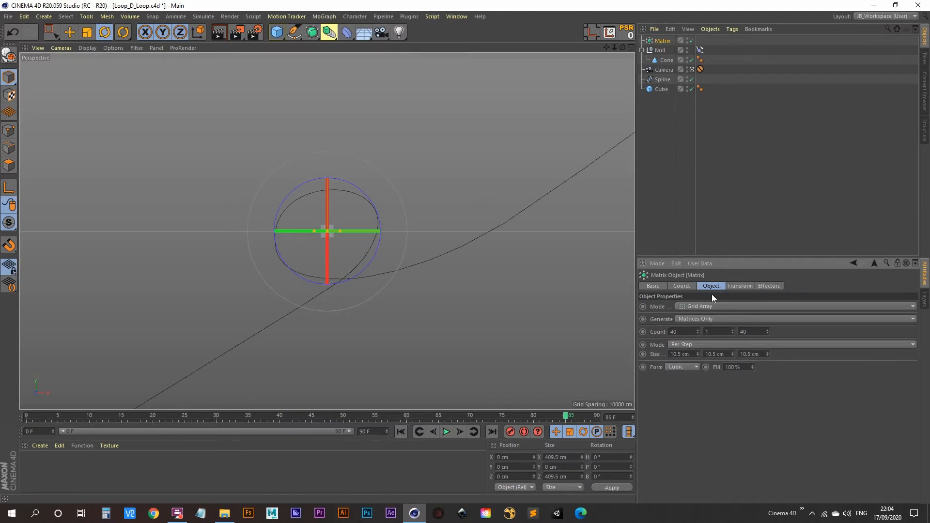
pyautogui.click(701, 307)
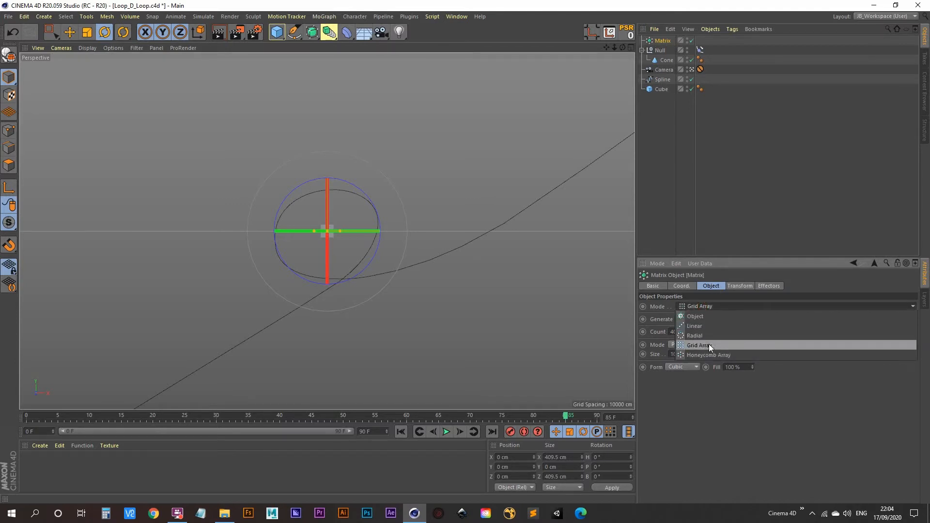
pyautogui.click(710, 317)
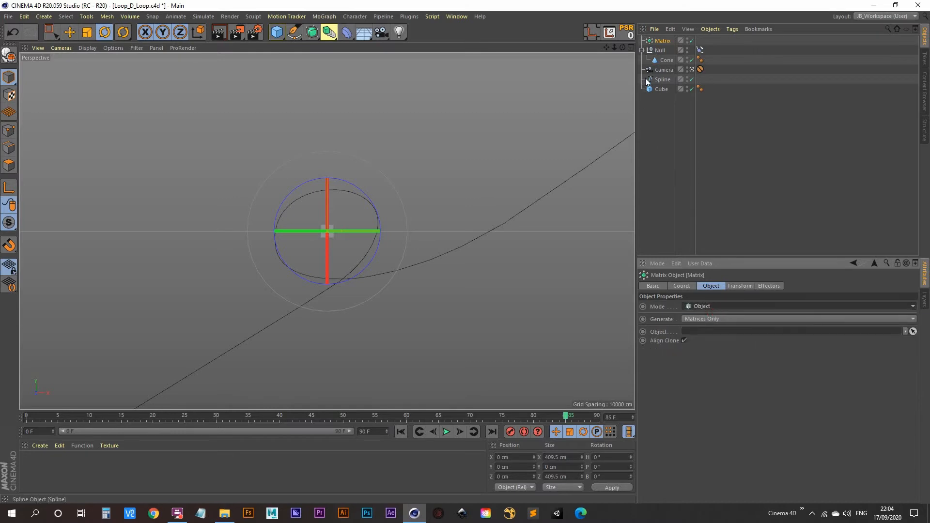
pyautogui.moveTo(664, 82); pyautogui.dragTo(677, 259)
pyautogui.moveTo(698, 320); pyautogui.dragTo(701, 334)
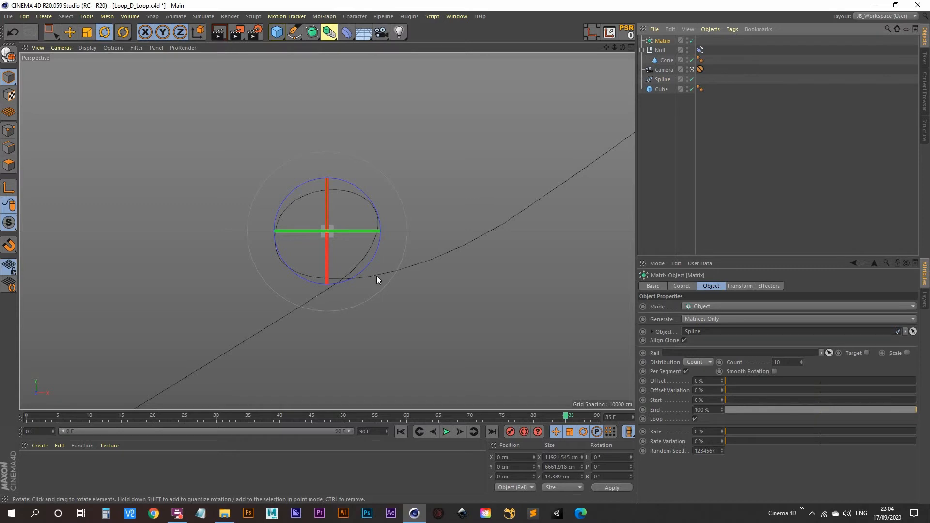
# Step: Make the Matrix generate Thinking Particles and set its count to 600
pyautogui.click(727, 319)
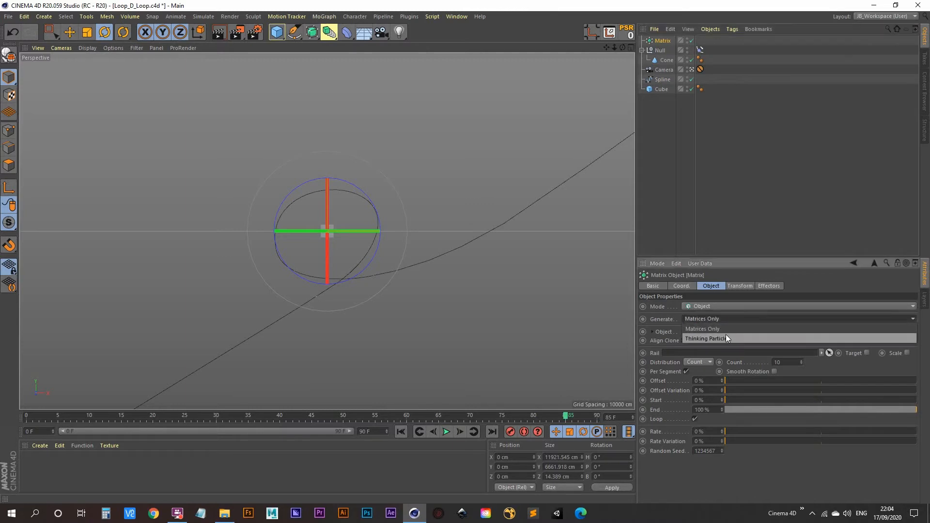
pyautogui.click(724, 339)
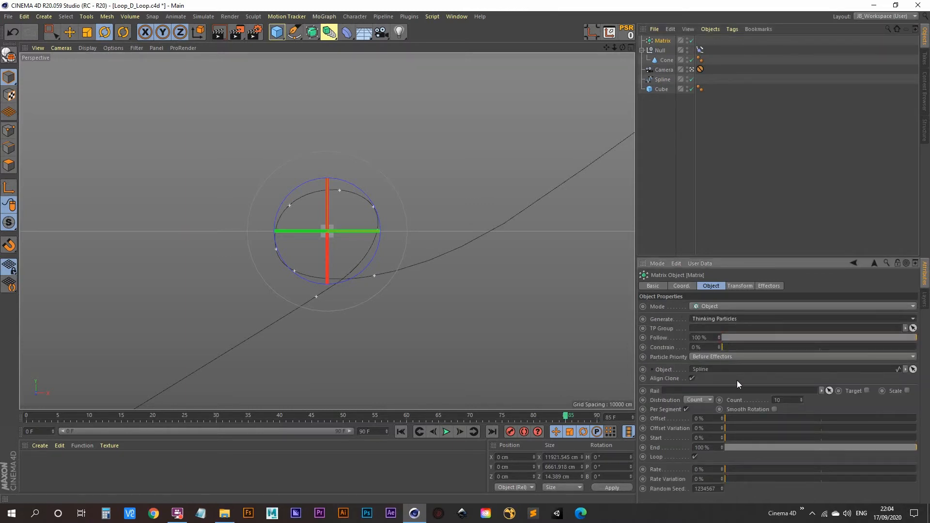
pyautogui.doubleClick(777, 400)
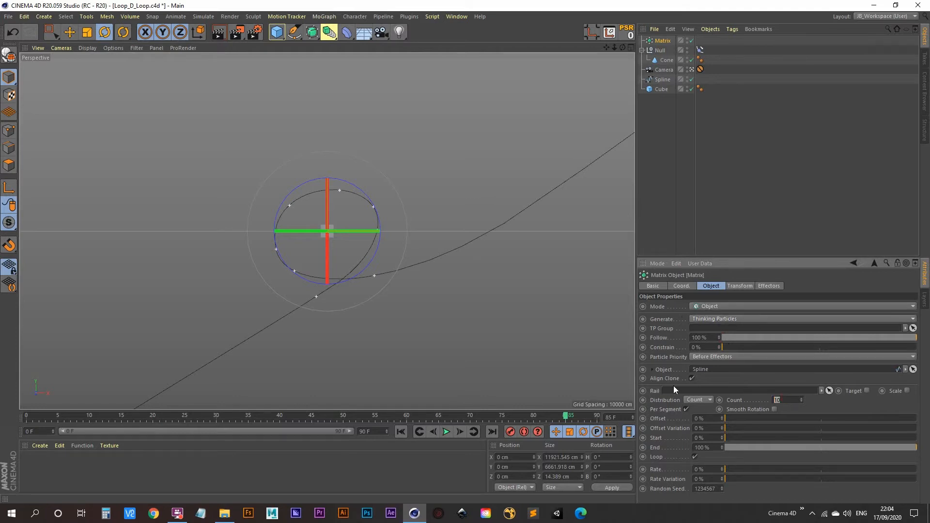
pyautogui.write('600')
pyautogui.press('Return')
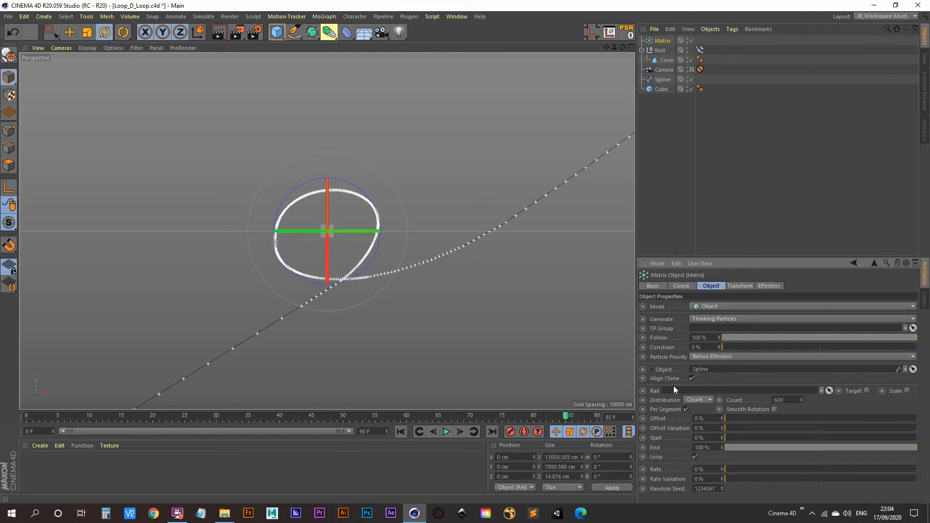
# Step: Switch the Matrix distribution to Even, raise the count to 700, and deselect everything
pyautogui.click(702, 400)
pyautogui.click(703, 429)
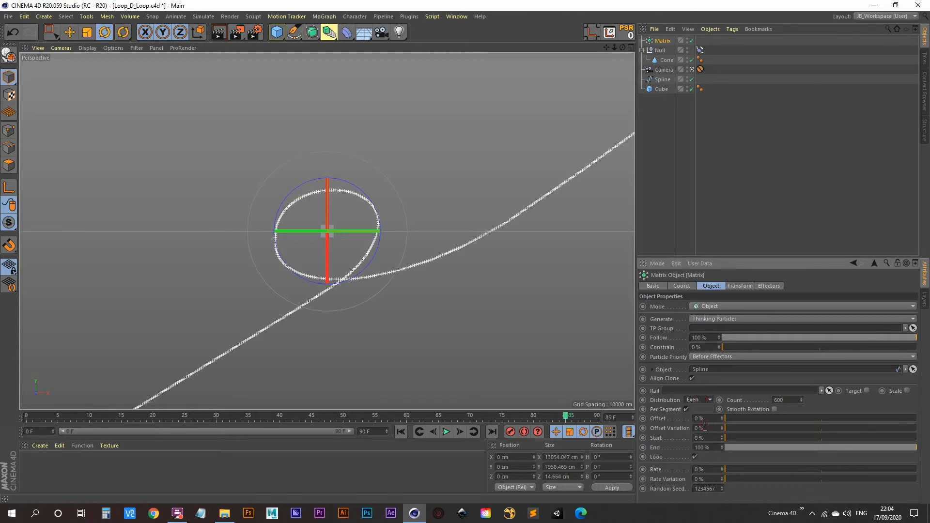
pyautogui.moveTo(788, 402); pyautogui.dragTo(617, 389)
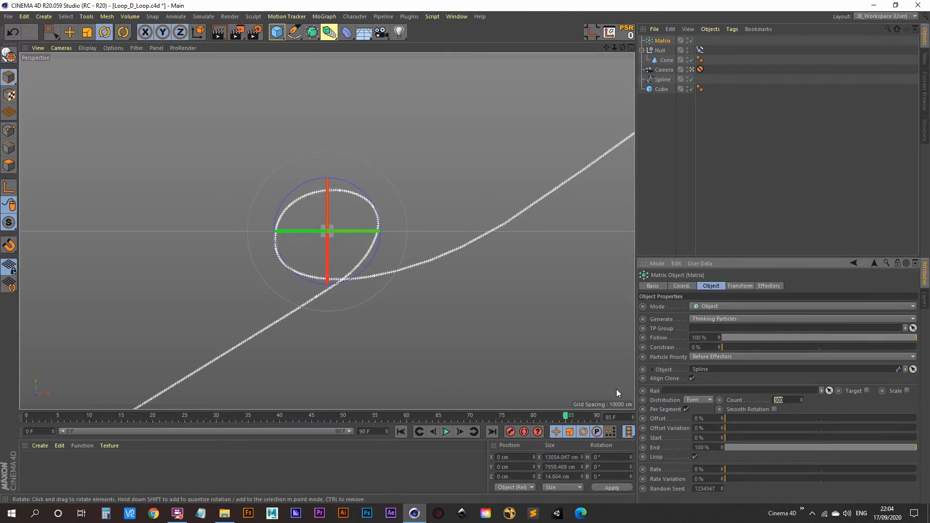
pyautogui.write('700')
pyautogui.press('Return')
pyautogui.click(651, 157)
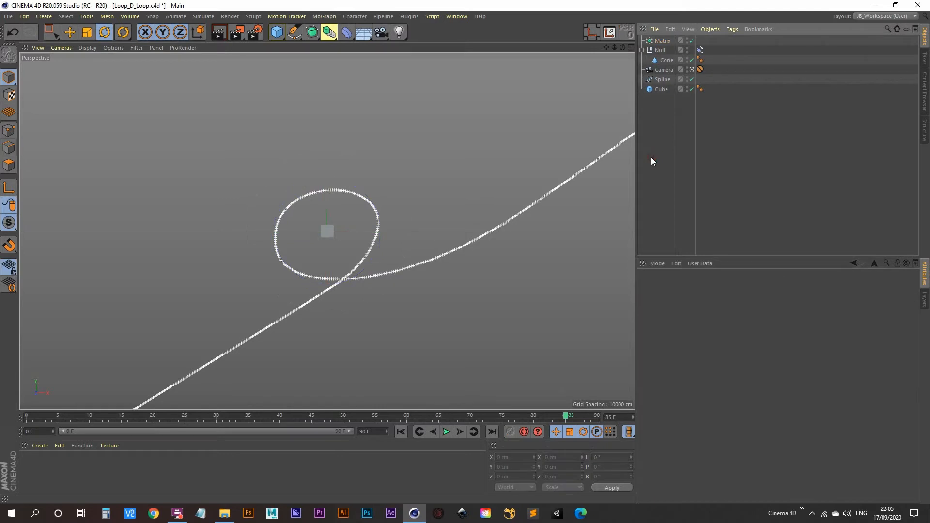
# Step: Add a Thinking Particles Particle Geometry object to the scene
pyautogui.click(262, 18)
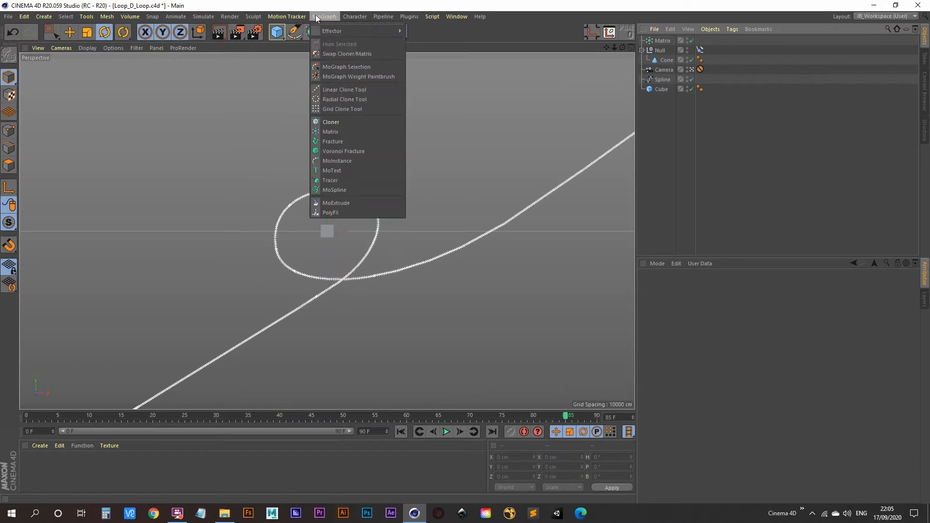
pyautogui.press('Escape')
pyautogui.moveTo(221, 53)
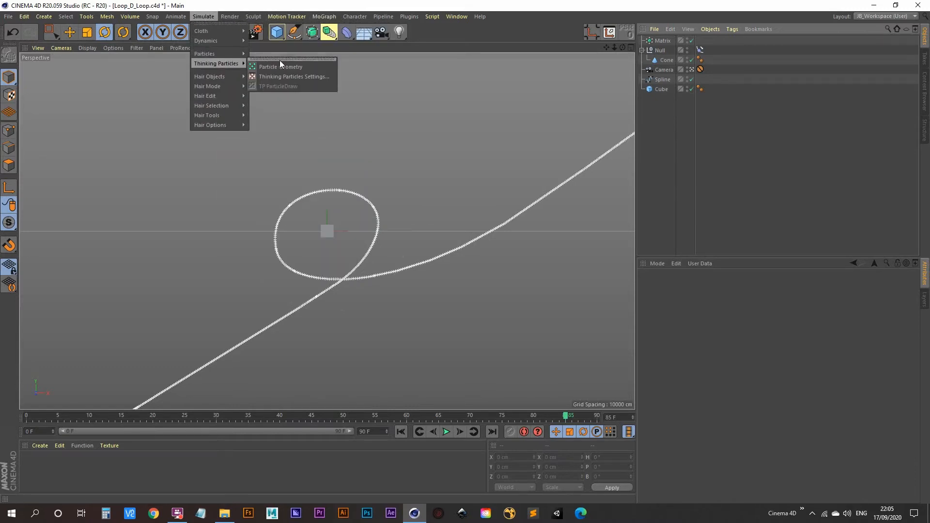
pyautogui.click(303, 67)
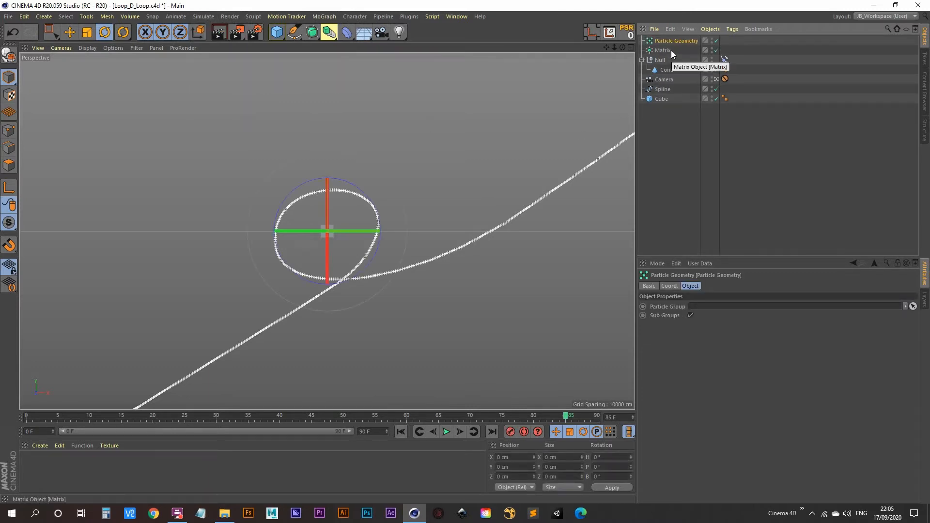
# Step: Create a PyroCluster shader material and apply it to the Particle Geometry object
pyautogui.click(46, 444)
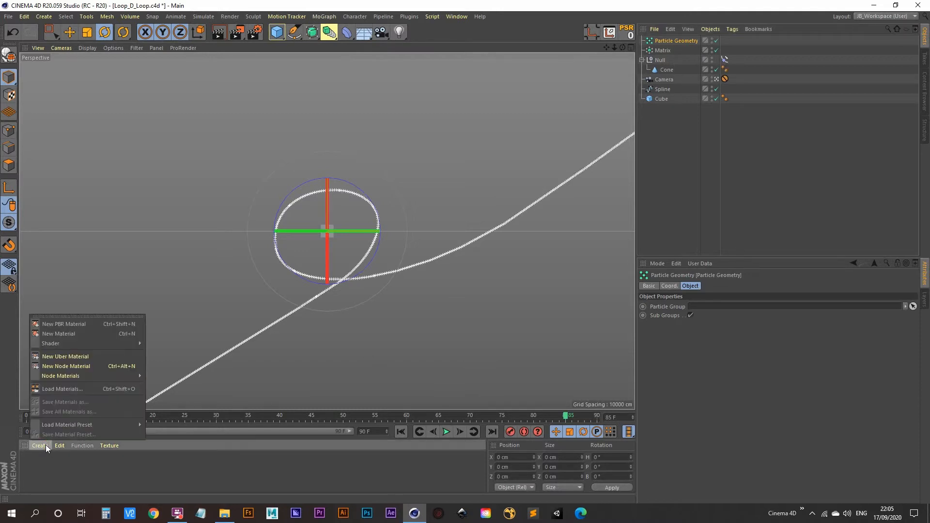
pyautogui.moveTo(93, 345)
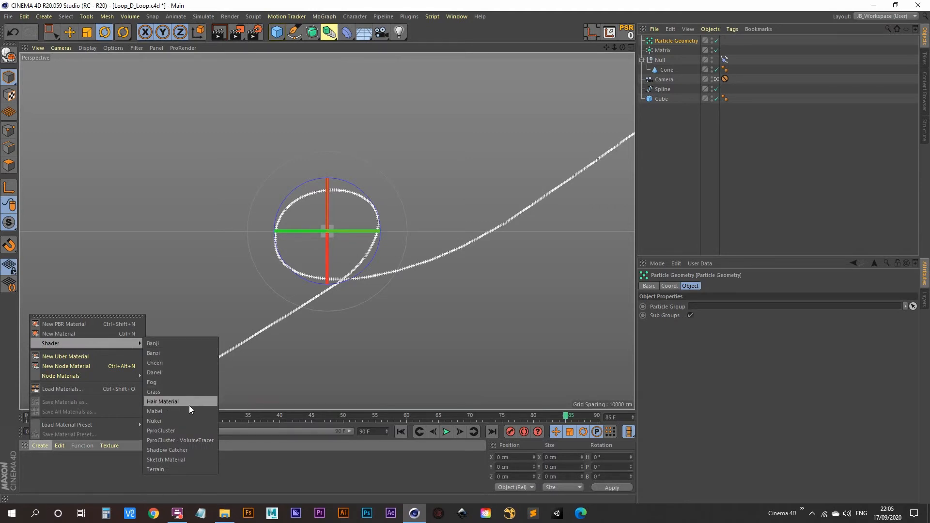
pyautogui.click(185, 430)
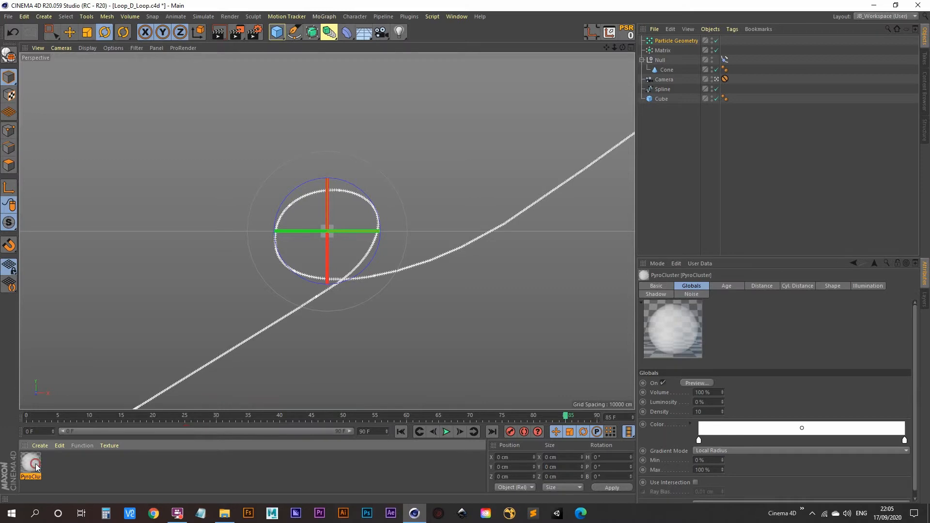
pyautogui.moveTo(37, 467); pyautogui.dragTo(680, 42)
pyautogui.moveTo(679, 38); pyautogui.dragTo(679, 38)
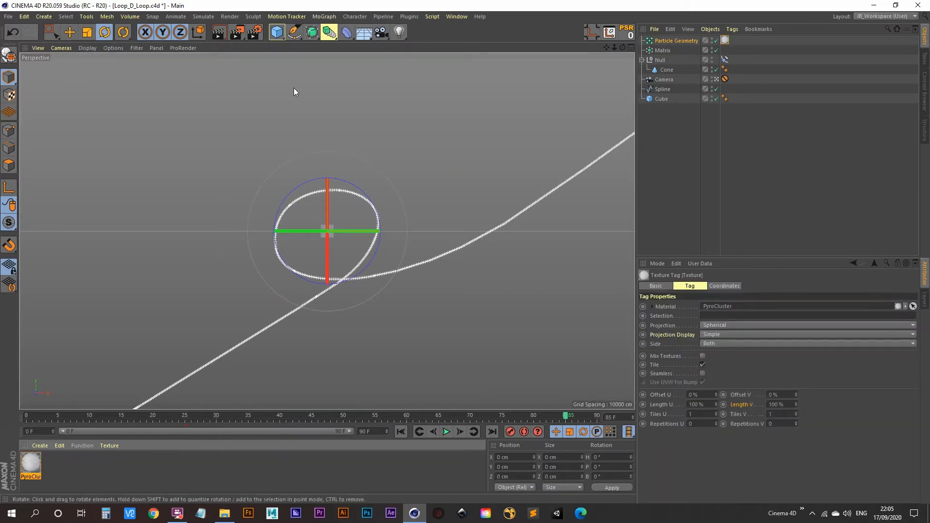
# Step: Add an Environment object with a new PyroCluster - VolumeTracer material applied, and test-render the view
pyautogui.click(365, 33)
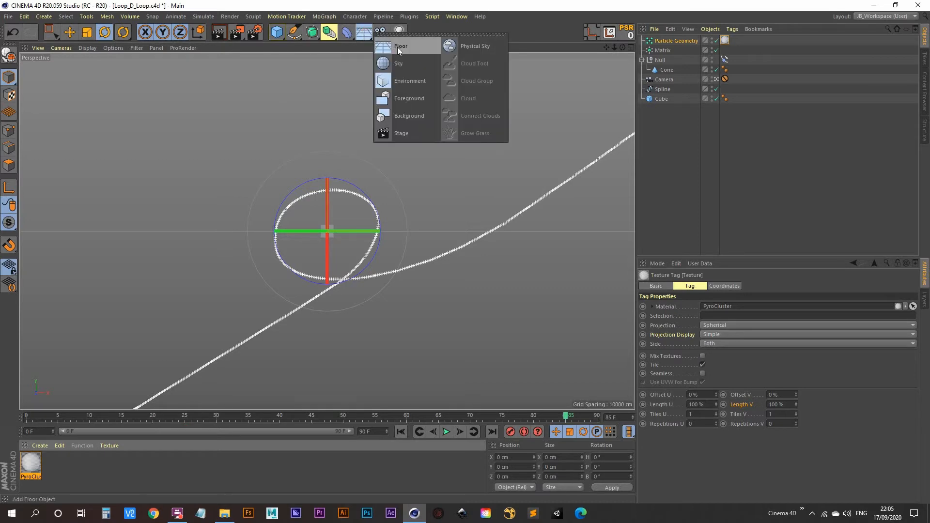
pyautogui.click(411, 83)
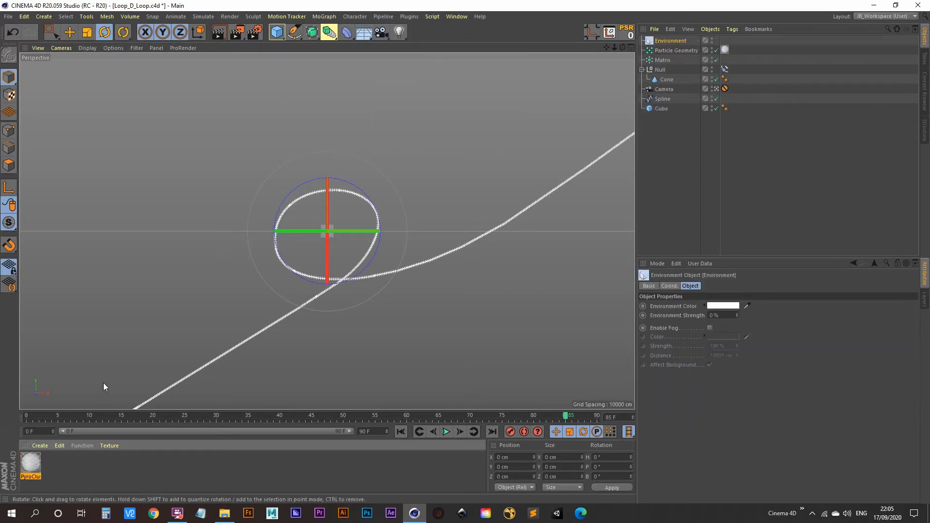
pyautogui.click(42, 445)
pyautogui.moveTo(102, 343)
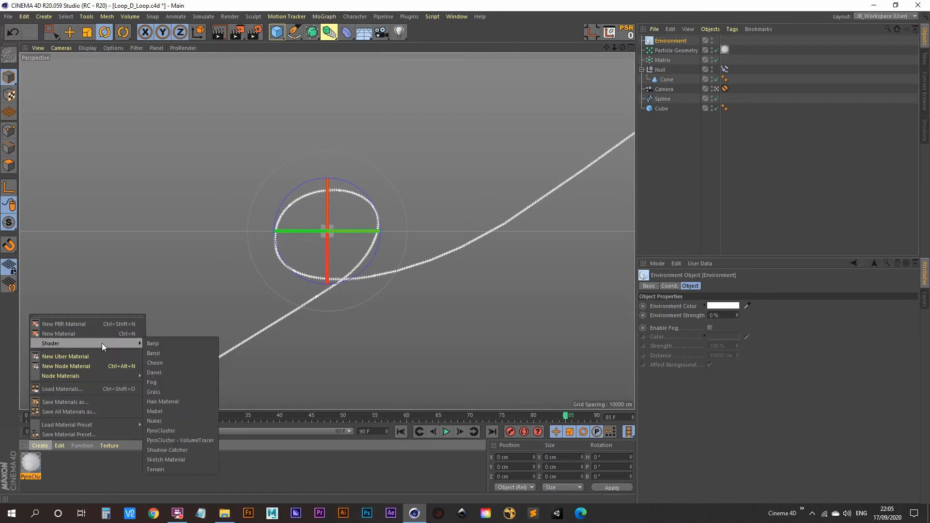
pyautogui.click(209, 441)
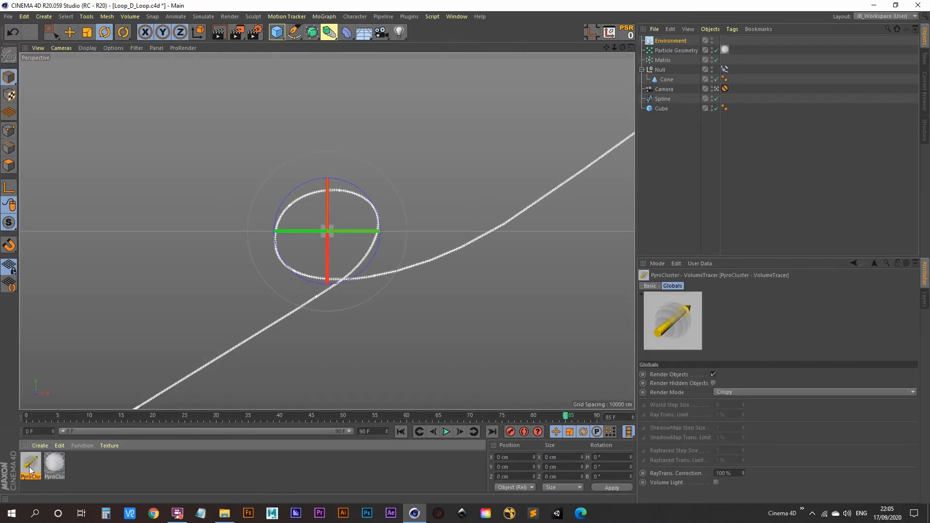
pyautogui.moveTo(30, 470); pyautogui.dragTo(678, 42)
pyautogui.click(219, 32)
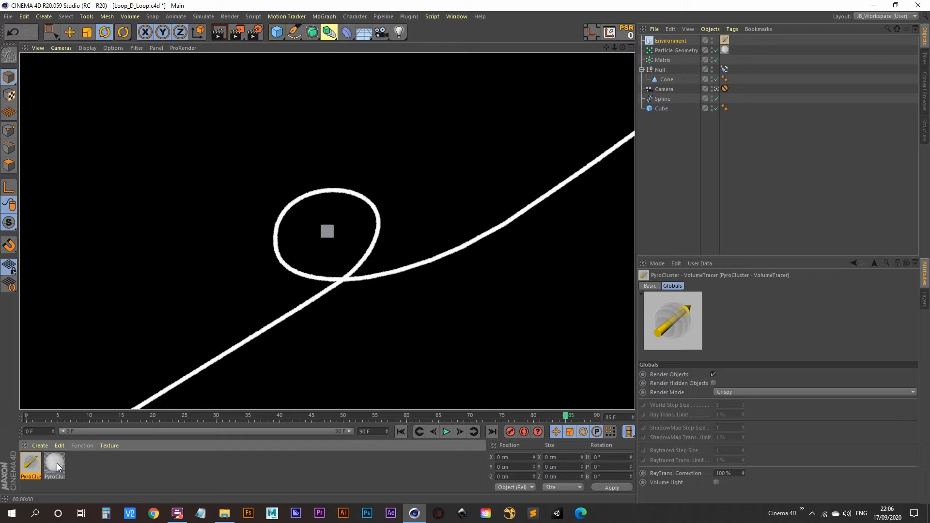
# Step: Set the VolumeTracer material's render mode to User, with World Step Size 10 and Ray Trans. Limit 5%
pyautogui.click(28, 466)
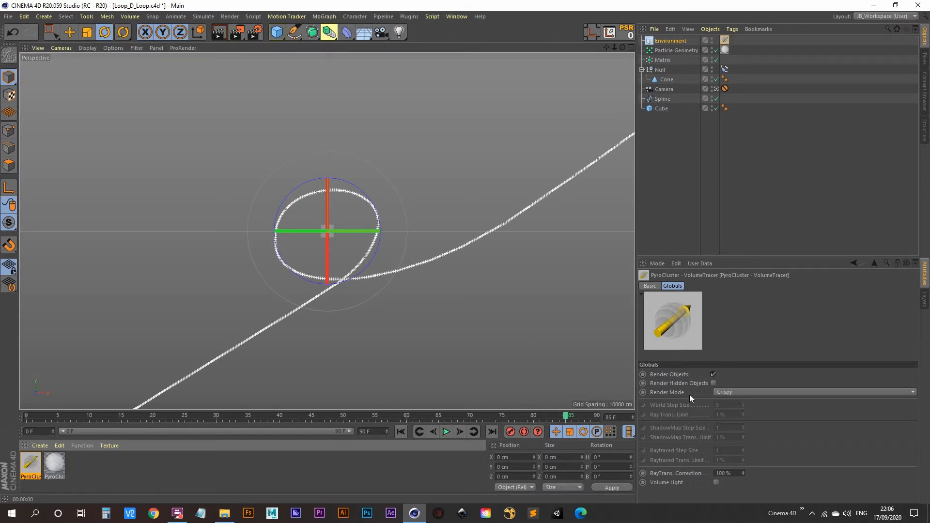
pyautogui.click(747, 392)
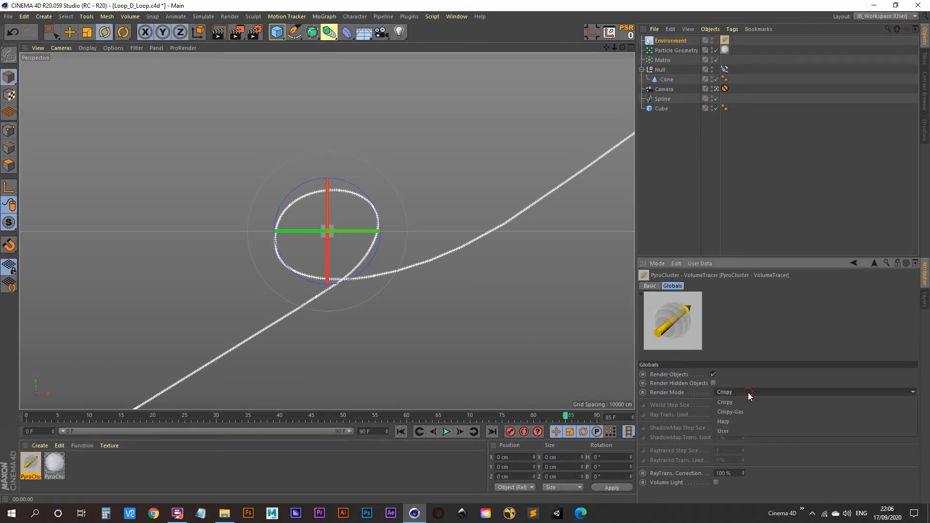
pyautogui.click(742, 432)
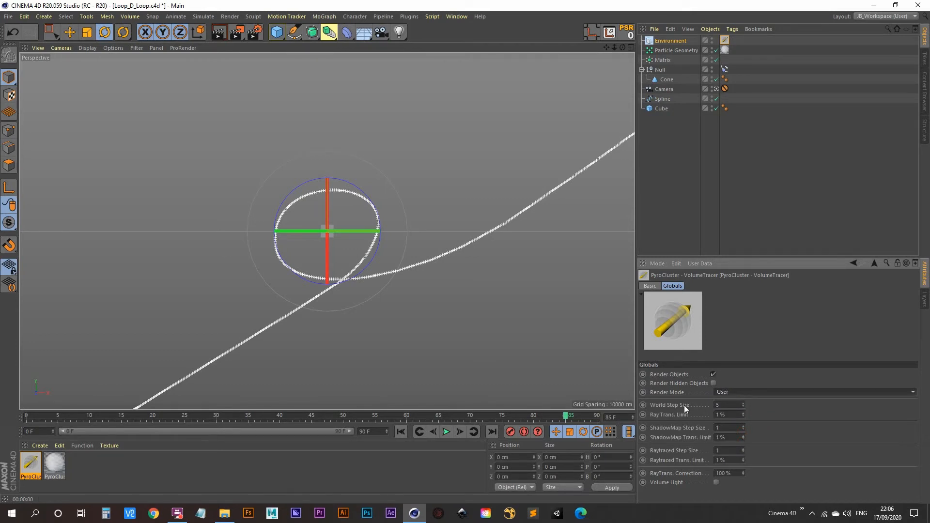
pyautogui.doubleClick(731, 405)
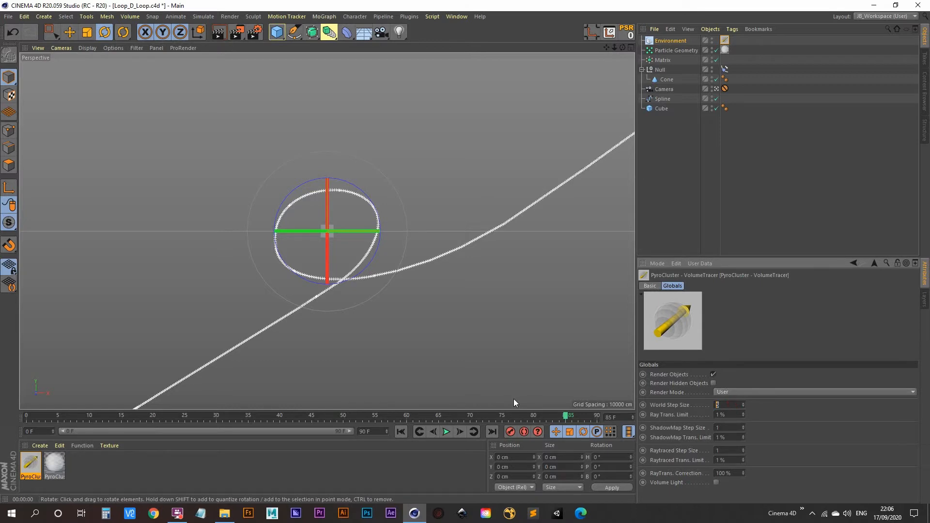
pyautogui.write('10')
pyautogui.press('Tab')
pyautogui.write('5')
pyautogui.press('Tab')
# Step: Set the VolumeTracer's ShadowMap and Raytraced step sizes to 10 and both of their transparency limits to 5%
pyautogui.write('10')
pyautogui.press('Tab')
pyautogui.write('5')
pyautogui.press('Tab')
pyautogui.write('10')
pyautogui.press('Tab')
pyautogui.write('5')
pyautogui.press('Tab')
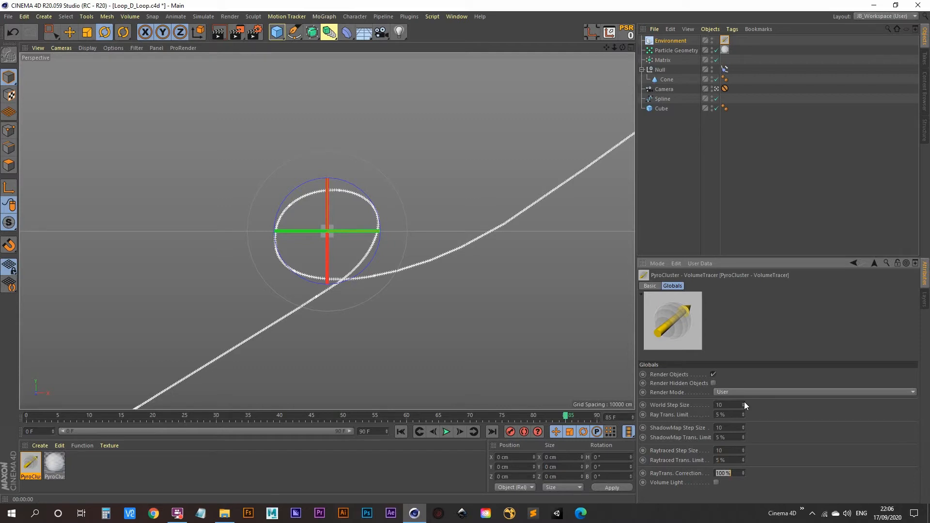
# Step: Test-render the view with the new VolumeTracer settings and nothing selected, and return to the normal viewport
pyautogui.click(672, 172)
pyautogui.click(219, 33)
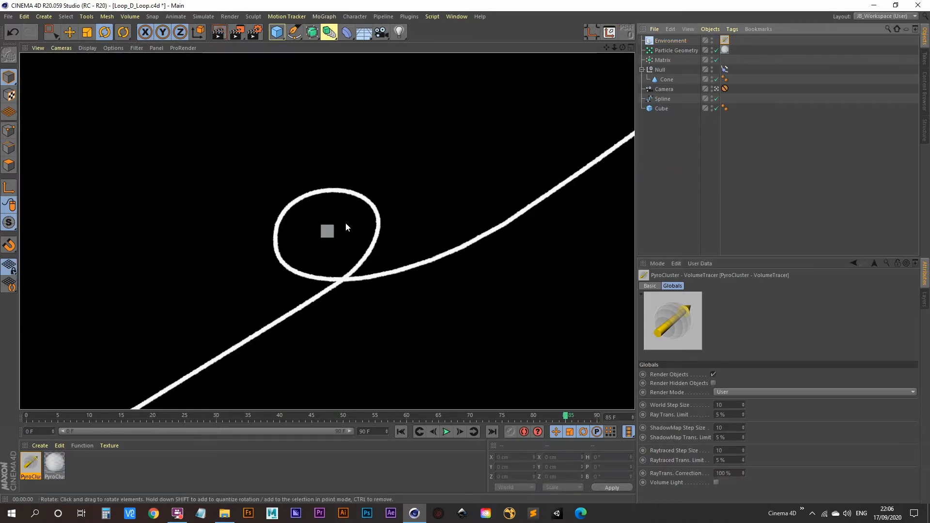
pyautogui.click(658, 152)
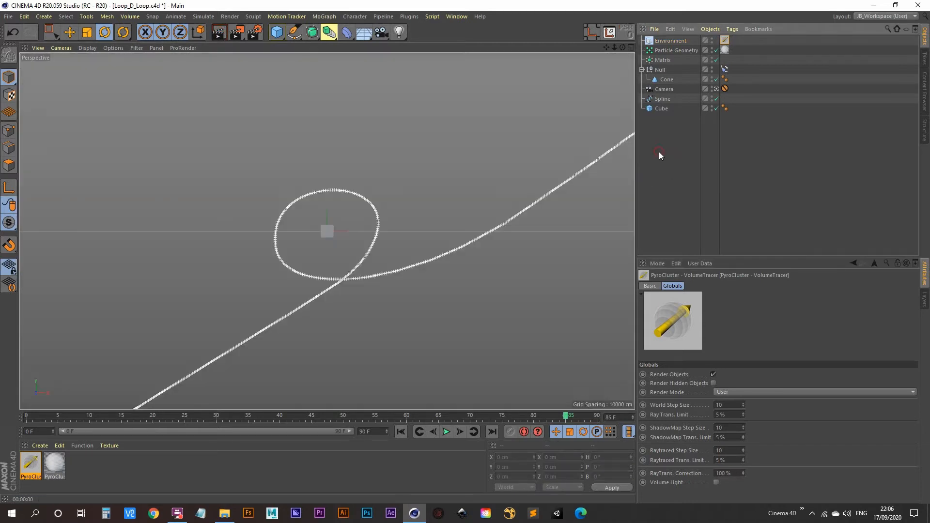
# Step: Open the PyroCluster material's settings and start an Interactive Render Region stretched to fill the whole perspective view
pyautogui.click(58, 462)
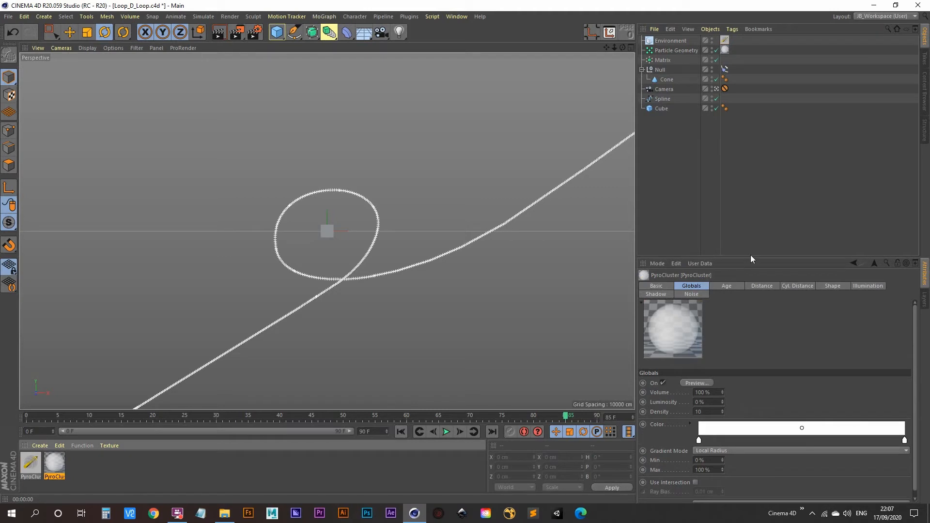
pyautogui.moveTo(750, 257); pyautogui.dragTo(746, 185)
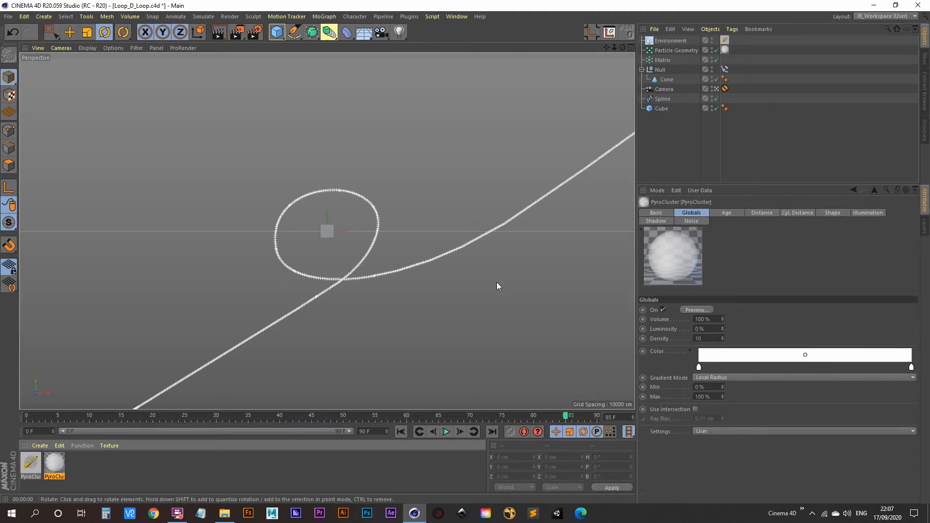
pyautogui.click(237, 34)
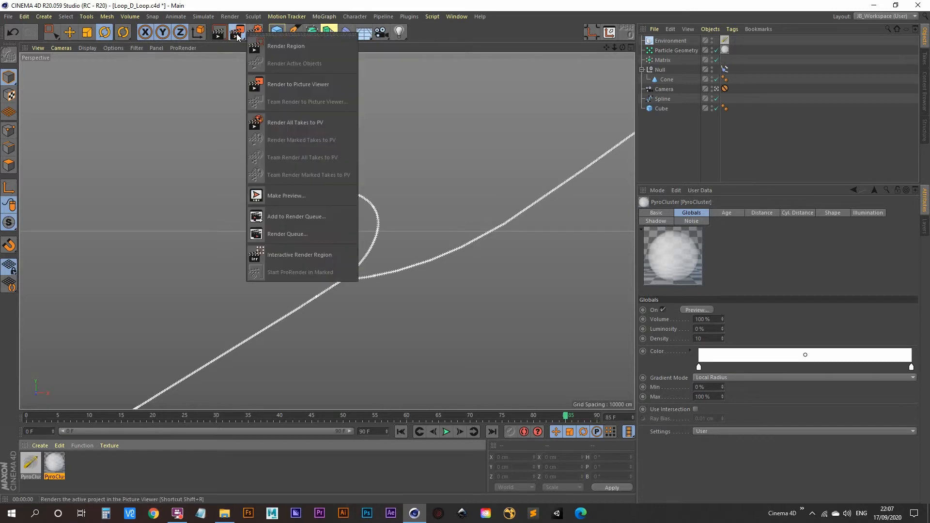
pyautogui.click(313, 265)
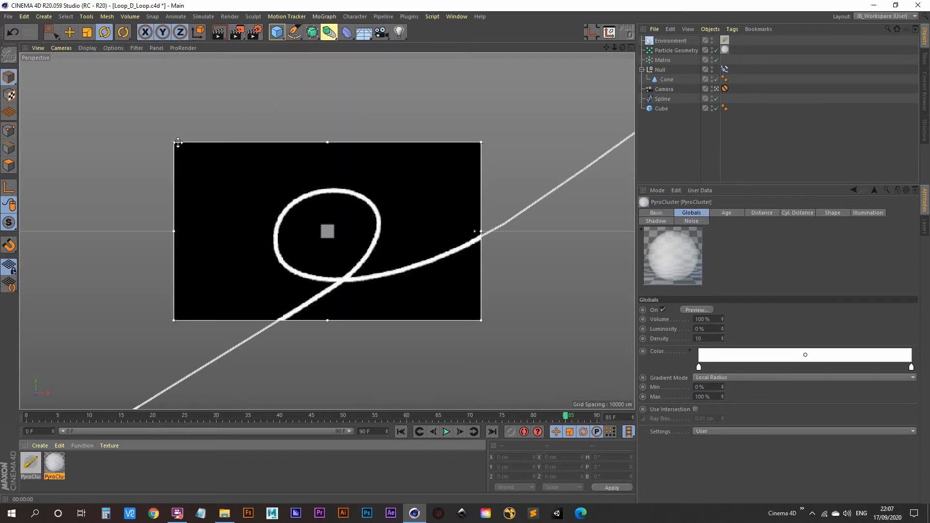
pyautogui.doubleClick(176, 141)
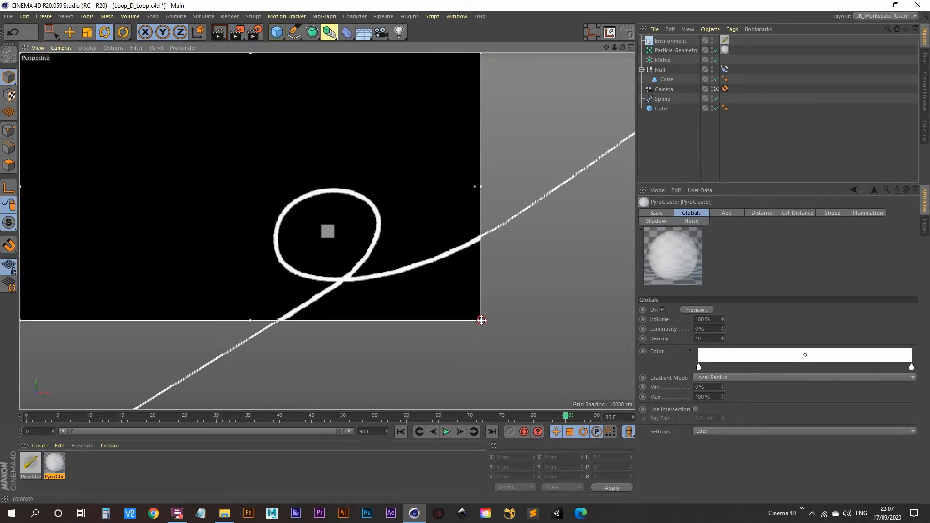
pyautogui.moveTo(481, 320); pyautogui.dragTo(634, 409)
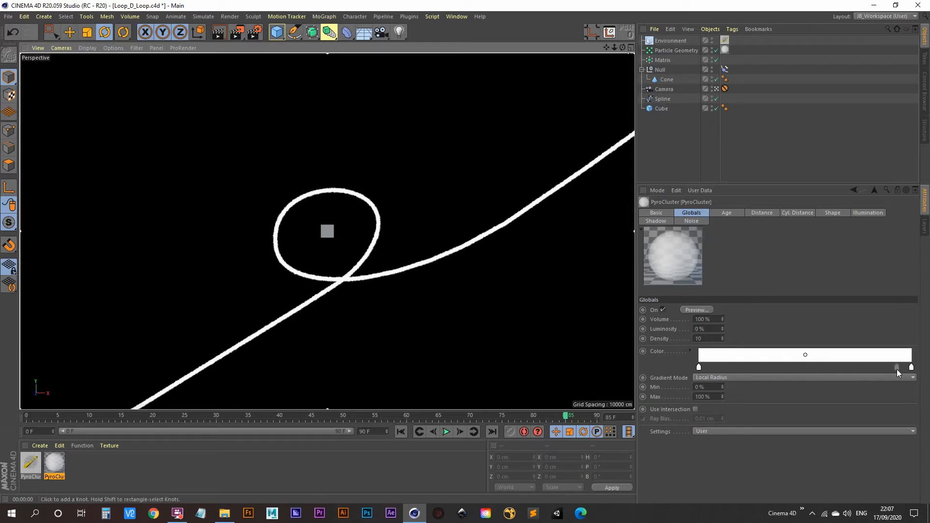
# Step: Darken the end knot of the PyroCluster color gradient to a grey with V 68%, and disable the material's age effects
pyautogui.doubleClick(911, 366)
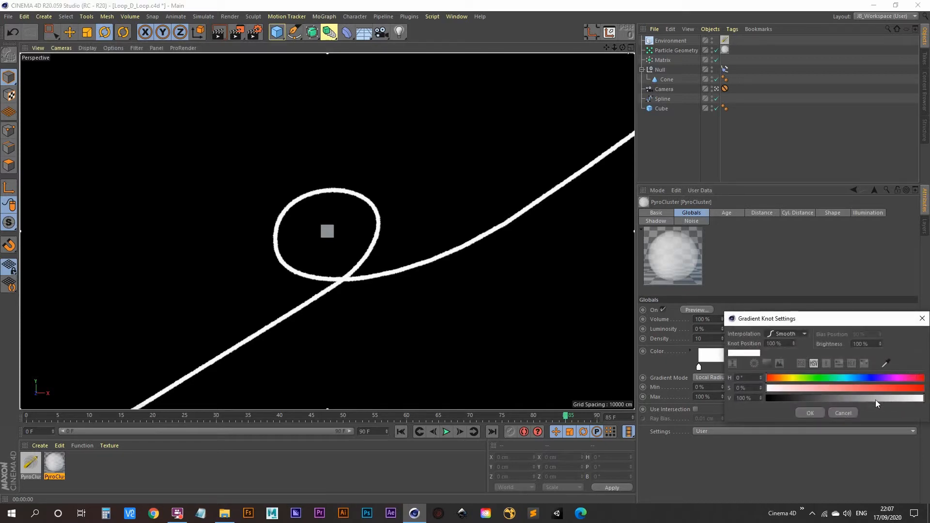
pyautogui.click(875, 398)
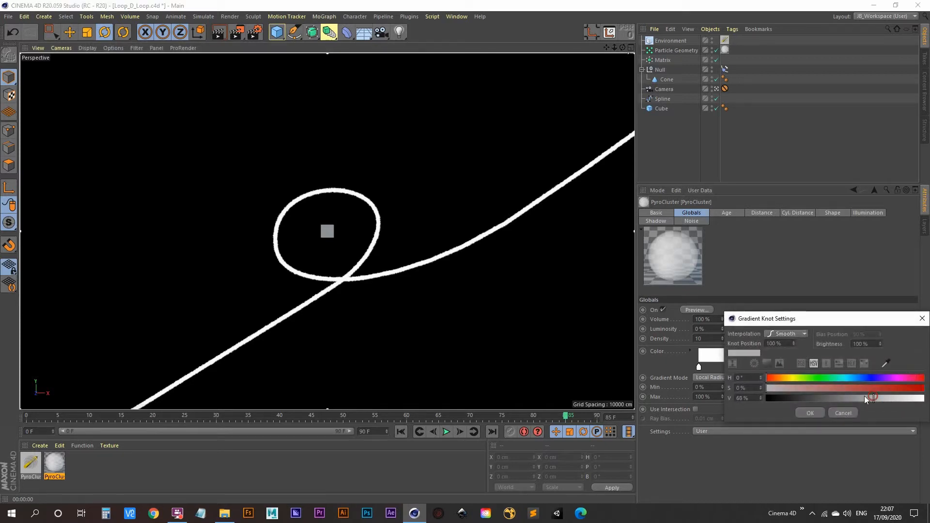
pyautogui.click(806, 413)
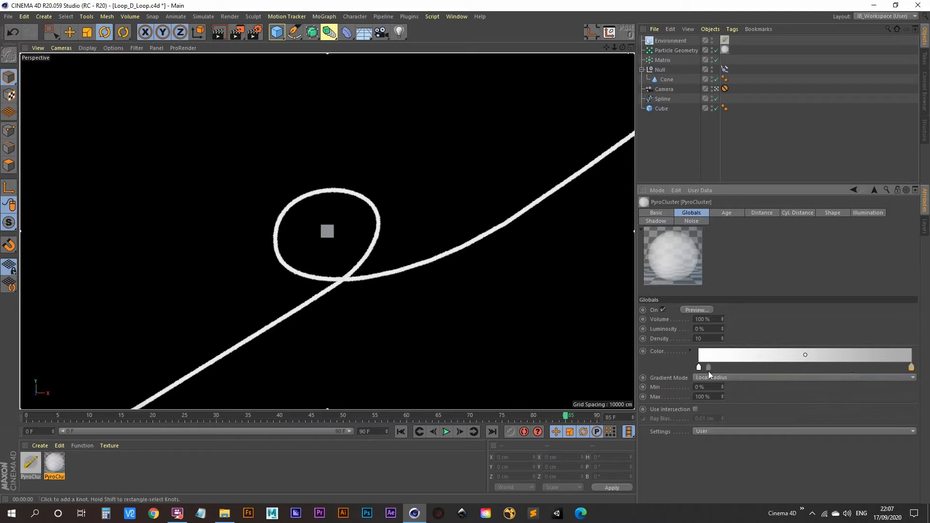
pyautogui.click(727, 212)
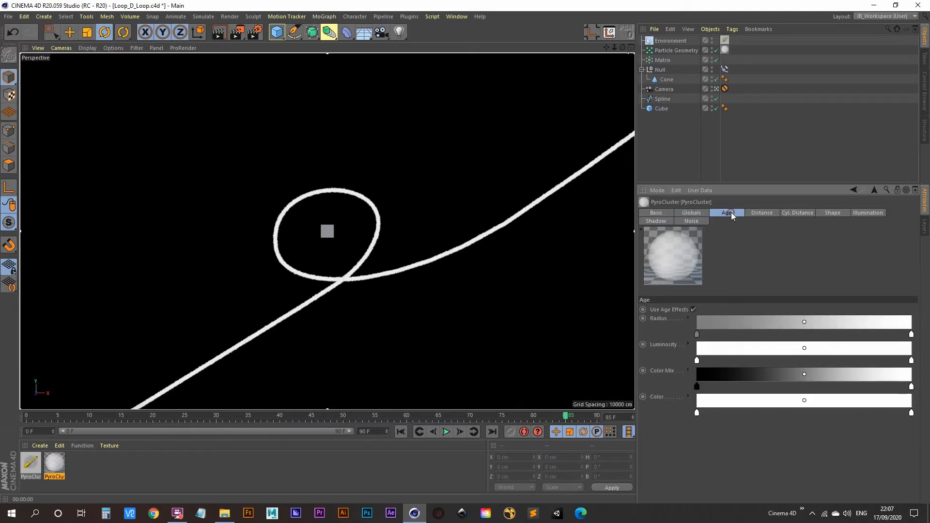
pyautogui.click(693, 309)
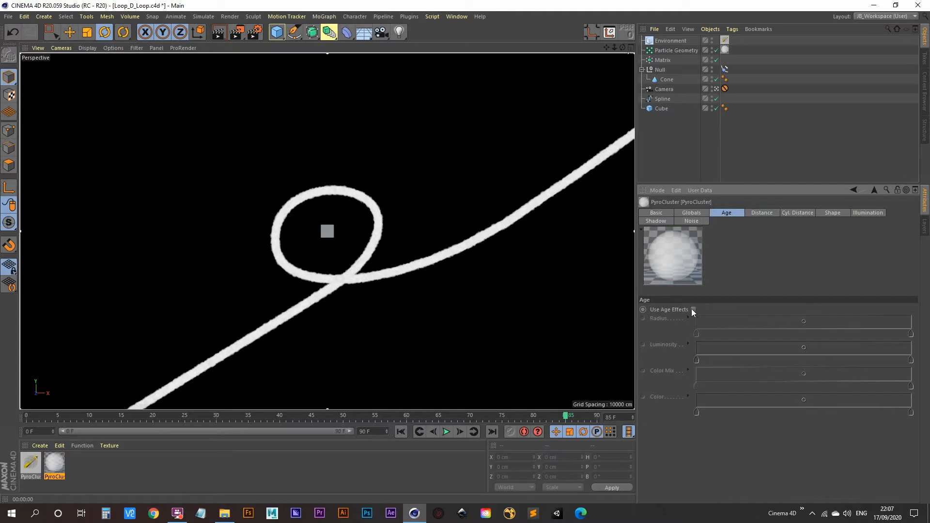
# Step: Set the radius of the PyroCluster's sphere shape to 150 cm
pyautogui.click(762, 213)
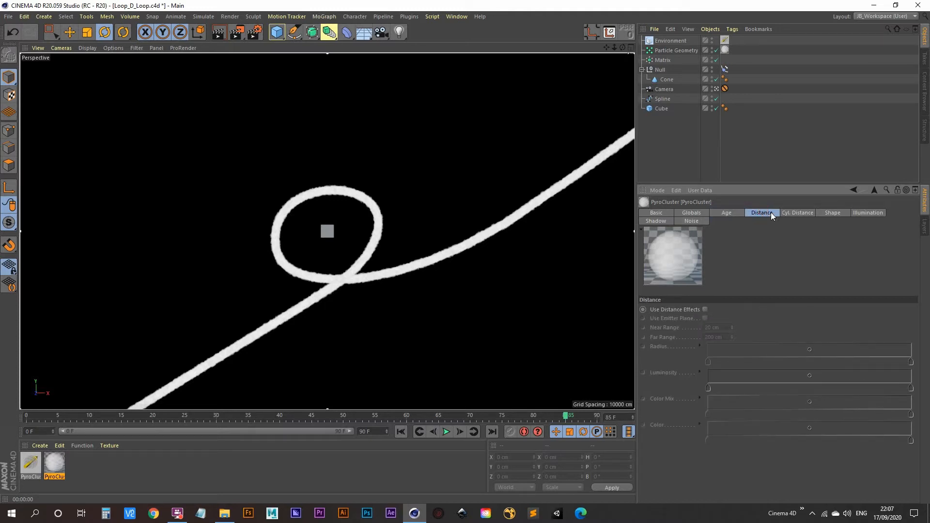
pyautogui.click(797, 213)
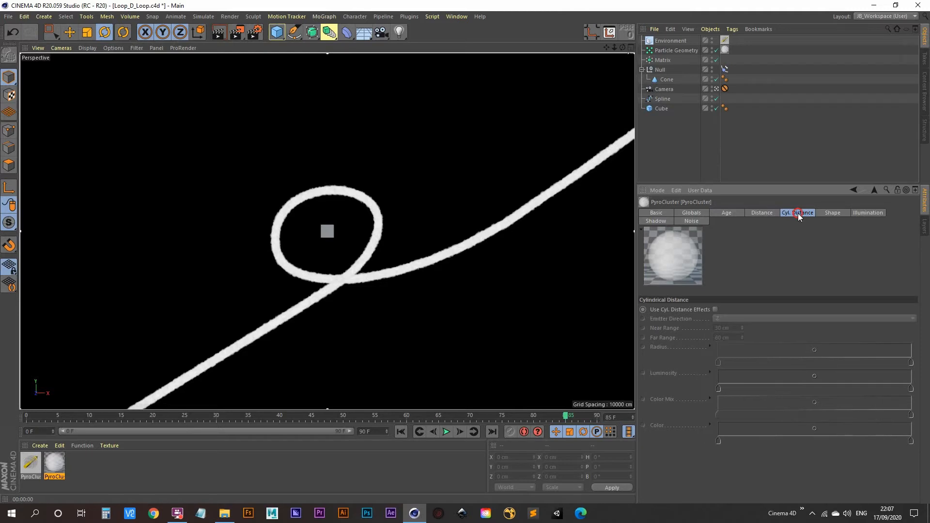
pyautogui.click(828, 214)
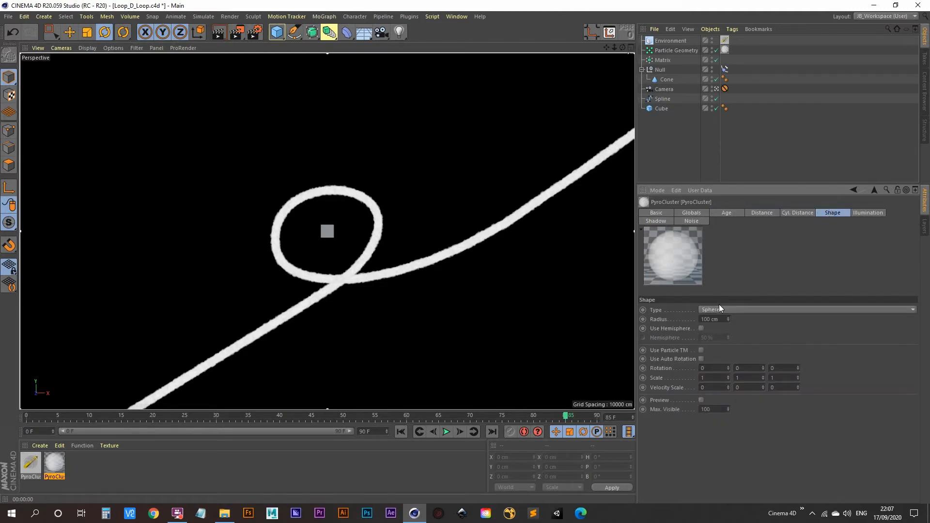
pyautogui.click(719, 320)
pyautogui.write('150')
pyautogui.press('Return')
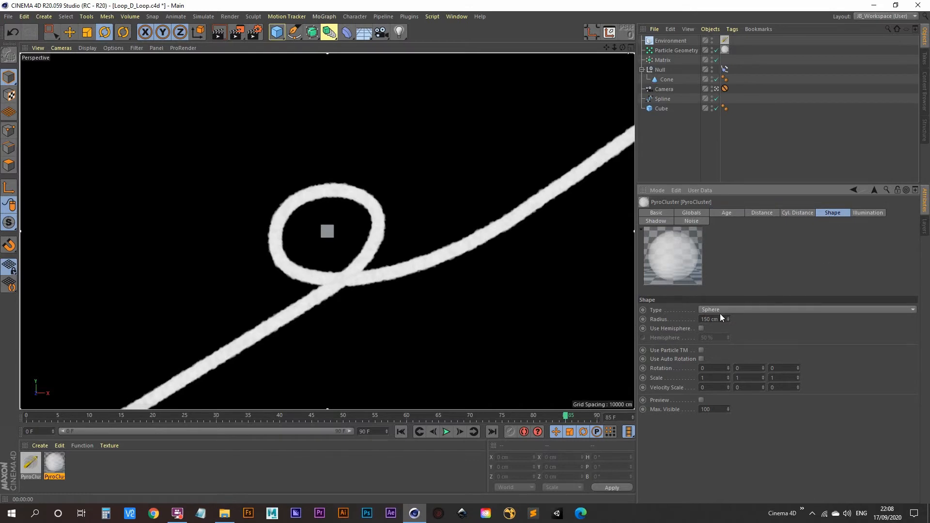
# Step: Enable the PyroCluster shape preview, check its spheres with the render region switched off, and switch the region back on
pyautogui.click(701, 400)
pyautogui.hotkey('alt', 'r')
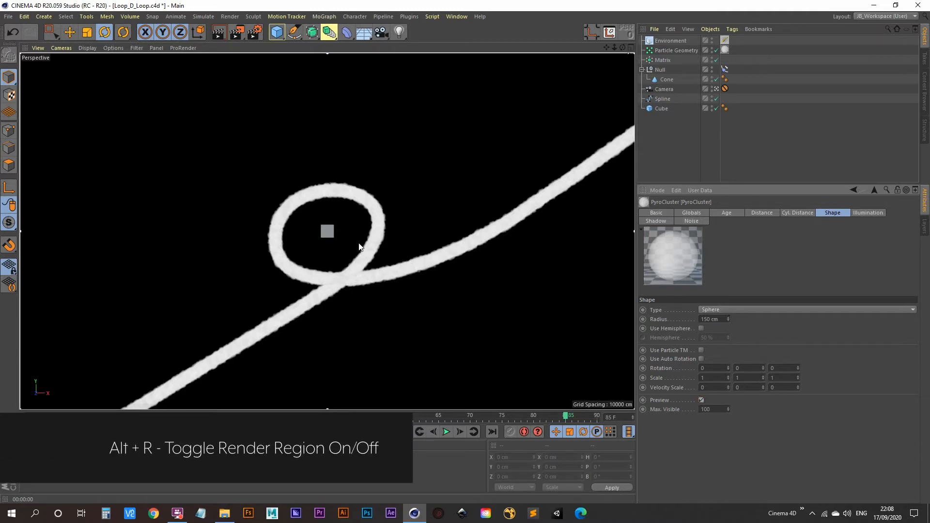
pyautogui.hotkey('alt', 'r')
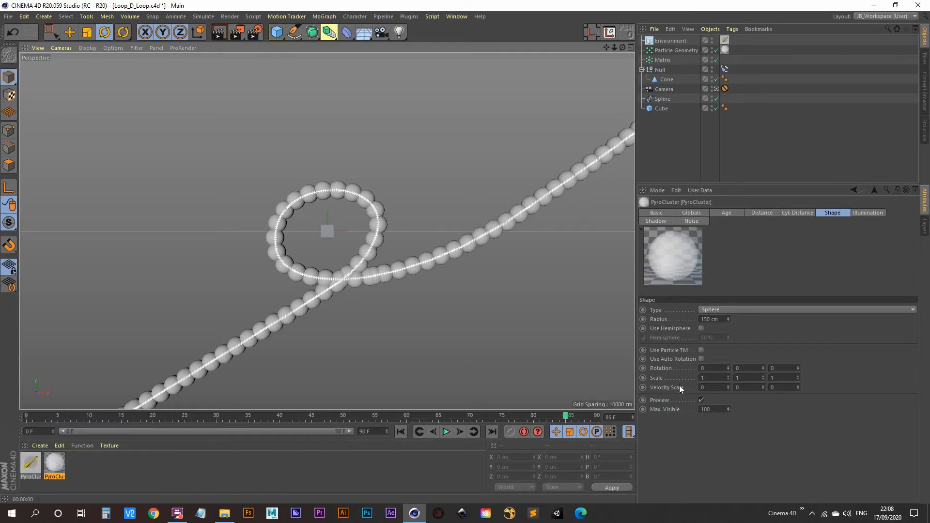
pyautogui.click(701, 400)
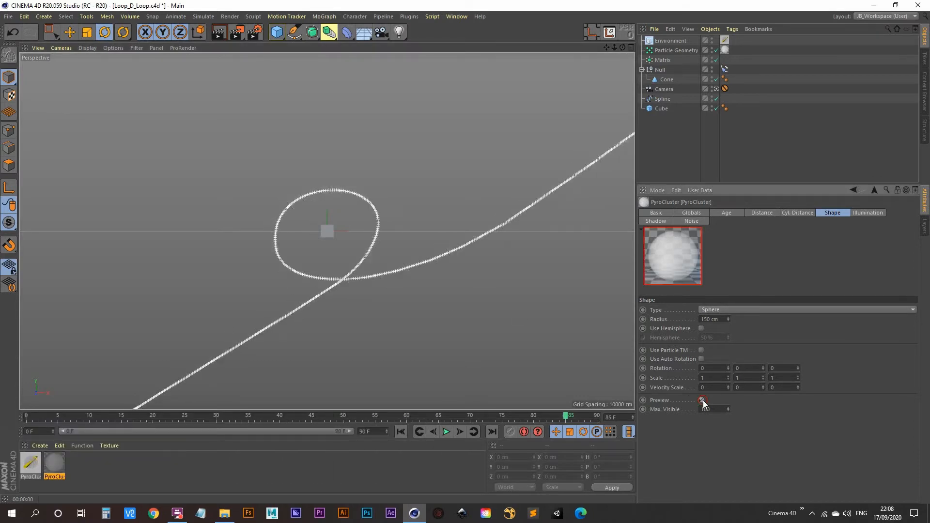
pyautogui.click(702, 400)
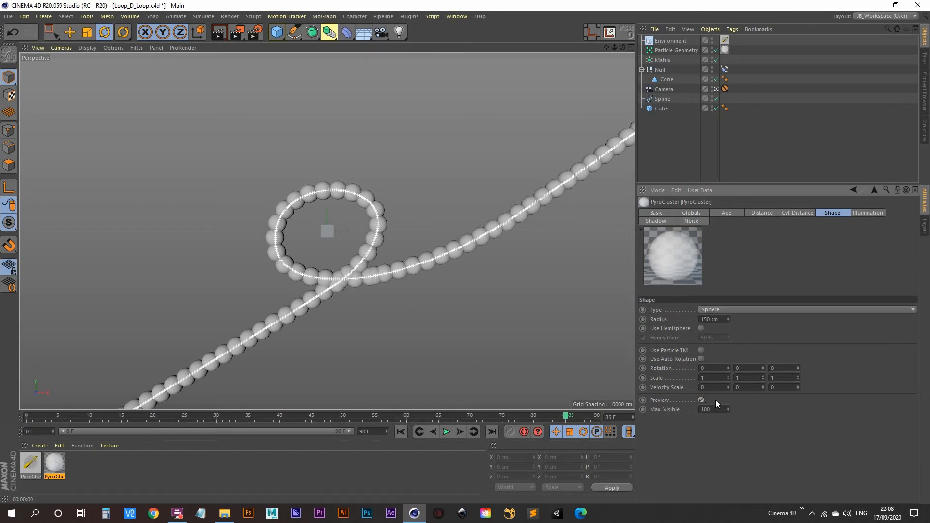
pyautogui.click(701, 400)
pyautogui.click(702, 400)
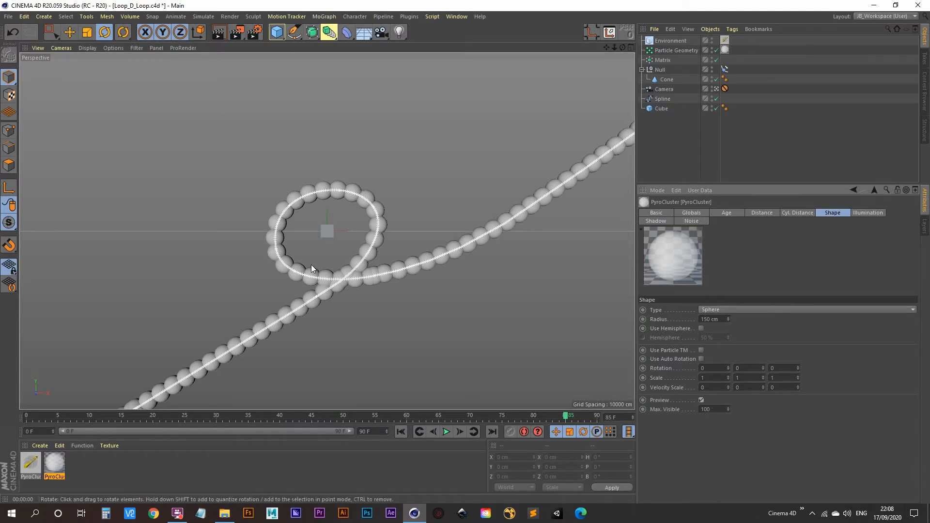
pyautogui.hotkey('alt', 'r')
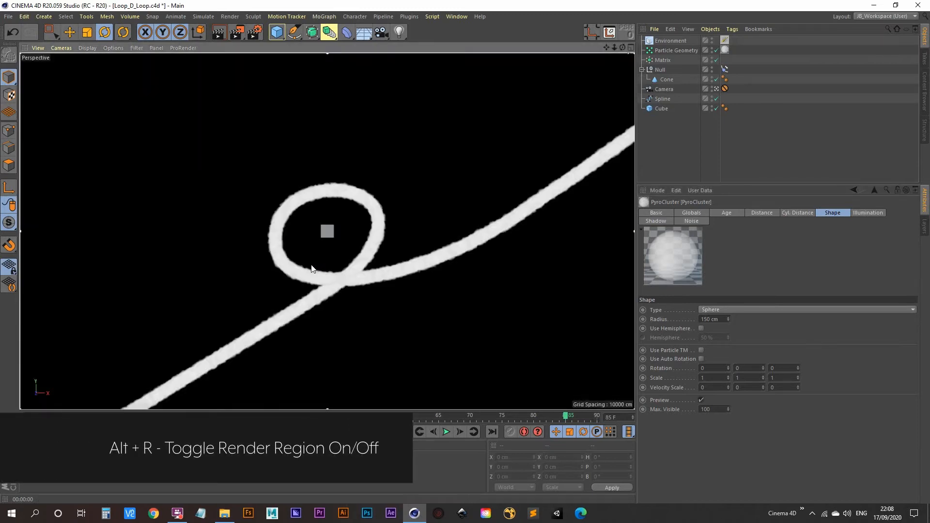
# Step: Enable illumination on the PyroCluster material in Ray Angle mode, with Self Illum. 25% and Trans. Illum. 10%
pyautogui.click(867, 213)
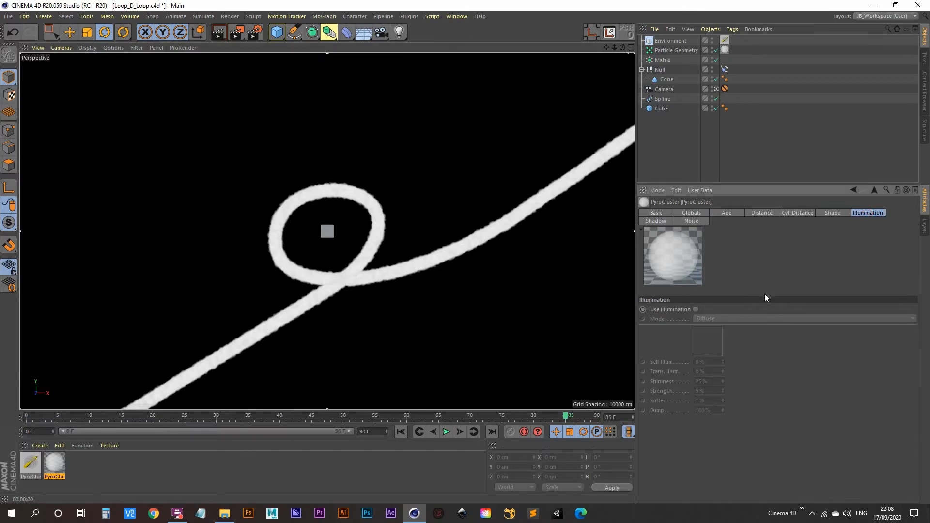
pyautogui.click(695, 310)
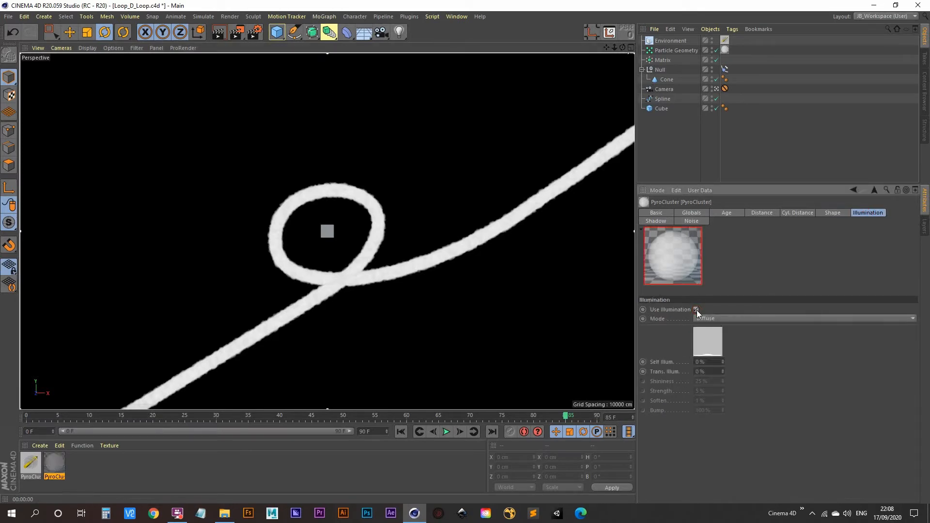
pyautogui.click(761, 319)
pyautogui.click(742, 338)
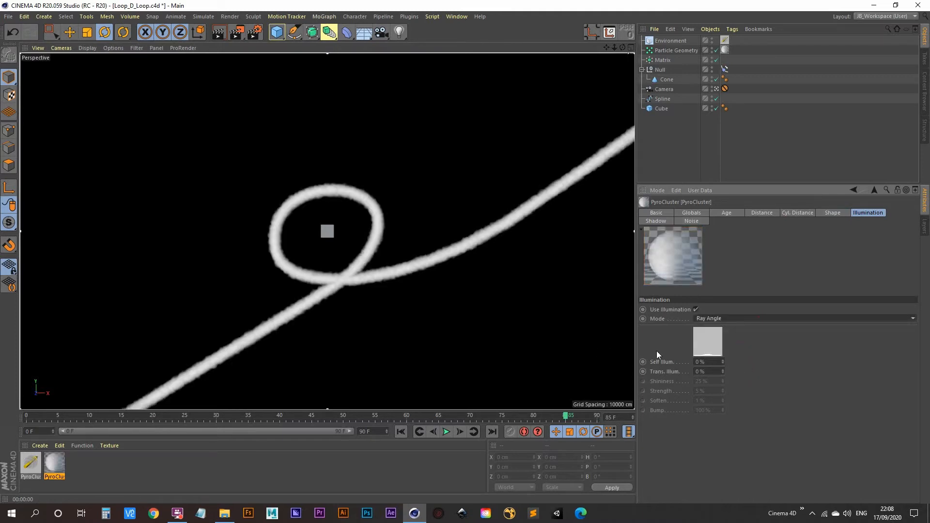
pyautogui.click(709, 362)
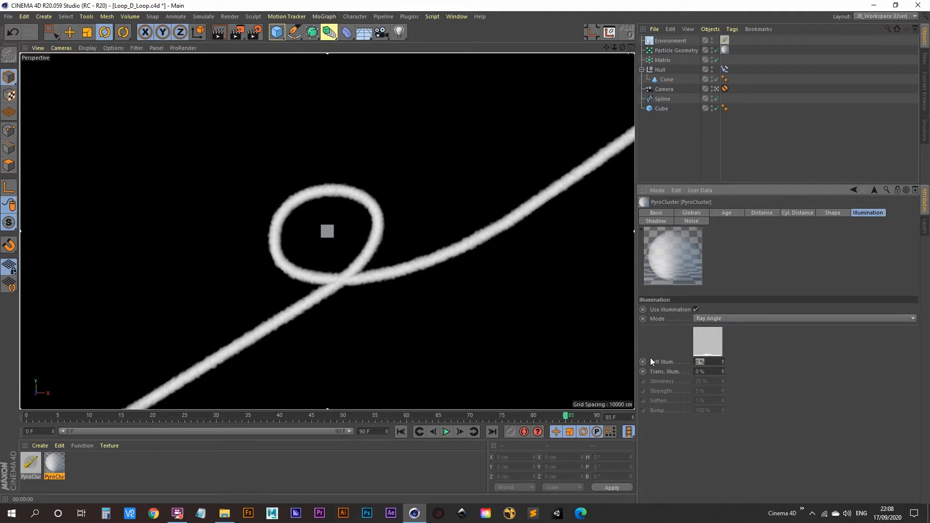
pyautogui.write('25')
pyautogui.press('Tab')
pyautogui.press('Return')
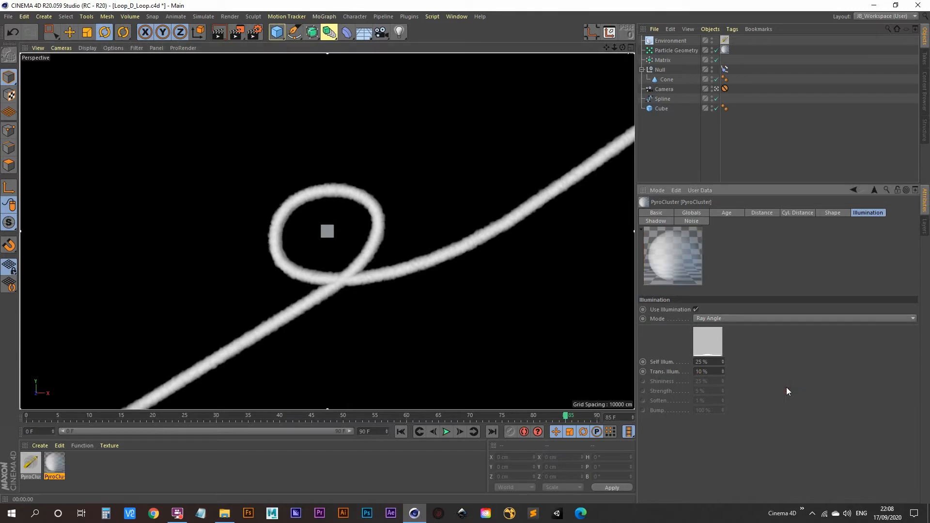
# Step: Enable Darken Opacity in the PyroCluster's shadow settings, with Dark Factor -25% and Brightness 10%
pyautogui.click(657, 222)
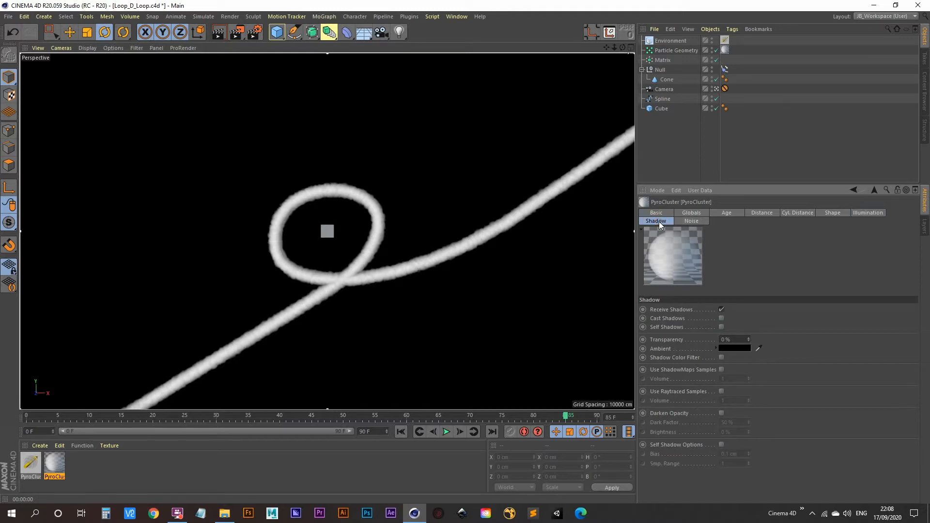
pyautogui.click(722, 414)
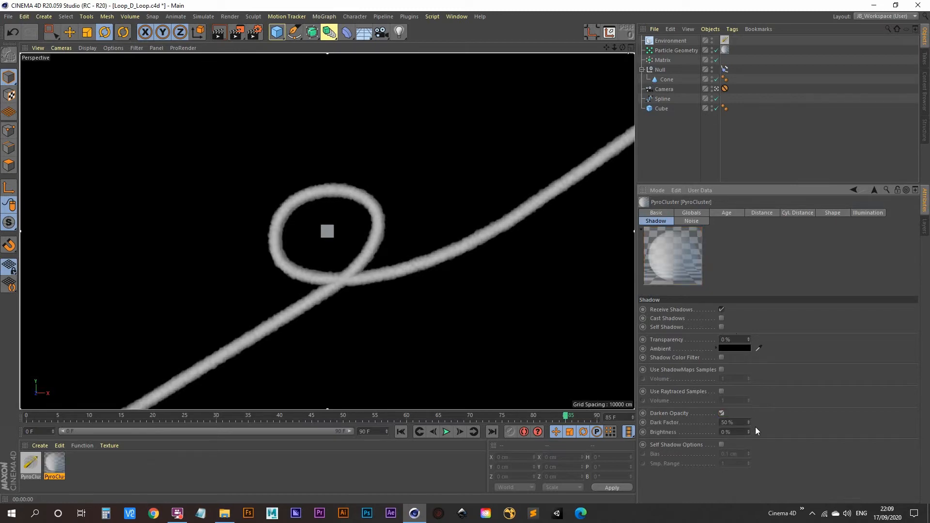
pyautogui.click(730, 422)
pyautogui.press('BackSpace')
pyautogui.write('-25')
pyautogui.press('Return')
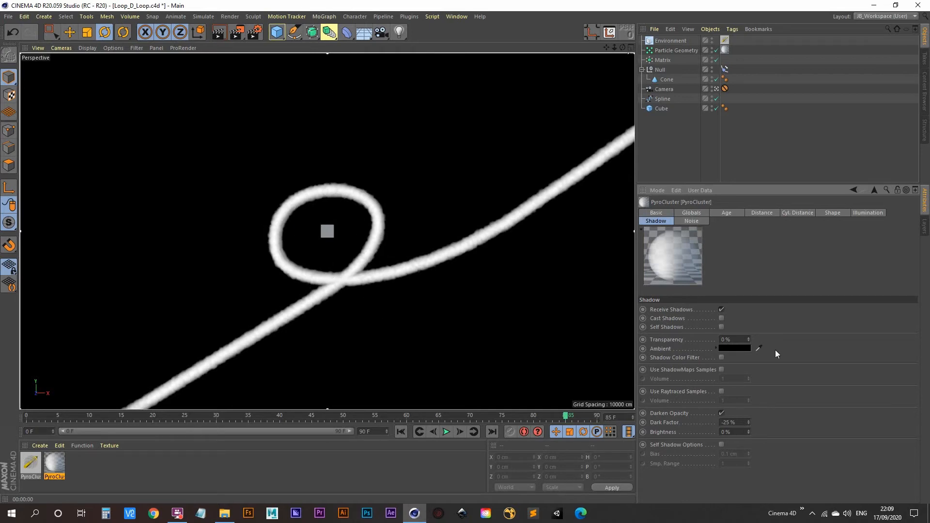
pyautogui.click(737, 432)
pyautogui.write('10')
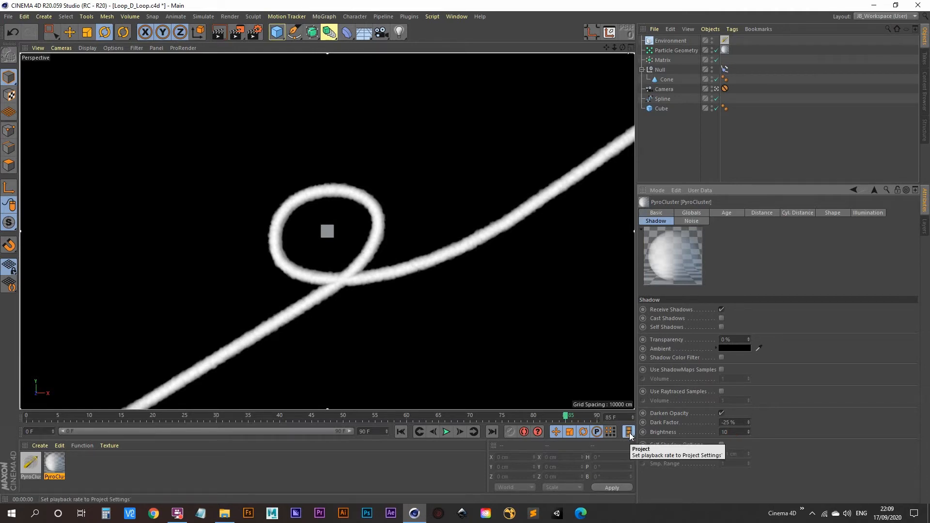
pyautogui.press('Return')
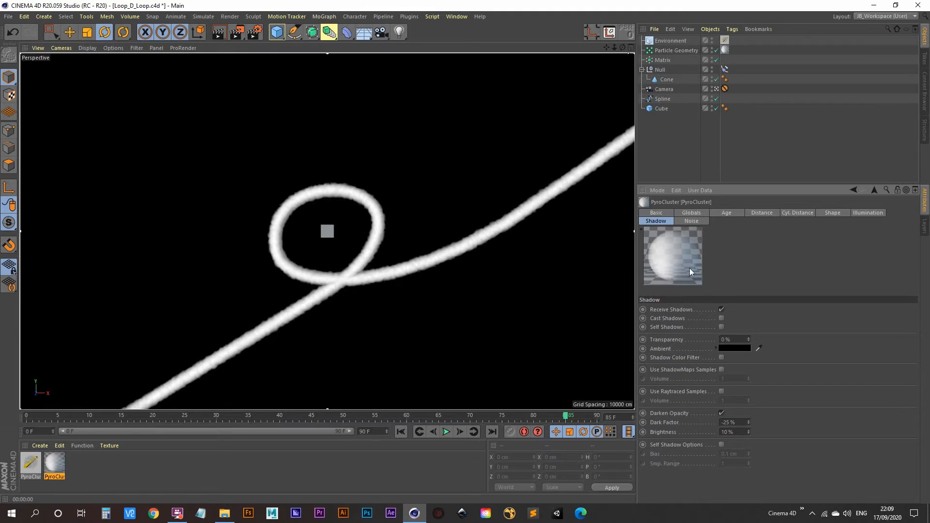
# Step: Change the PyroCluster's noise type to Gaseous and set its regularity to 10%
pyautogui.click(693, 221)
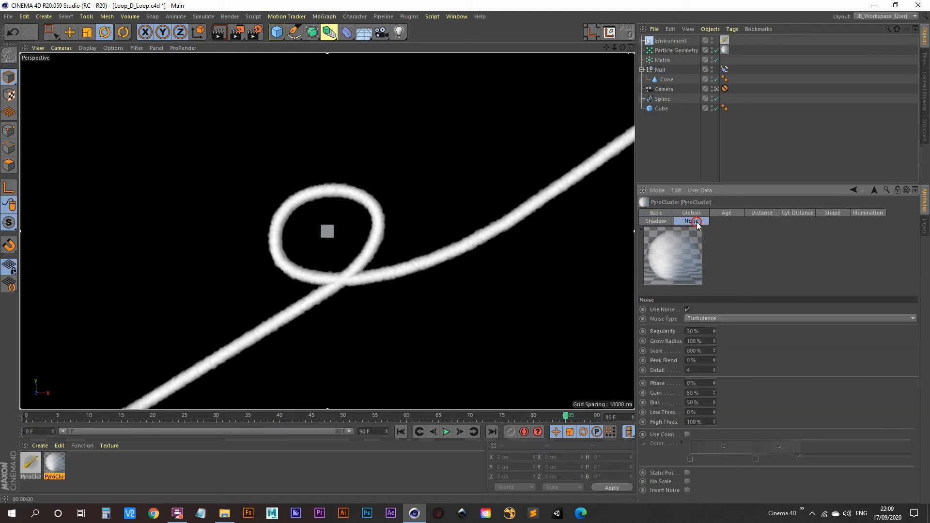
pyautogui.click(746, 319)
pyautogui.click(743, 327)
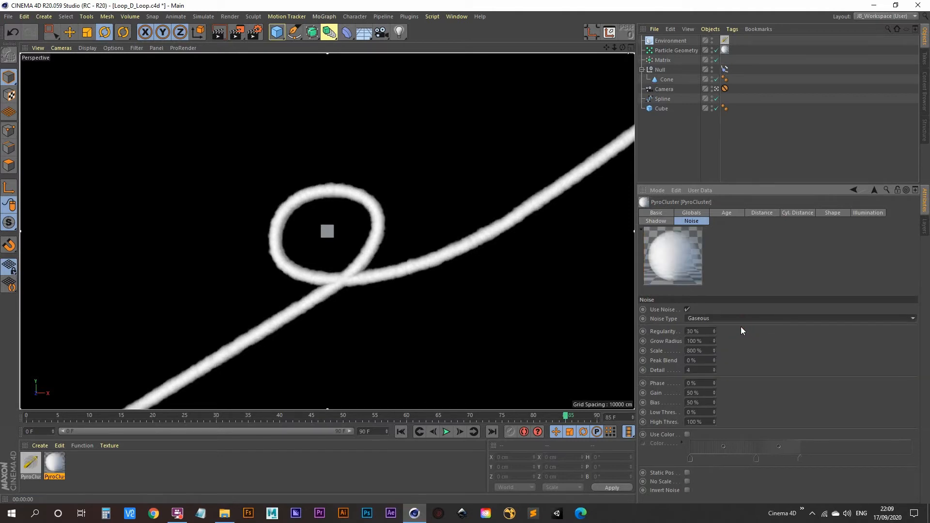
pyautogui.moveTo(704, 332); pyautogui.dragTo(599, 328)
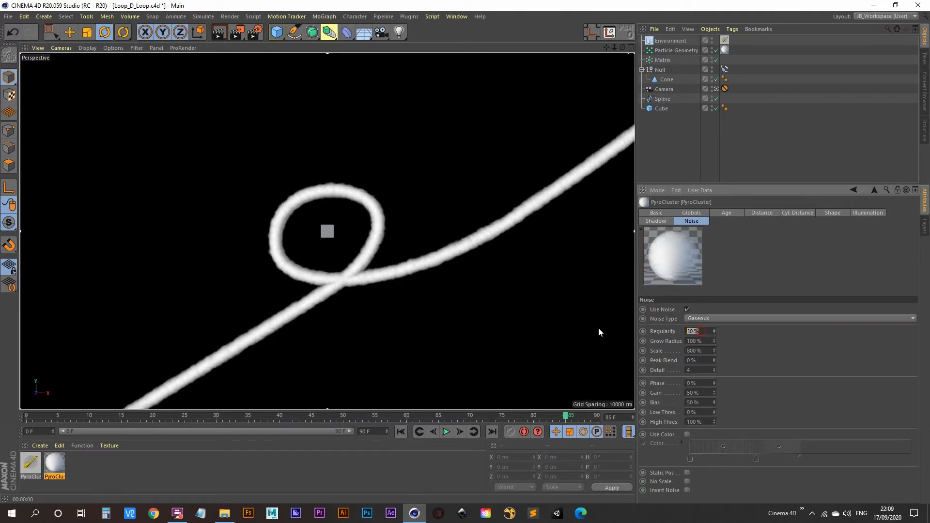
pyautogui.write('10')
pyautogui.press('Return')
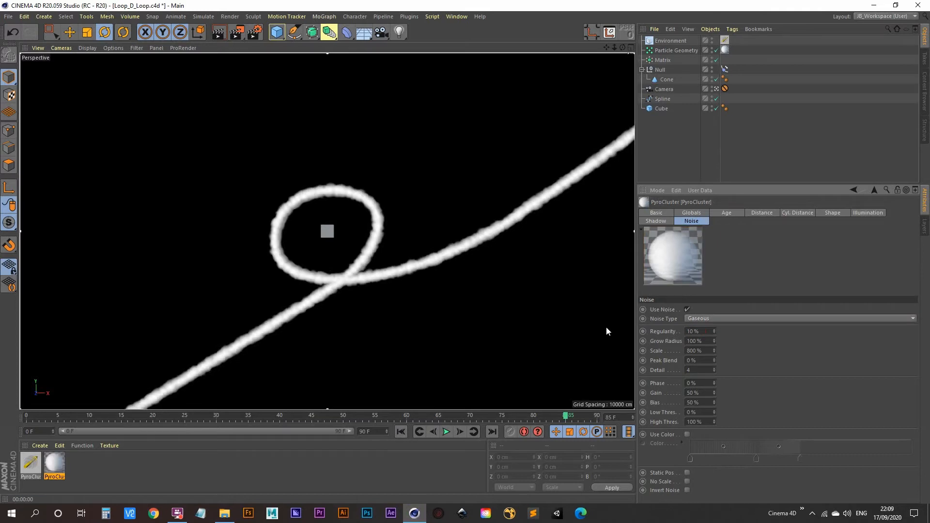
# Step: Try noise scales of 400% and 300% on the PyroCluster material
pyautogui.moveTo(702, 350); pyautogui.dragTo(631, 354)
pyautogui.write('400')
pyautogui.press('Return')
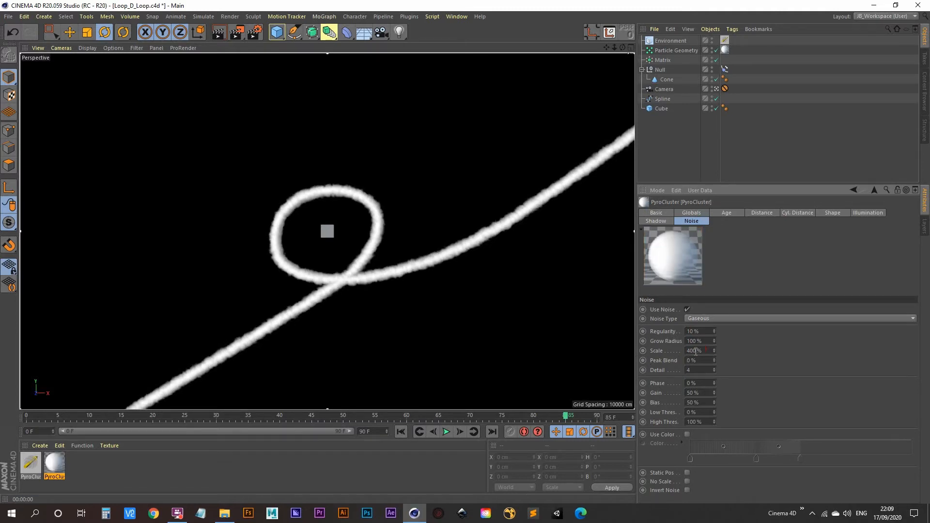
pyautogui.moveTo(695, 351); pyautogui.dragTo(626, 350)
pyautogui.write('300')
pyautogui.press('Return')
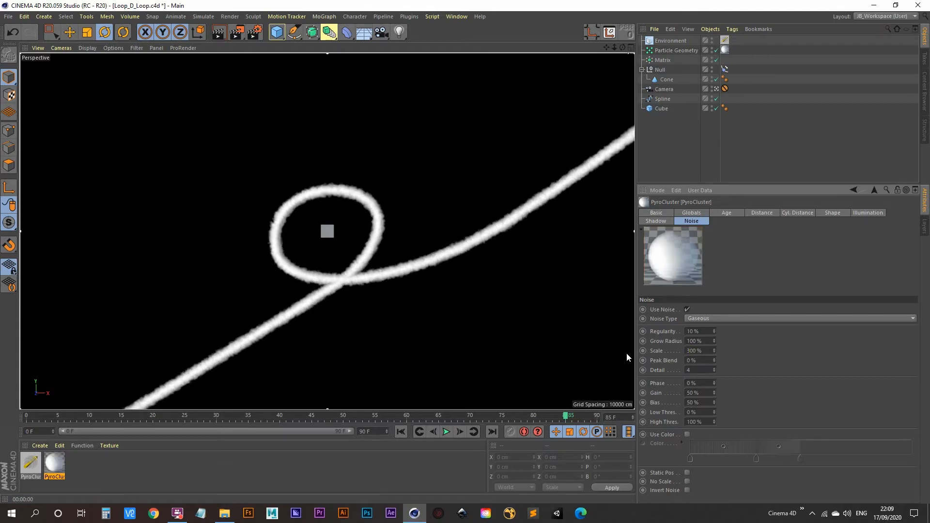
# Step: Set the PyroCluster's noise scale to 350% and render the whole view with the render region switched off
pyautogui.moveTo(705, 352); pyautogui.dragTo(529, 343)
pyautogui.write('350')
pyautogui.press('Return')
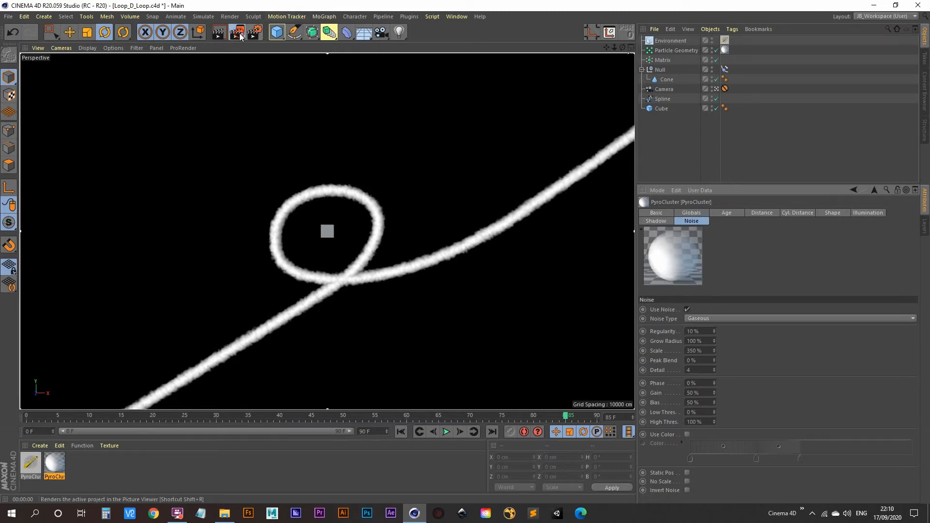
pyautogui.moveTo(237, 32); pyautogui.dragTo(294, 253)
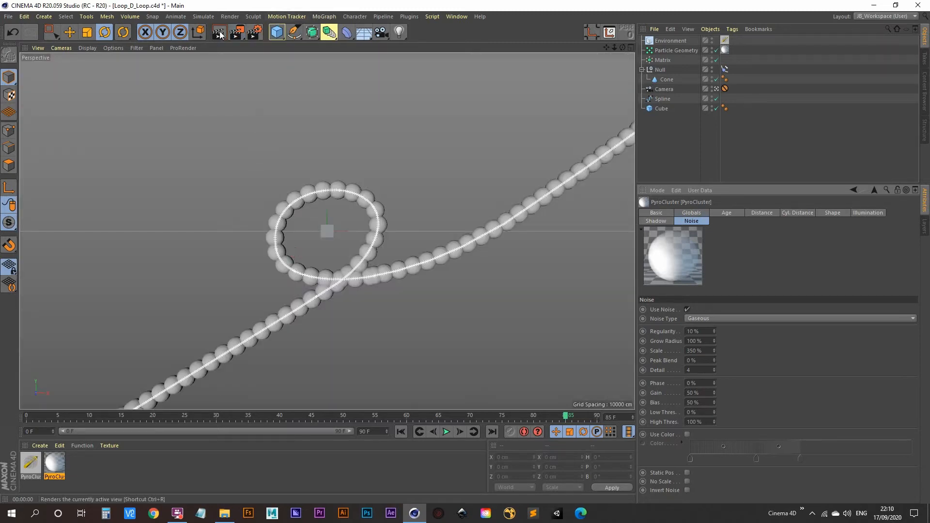
pyautogui.hotkey('ctrl', 'r')
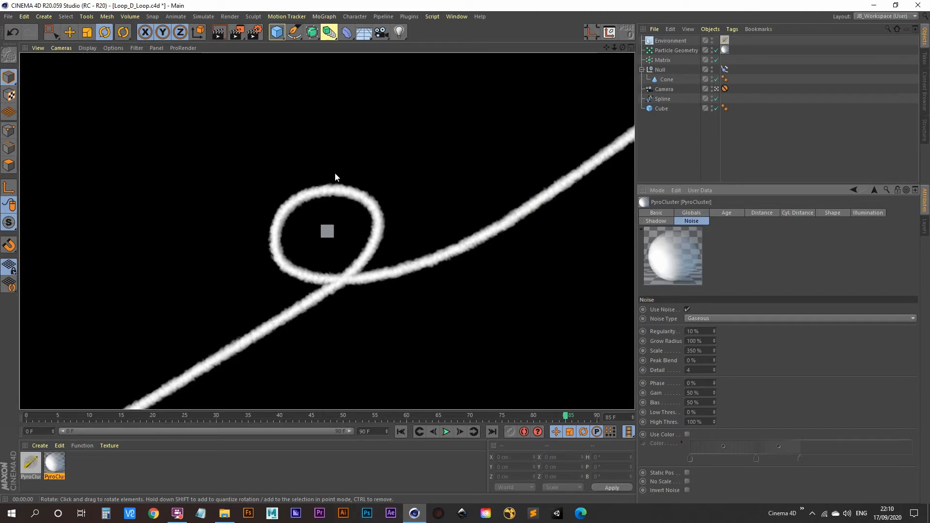
# Step: Add a Random effector to the Matrix object and switch the render region back on
pyautogui.click(676, 146)
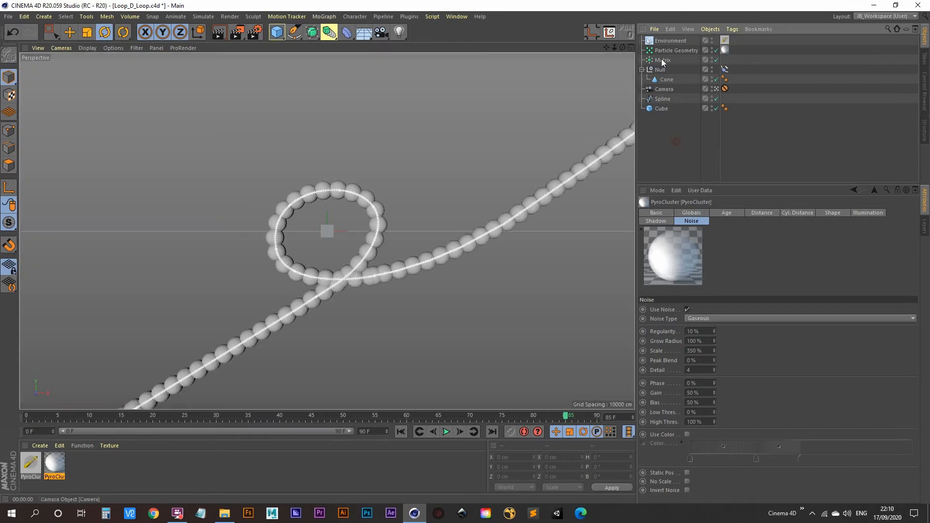
pyautogui.click(663, 60)
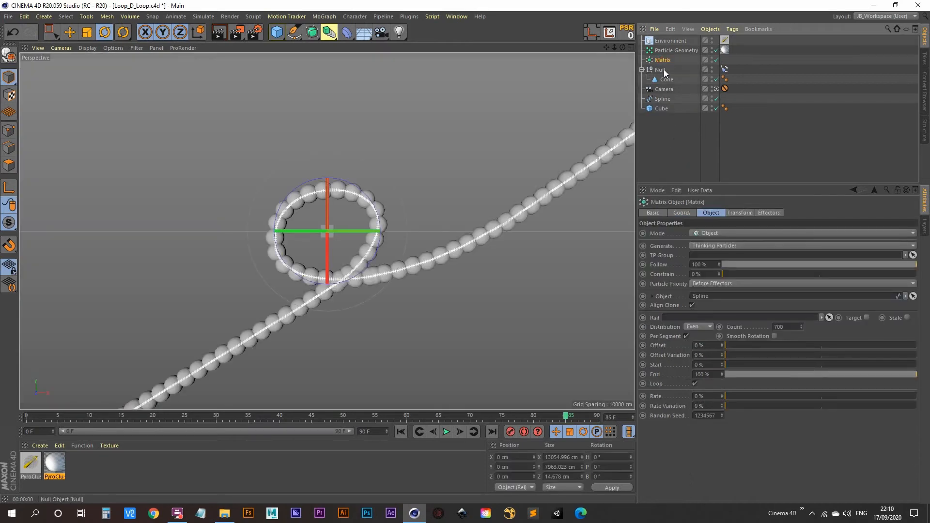
pyautogui.click(324, 17)
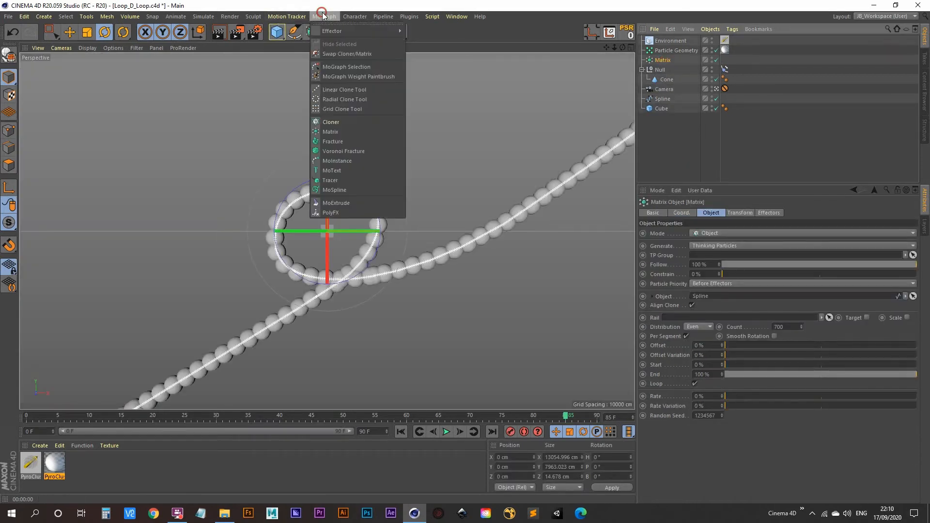
pyautogui.moveTo(339, 31)
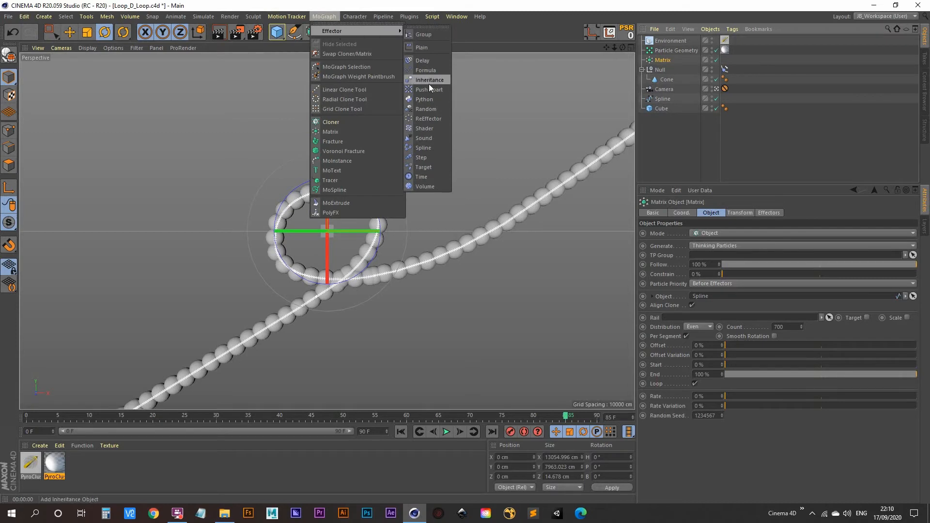
pyautogui.click(427, 109)
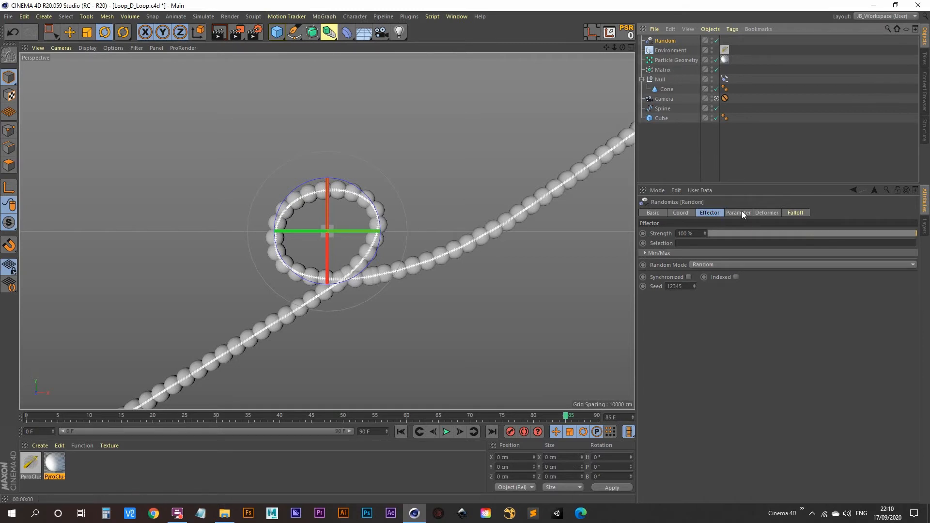
pyautogui.hotkey('alt', 'r')
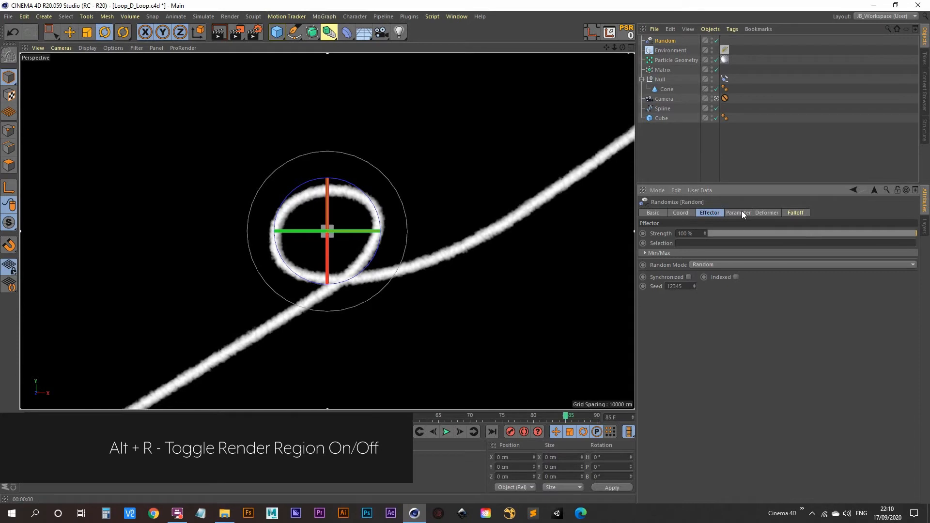
# Step: Enable uniform scale variation of 2 on the Random effector and check that the effector is listed in the Matrix's effectors
pyautogui.click(741, 213)
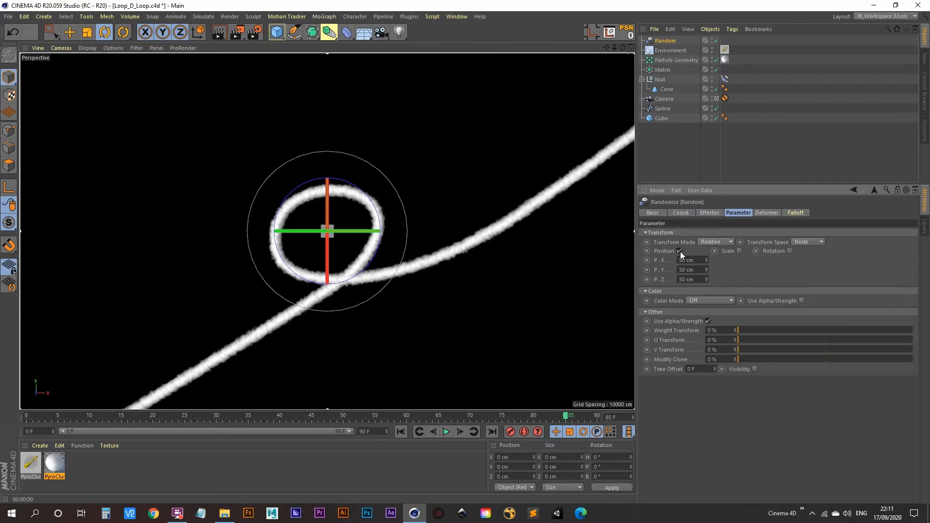
pyautogui.click(739, 251)
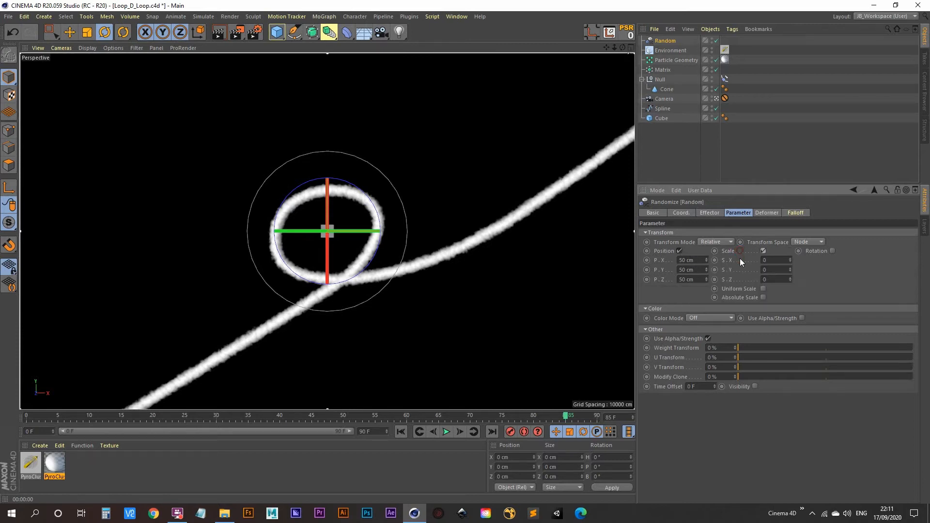
pyautogui.click(763, 289)
pyautogui.click(777, 260)
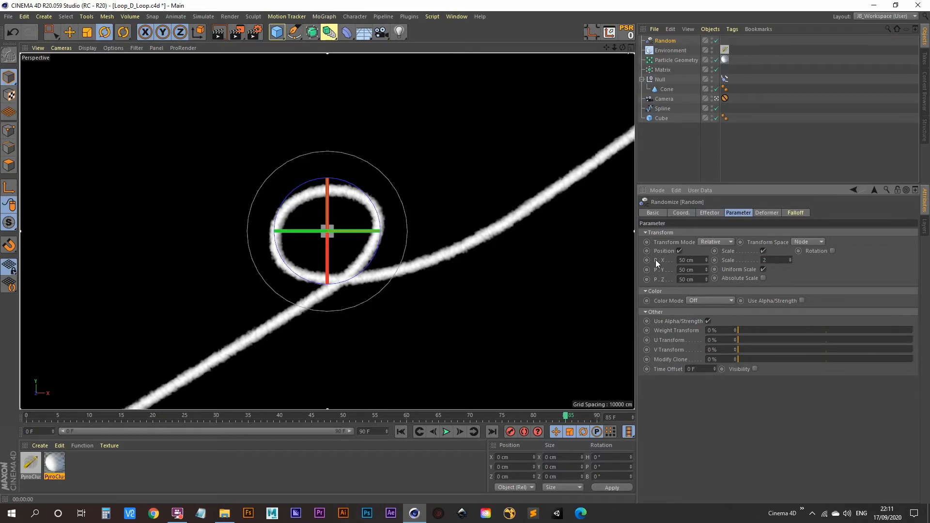
pyautogui.click(670, 142)
pyautogui.click(662, 70)
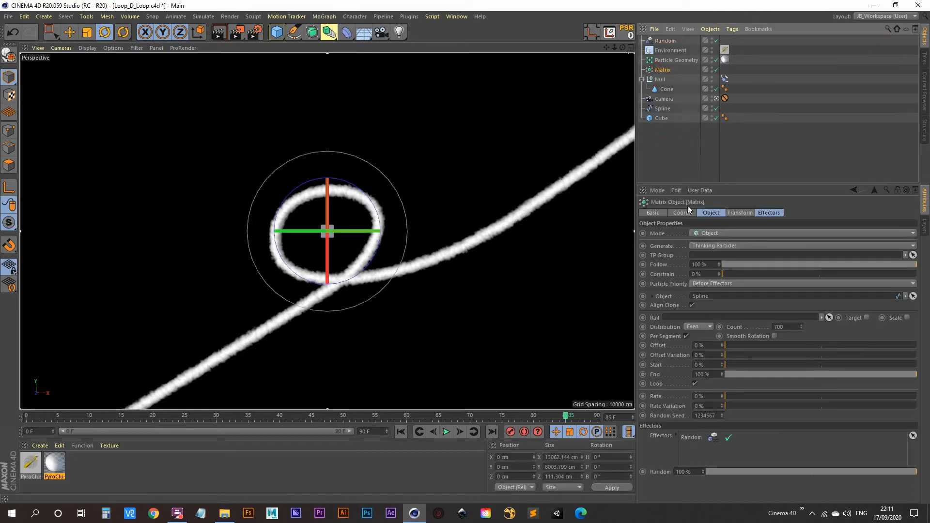
pyautogui.click(763, 213)
pyautogui.click(668, 40)
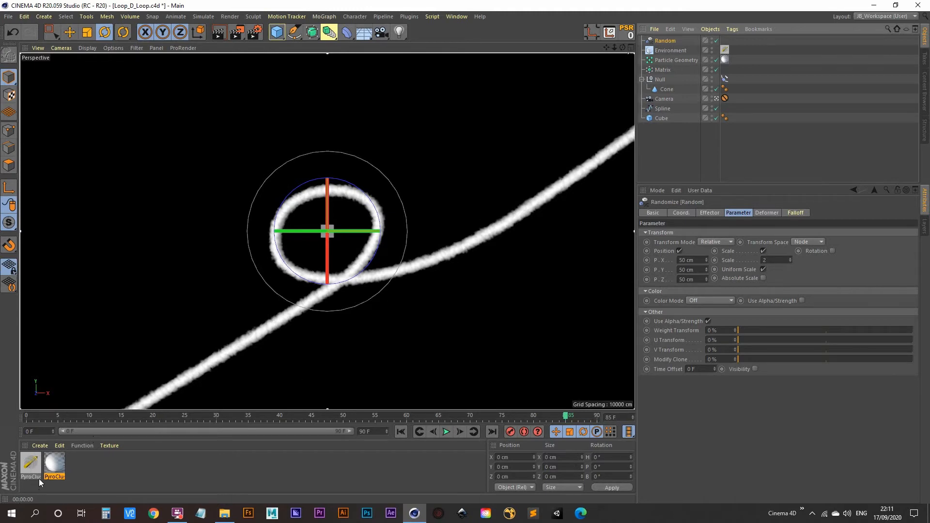
# Step: Enable Use Particle TM in the PyroCluster's shape settings and briefly open the help for that option
pyautogui.click(55, 465)
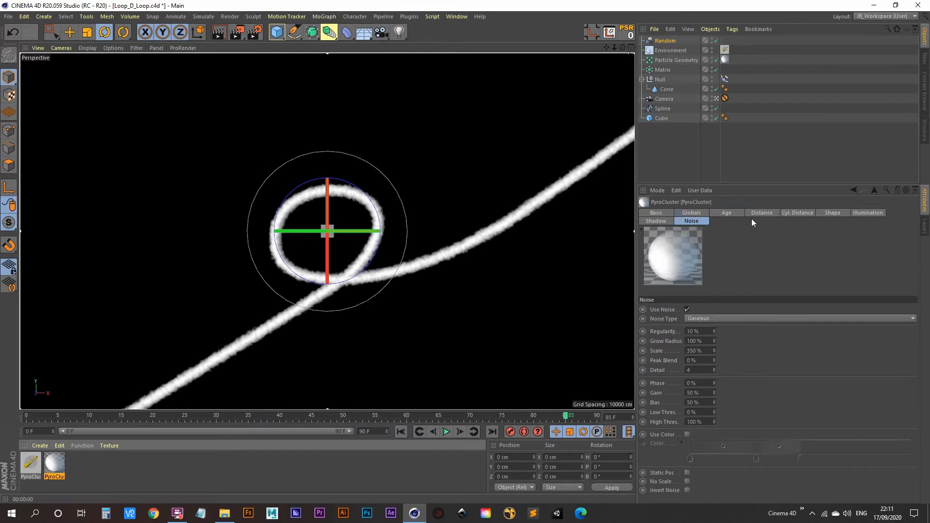
pyautogui.click(837, 213)
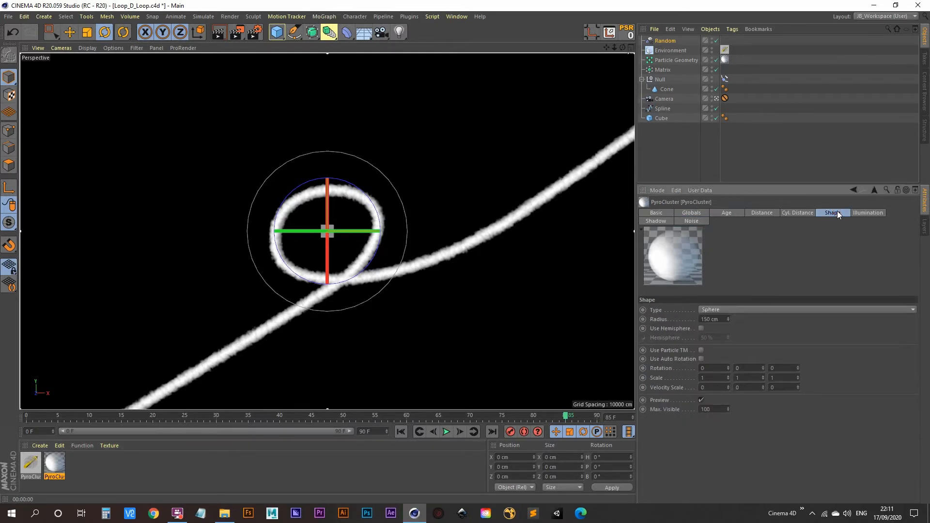
pyautogui.click(701, 350)
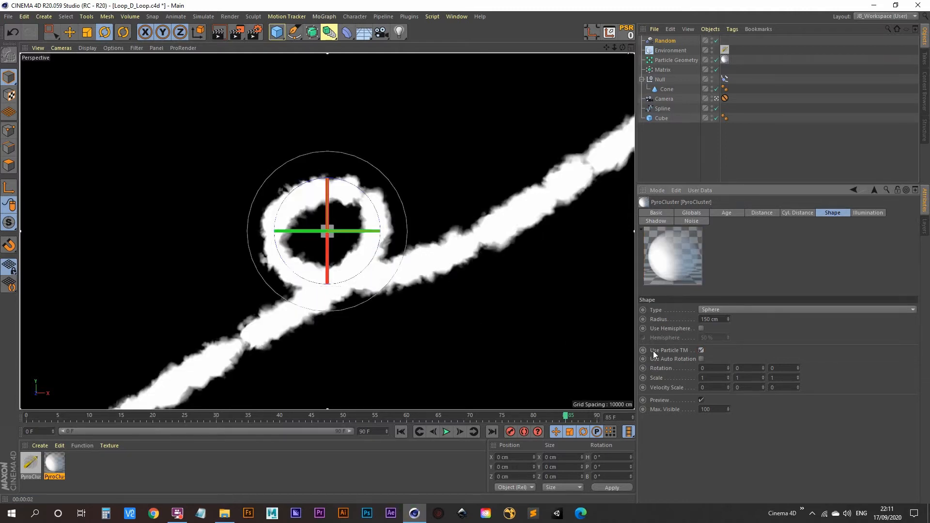
pyautogui.rightClick(678, 350)
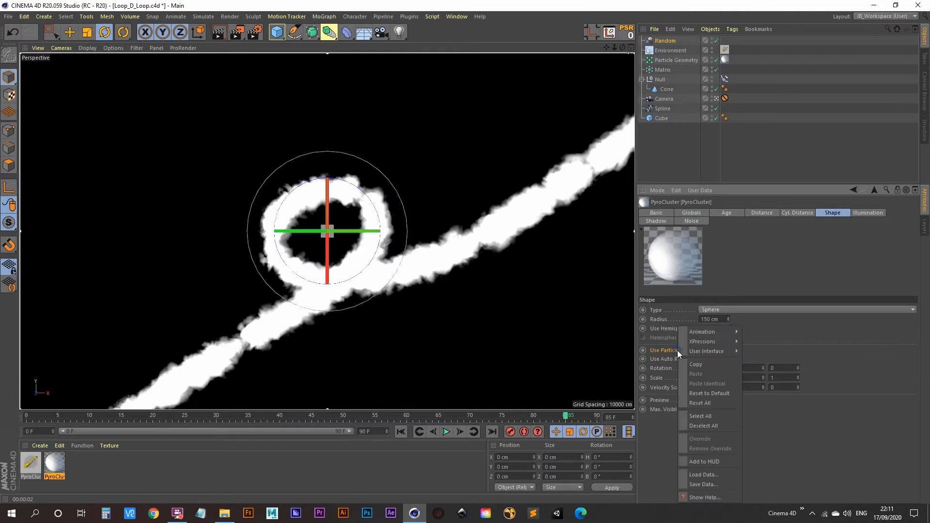
pyautogui.click(705, 497)
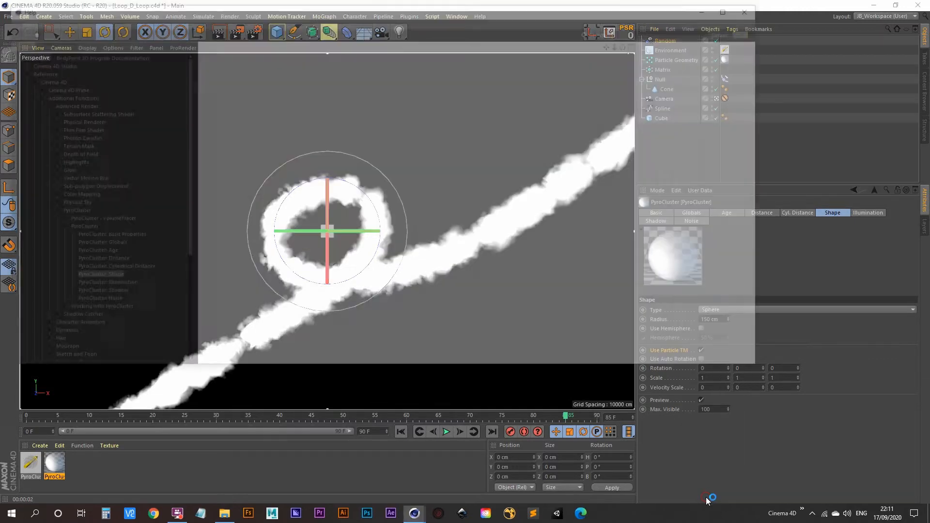
pyautogui.click(754, 8)
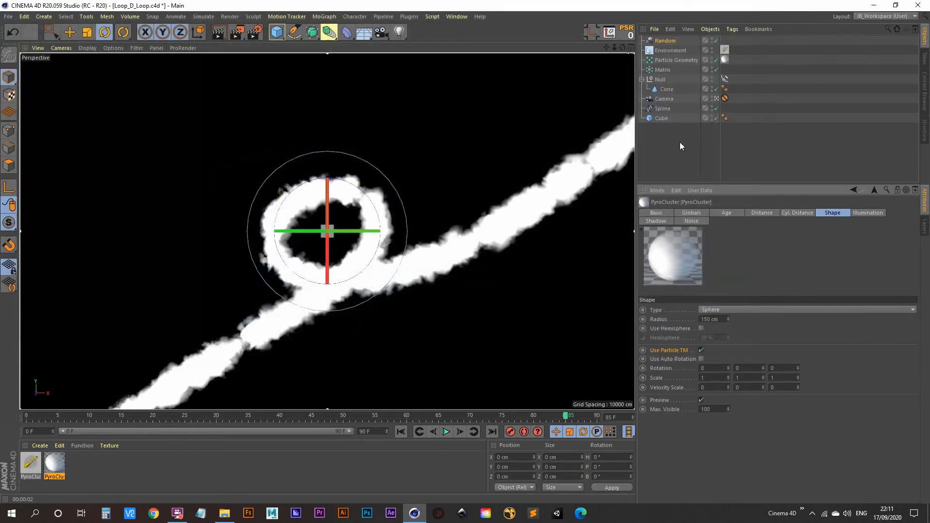
# Step: Set the Random effector's uniform scale to 1
pyautogui.click(669, 40)
pyautogui.click(773, 260)
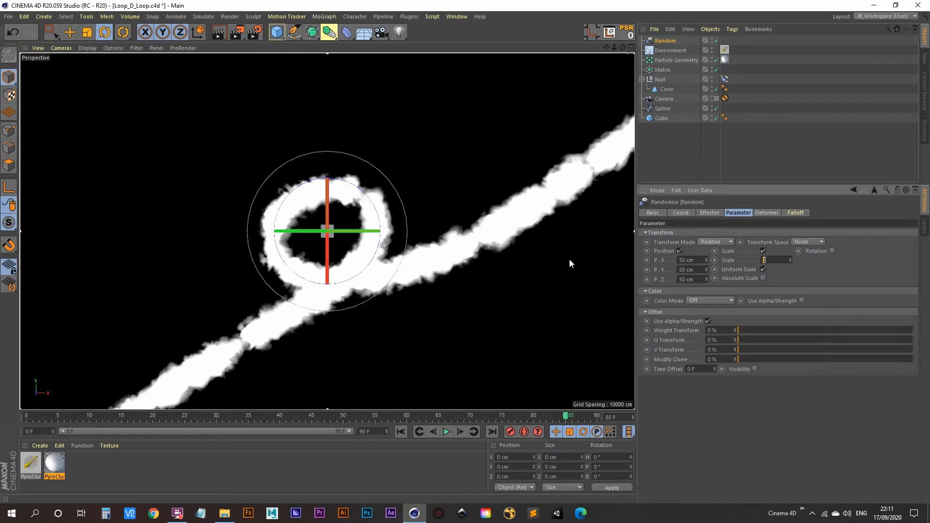
pyautogui.write('1')
pyautogui.press('Return')
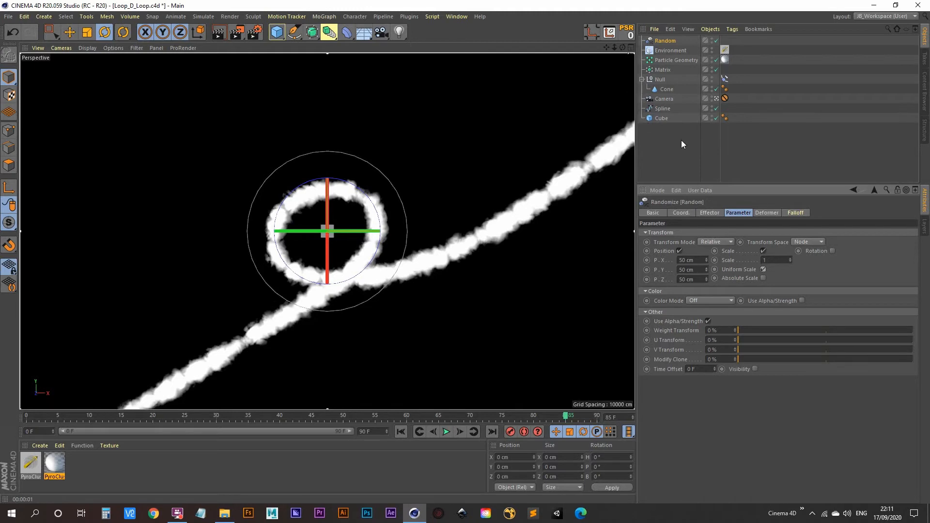
pyautogui.click(682, 153)
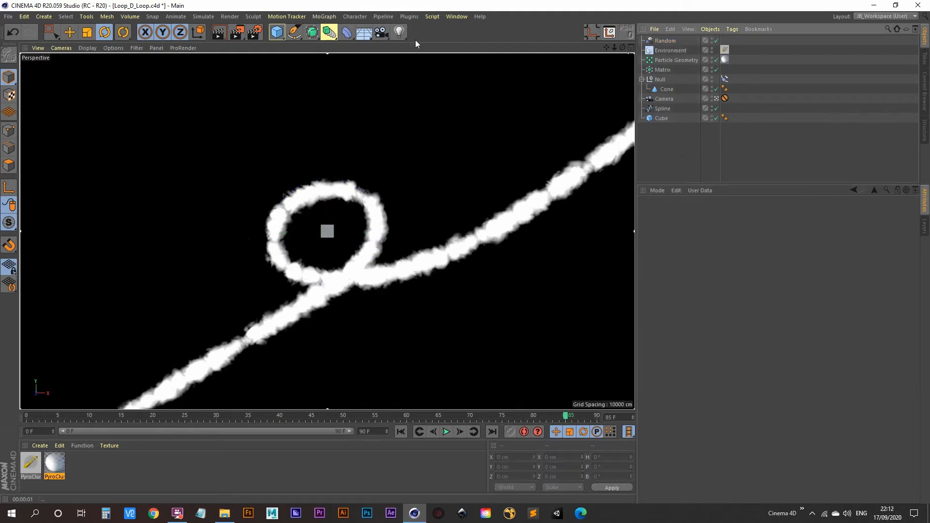
# Step: Add a light, try moving it along its Z axis from the camera view, and undo that move
pyautogui.click(398, 32)
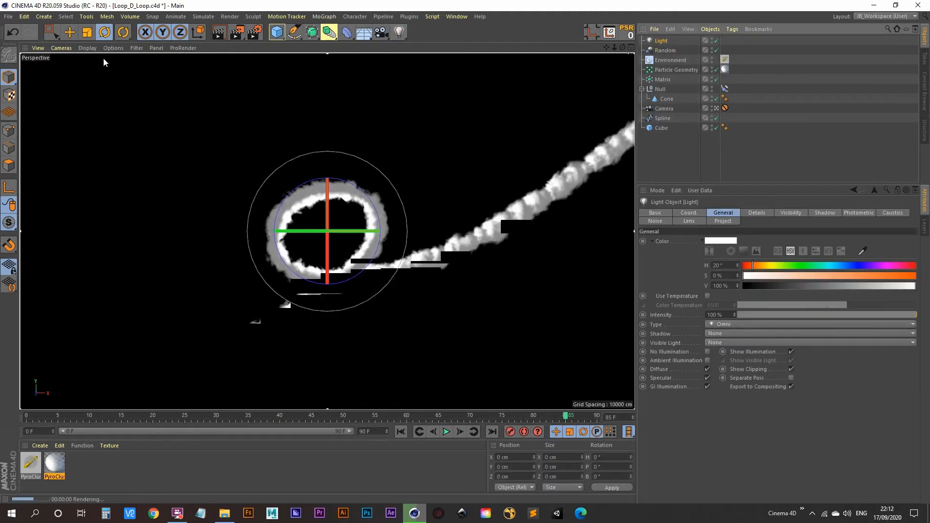
pyautogui.press('e')
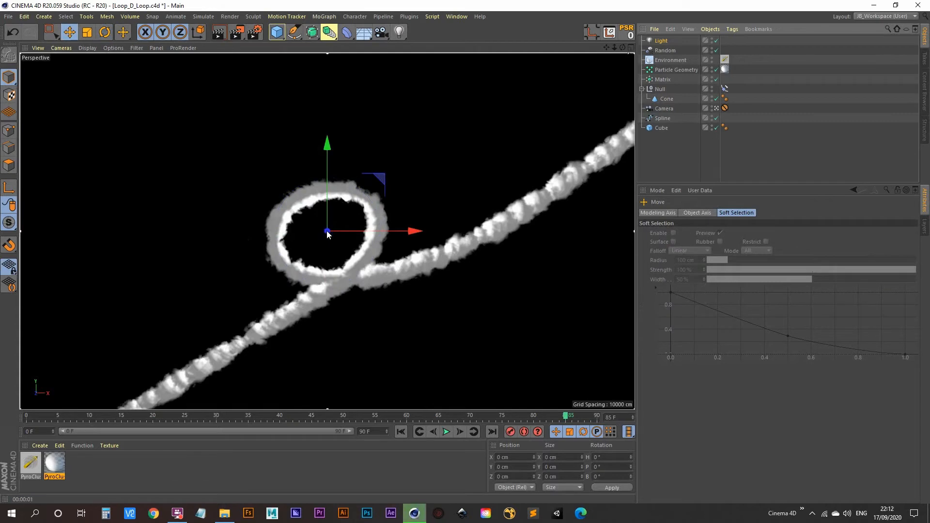
pyautogui.moveTo(328, 232); pyautogui.dragTo(437, 218)
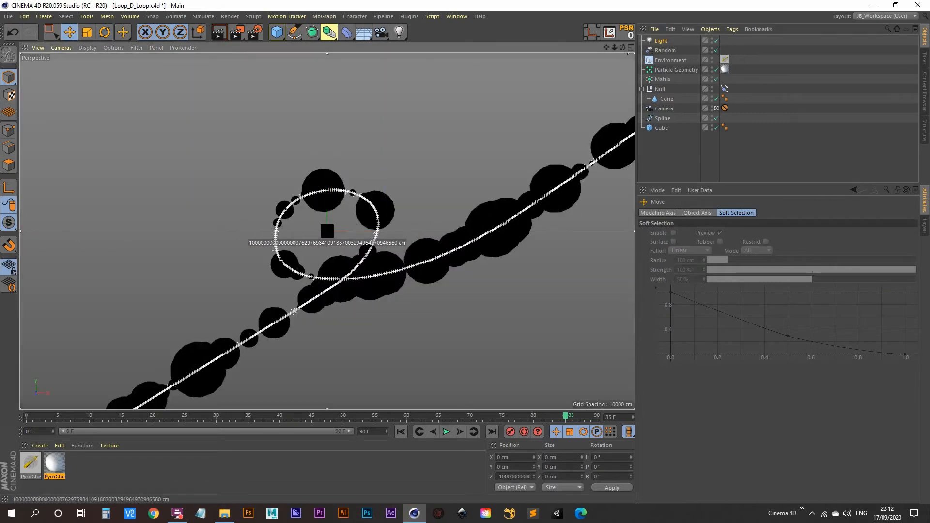
pyautogui.hotkey('ctrl', 'z')
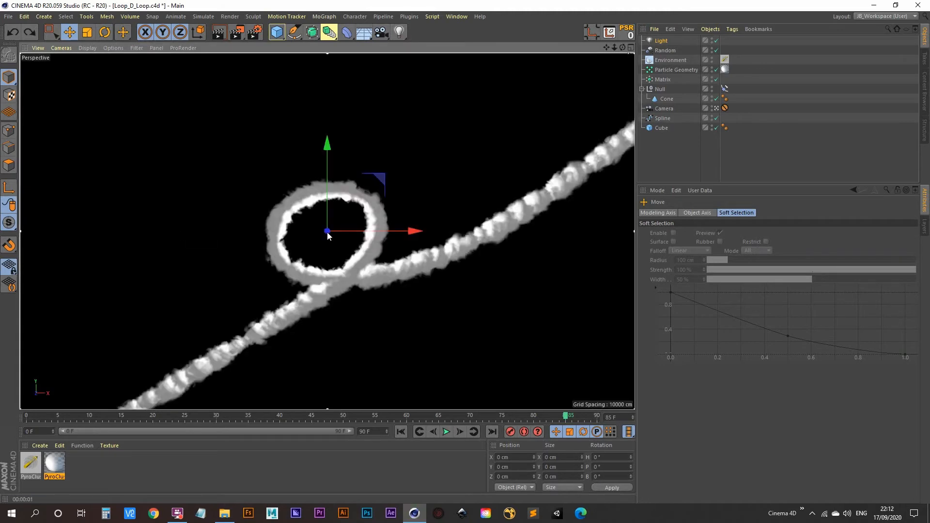
# Step: Leave the camera view and move the light along its Z axis to about -2844 cm
pyautogui.click(716, 108)
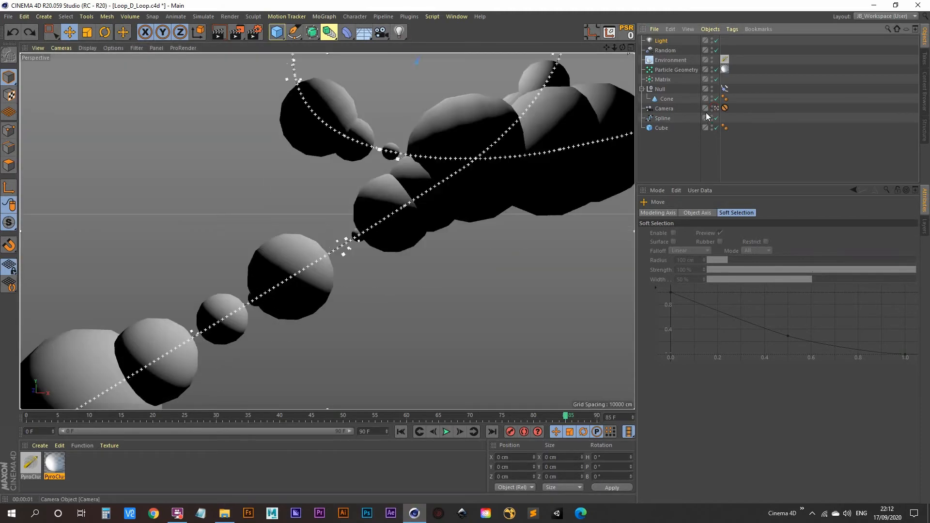
pyautogui.keyDown('alt'); pyautogui.moveTo(459, 135); pyautogui.dragTo(211, 265); pyautogui.keyUp('alt')
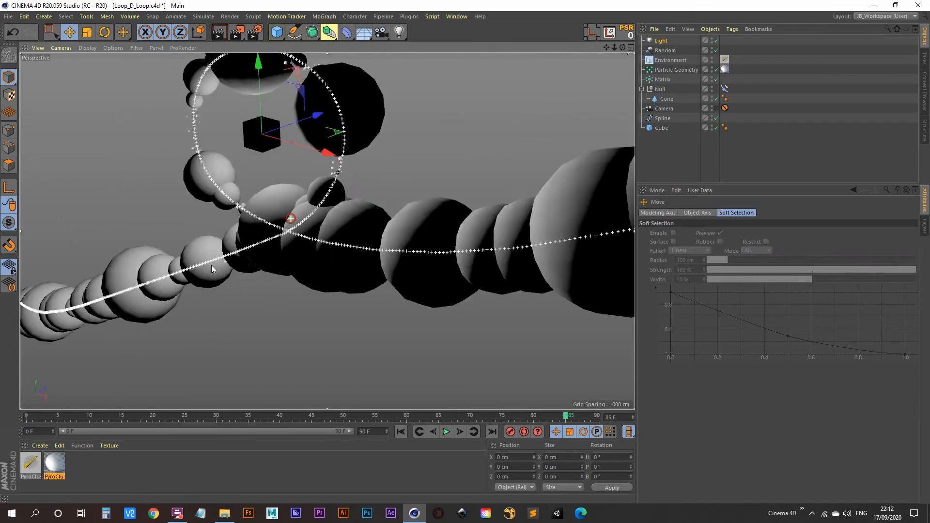
pyautogui.scroll(-5, 270, 199)
pyautogui.keyDown('alt'); pyautogui.moveTo(307, 148); pyautogui.dragTo(331, 231, button='middle'); pyautogui.keyUp('alt')
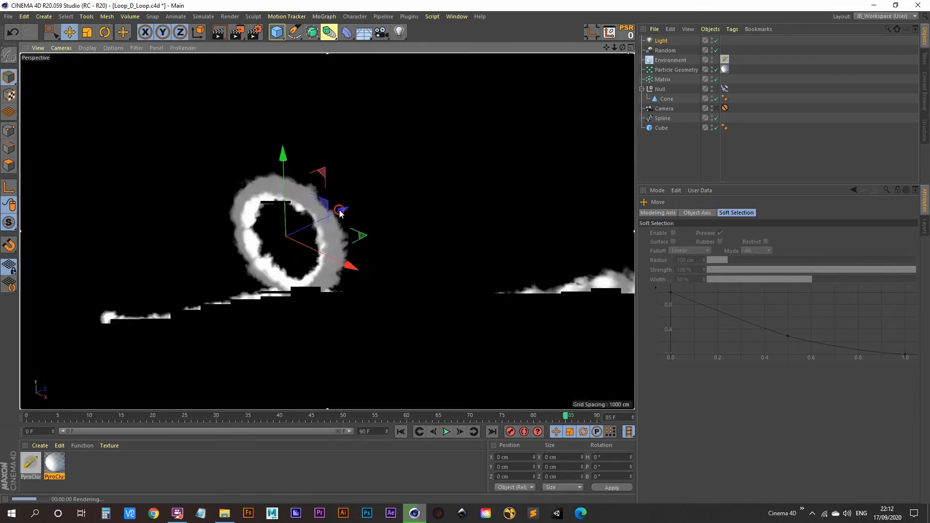
pyautogui.moveTo(332, 231); pyautogui.dragTo(247, 316)
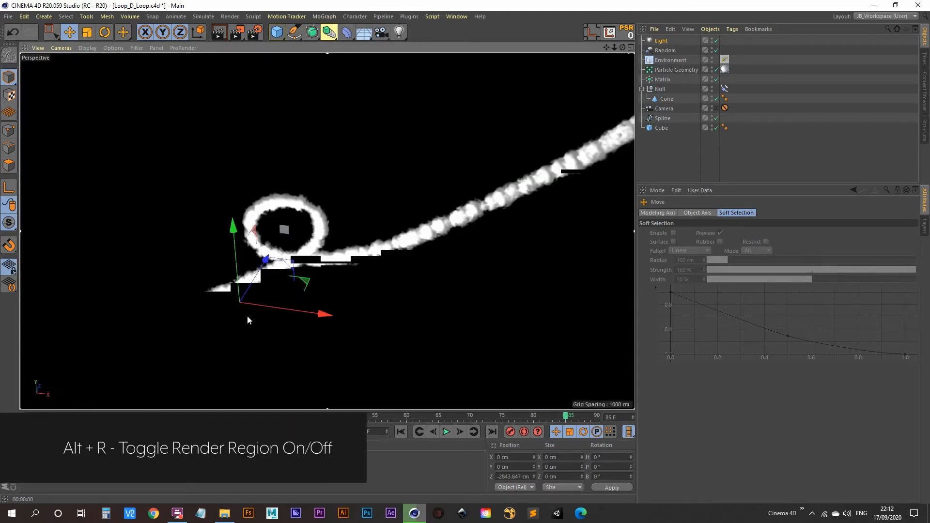
# Step: Switch off the render region and move the light along its X axis to about -2906 cm
pyautogui.hotkey('alt', 'r')
pyautogui.moveTo(354, 321)
pyautogui.keyDown('alt'); pyautogui.mouseDown()
pyautogui.moveTo(344, 306)
pyautogui.moveTo(319, 327)
pyautogui.moveTo(163, 290)
pyautogui.mouseUp(); pyautogui.keyUp('alt')
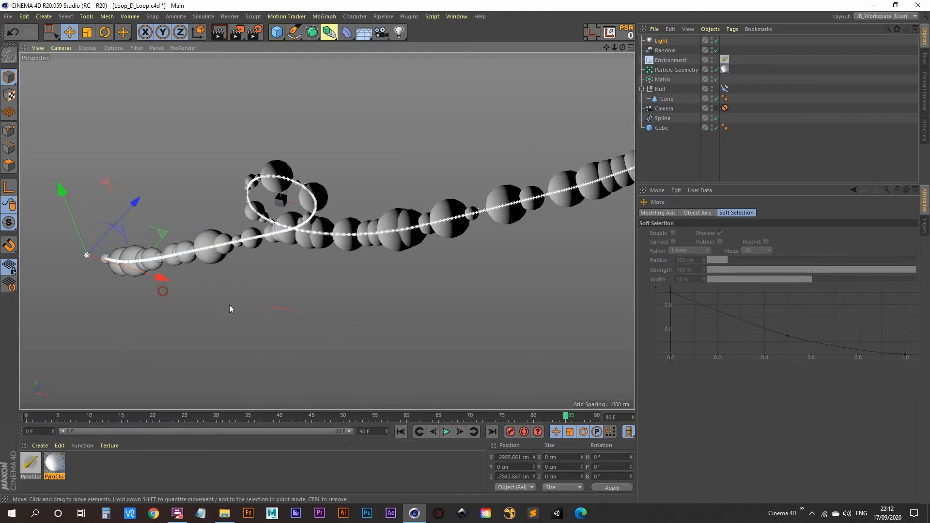
pyautogui.moveTo(257, 270)
pyautogui.keyDown('alt'); pyautogui.mouseDown()
pyautogui.moveTo(274, 247)
pyautogui.moveTo(286, 249)
pyautogui.moveTo(243, 289)
pyautogui.moveTo(271, 287)
pyautogui.moveTo(290, 269)
pyautogui.moveTo(249, 263)
pyautogui.moveTo(256, 257)
pyautogui.mouseUp(); pyautogui.keyUp('alt')
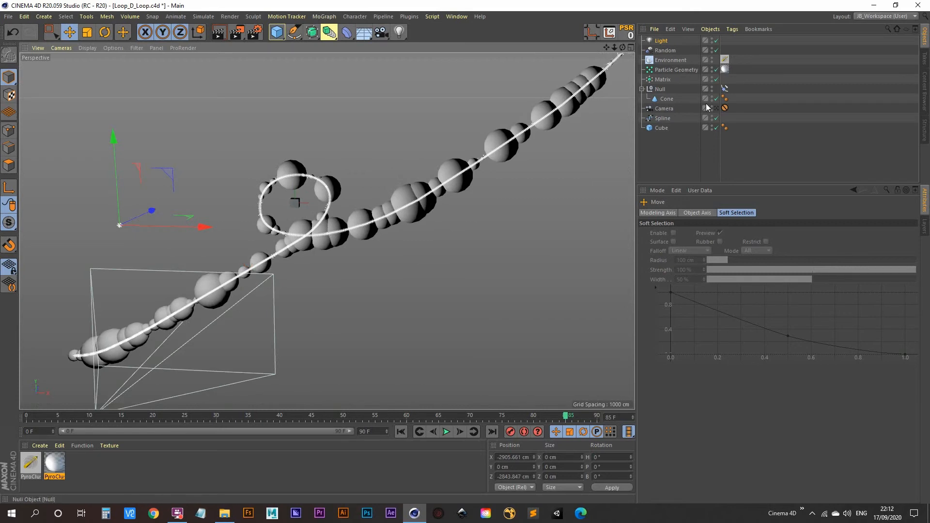
# Step: Look through the scene camera and render the view to check the light on the smoke trail
pyautogui.click(717, 109)
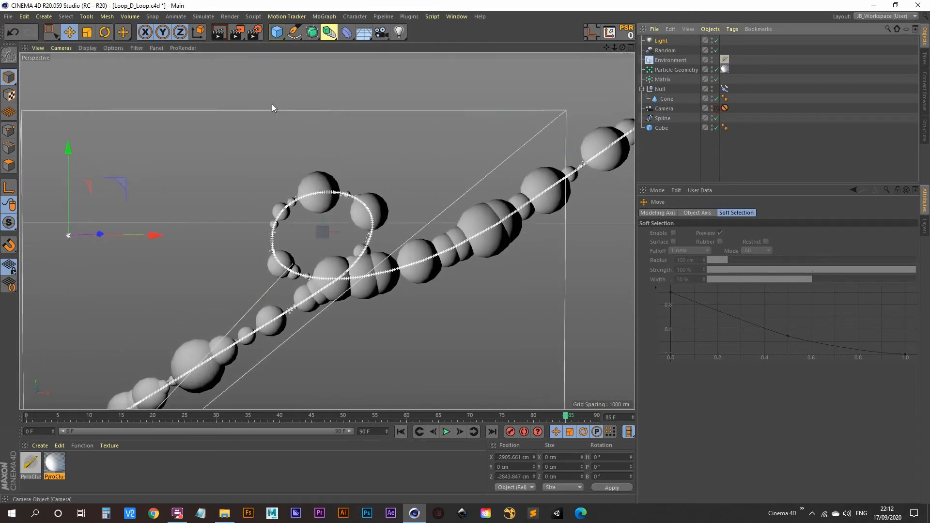
pyautogui.click(218, 32)
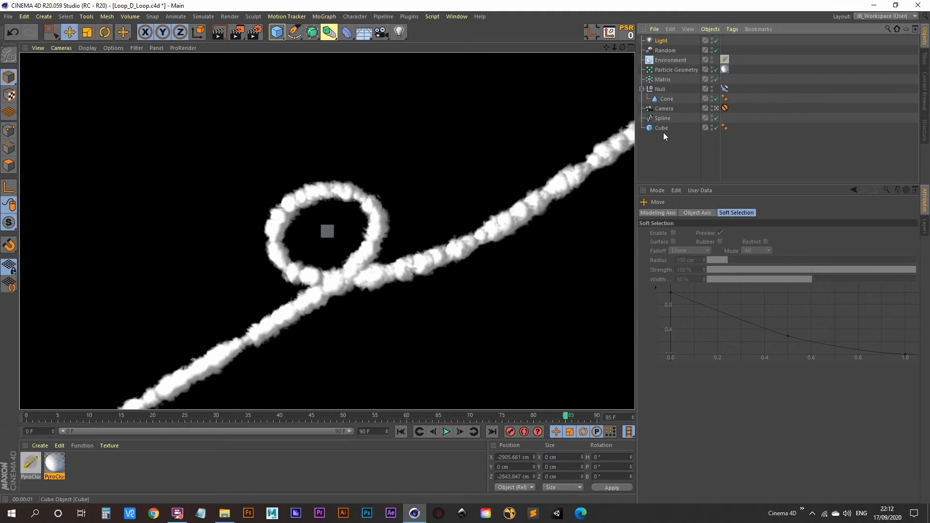
# Step: Duplicate the light in the Top view, placing the copy behind the trail at about X -1580 cm, Z 1576 cm
pyautogui.middleClick(429, 206)
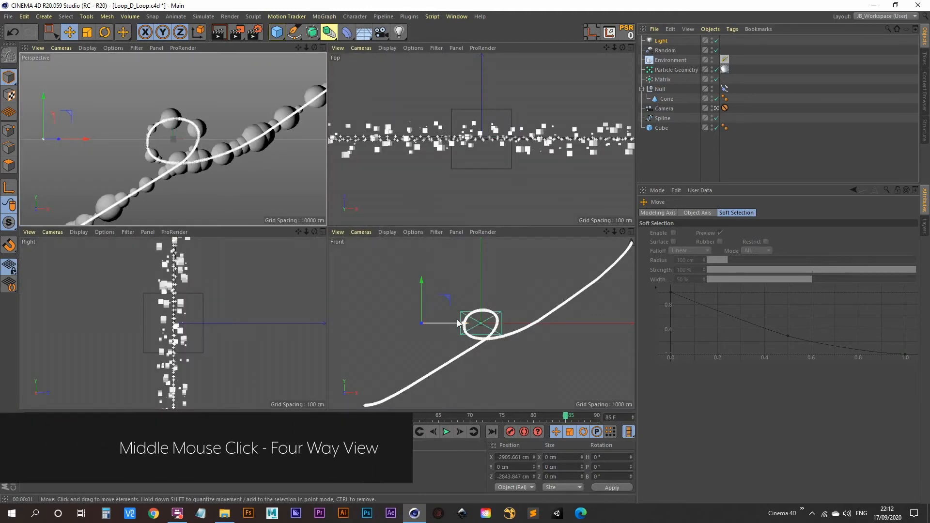
pyautogui.scroll(-3, 462, 161)
pyautogui.middleClick(460, 160)
pyautogui.scroll(-5, 336, 251)
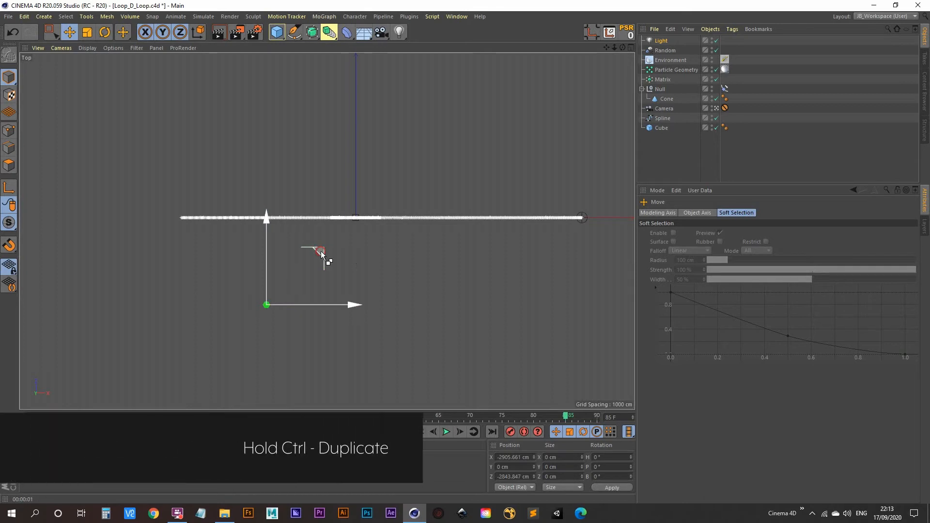
pyautogui.keyDown('ctrl'); pyautogui.moveTo(320, 251); pyautogui.dragTo(362, 119); pyautogui.keyUp('ctrl')
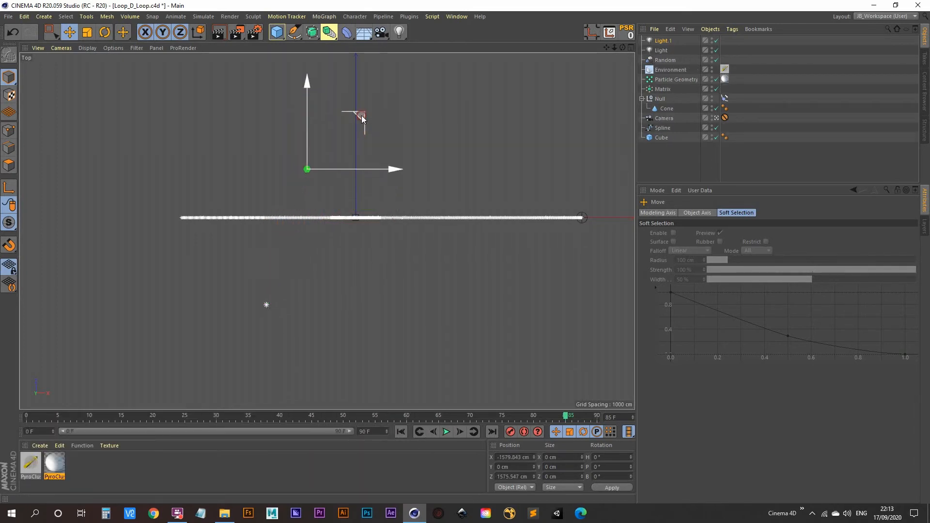
# Step: Return to the perspective view, leave the camera, and raise the duplicated light along its Y axis to about 3279 cm
pyautogui.middleClick(453, 150)
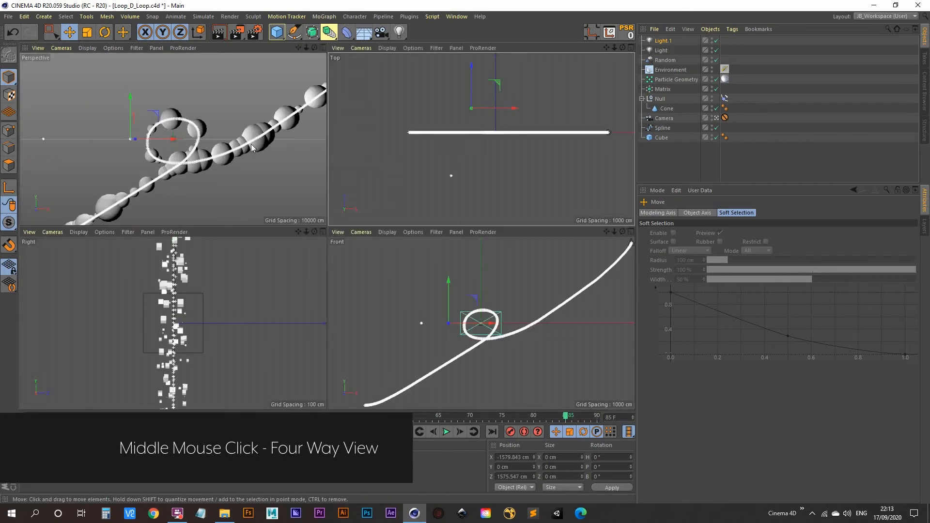
pyautogui.middleClick(228, 129)
pyautogui.click(717, 119)
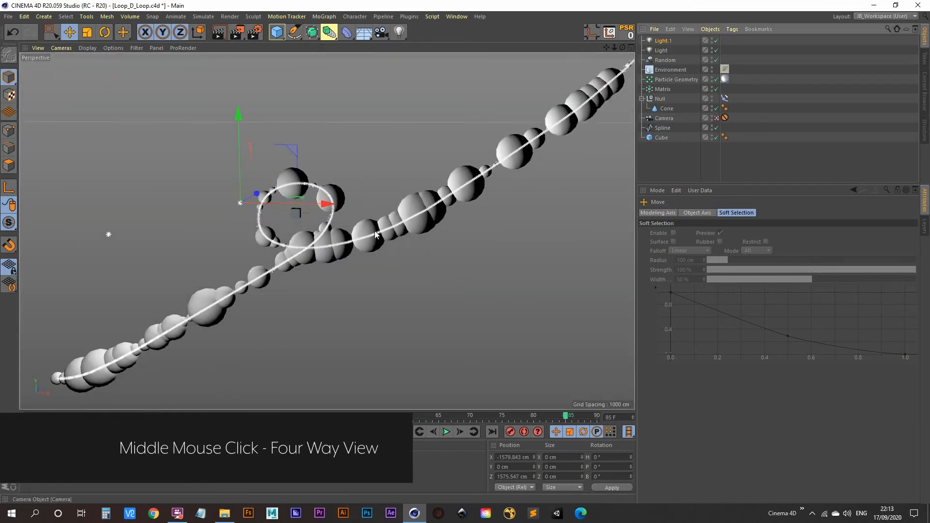
pyautogui.keyDown('alt'); pyautogui.moveTo(306, 227); pyautogui.dragTo(338, 274); pyautogui.keyUp('alt')
pyautogui.moveTo(223, 130); pyautogui.dragTo(213, 0)
pyautogui.keyDown('alt'); pyautogui.moveTo(304, 185); pyautogui.dragTo(331, 259, button='middle'); pyautogui.keyUp('alt')
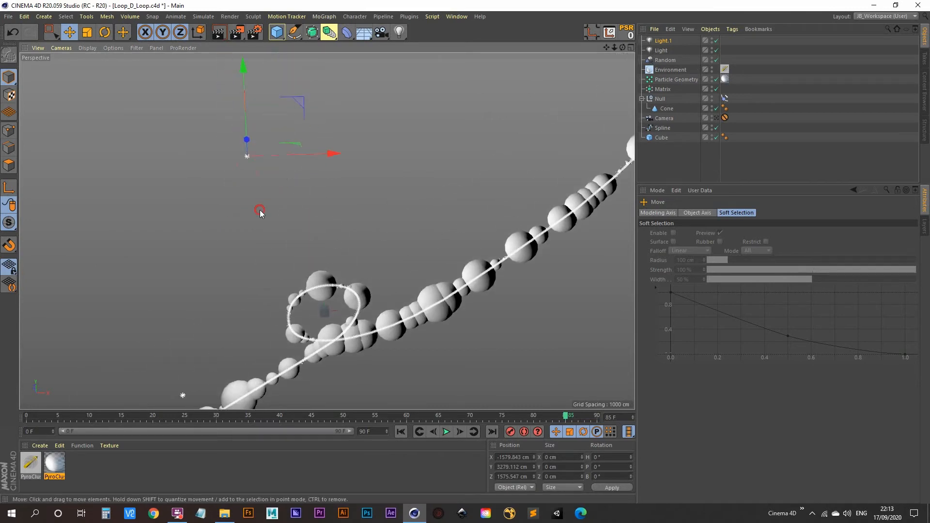
# Step: Move Light.1 along the X axis to about -2170 cm
pyautogui.keyDown('alt'); pyautogui.moveTo(260, 210); pyautogui.dragTo(277, 203); pyautogui.keyUp('alt')
pyautogui.moveTo(325, 156); pyautogui.dragTo(299, 163)
pyautogui.keyDown('alt'); pyautogui.moveTo(292, 239); pyautogui.dragTo(279, 208); pyautogui.keyUp('alt')
# Step: Tint Light.1 warm orange with hue 38° and saturation 52%, and set its intensity to 80%
pyautogui.click(662, 41)
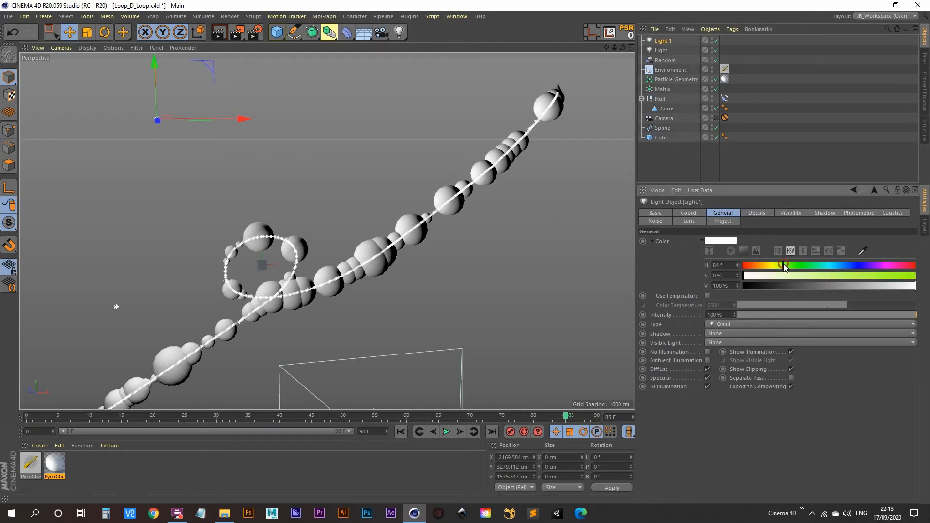
pyautogui.moveTo(782, 265); pyautogui.dragTo(761, 266)
pyautogui.click(832, 275)
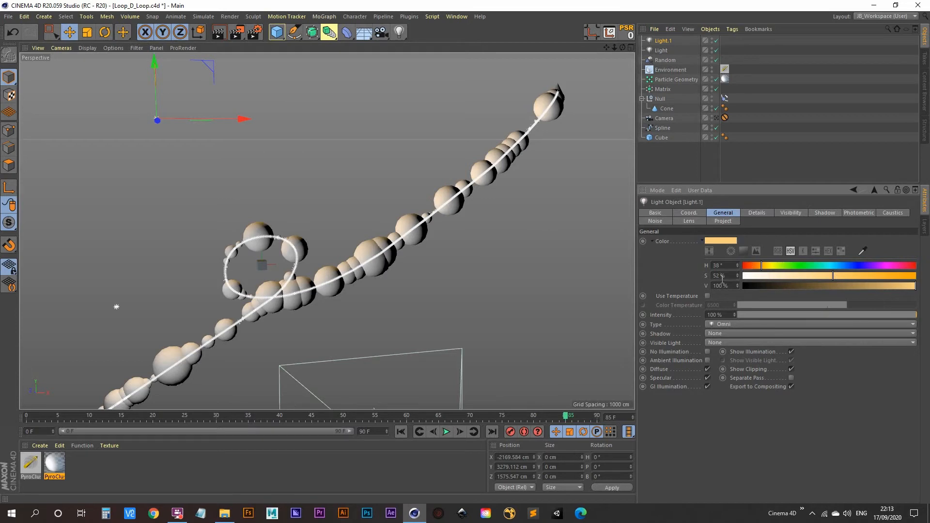
pyautogui.click(724, 314)
pyautogui.write('80')
pyautogui.press('Return')
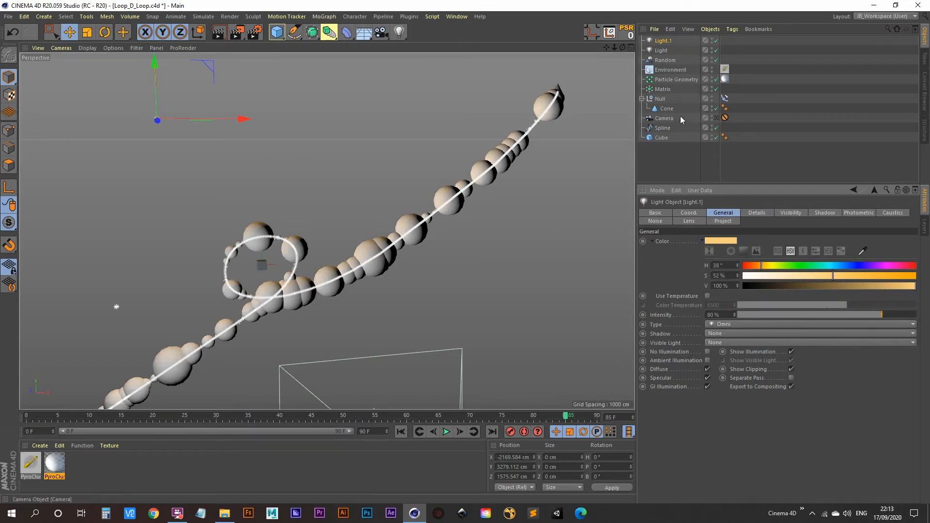
# Step: Look through the scene camera and check the cloud trail in a viewport render
pyautogui.click(716, 118)
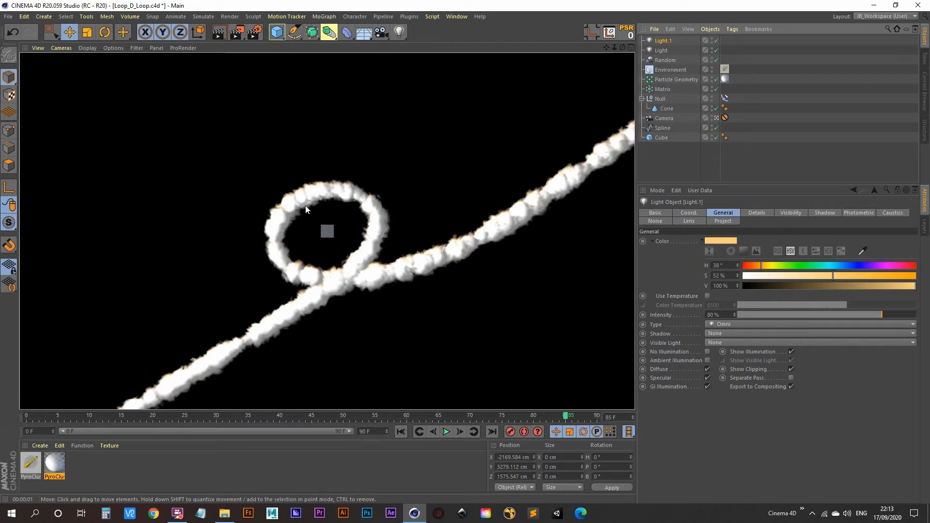
pyautogui.click(692, 158)
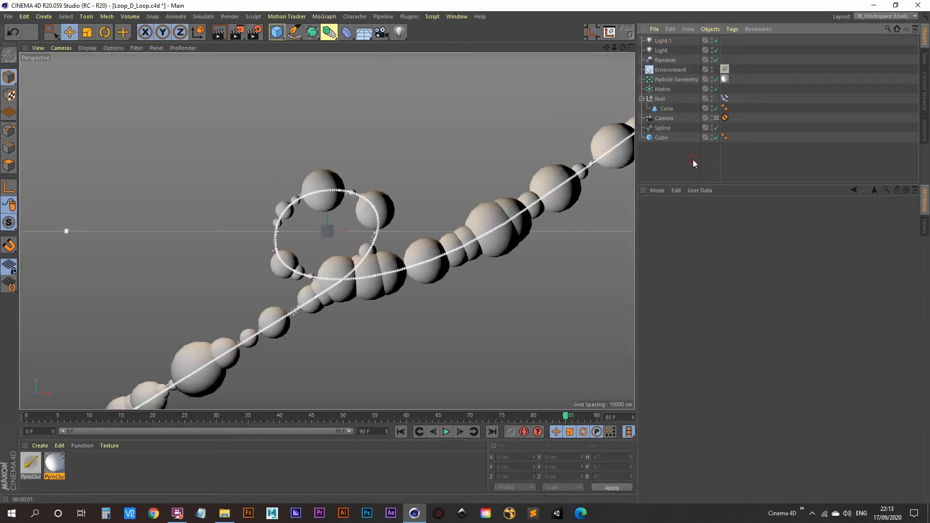
# Step: Move Light.1 farther out along X to about -5084 cm and render the camera view again
pyautogui.click(670, 40)
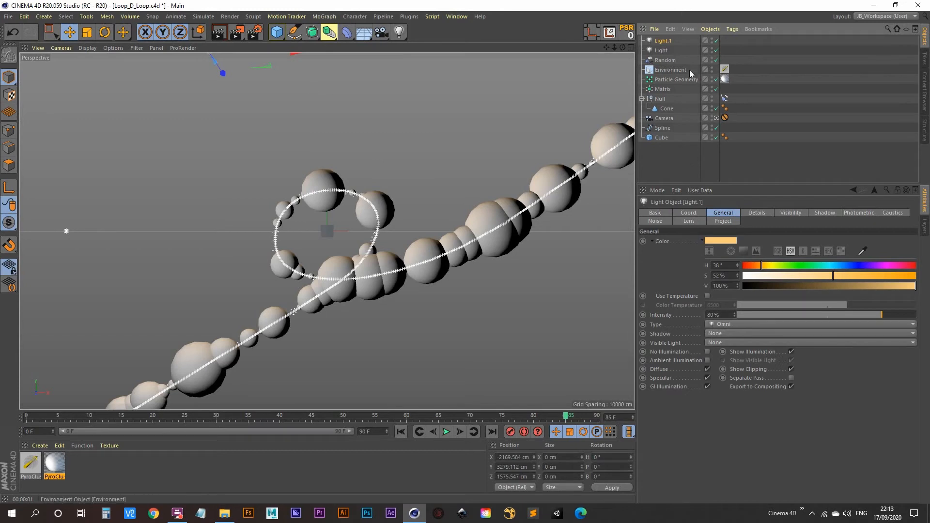
pyautogui.click(716, 118)
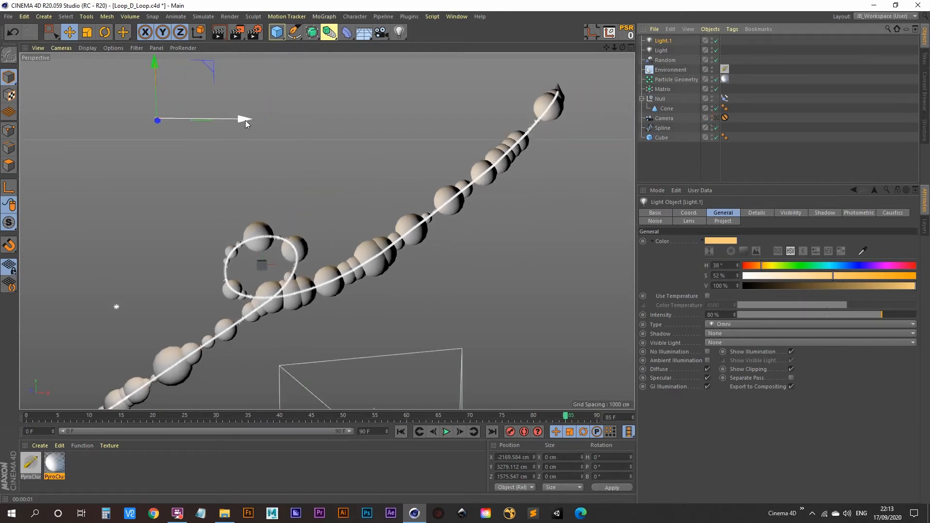
pyautogui.moveTo(245, 120); pyautogui.dragTo(114, 125)
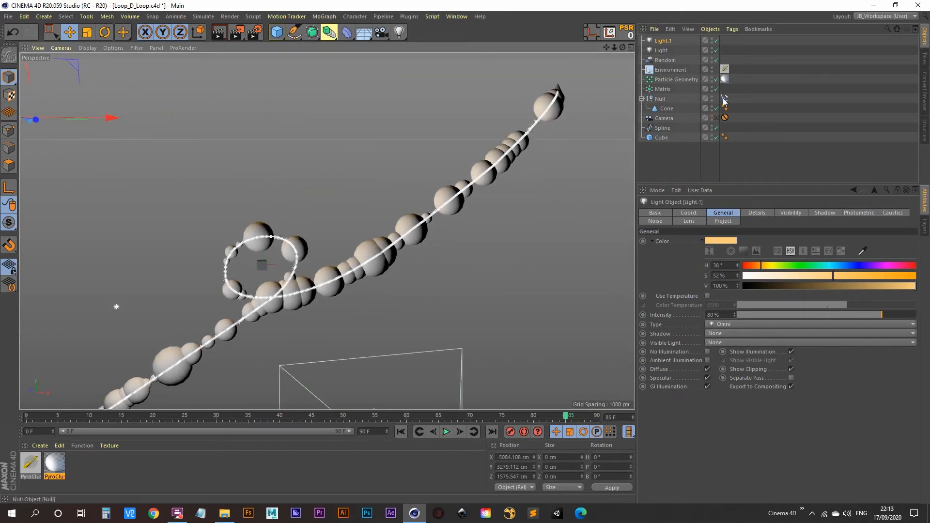
pyautogui.click(716, 118)
pyautogui.click(218, 33)
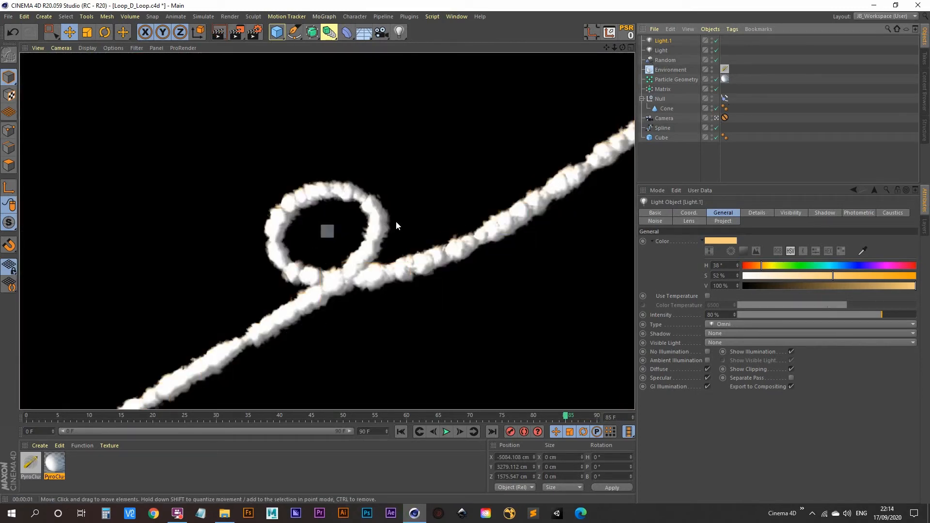
# Step: Set the intensity of Light.1 to 70% and render the camera view
pyautogui.click(724, 314)
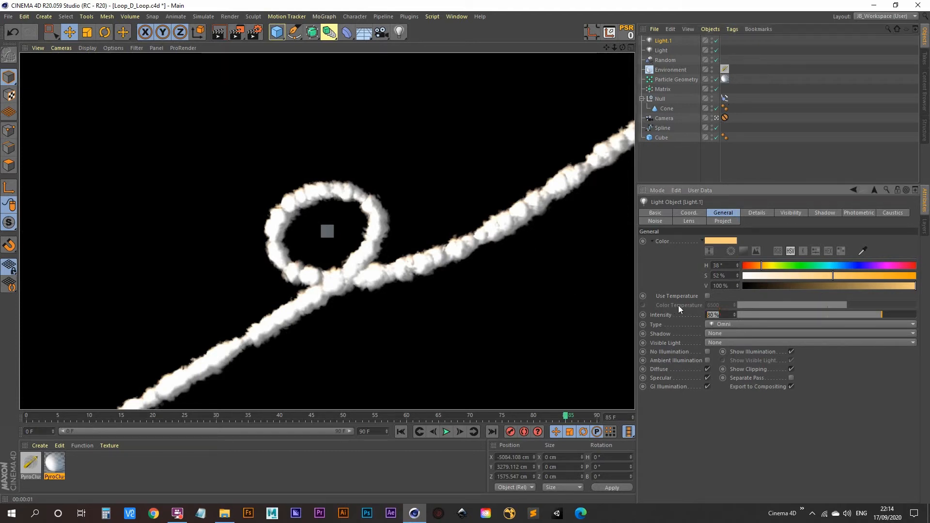
pyautogui.write('70')
pyautogui.press('Return')
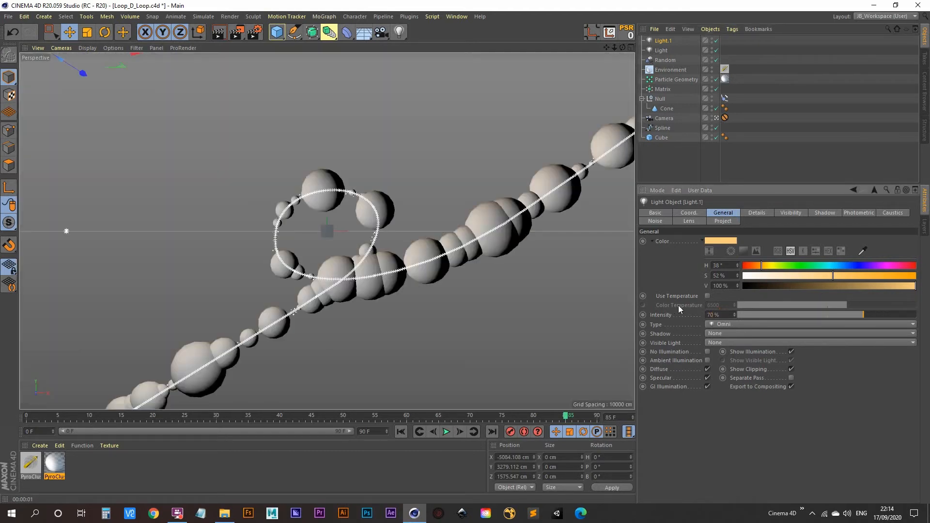
pyautogui.click(219, 33)
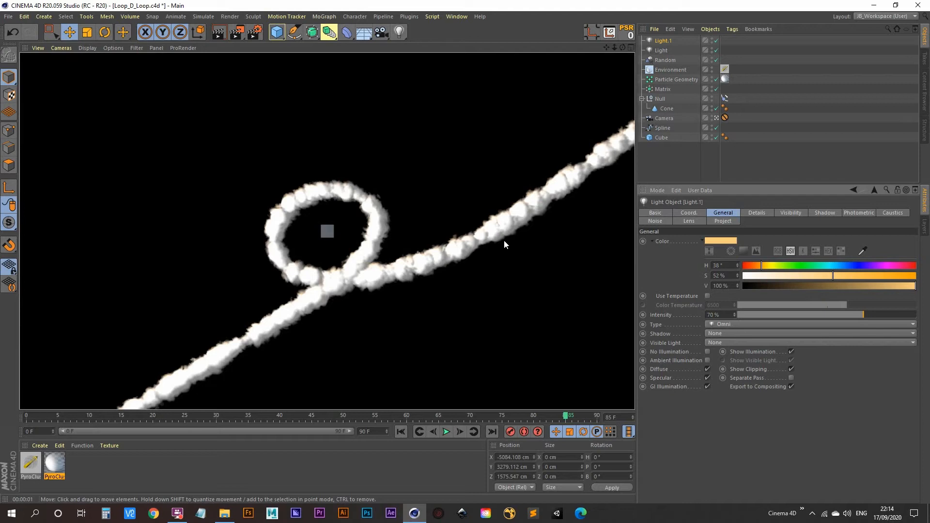
# Step: Play the animation from the first frame to review the cone's flight along the spline, and stop playback
pyautogui.click(402, 431)
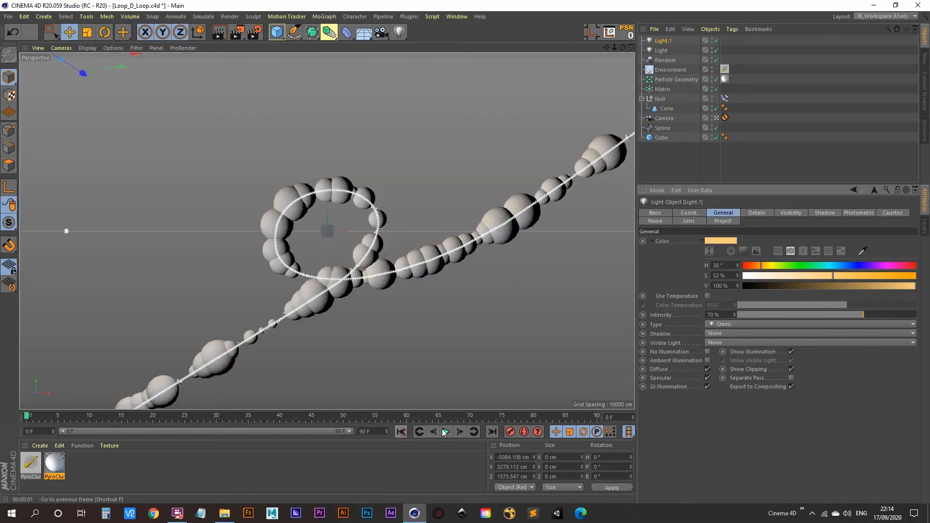
pyautogui.click(447, 431)
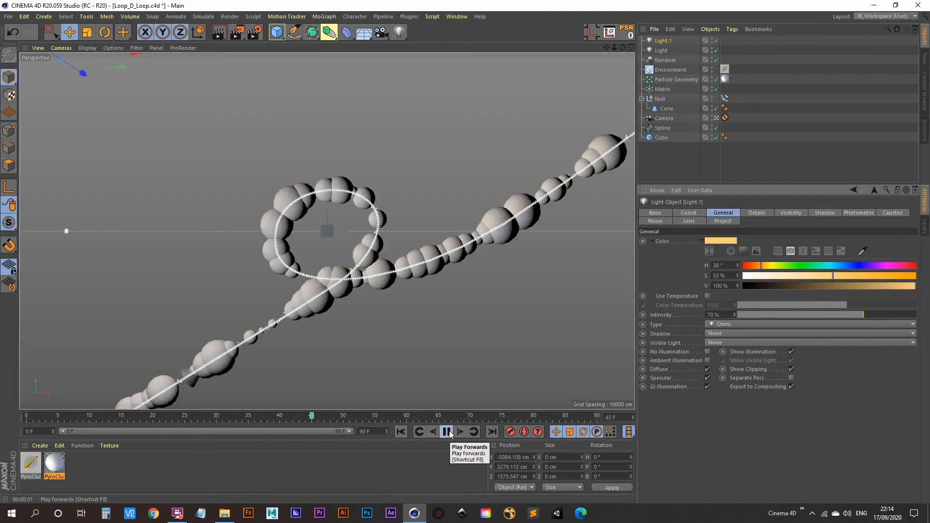
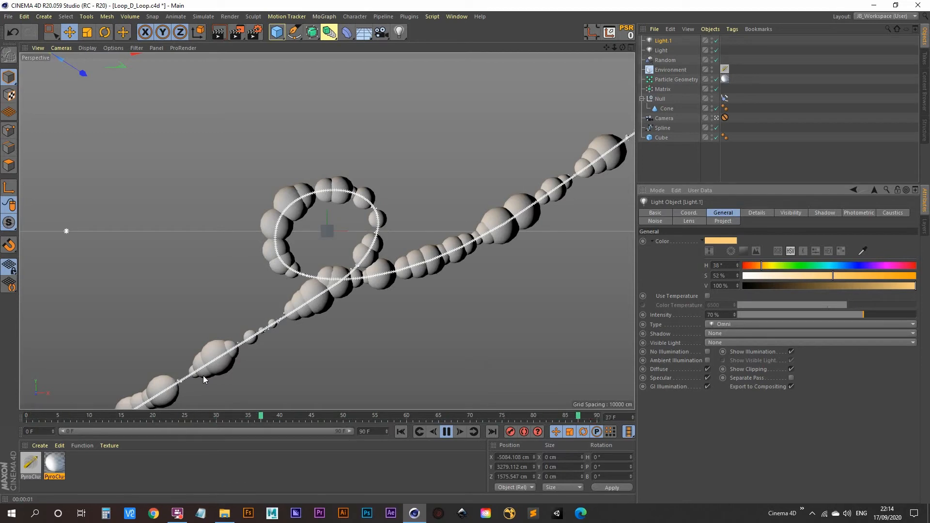
pyautogui.click(446, 431)
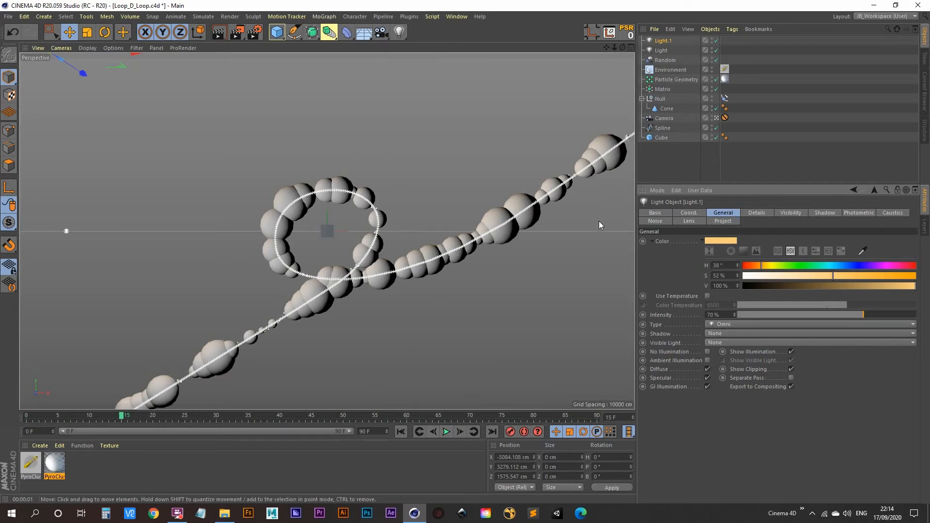
# Step: Add a Shader effector to the Matrix object
pyautogui.click(663, 90)
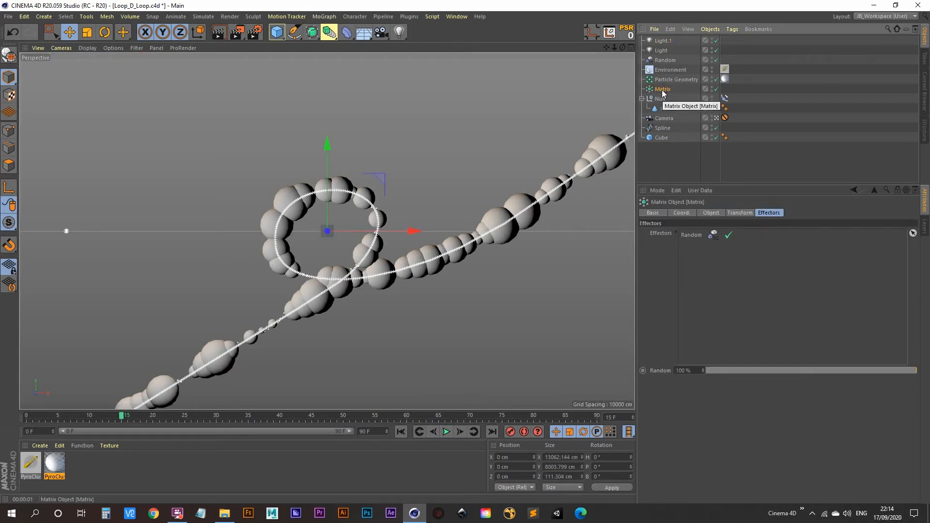
pyautogui.click(324, 16)
pyautogui.moveTo(347, 35)
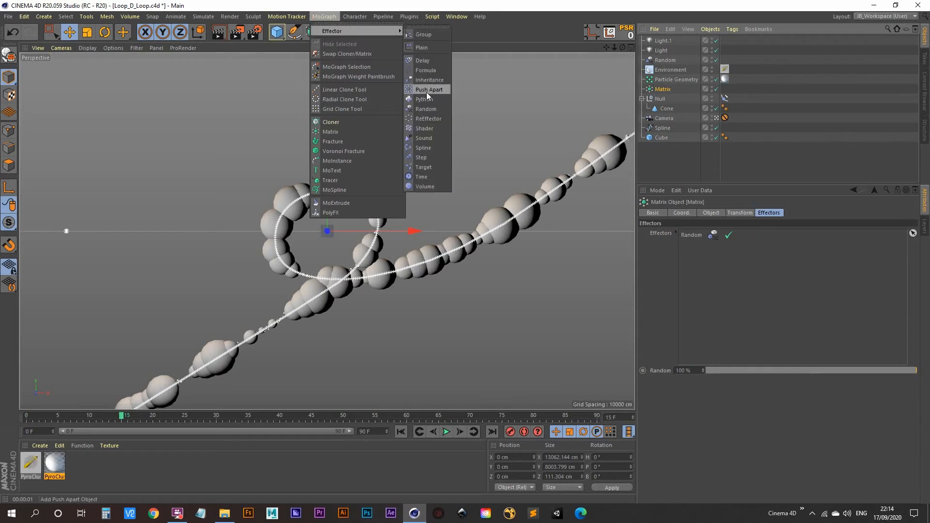
pyautogui.click(428, 129)
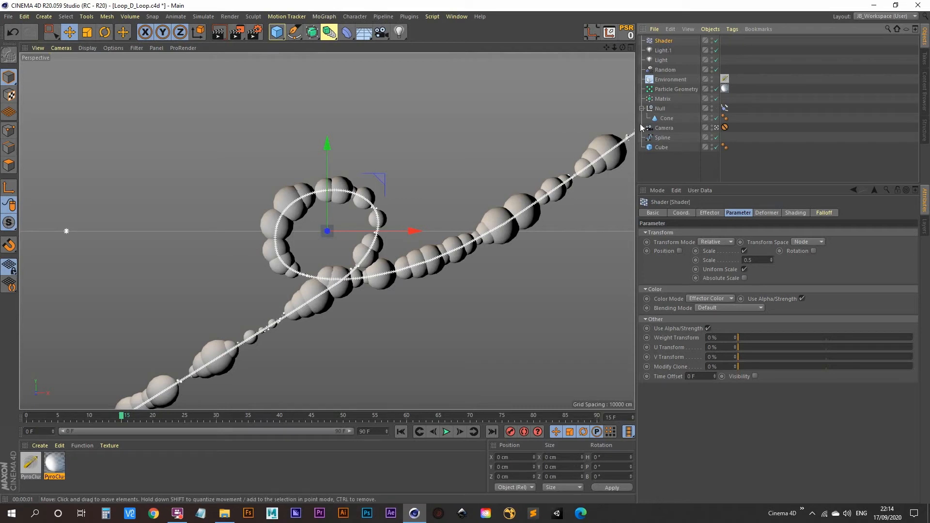
# Step: Create a new material and name it Shader_Mat
pyautogui.doubleClick(109, 470)
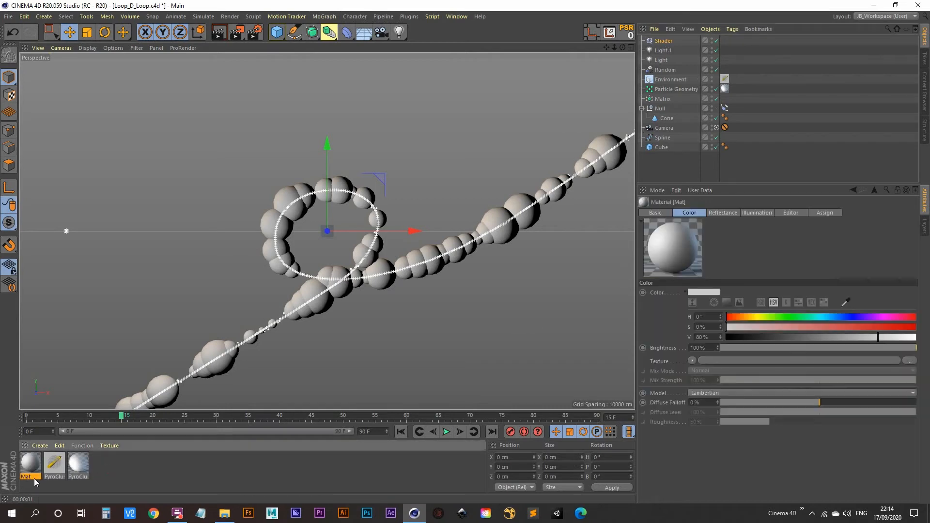
pyautogui.doubleClick(34, 477)
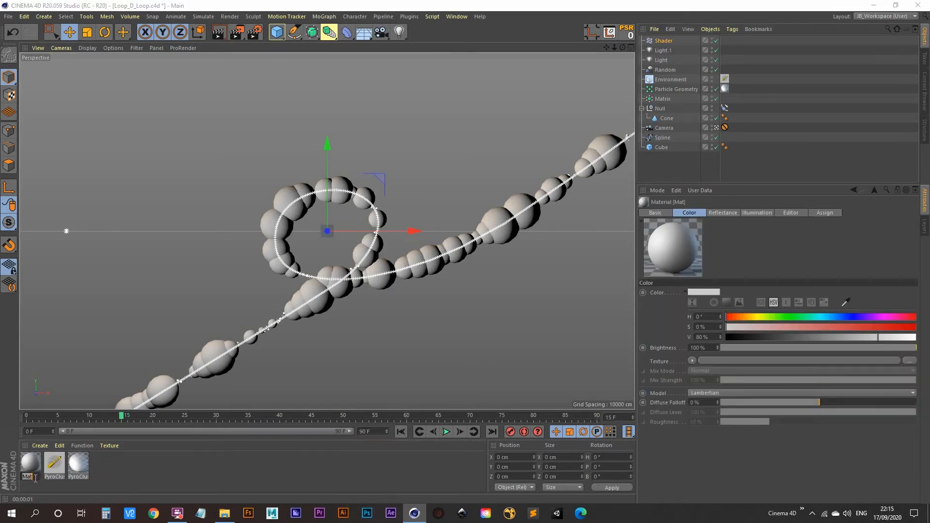
pyautogui.write('Shader_Mat')
pyautogui.press('Return')
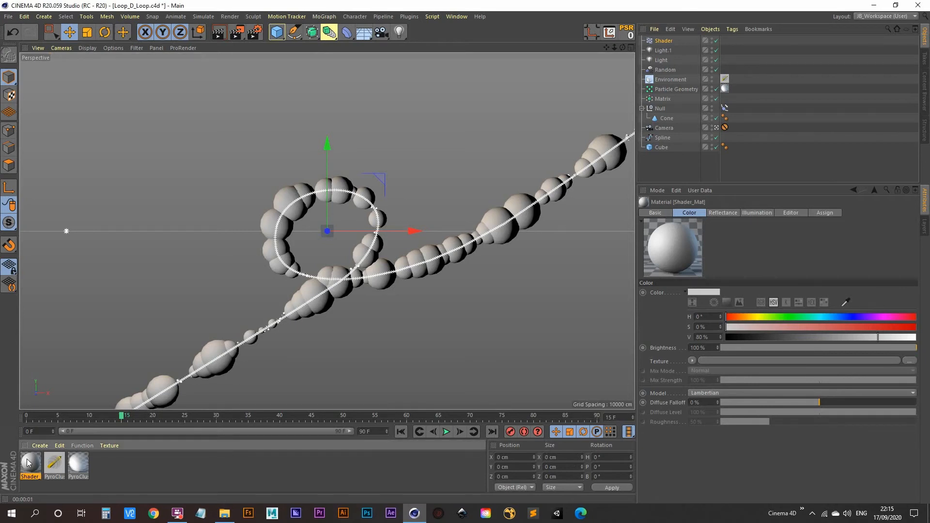
# Step: Turn off Reflectance on Shader_Mat and load a Gradient shader as its Color texture
pyautogui.doubleClick(28, 462)
pyautogui.moveTo(312, 68); pyautogui.dragTo(413, 81)
pyautogui.click(296, 215)
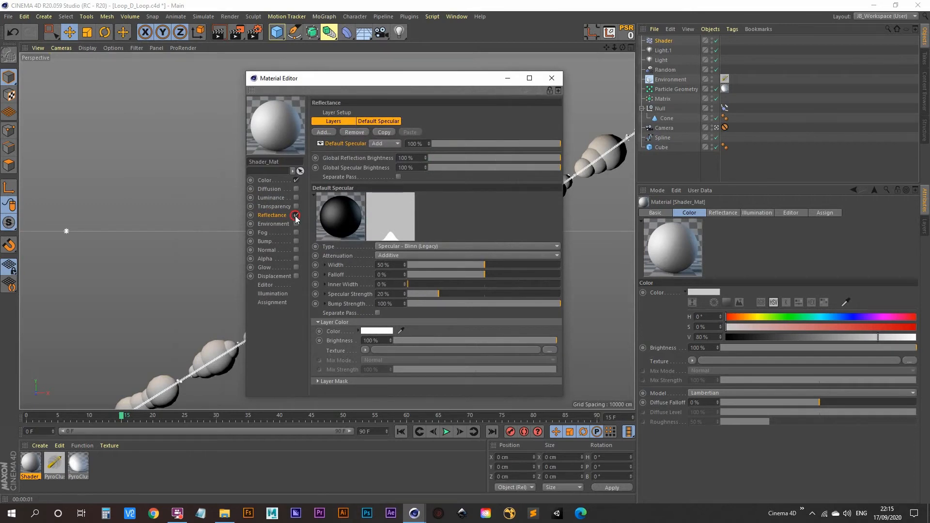
pyautogui.click(263, 180)
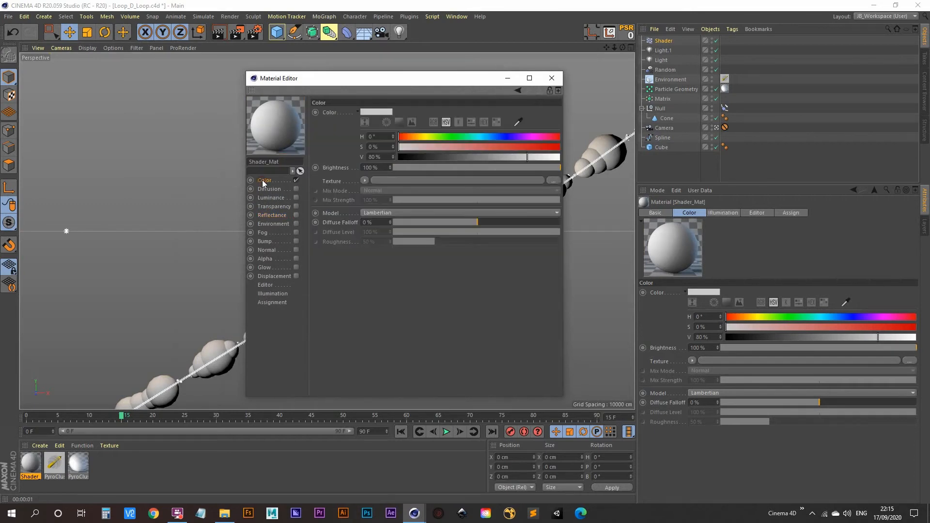
pyautogui.click(365, 180)
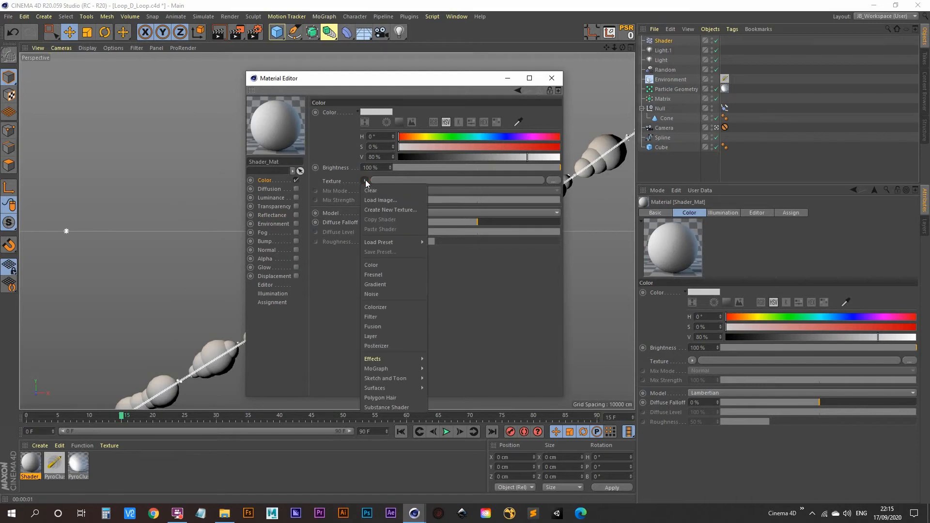
pyautogui.click(401, 285)
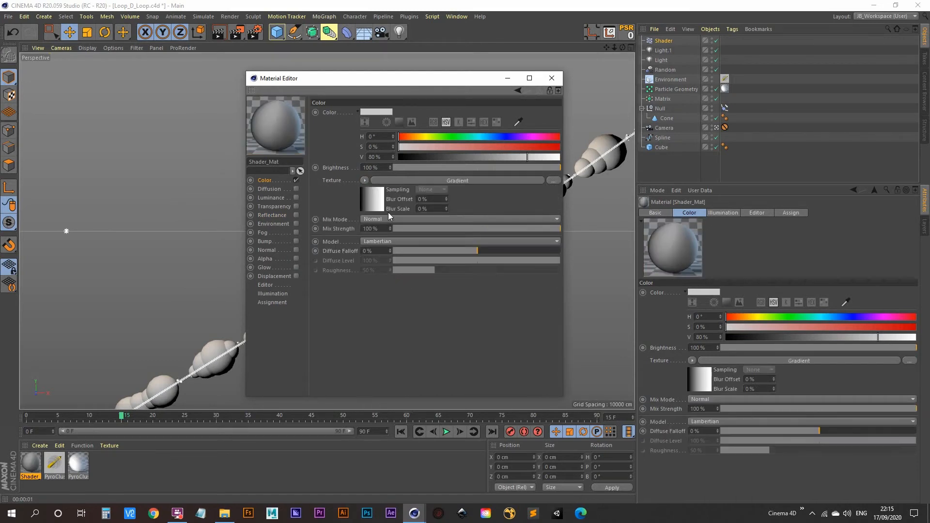
pyautogui.click(371, 195)
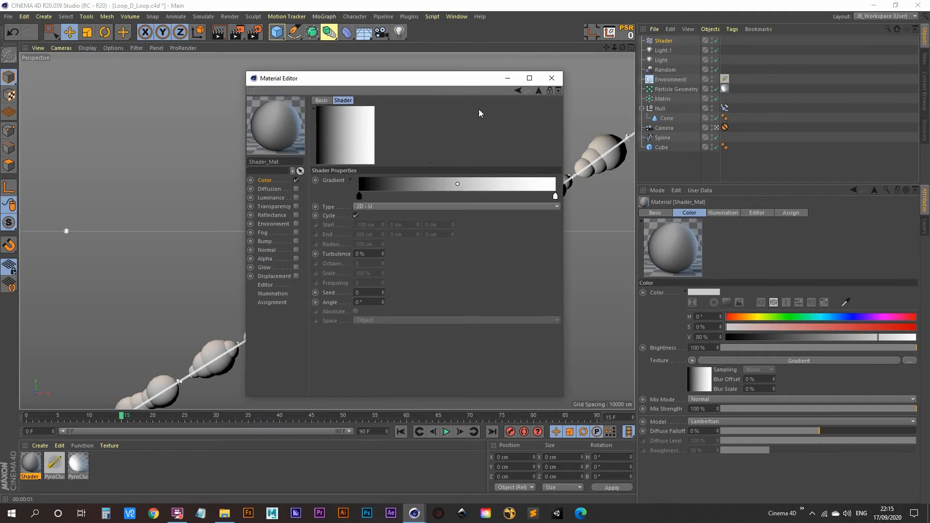
pyautogui.click(553, 78)
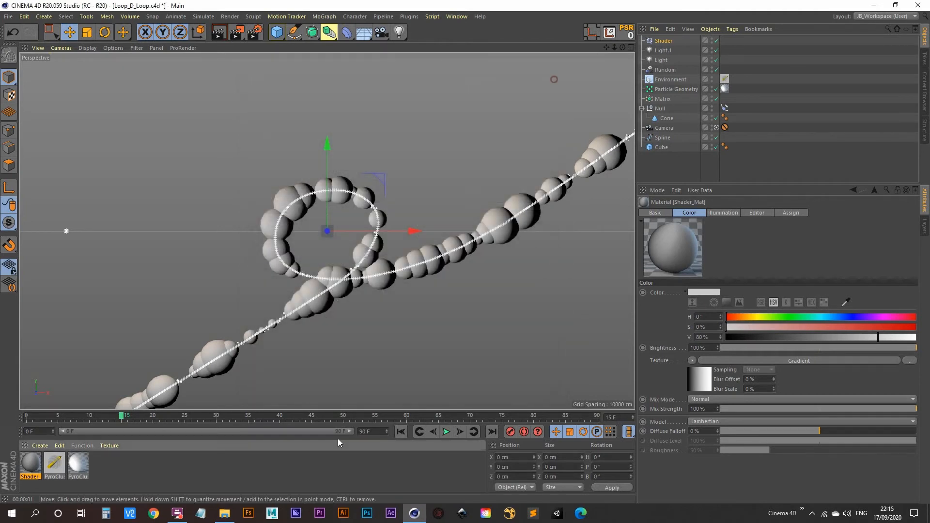
# Step: Apply Shader_Mat to the Shader effector, set its shading channel to Color and link the material's texture tag
pyautogui.moveTo(33, 463); pyautogui.dragTo(667, 42)
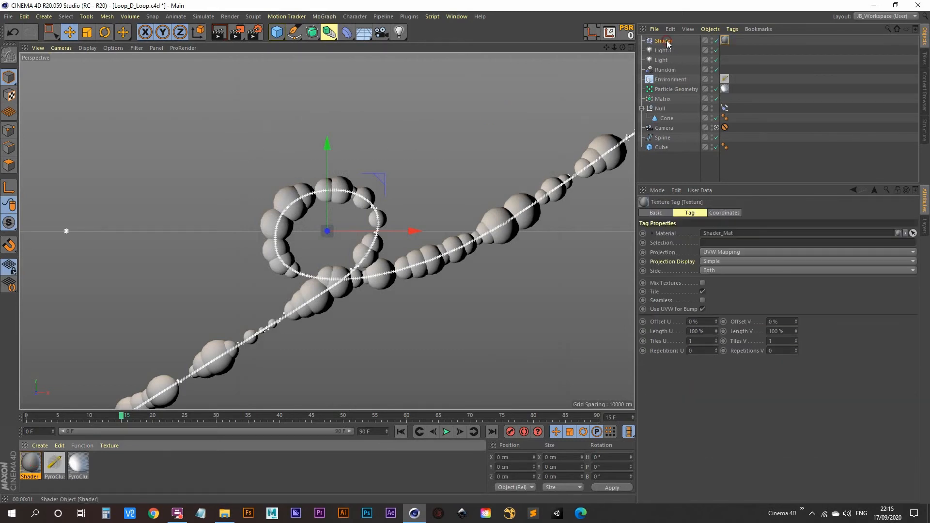
pyautogui.click(666, 42)
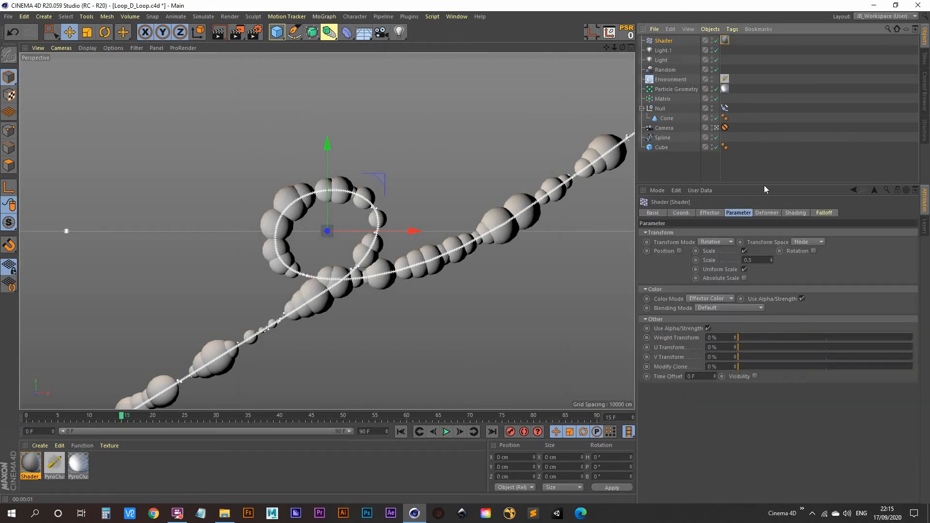
pyautogui.click(795, 212)
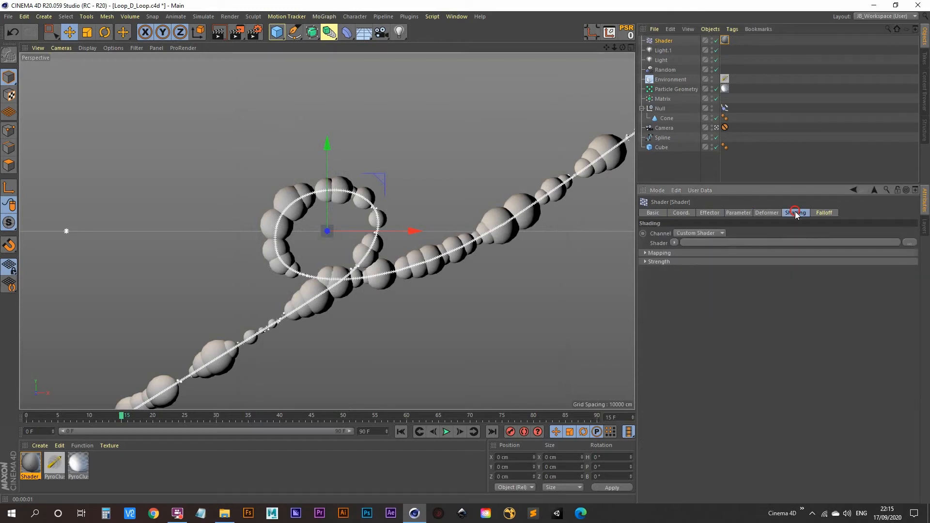
pyautogui.click(711, 234)
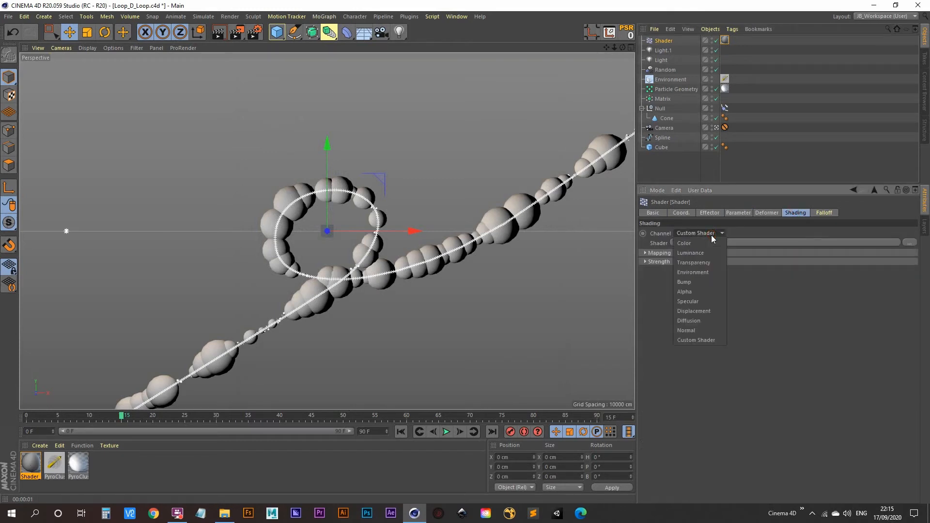
pyautogui.click(707, 243)
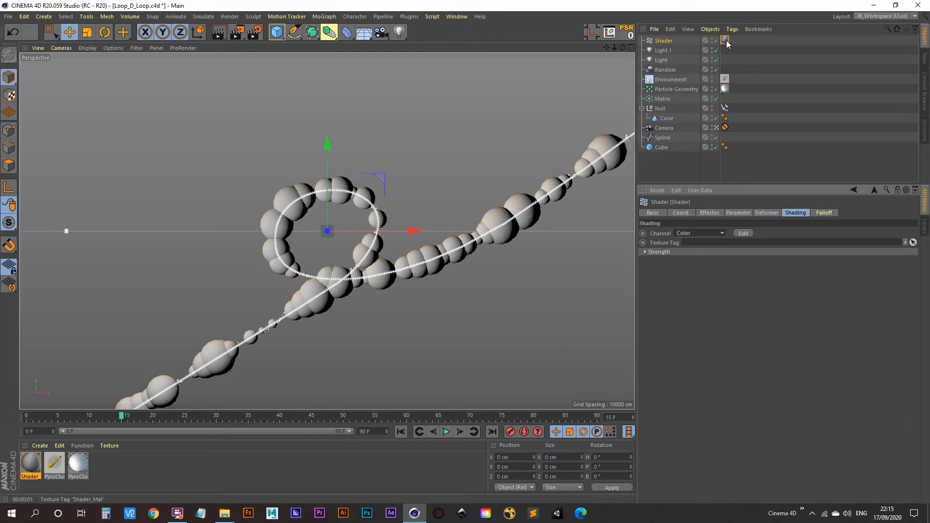
pyautogui.moveTo(725, 41); pyautogui.dragTo(702, 243)
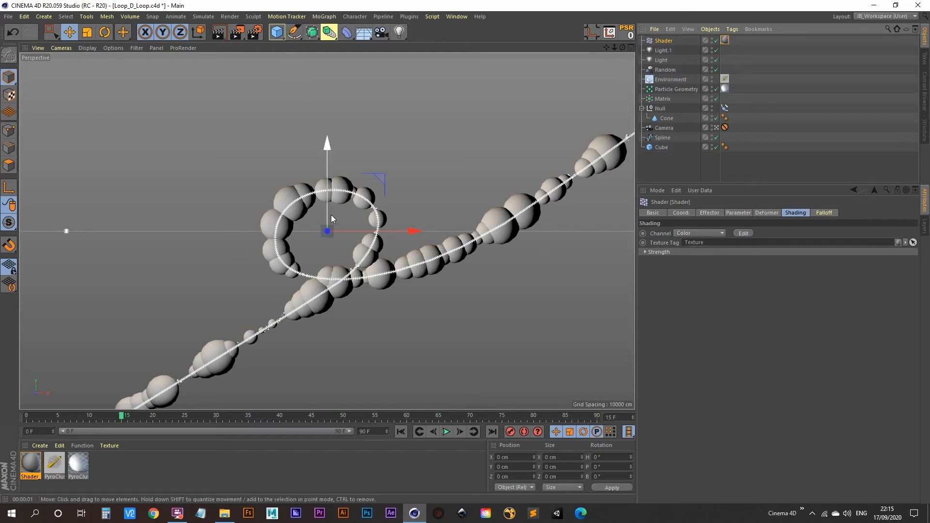
# Step: Set the Shader effector's uniform Scale to -1 and return to the first frame to refresh the clones
pyautogui.click(744, 214)
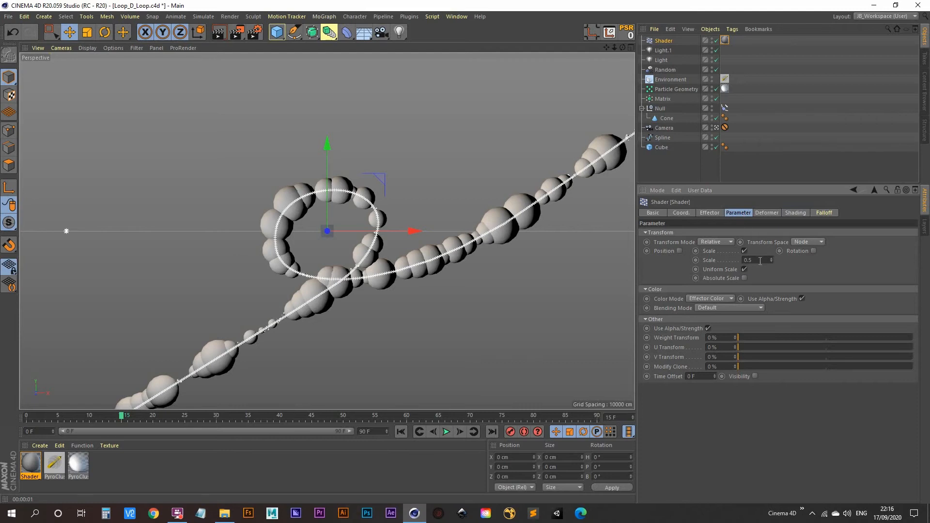
pyautogui.write('-1')
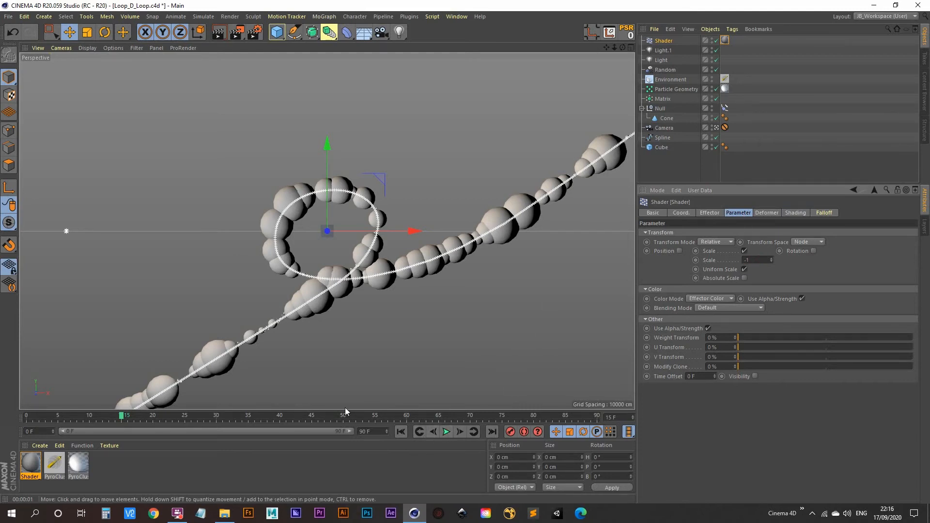
pyautogui.click(405, 431)
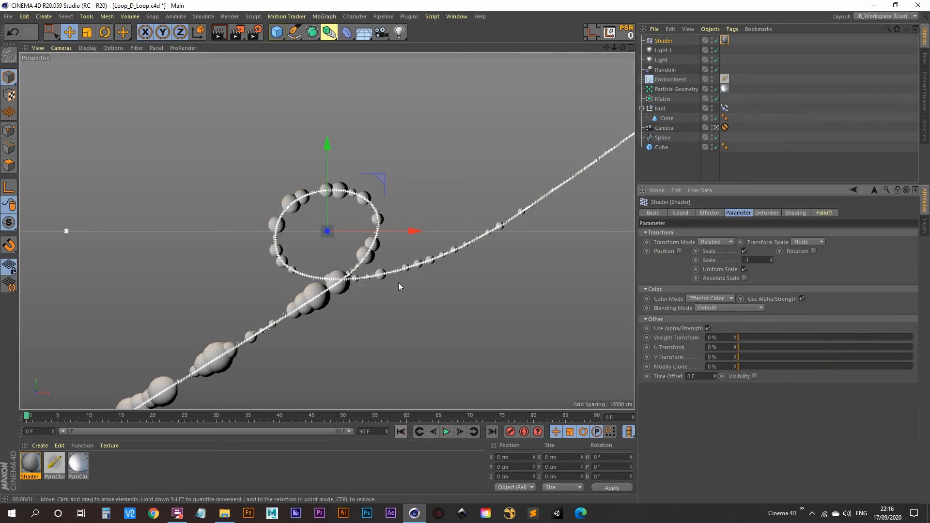
pyautogui.click(220, 32)
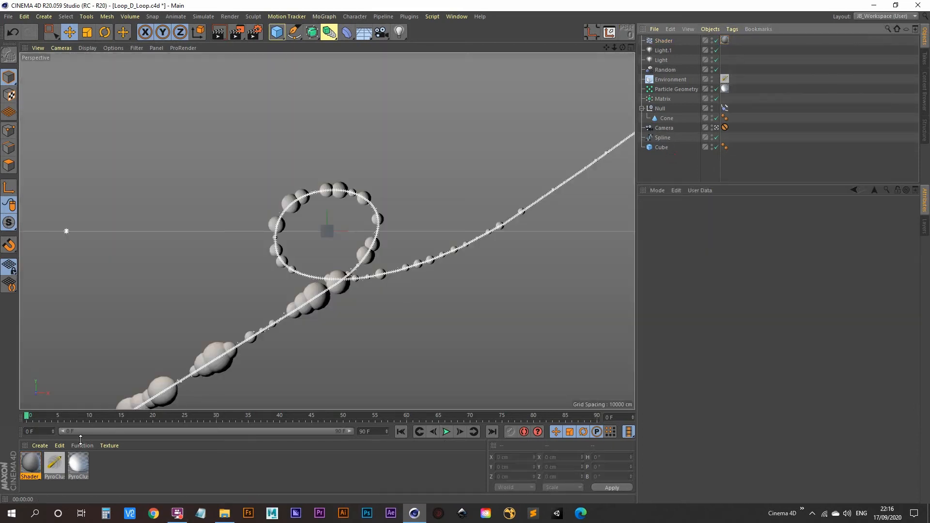
# Step: Wrap the Gradient in Shader_Mat's Color texture in a Filter shader and open the Filter's properties
pyautogui.doubleClick(32, 462)
pyautogui.moveTo(336, 66); pyautogui.dragTo(546, 74)
pyautogui.click(472, 176)
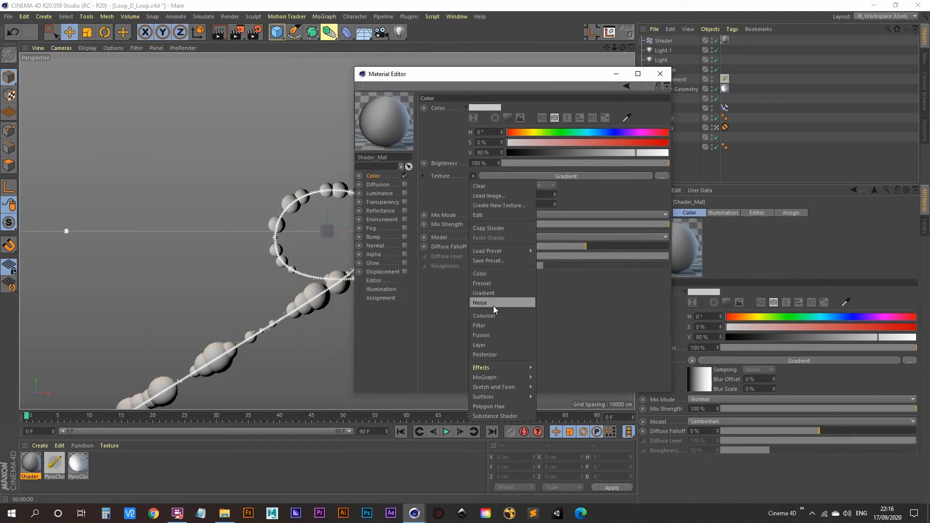
pyautogui.click(492, 324)
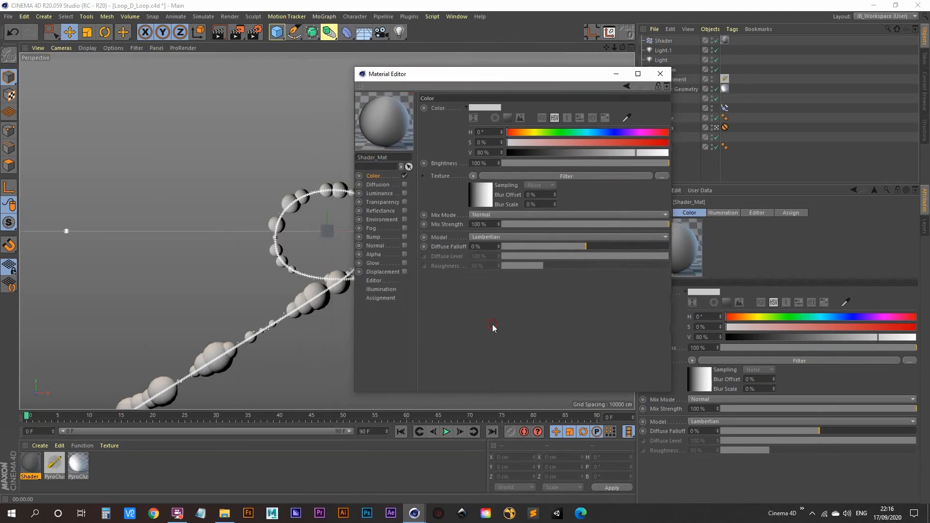
pyautogui.click(540, 179)
pyautogui.moveTo(523, 75); pyautogui.dragTo(703, 54)
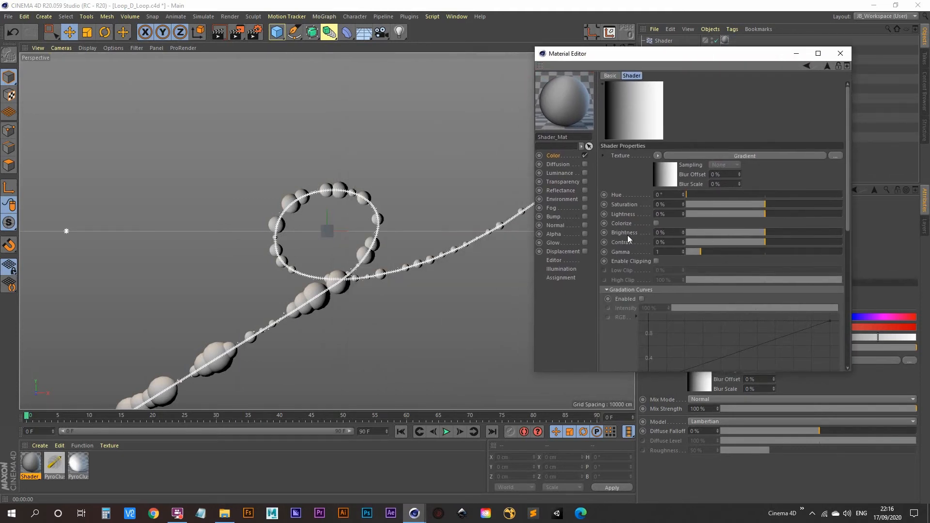
# Step: Set the Filter's Brightness to -100%, enable clipping and play the animation from the start to test the clones
pyautogui.moveTo(762, 234); pyautogui.dragTo(730, 234)
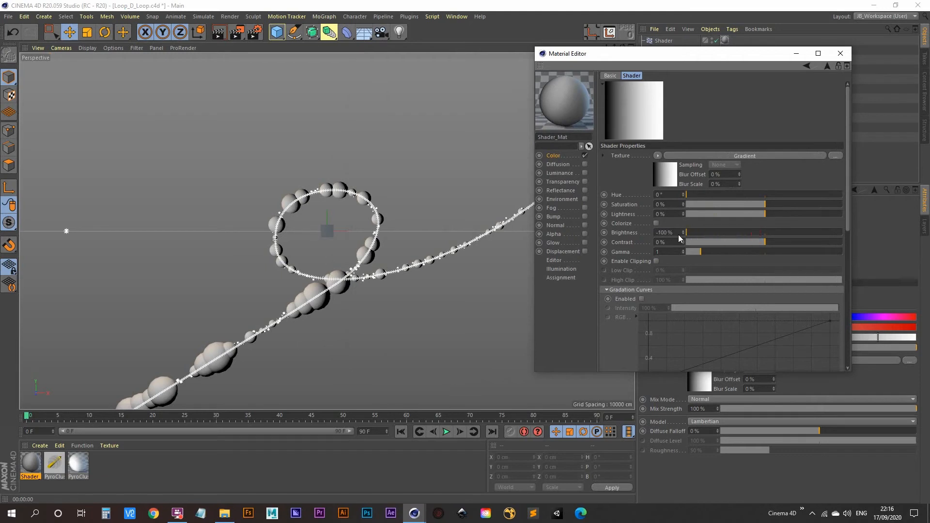
pyautogui.click(405, 435)
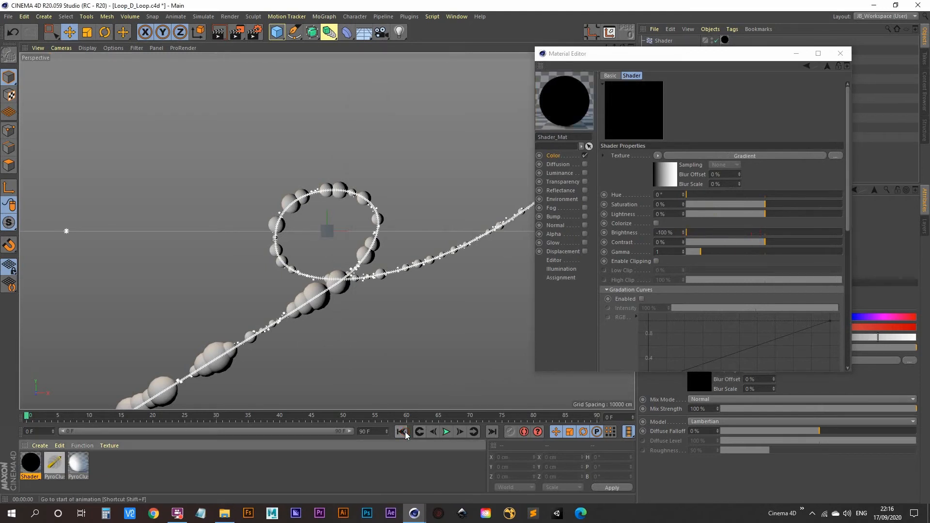
pyautogui.click(655, 260)
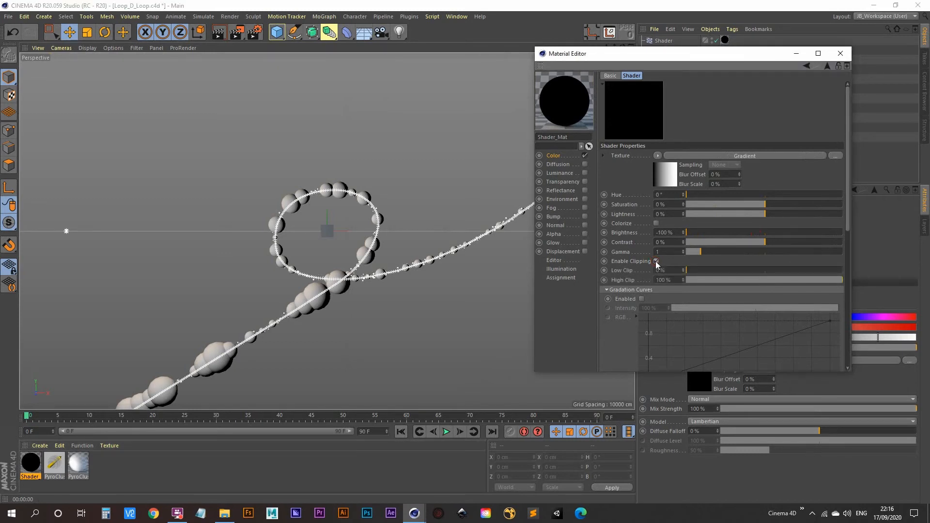
pyautogui.click(402, 433)
pyautogui.click(445, 432)
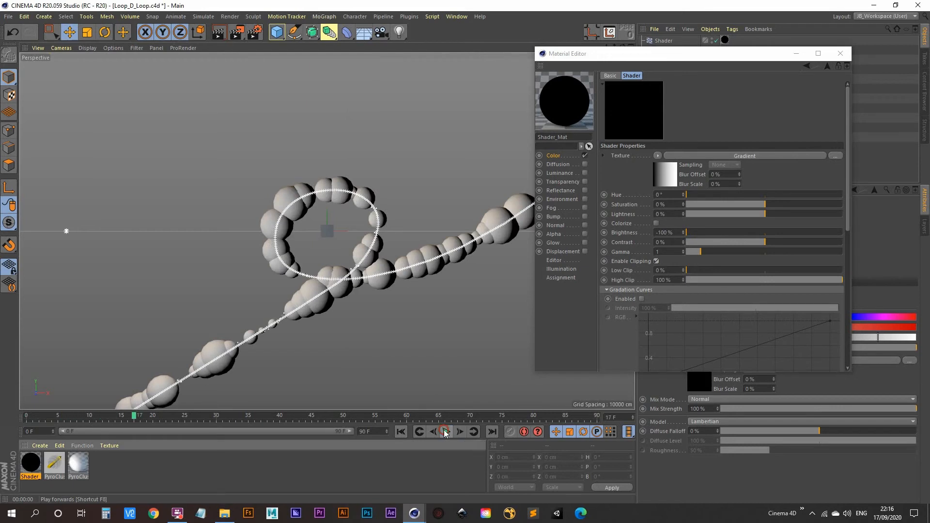
pyautogui.click(446, 431)
# Step: Raise the Filter's Brightness to 100% and keyframe it at frame 0
pyautogui.moveTo(700, 62); pyautogui.dragTo(801, 90)
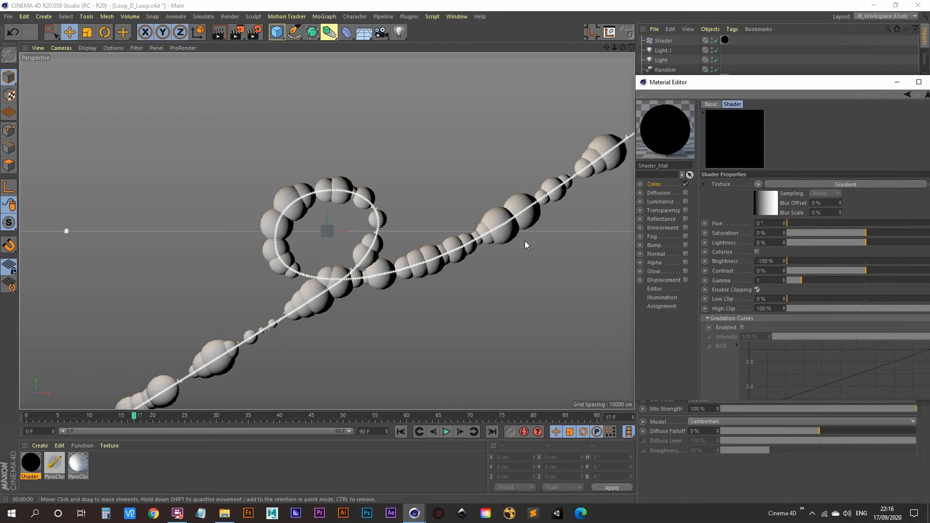
pyautogui.moveTo(844, 83); pyautogui.dragTo(801, 80)
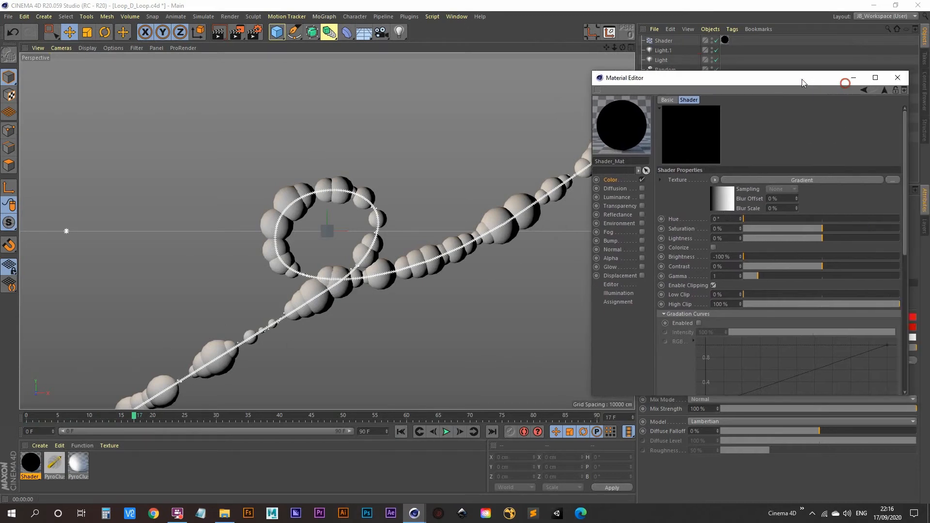
pyautogui.click(751, 256)
pyautogui.moveTo(752, 256); pyautogui.dragTo(899, 254)
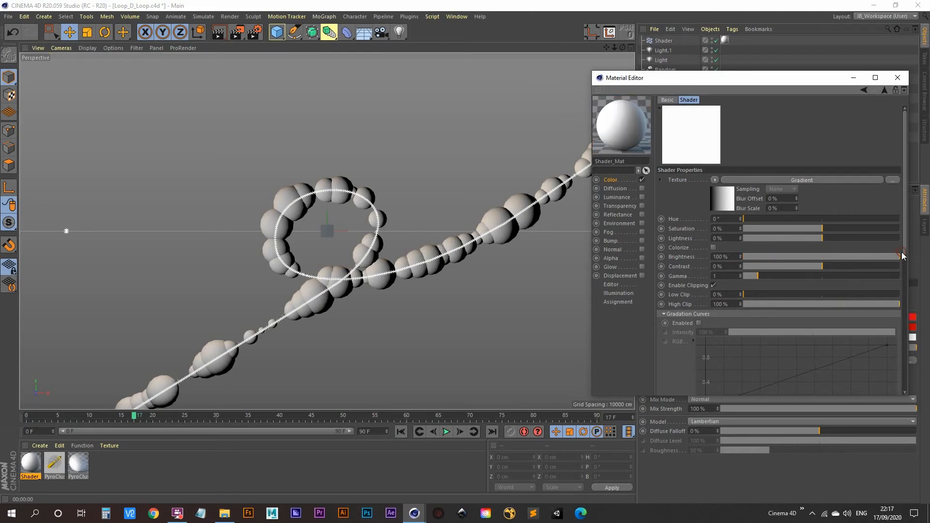
pyautogui.click(400, 431)
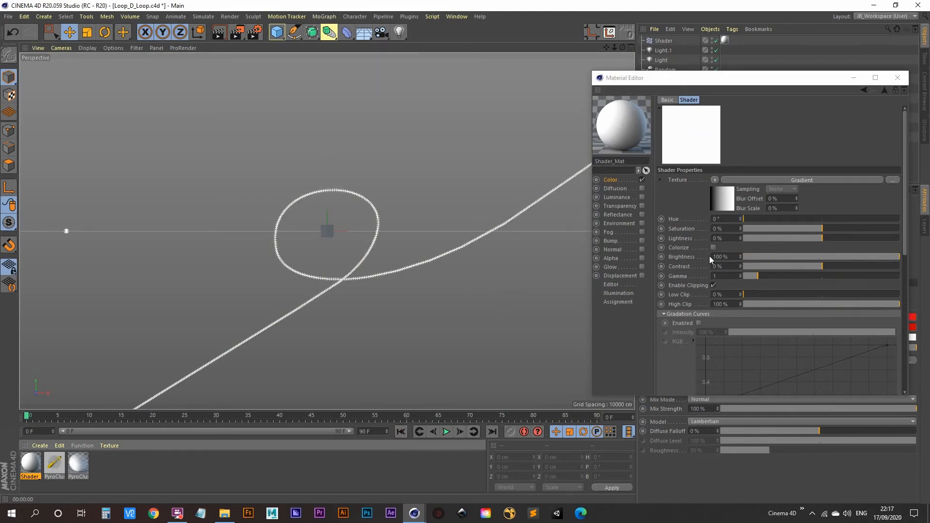
pyautogui.click(662, 257)
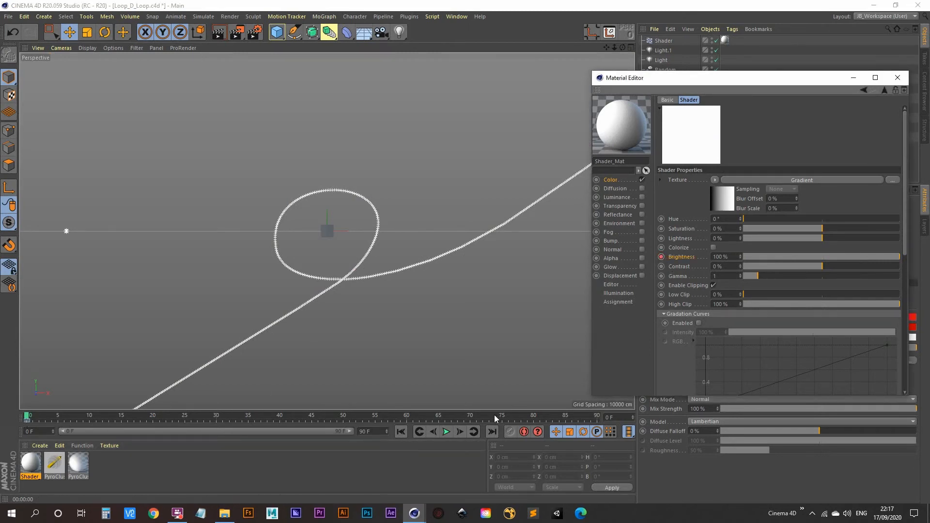
# Step: Try a Filter Brightness of -100% at the end of the animation, frame 90
pyautogui.click(493, 431)
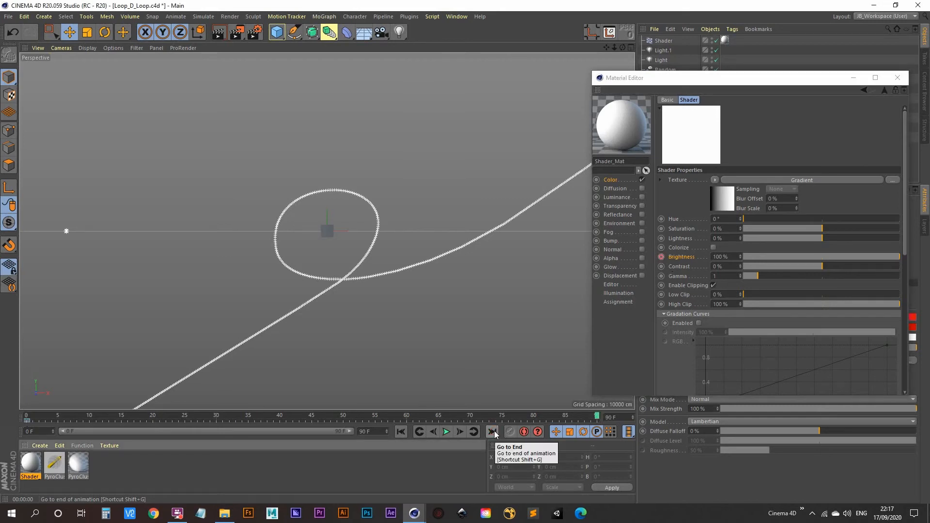
pyautogui.moveTo(734, 256); pyautogui.dragTo(561, 255)
pyautogui.write('-')
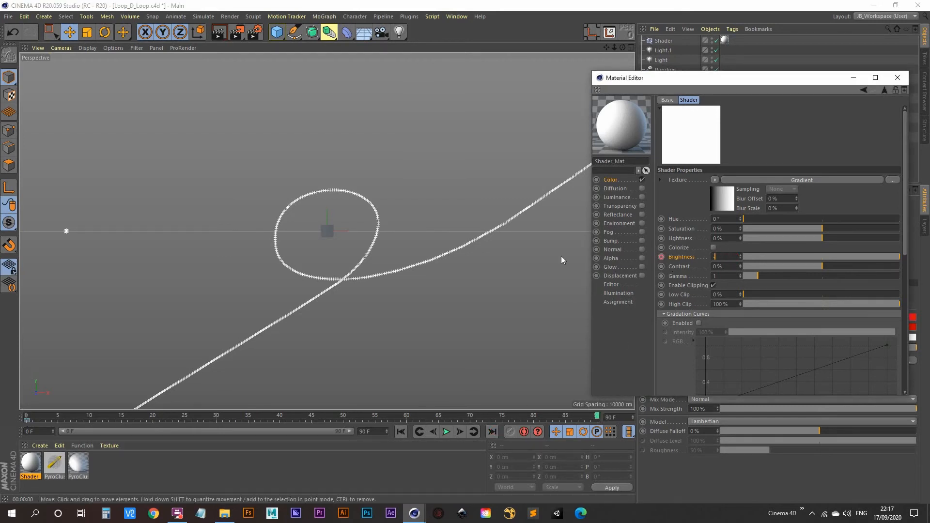
pyautogui.press('Return')
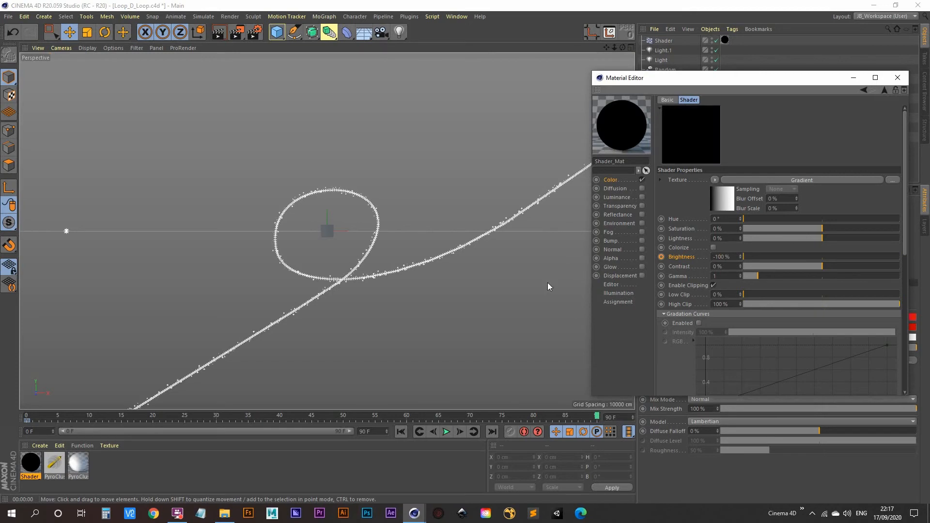
# Step: Check the Position animation in the Null's Align to Spline tag around frames 76 to 80
pyautogui.moveTo(600, 415); pyautogui.dragTo(535, 421)
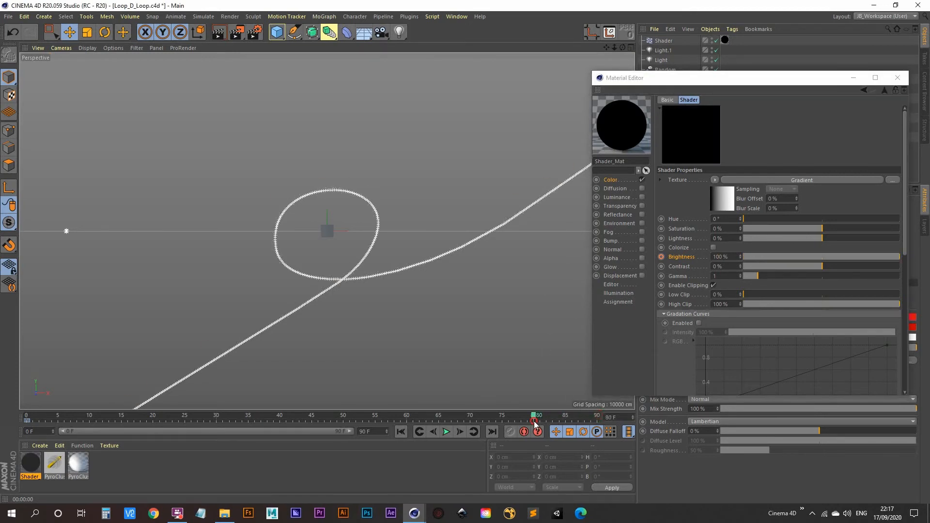
pyautogui.click(853, 78)
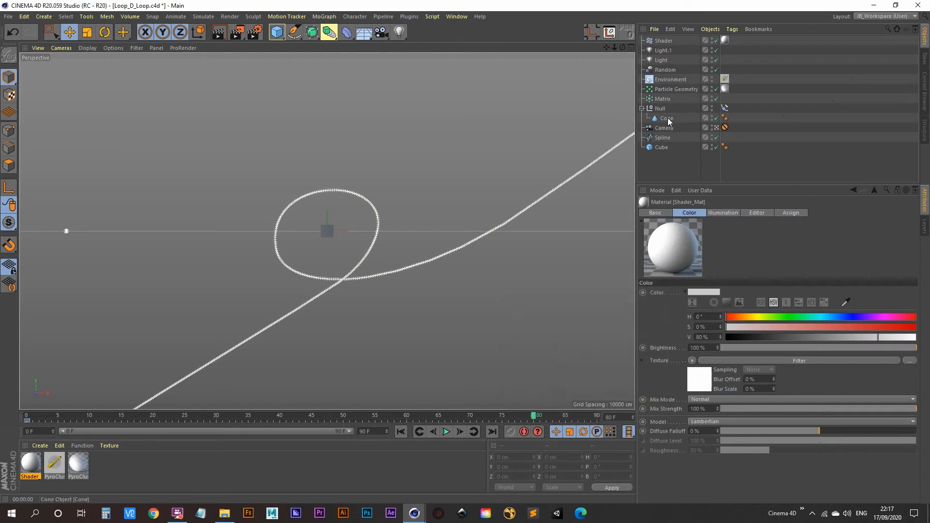
pyautogui.click(725, 109)
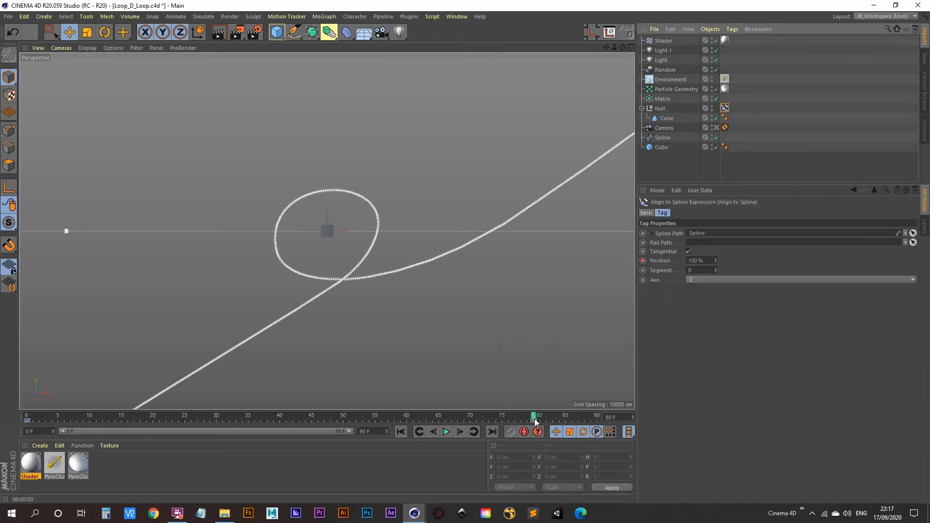
pyautogui.moveTo(534, 418); pyautogui.dragTo(508, 417)
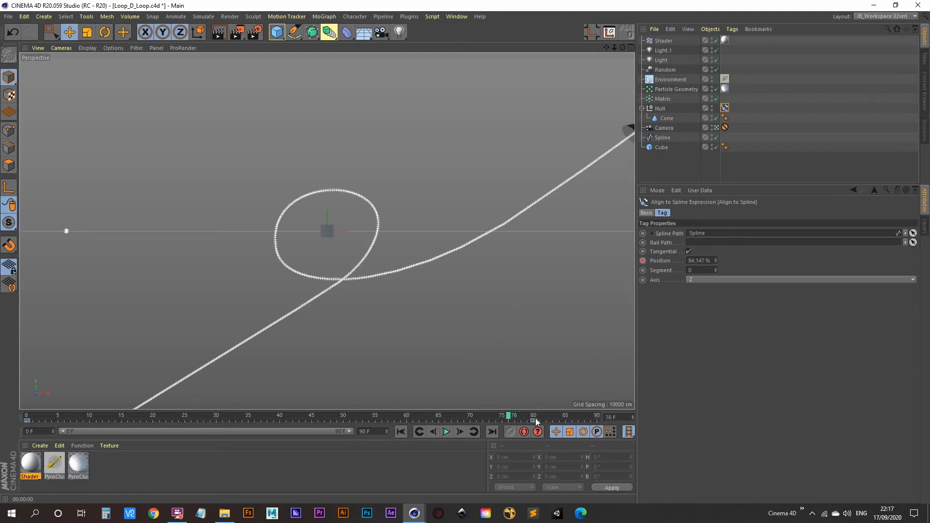
pyautogui.moveTo(508, 418); pyautogui.dragTo(535, 418)
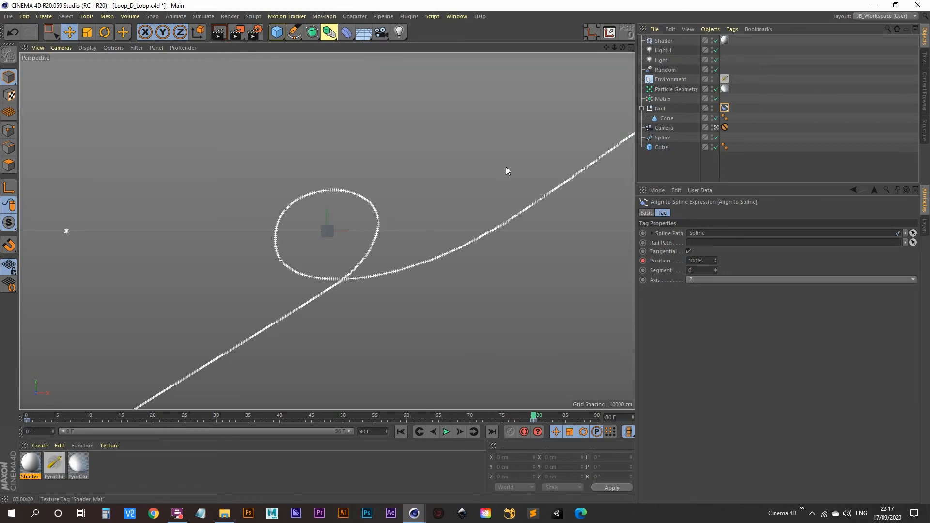
# Step: Set the Brightness of Shader_Mat's Filter shader to -100% at frame 80 and keyframe it
pyautogui.doubleClick(29, 465)
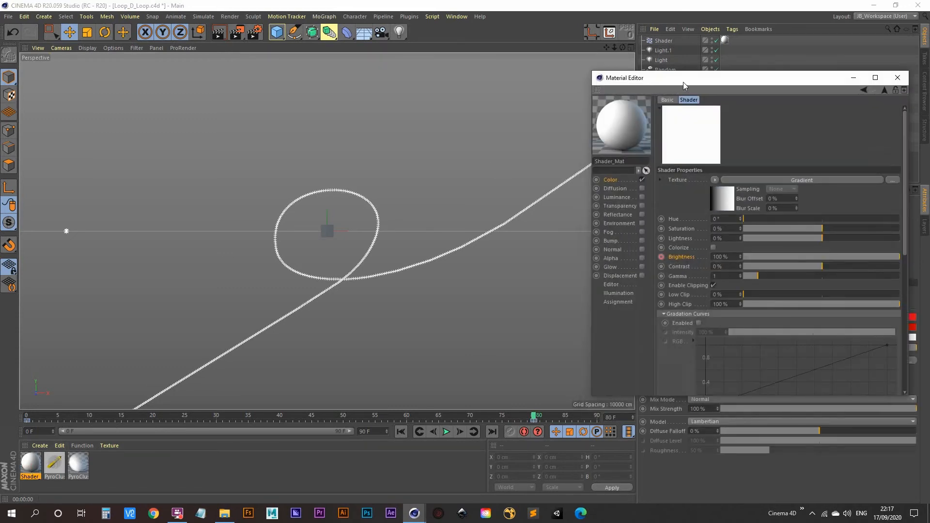
pyautogui.moveTo(717, 82); pyautogui.dragTo(642, 48)
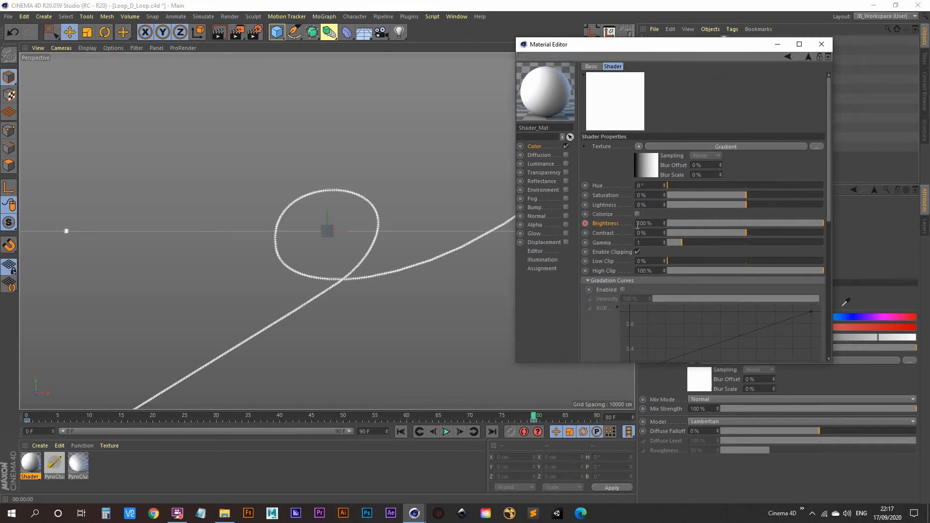
pyautogui.click(585, 226)
pyautogui.click(404, 432)
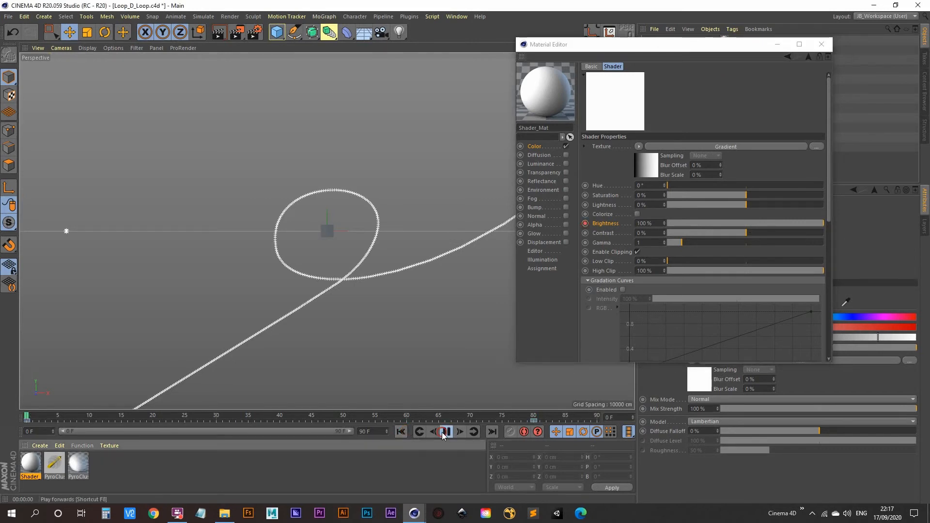
pyautogui.click(442, 432)
pyautogui.moveTo(412, 417); pyautogui.dragTo(533, 416)
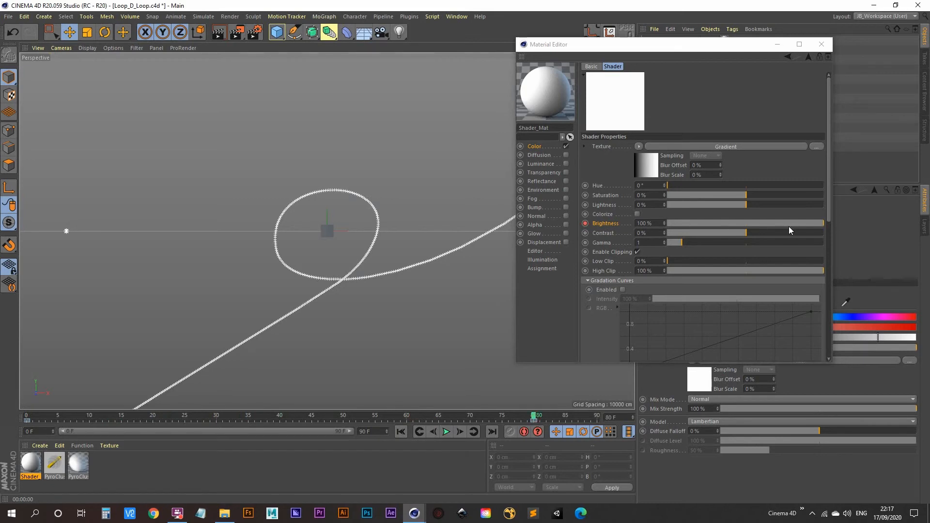
pyautogui.moveTo(788, 225); pyautogui.dragTo(625, 227)
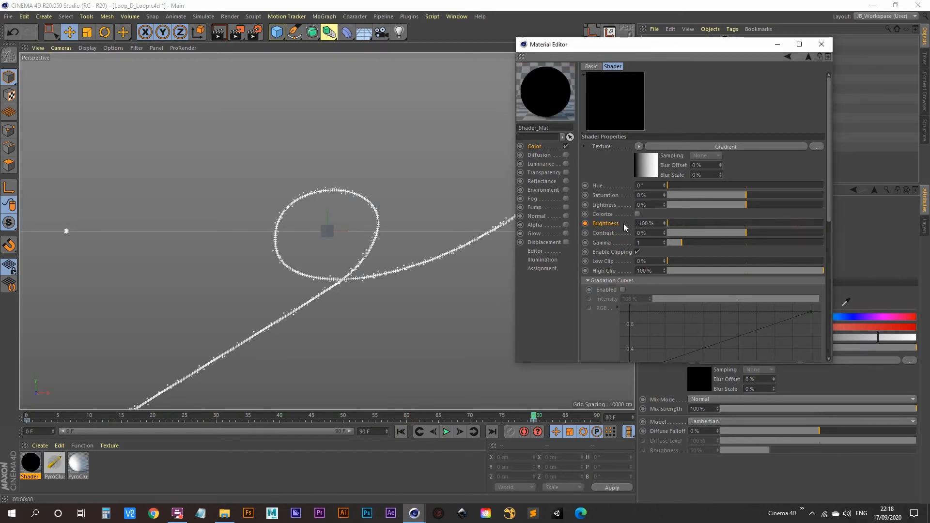
pyautogui.click(585, 224)
# Step: Close the material's settings and play the animation from the start to check how the clones scale along the spline
pyautogui.click(402, 431)
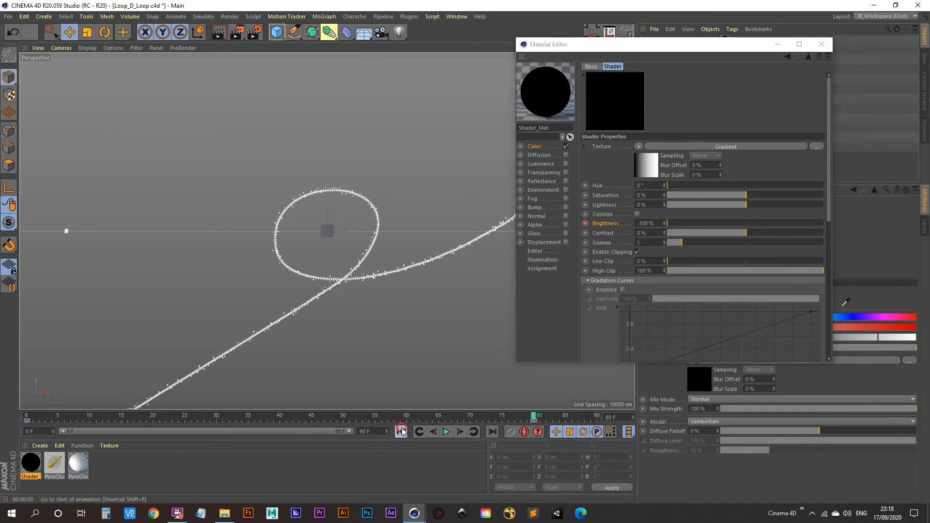
pyautogui.click(447, 432)
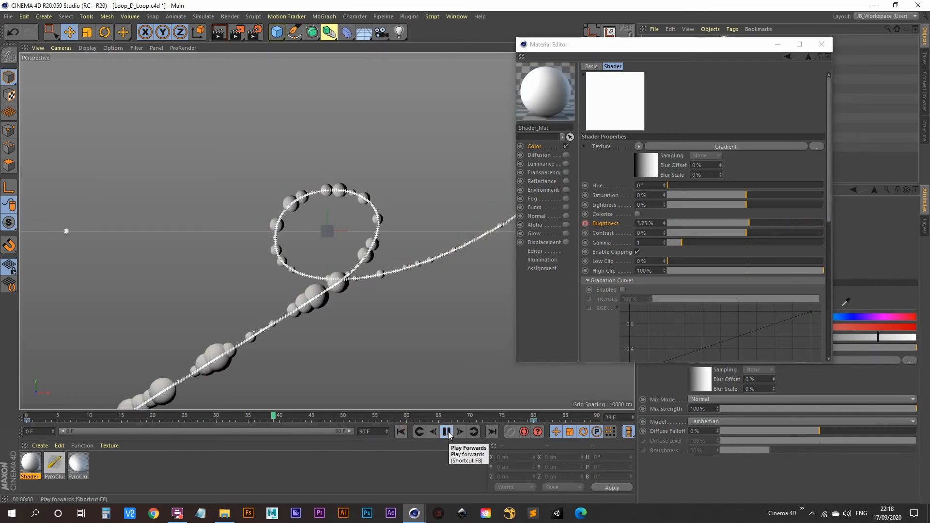
pyautogui.click(447, 432)
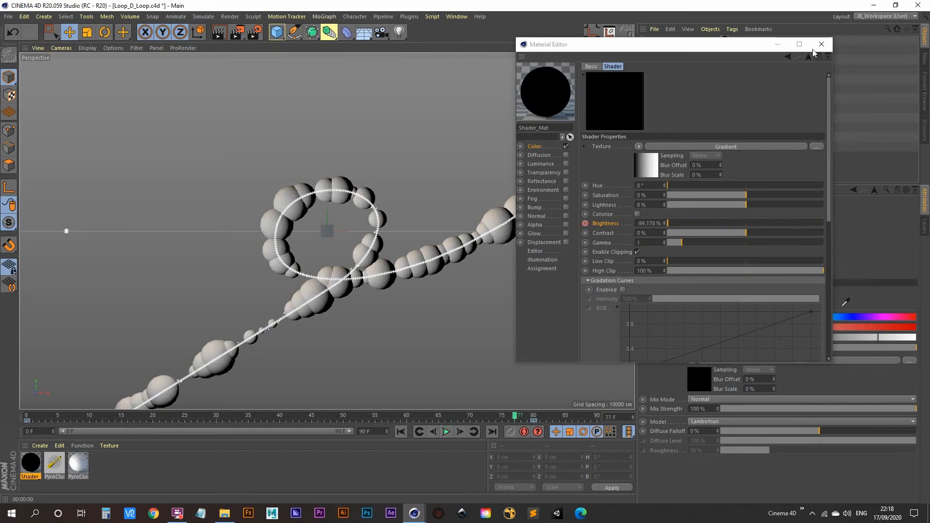
pyautogui.click(821, 44)
pyautogui.click(402, 431)
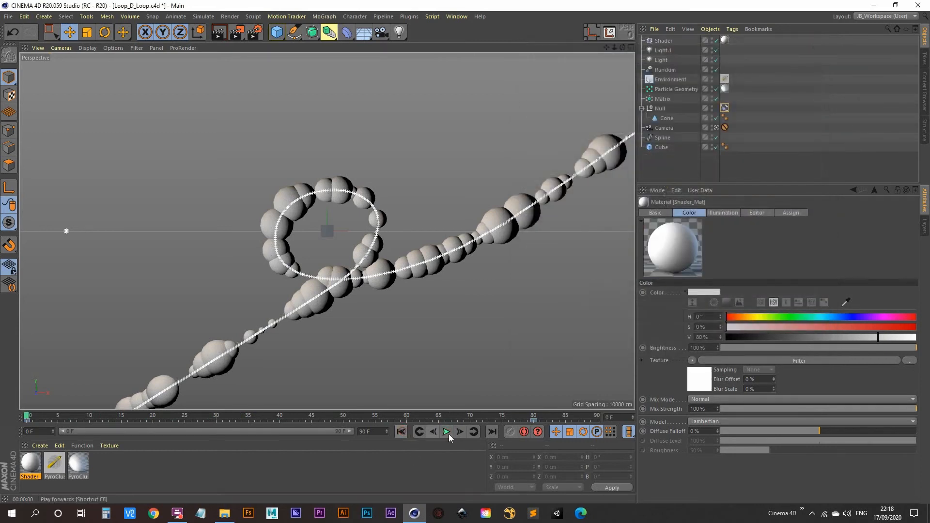
pyautogui.click(448, 433)
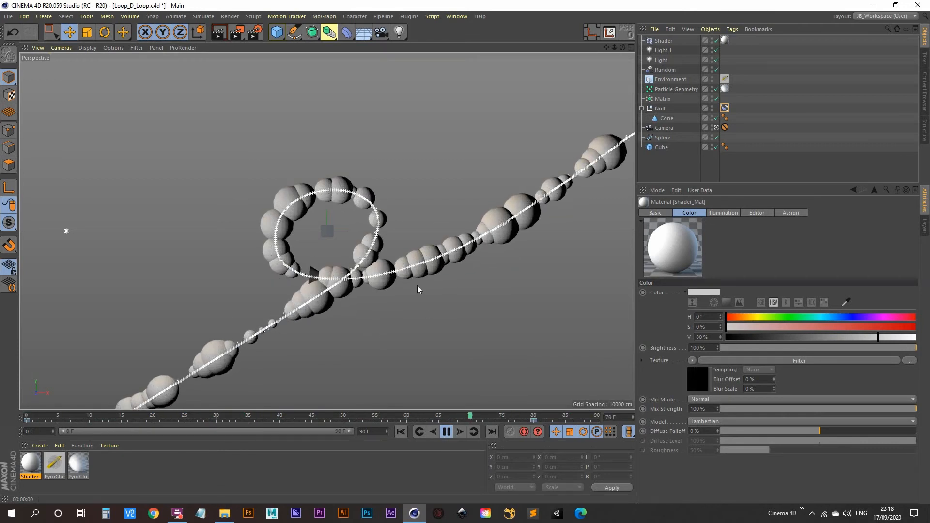
pyautogui.click(447, 432)
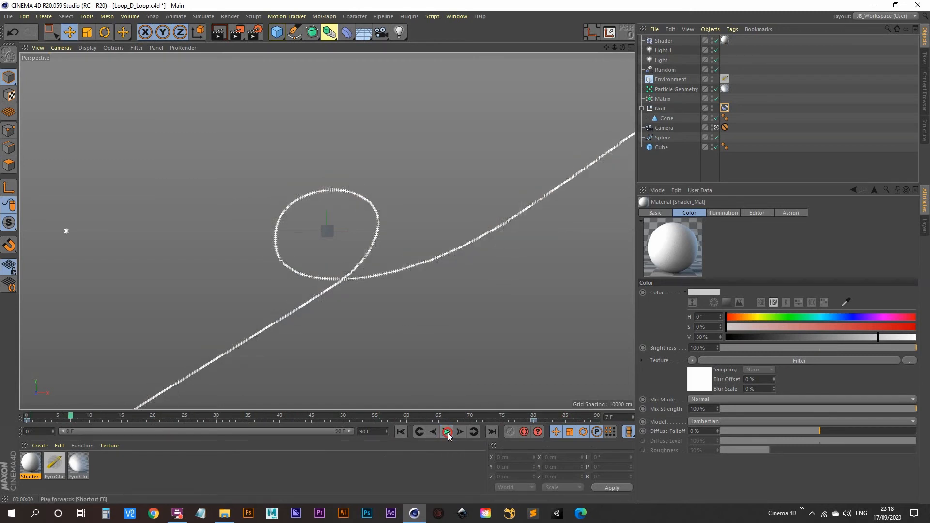
# Step: Play the animation to about frame 84 to review how the clones grow relative to the moving cone
pyautogui.click(448, 432)
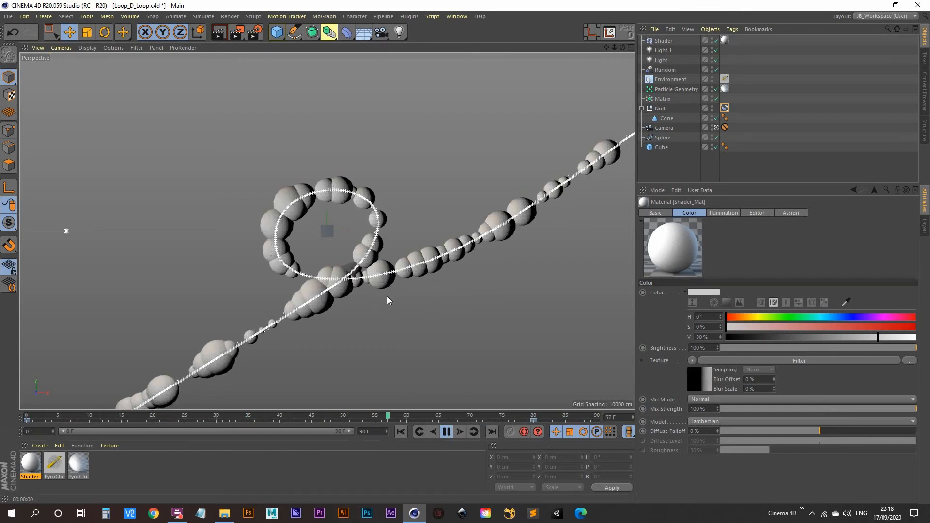
pyautogui.click(448, 432)
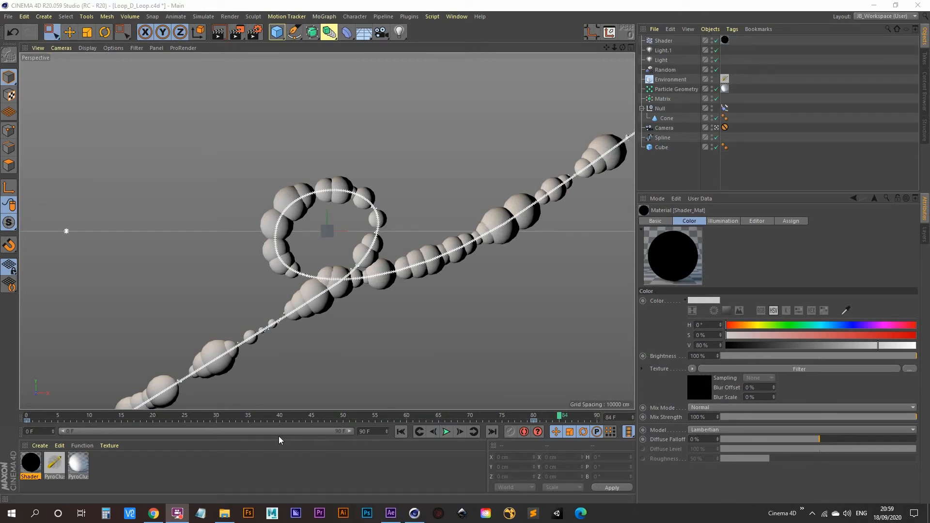
# Step: Open the Timeline and dock it between the viewport and the animation bar
pyautogui.hotkey('shift', 'F3')
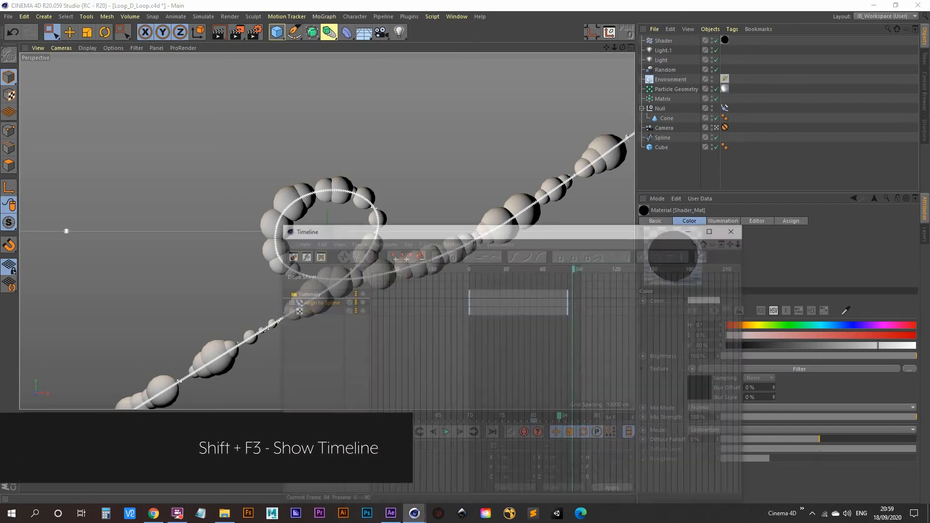
pyautogui.moveTo(519, 232); pyautogui.dragTo(662, 162)
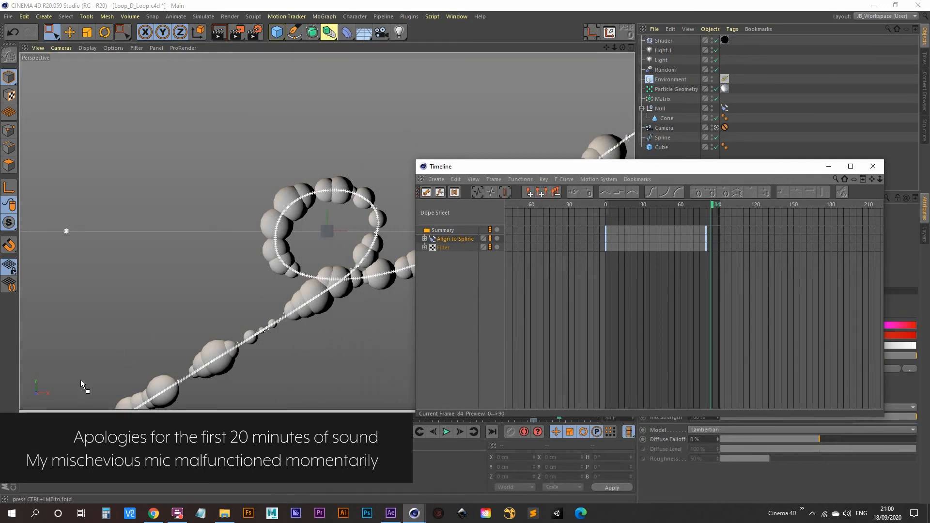
pyautogui.keyDown('ctrl'); pyautogui.click(58, 408); pyautogui.keyUp('ctrl')
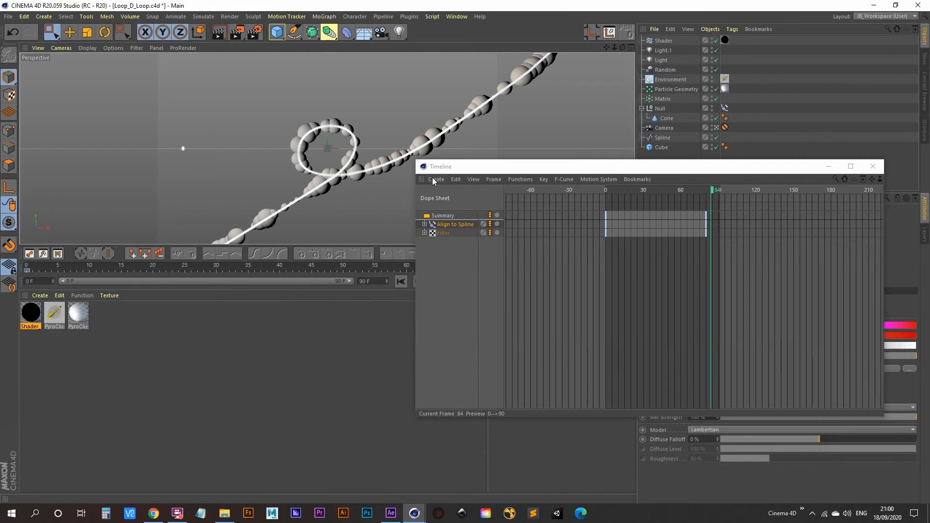
pyautogui.moveTo(55, 254); pyautogui.dragTo(52, 259)
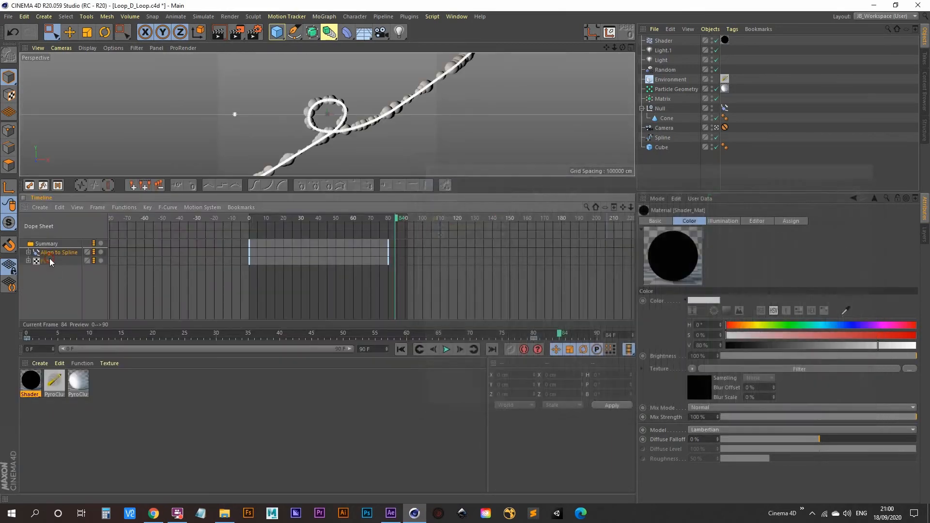
# Step: Remove the Timeline's icon palette from the layout and resize the docked Timeline and viewport to share the space
pyautogui.rightClick(21, 185)
pyautogui.click(58, 190)
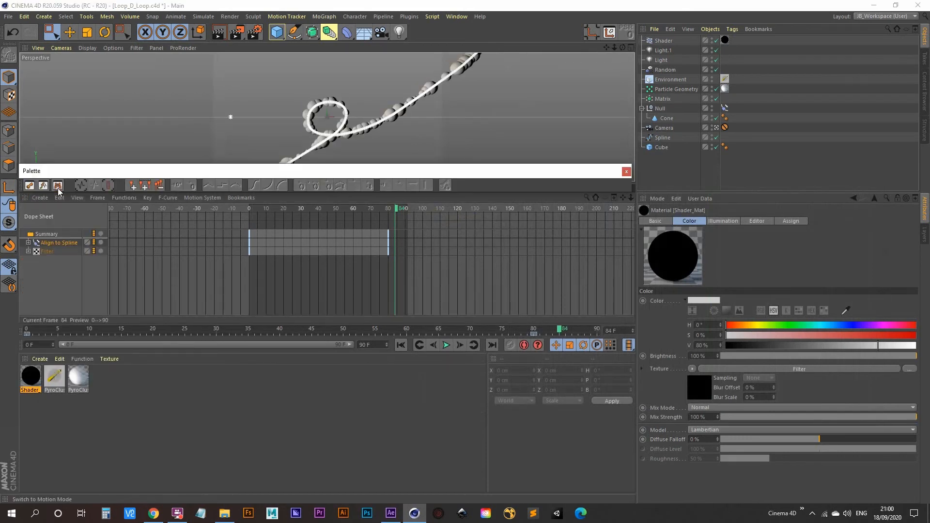
pyautogui.click(627, 170)
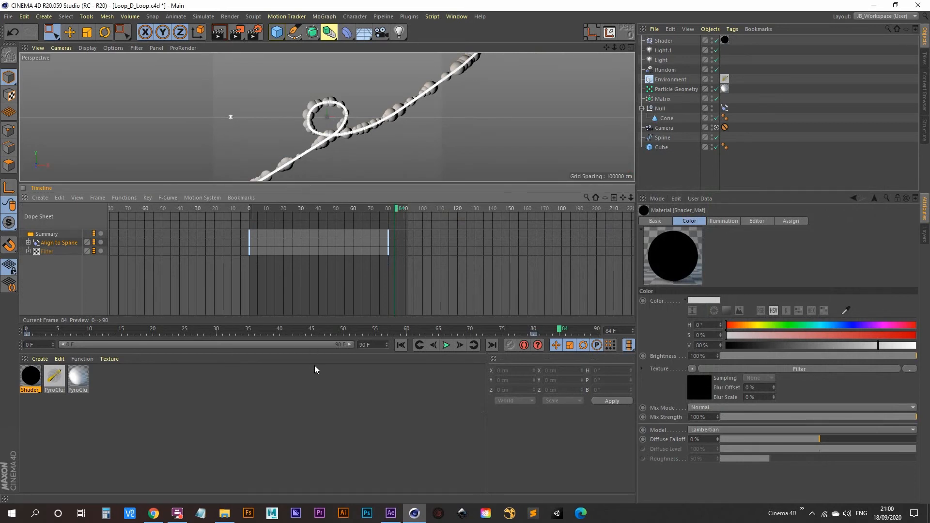
pyautogui.moveTo(317, 351); pyautogui.dragTo(302, 430)
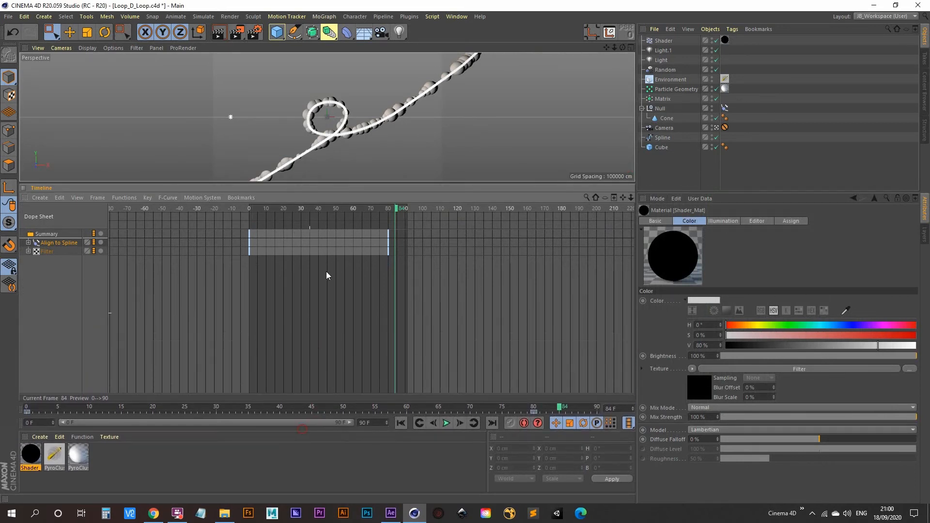
pyautogui.moveTo(385, 188); pyautogui.dragTo(240, 260)
# Step: Shift the Filter's Brightness keys in the Timeline to frames 40 and 120
pyautogui.press('F8')
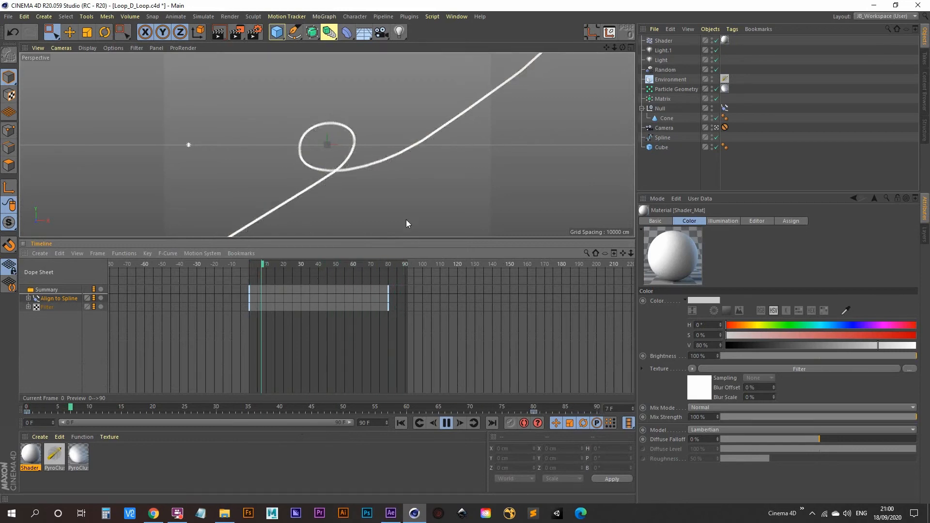
pyautogui.press('F8')
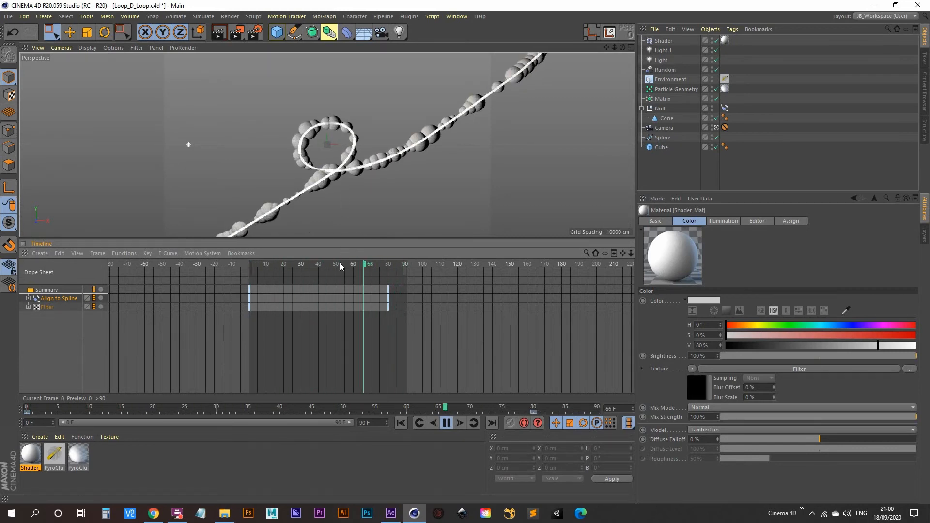
pyautogui.click(46, 307)
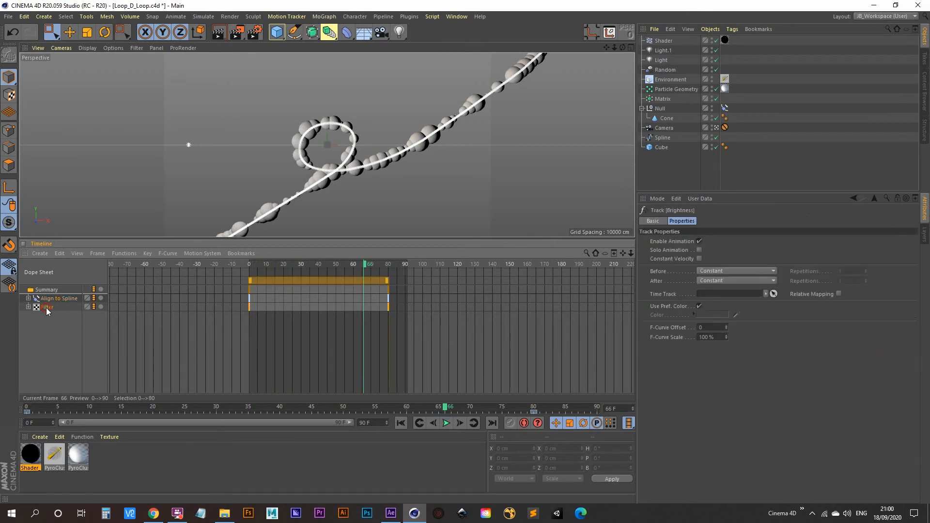
pyautogui.moveTo(306, 282); pyautogui.dragTo(118, 261)
# Step: Replay the animation from the start to check the shifted Brightness timing, stopping at frame 46
pyautogui.press('F8')
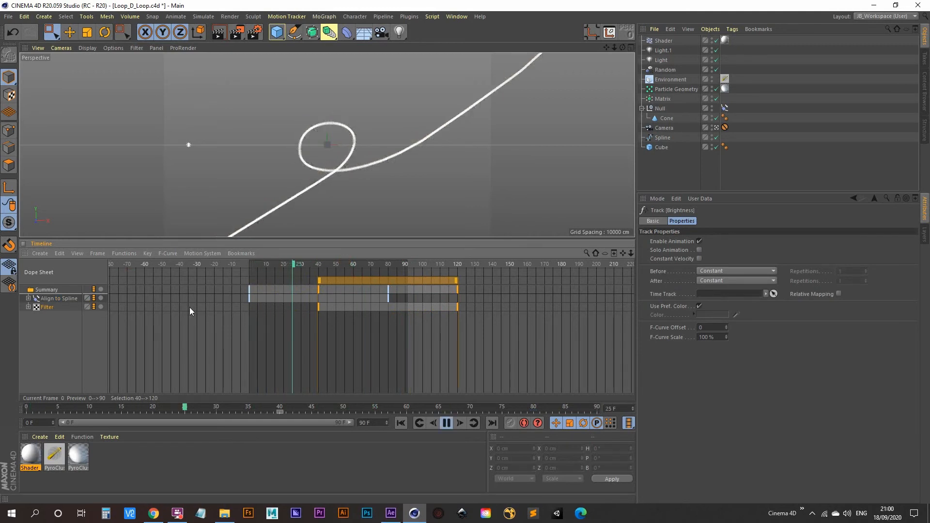
pyautogui.press('F8')
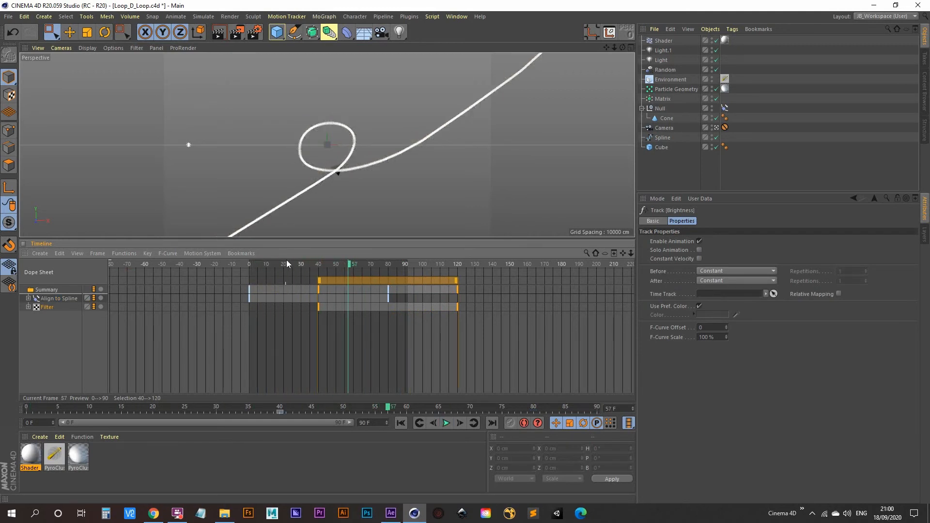
pyautogui.moveTo(334, 265); pyautogui.dragTo(231, 268)
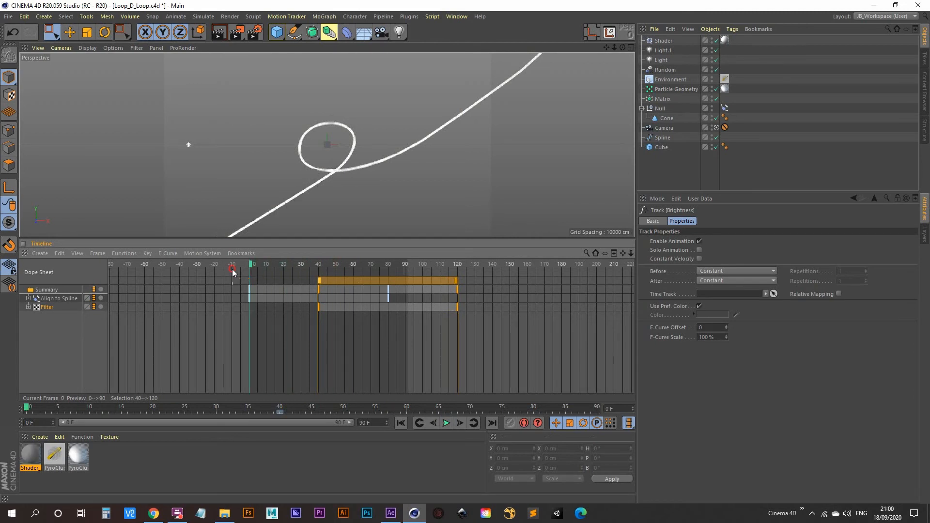
pyautogui.press('F8')
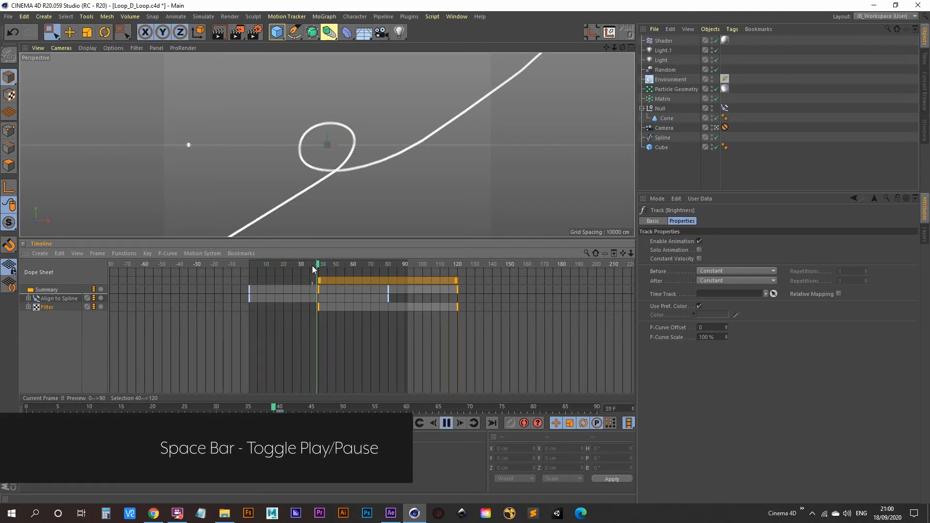
pyautogui.moveTo(310, 264); pyautogui.dragTo(203, 263)
pyautogui.press('space')
pyautogui.press('space')
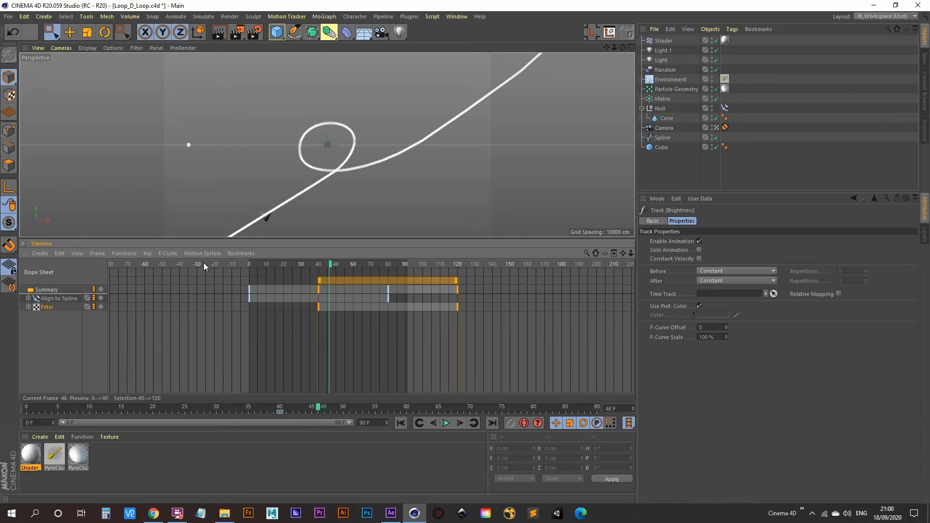
# Step: Render the view at frames 46 and 60 to compare the trail with the cone's position
pyautogui.hotkey('ctrl', 'r')
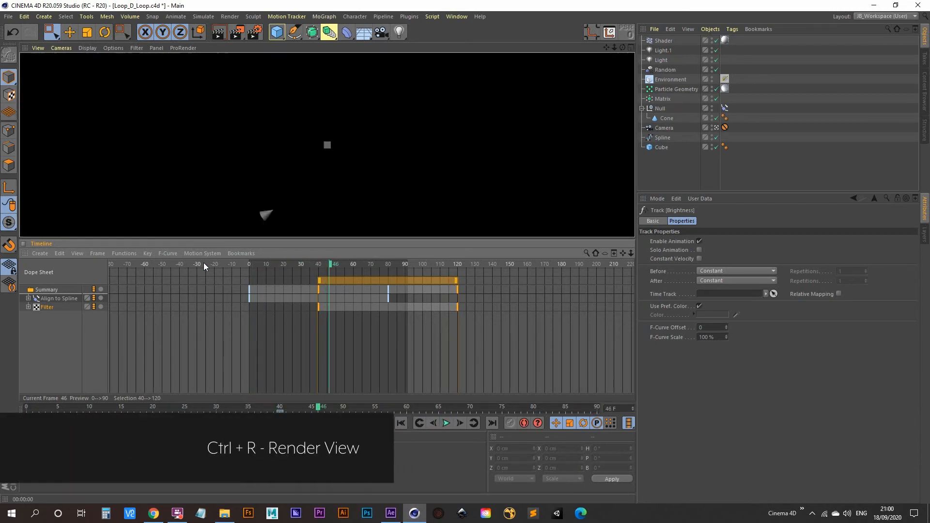
pyautogui.press('space')
pyautogui.press('space')
pyautogui.hotkey('ctrl', 'r')
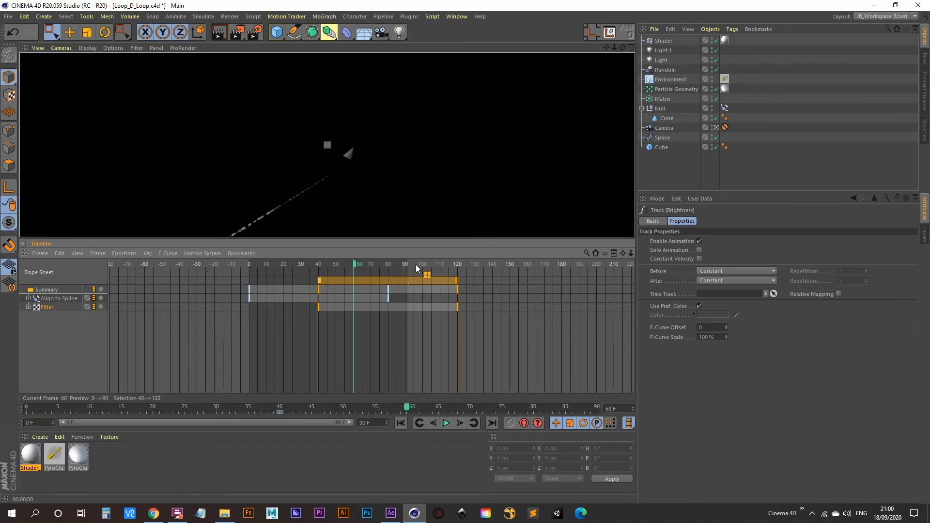
# Step: Set the project's end frame to 300 and extend the preview range to the full length
pyautogui.moveTo(380, 422); pyautogui.dragTo(306, 420)
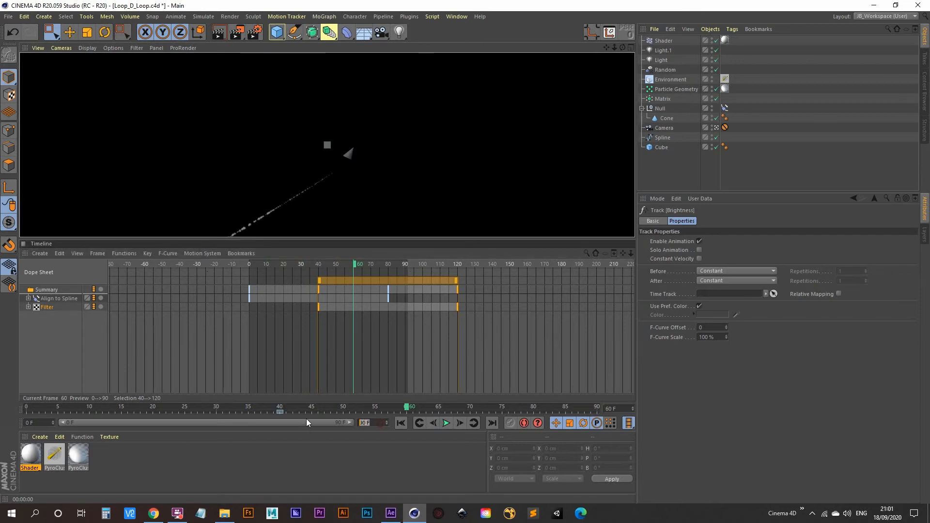
pyautogui.write('300')
pyautogui.press('Return')
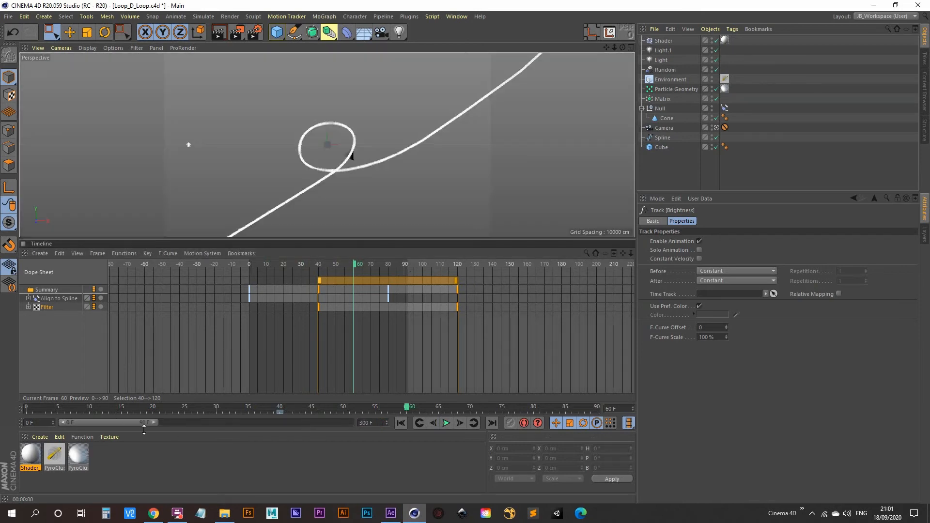
pyautogui.doubleClick(130, 422)
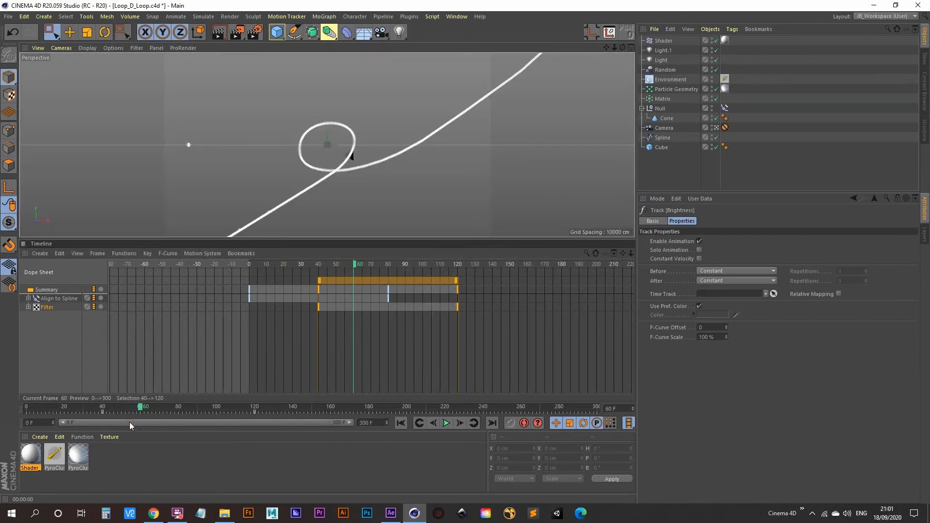
# Step: Play the extended animation from the start and render the view at frames 58 and 68 to inspect the trail
pyautogui.click(445, 422)
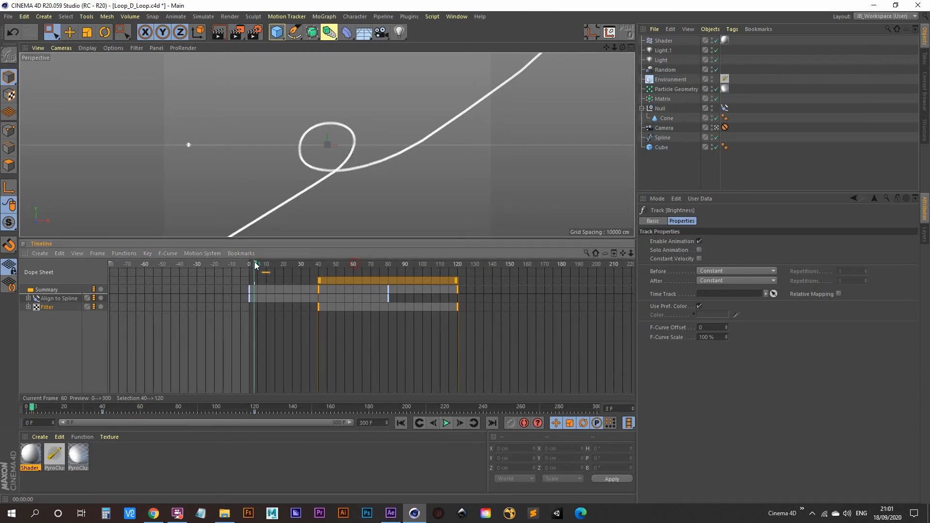
pyautogui.press('F8')
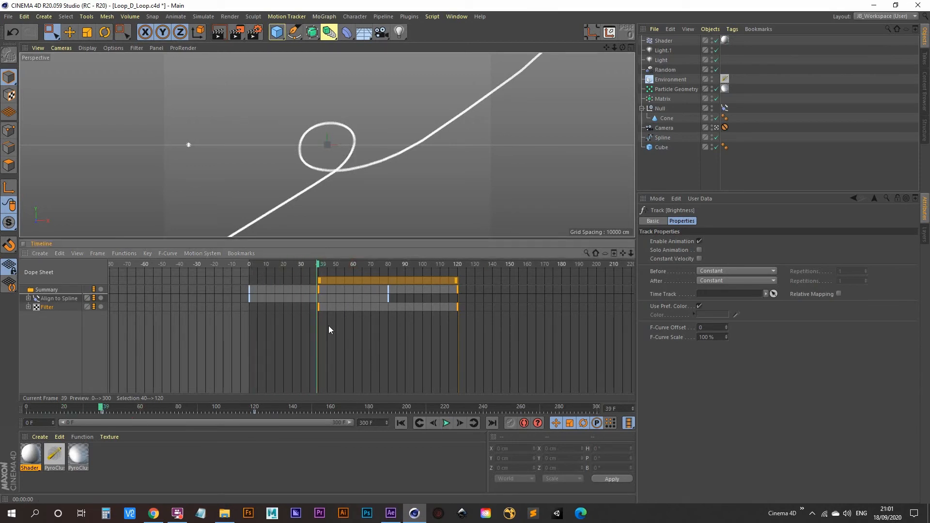
pyautogui.press('F8')
pyautogui.press('F8')
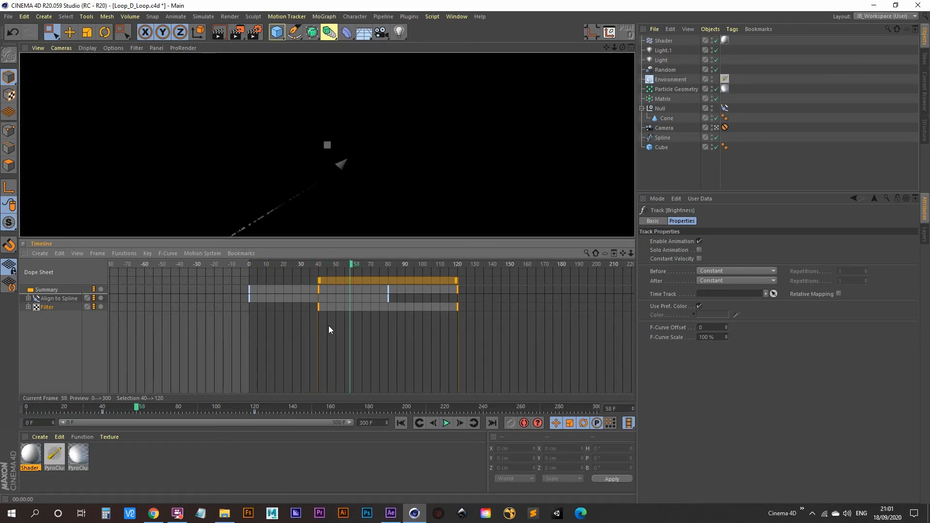
pyautogui.press('F8')
pyautogui.press('F8')
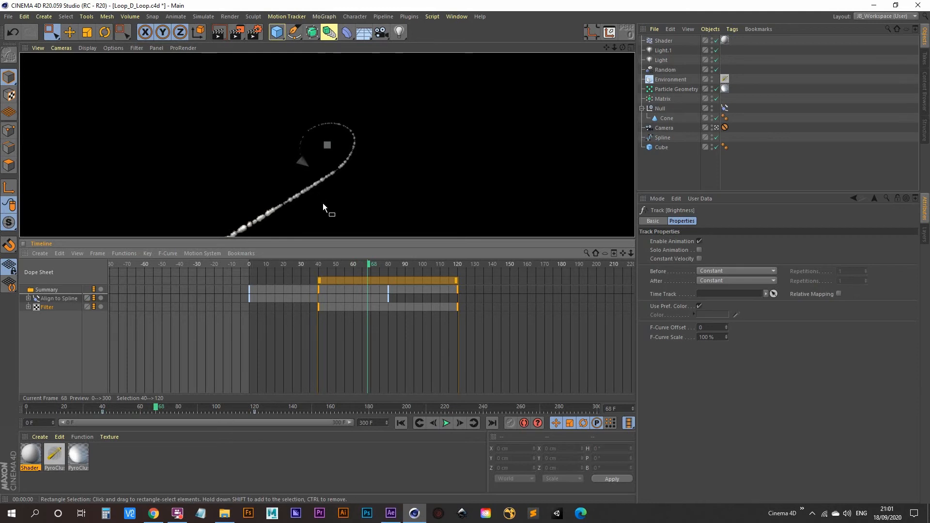
# Step: Switch to Live Selection, play on to frame 80 and render the view to inspect the trail around the loop
pyautogui.press('9')
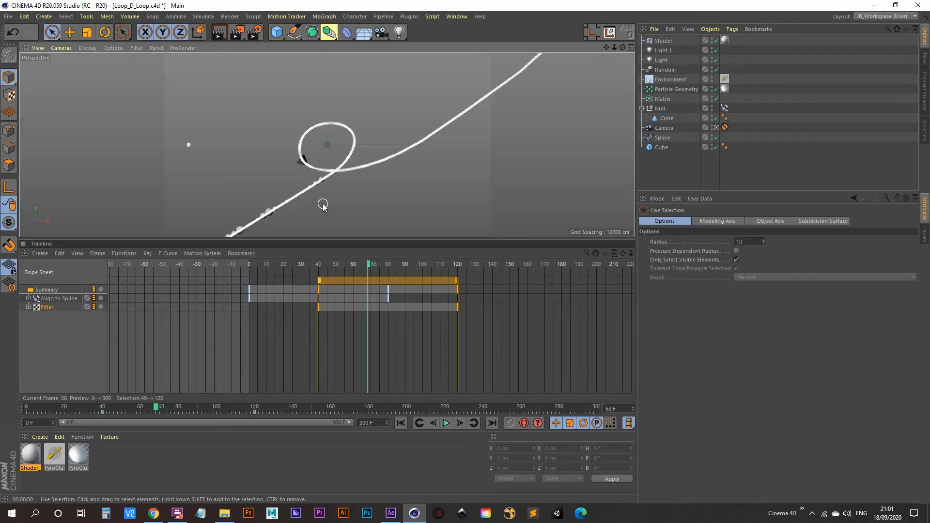
pyautogui.click(368, 264)
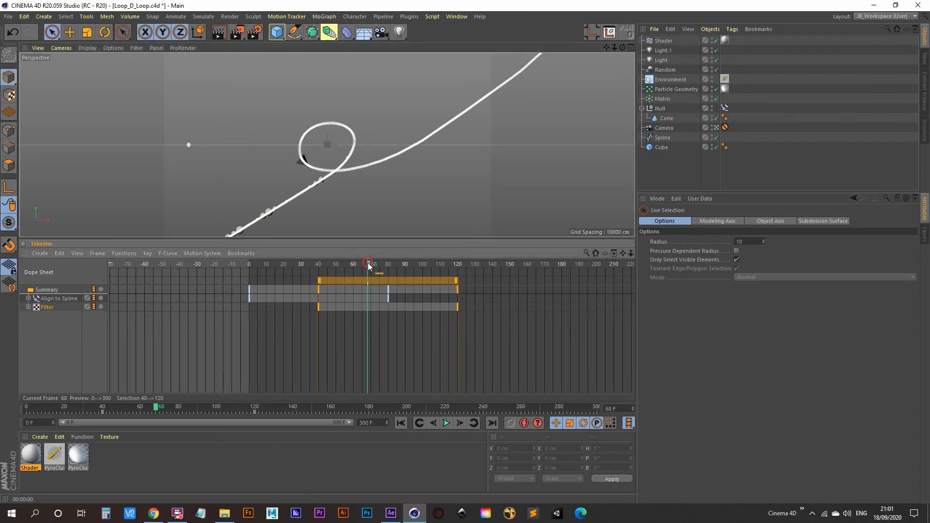
pyautogui.press('F8')
pyautogui.press('F8')
pyautogui.hotkey('ctrl', 'r')
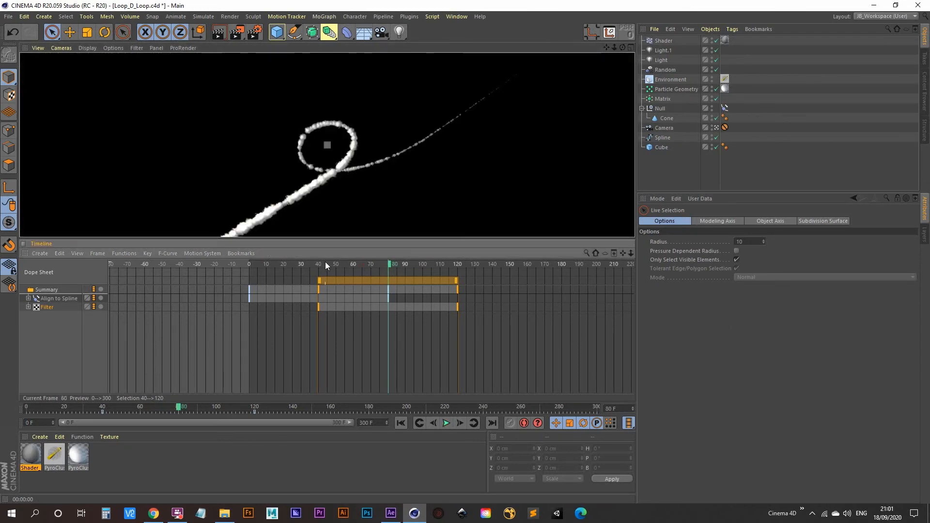
# Step: Rewind to frame 0, play to frame 50 and render the view to check where the trail starts behind the cone
pyautogui.moveTo(367, 263); pyautogui.dragTo(235, 264)
pyautogui.press('F8')
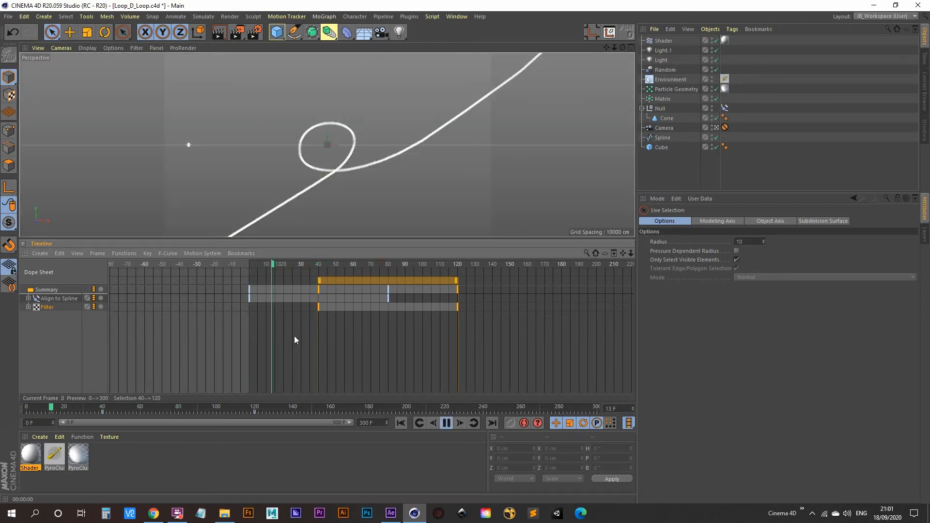
pyautogui.press('F8')
pyautogui.press('F8')
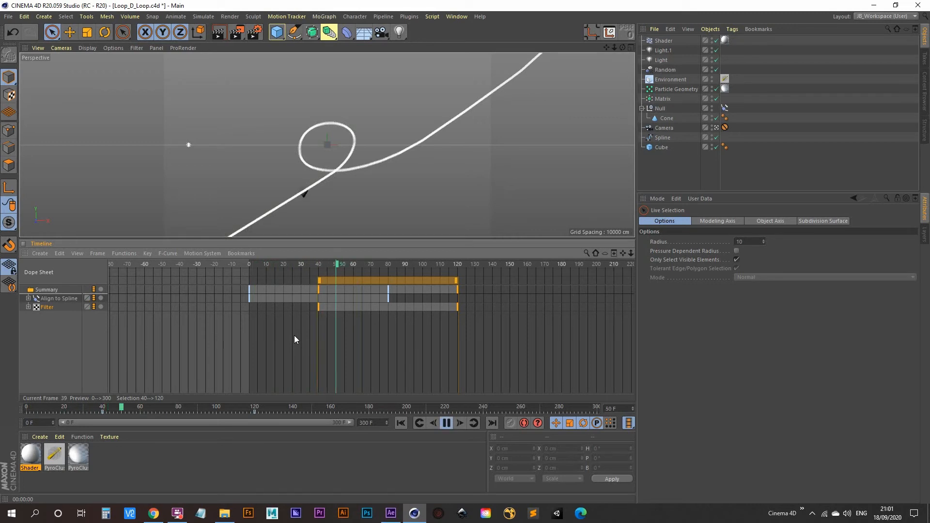
pyautogui.press('F8')
pyautogui.hotkey('ctrl', 'r')
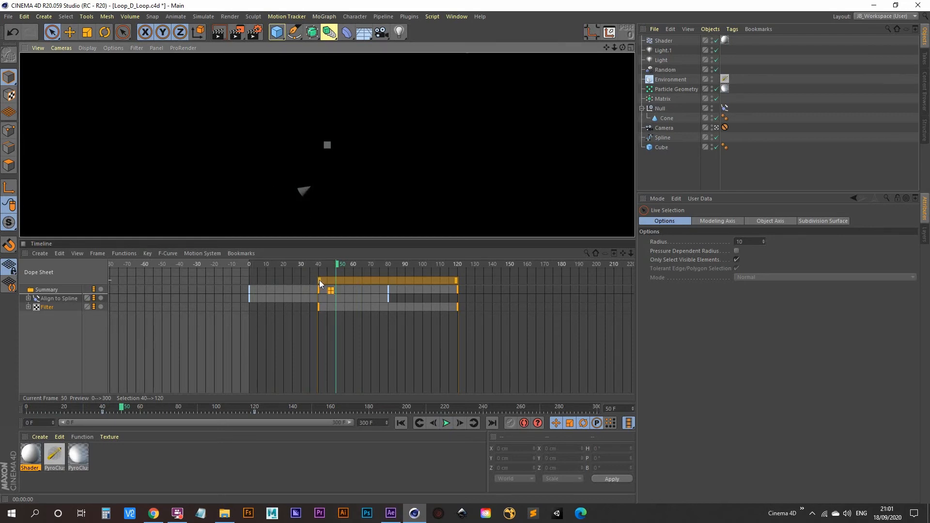
# Step: Move the Filter's first Brightness key to frame 30 and render the view at frame 46 to check the trail
pyautogui.moveTo(319, 280); pyautogui.dragTo(313, 282)
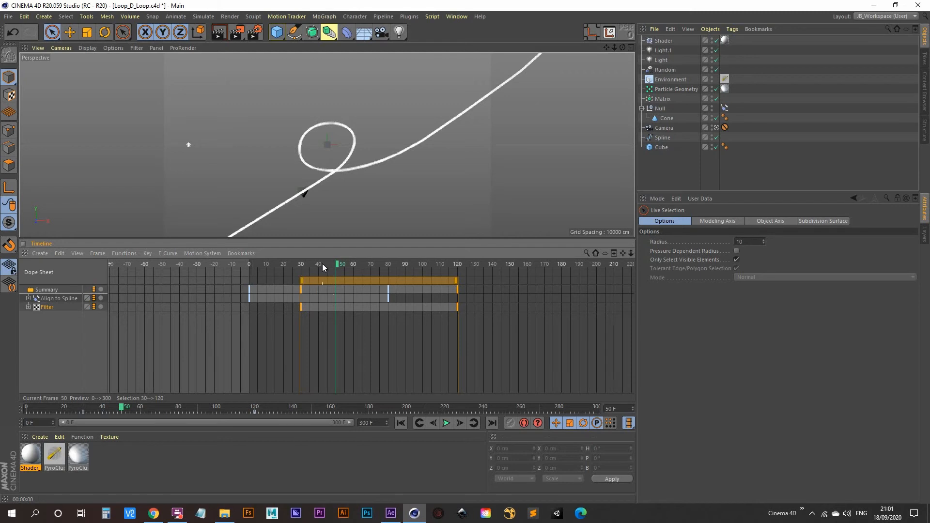
pyautogui.hotkey('shift', 'g')
pyautogui.press('F8')
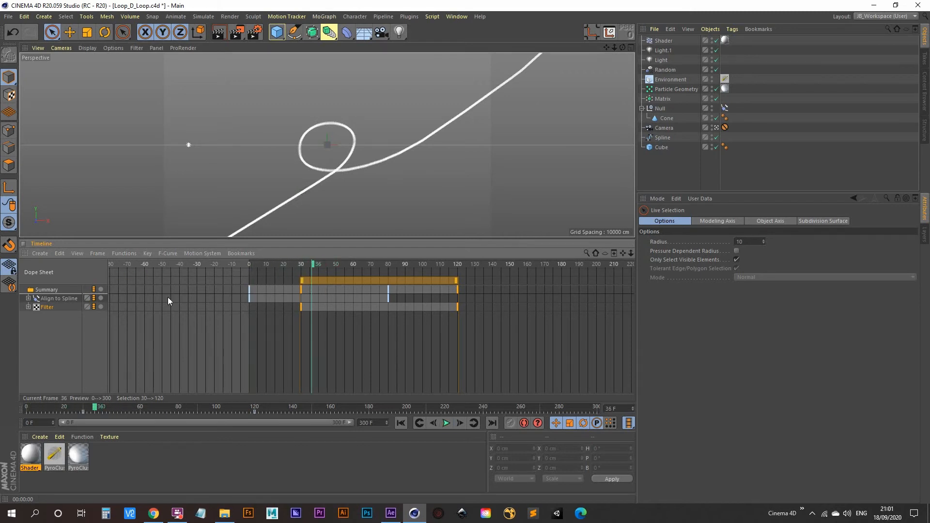
pyautogui.press('F8')
pyautogui.hotkey('ctrl', 'r')
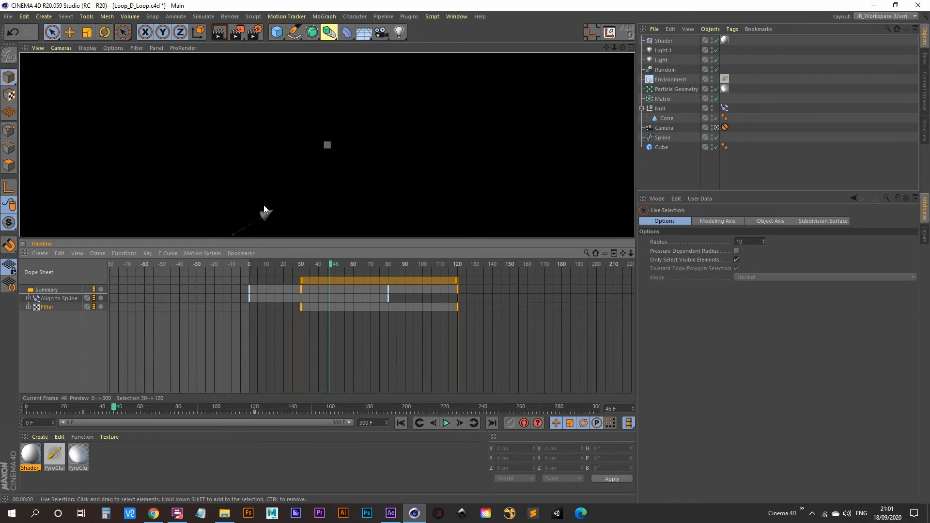
# Step: Play on to frame 55 and render the view to check the trail against the cone
pyautogui.press('F8')
pyautogui.press('F8')
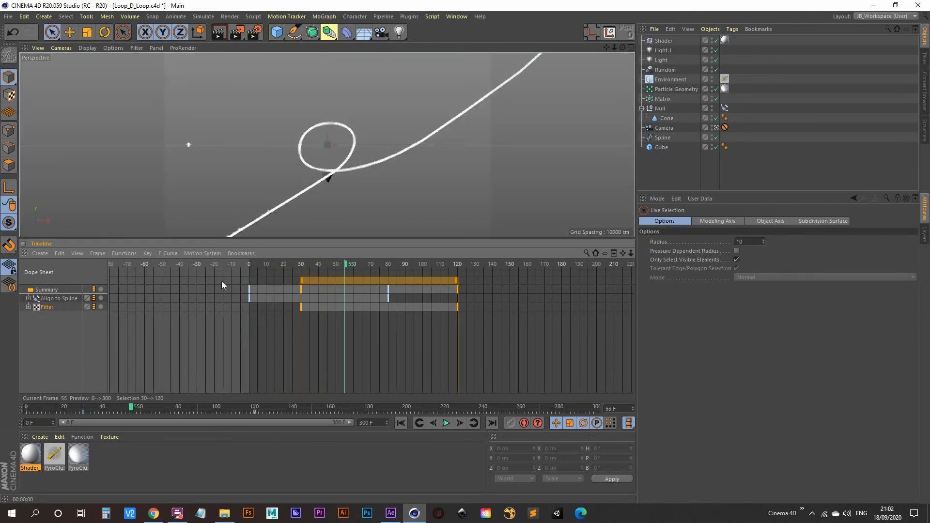
pyautogui.hotkey('ctrl', 'r')
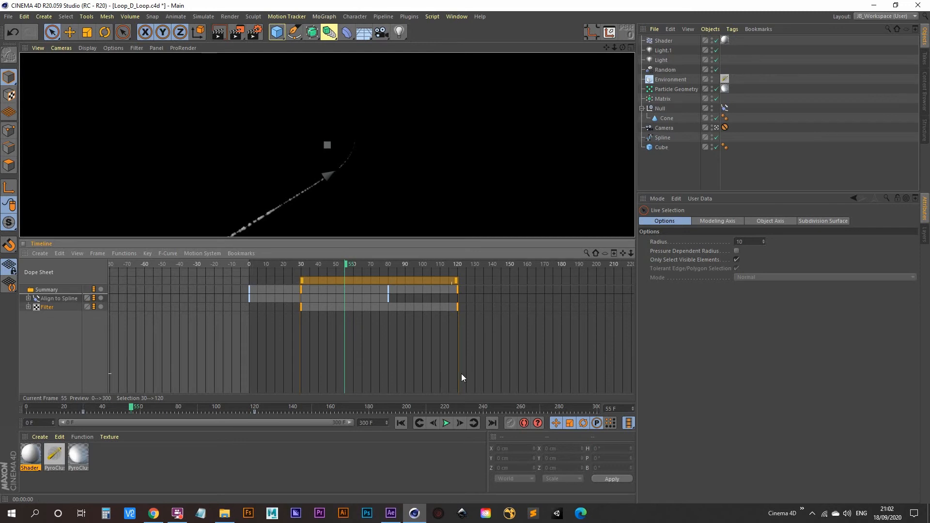
# Step: Switch the timeline to F-Curve mode and lengthen both Filter Brightness key tangents to about 25 frames
pyautogui.press('Tab')
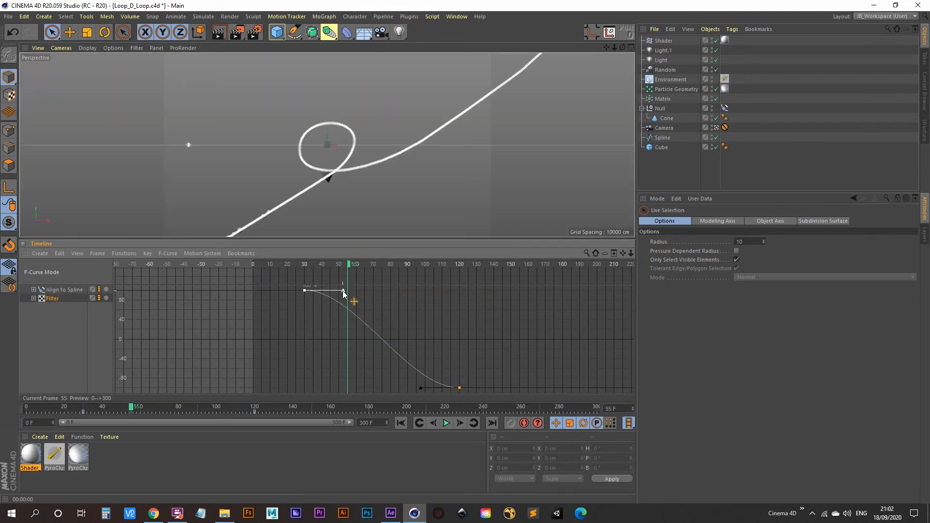
pyautogui.moveTo(343, 291); pyautogui.dragTo(341, 291)
pyautogui.moveTo(345, 290); pyautogui.dragTo(350, 344)
pyautogui.hotkey('ctrl', 'z')
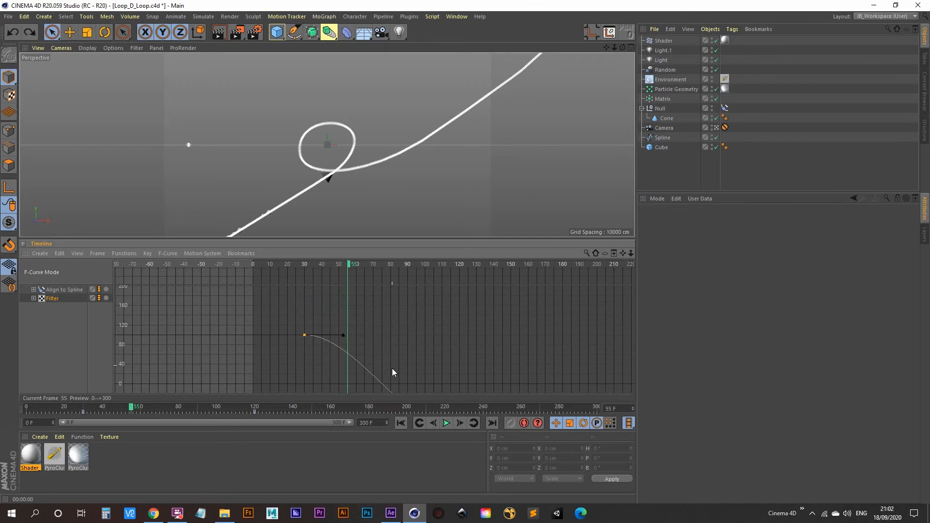
pyautogui.keyDown('alt'); pyautogui.moveTo(393, 370); pyautogui.dragTo(381, 326, button='middle'); pyautogui.keyUp('alt')
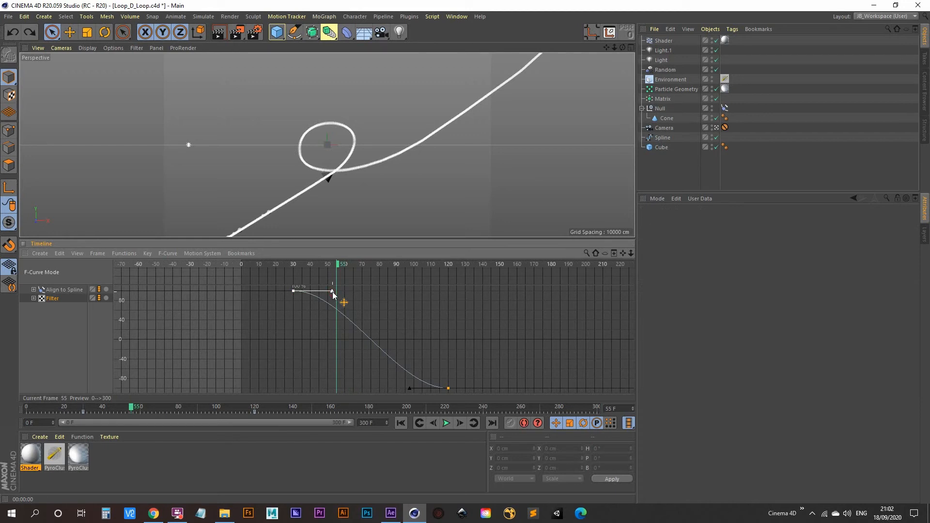
pyautogui.moveTo(333, 294); pyautogui.dragTo(336, 294)
pyautogui.moveTo(336, 292); pyautogui.dragTo(224, 276)
# Step: Play from the start and render the view at frames 50 and 57 to check the trail
pyautogui.press('F8')
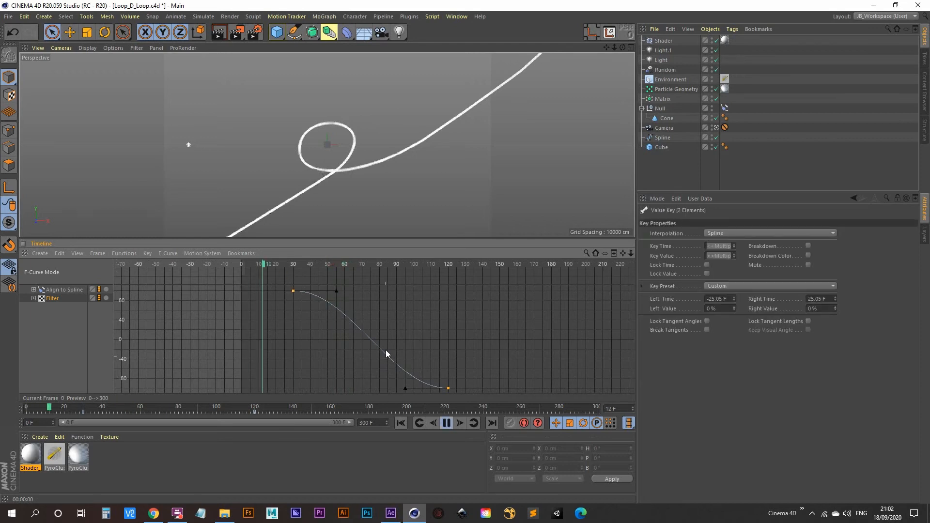
pyautogui.press('F8')
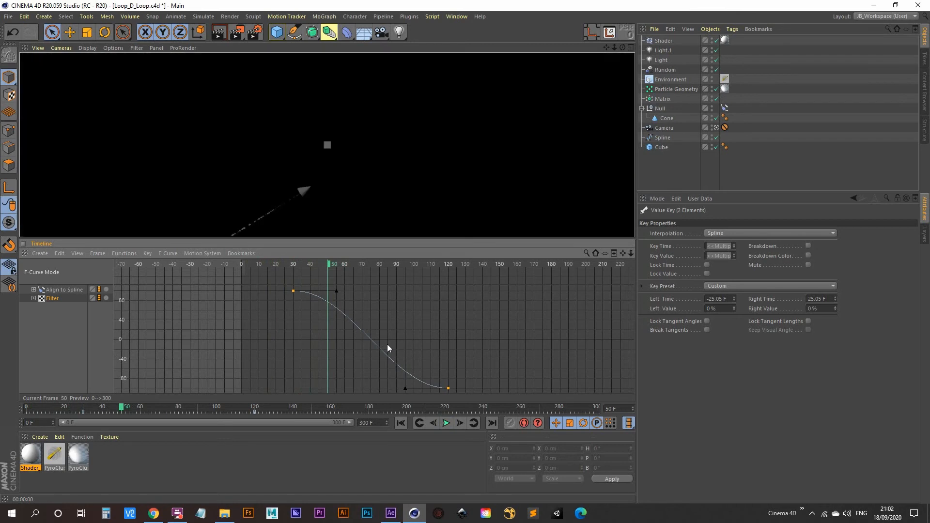
pyautogui.press('F8')
pyautogui.press('F8')
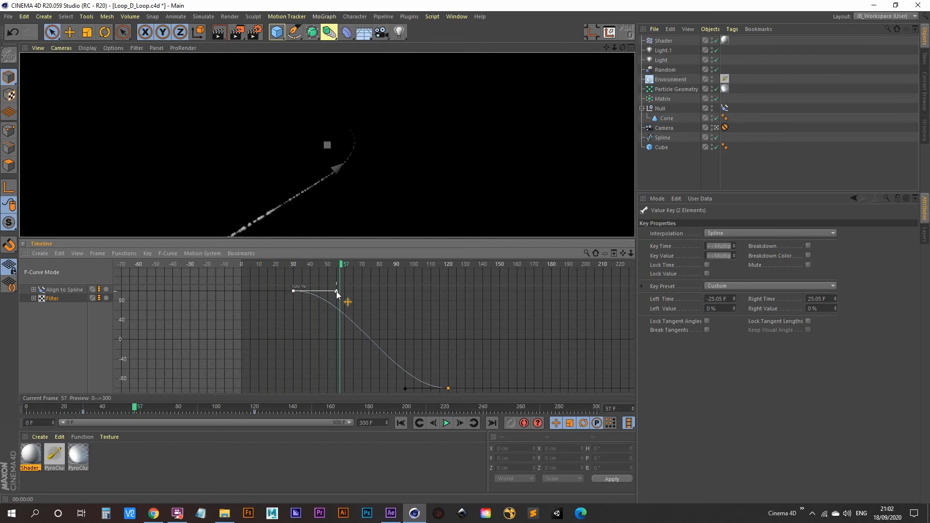
# Step: Lengthen both Brightness key tangents to about 29 frames, then play to frames 51 and 58 to check the trail
pyautogui.moveTo(336, 292); pyautogui.dragTo(214, 264)
pyautogui.press('F8')
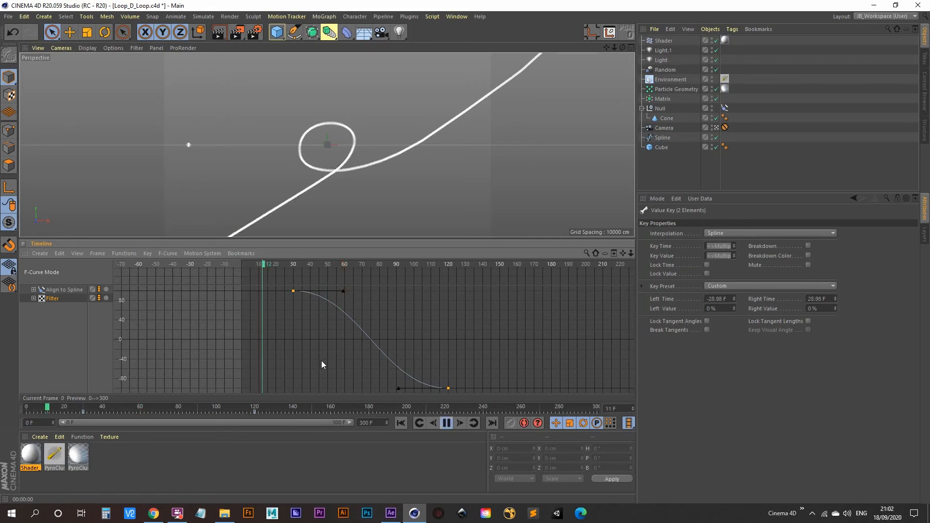
pyautogui.press('F8')
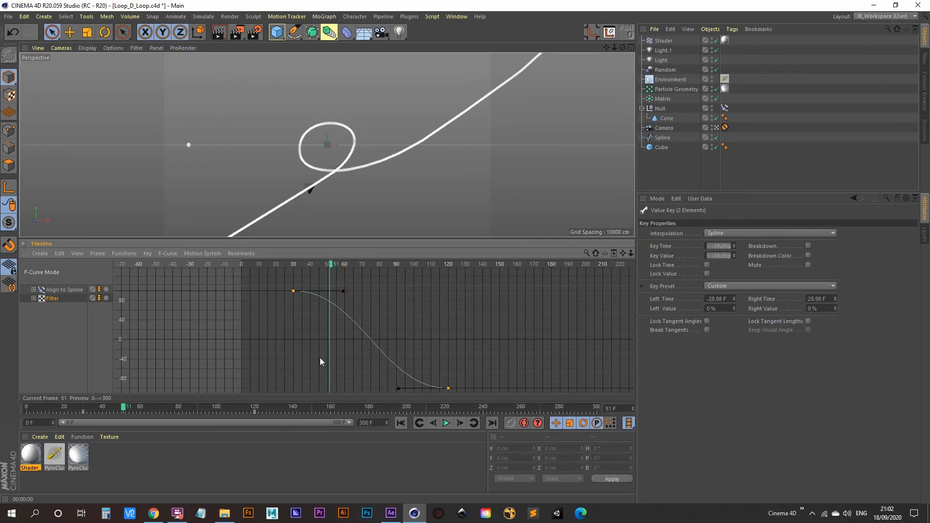
pyautogui.press('F8')
pyautogui.press('F8')
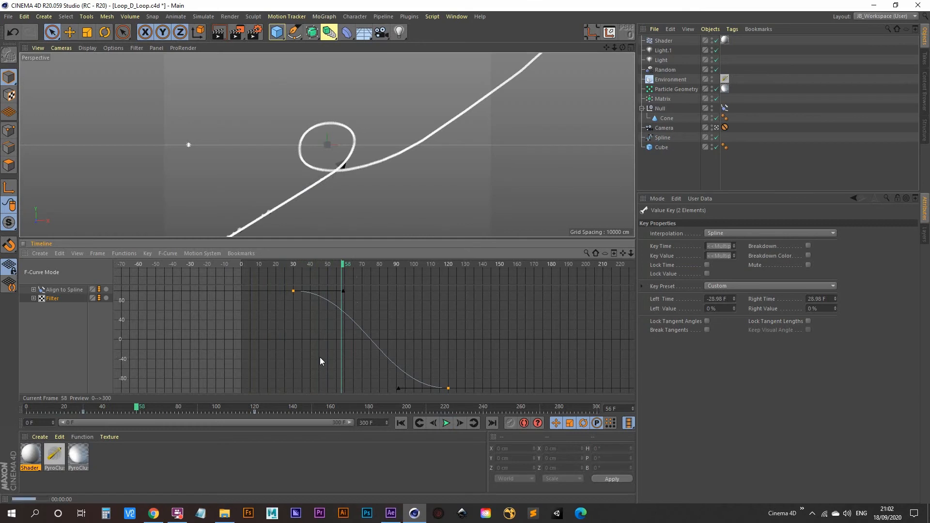
# Step: Lengthen both Brightness key tangents to about 34 frames, then play to frames 51 and 60 to check the trail
pyautogui.moveTo(344, 291); pyautogui.dragTo(277, 271)
pyautogui.press('F8')
pyautogui.press('F8')
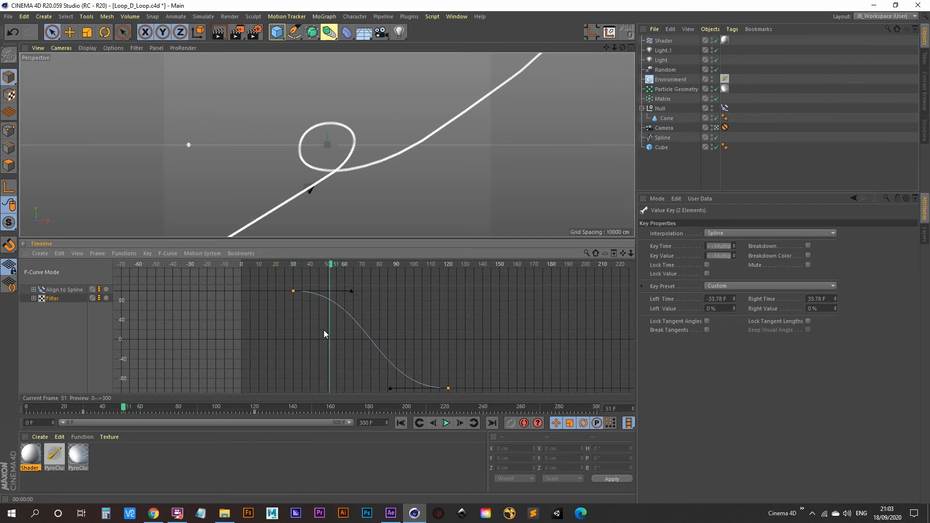
pyautogui.press('F8')
pyautogui.press('F8')
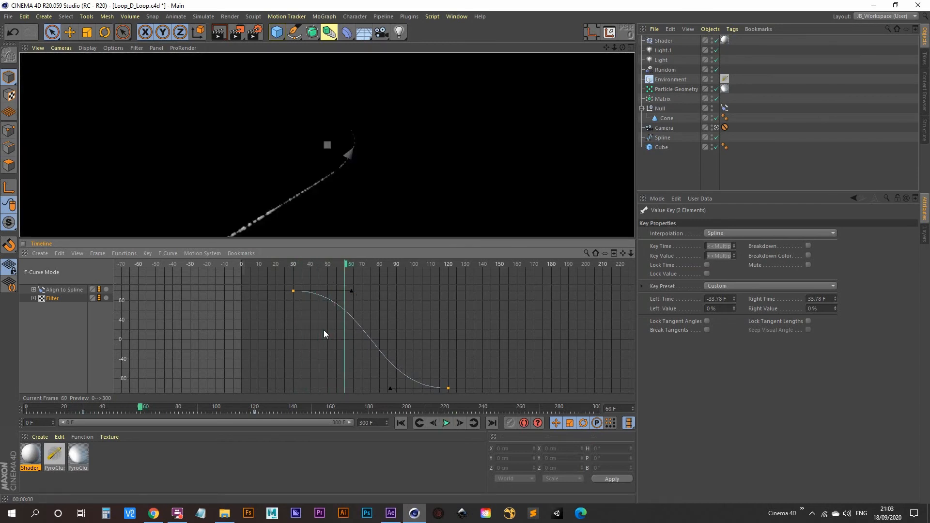
# Step: Lengthen both Brightness key tangents to about 41 frames and render the view at frames 54, 61 and 71
pyautogui.moveTo(352, 292); pyautogui.dragTo(364, 291)
pyautogui.press('F8')
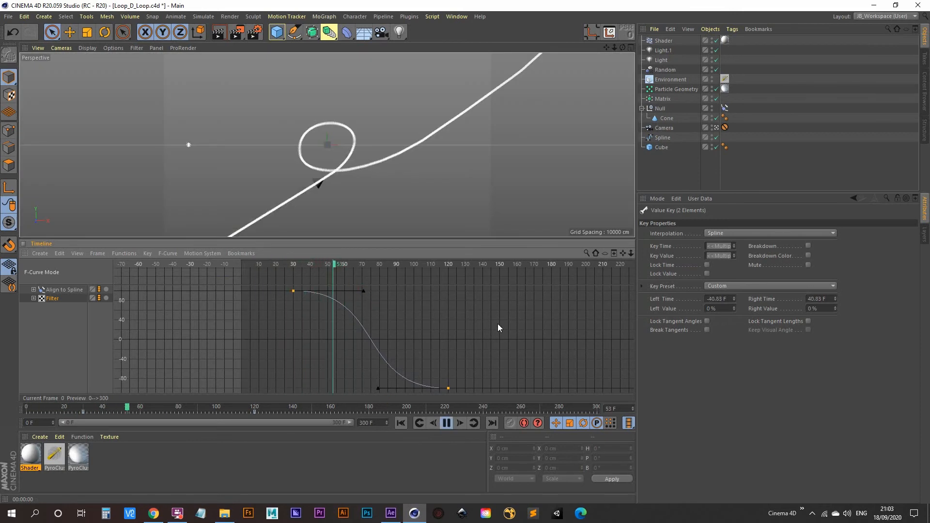
pyautogui.press('F8')
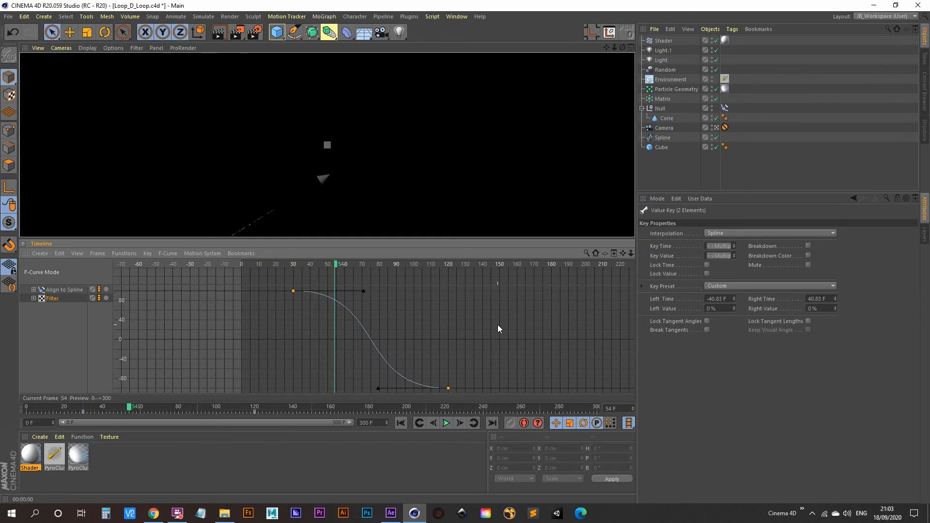
pyautogui.press('F8')
pyautogui.press('F8')
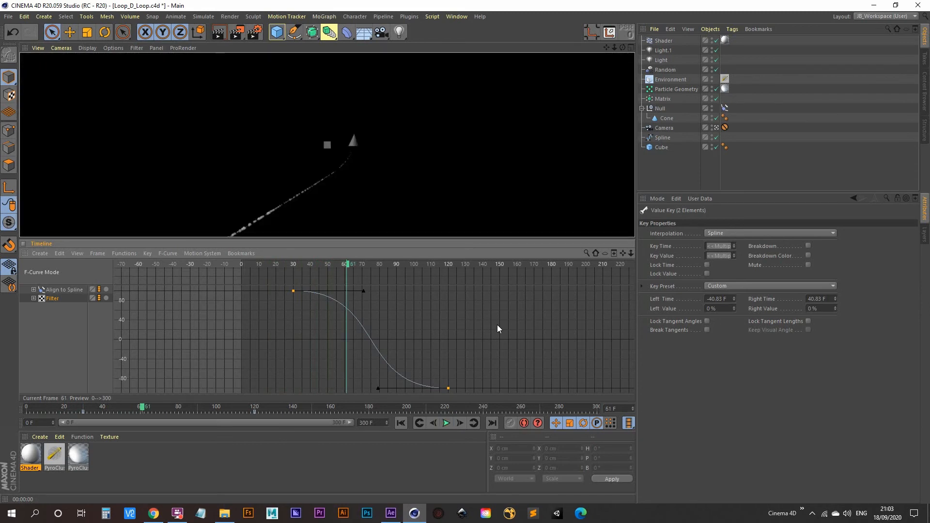
pyautogui.press('F8')
pyautogui.press('F8')
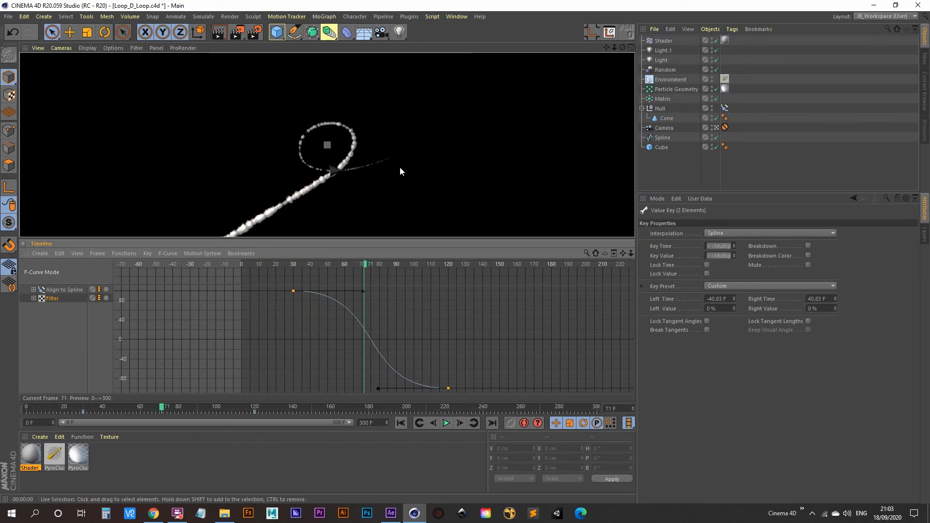
# Step: Shorten only the tangent of the Filter's last Brightness key at frame 120 to about 34 frames
pyautogui.moveTo(468, 377); pyautogui.dragTo(444, 393)
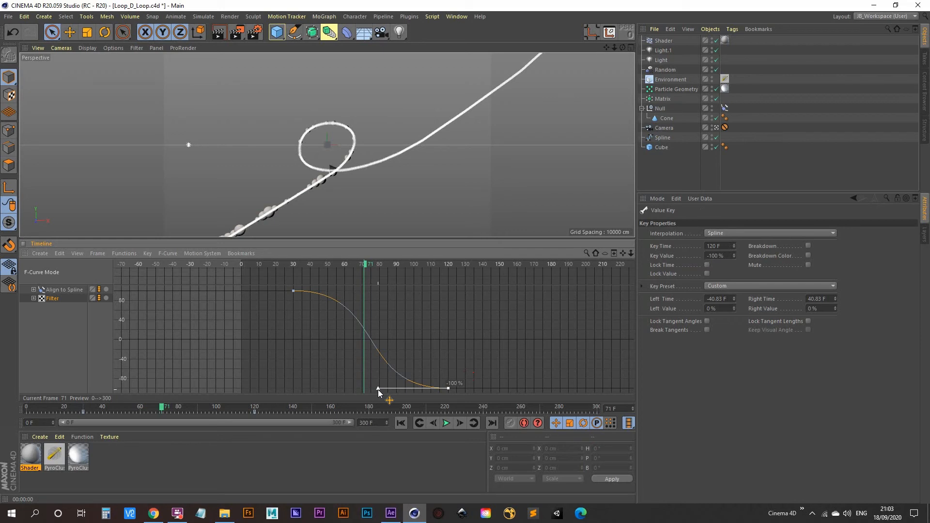
pyautogui.moveTo(378, 390); pyautogui.dragTo(376, 386)
pyautogui.hotkey('ctrl', 'z')
pyautogui.keyDown('alt'); pyautogui.moveTo(377, 330); pyautogui.dragTo(375, 379, button='middle'); pyautogui.keyUp('alt')
pyautogui.keyDown('alt'); pyautogui.moveTo(392, 324); pyautogui.dragTo(394, 340, button='right'); pyautogui.keyUp('alt')
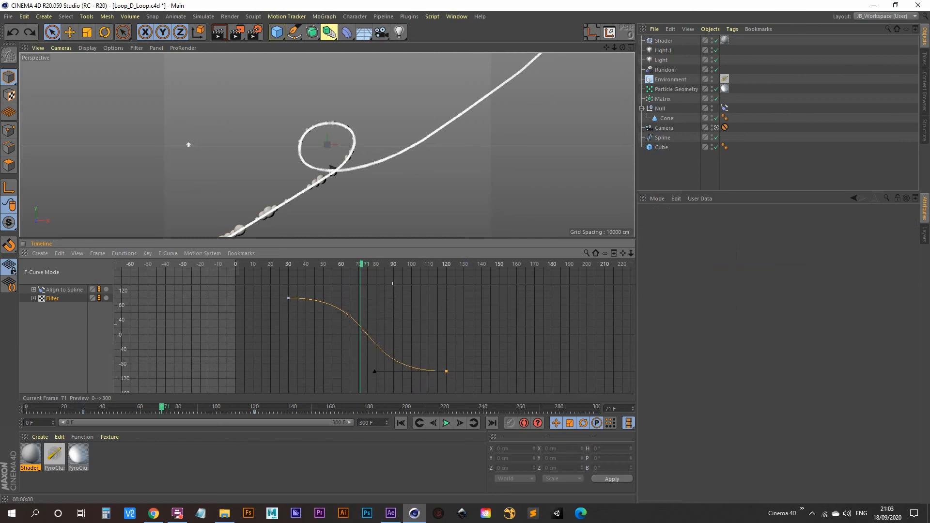
pyautogui.click(376, 372)
pyautogui.moveTo(375, 372)
pyautogui.mouseDown()
pyautogui.moveTo(366, 372)
pyautogui.moveTo(387, 371)
pyautogui.mouseUp()
# Step: Replay the animation from the start, rendering the view at frame 79 and again at frame 52 to inspect the trail
pyautogui.moveTo(345, 263); pyautogui.dragTo(278, 269)
pyautogui.press('F8')
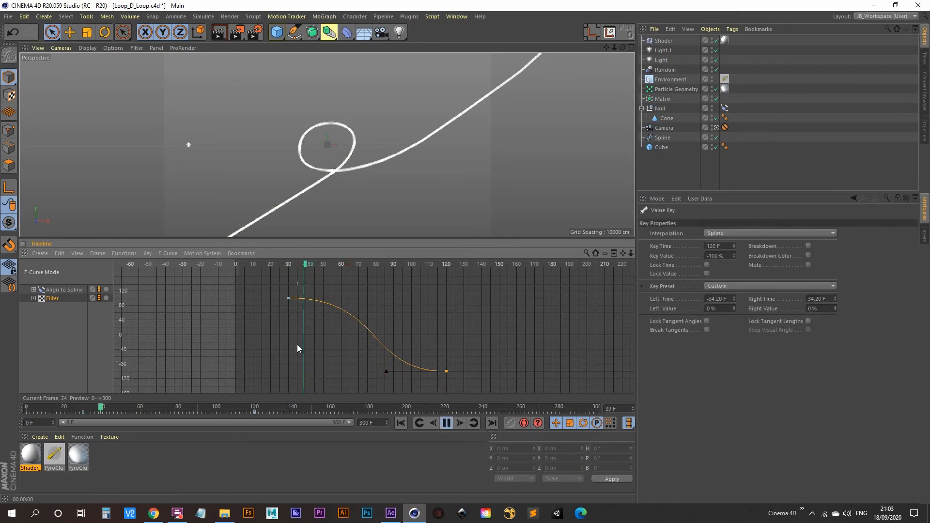
pyautogui.press('F8')
pyautogui.press('F8')
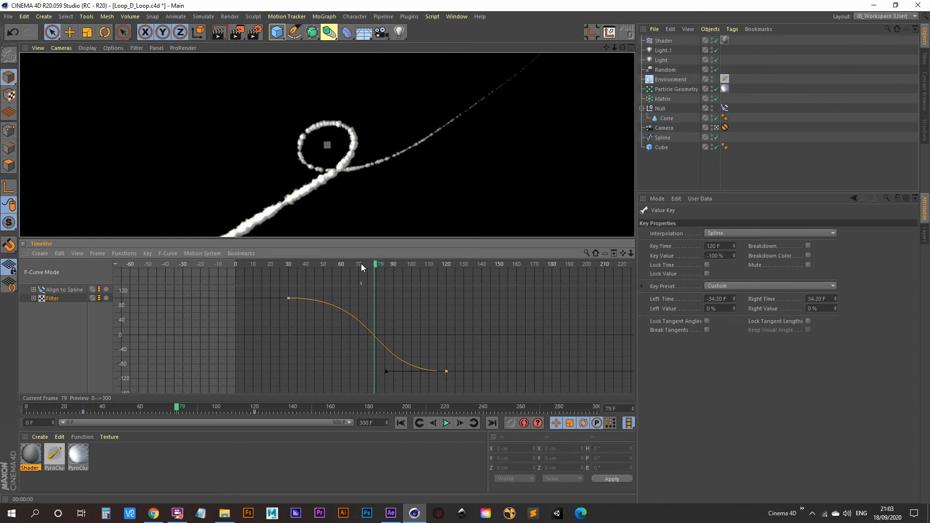
pyautogui.moveTo(361, 264); pyautogui.dragTo(275, 357)
pyautogui.press('F8')
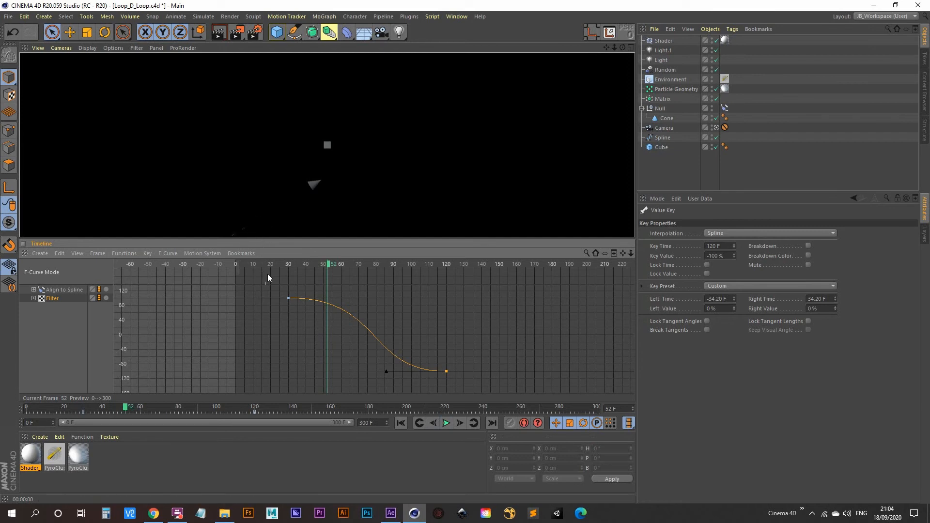
# Step: Move the Filter's first Brightness key to frame 28 and render the view at frames 53 and 76 to check the trail
pyautogui.click(288, 298)
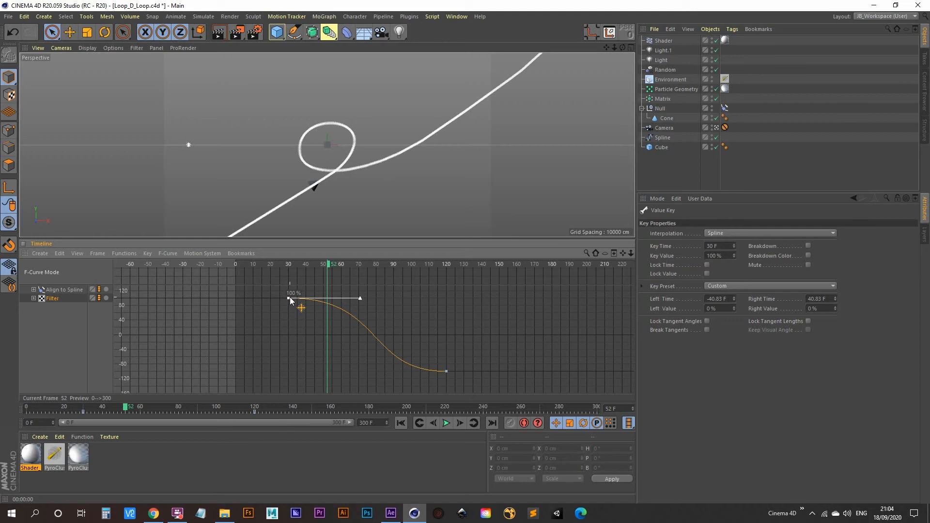
pyautogui.moveTo(289, 298); pyautogui.dragTo(286, 298)
pyautogui.moveTo(297, 264); pyautogui.dragTo(229, 283)
pyautogui.press('F8')
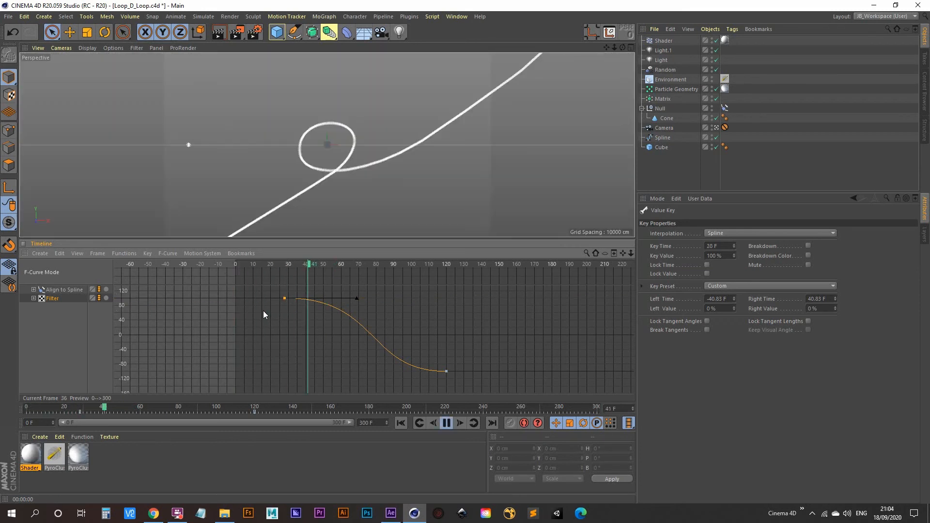
pyautogui.press('F8')
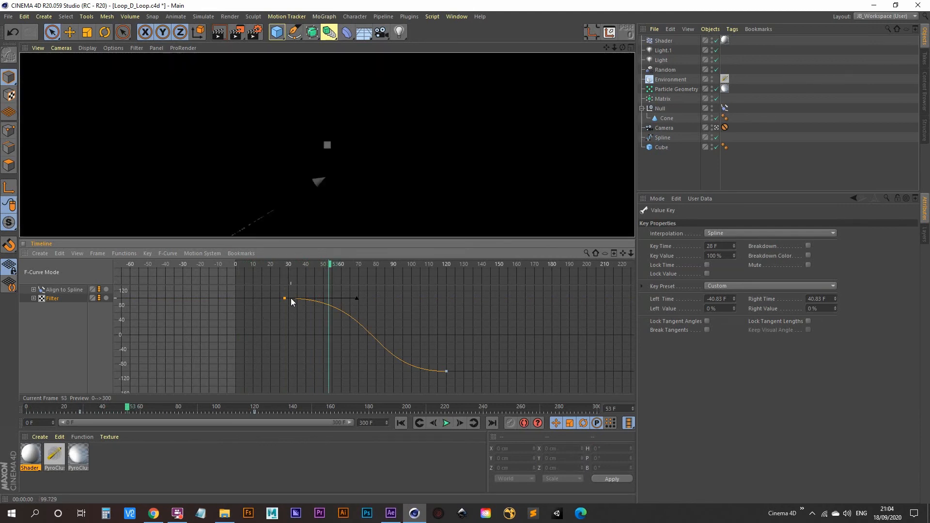
pyautogui.press('F8')
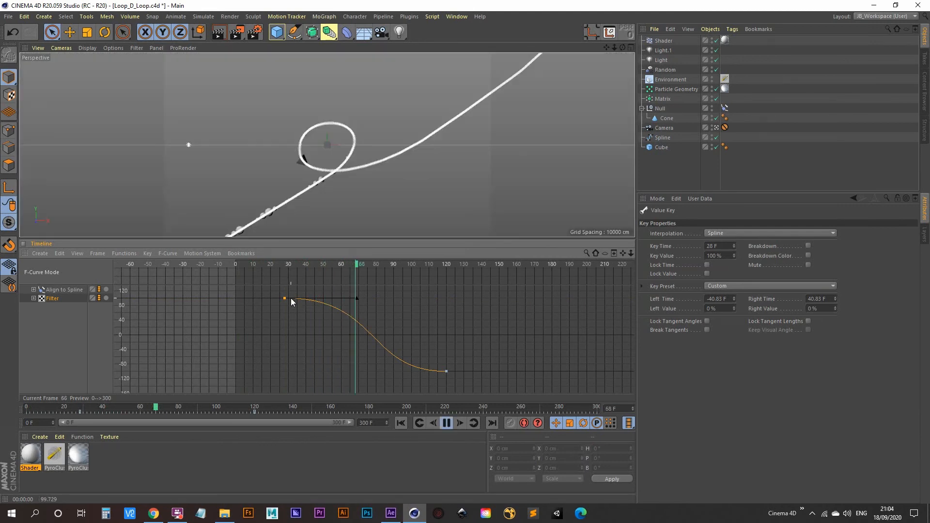
pyautogui.press('F8')
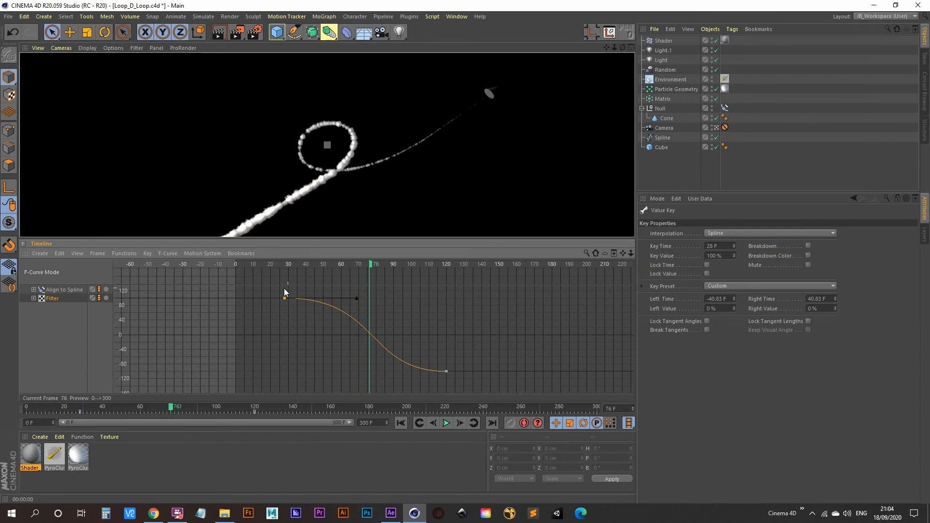
# Step: Play from the start and render the view at frames 67 and 105 to inspect the trail around and beyond the loop
pyautogui.moveTo(359, 264); pyautogui.dragTo(209, 267)
pyautogui.press('F8')
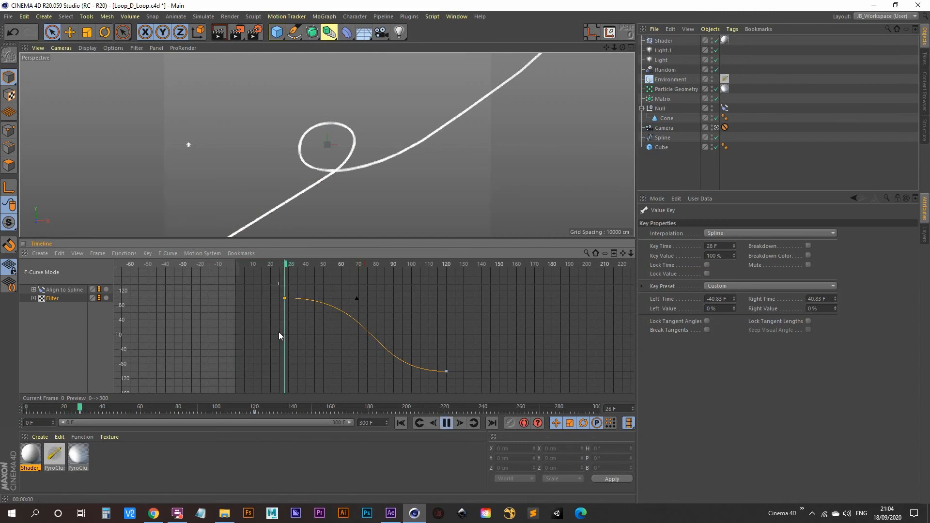
pyautogui.press('F8')
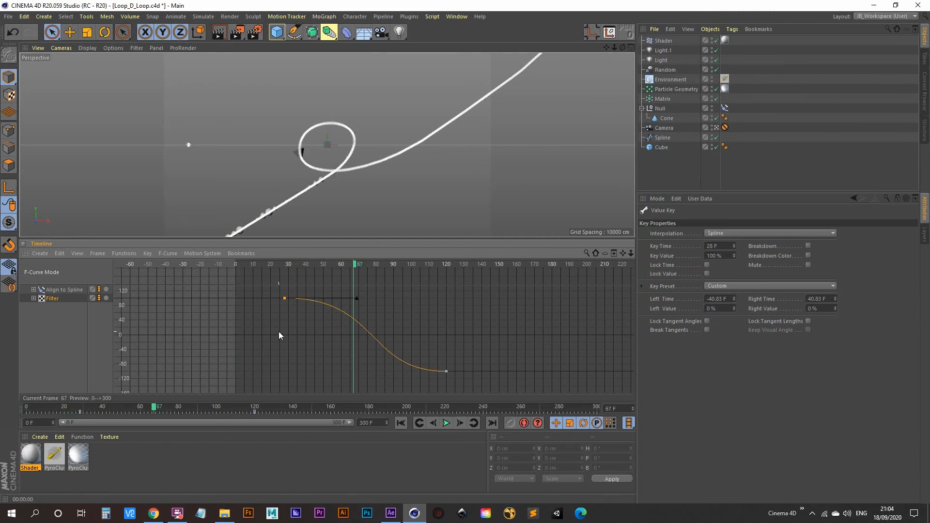
pyautogui.hotkey('ctrl', 'r')
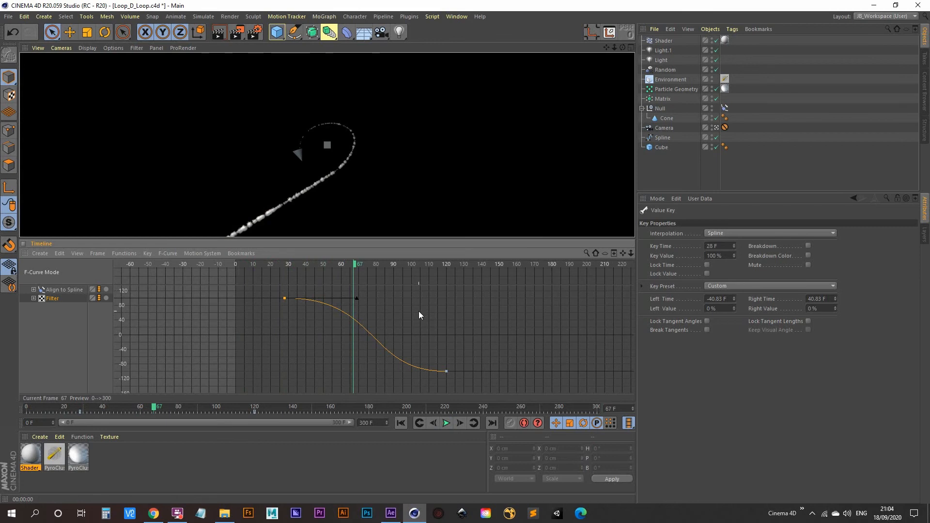
pyautogui.press('F8')
pyautogui.press('F8')
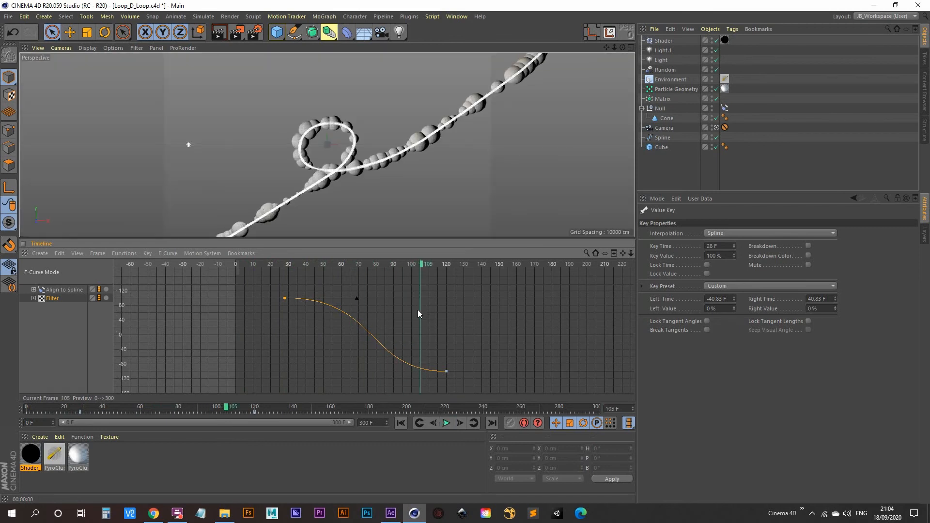
pyautogui.hotkey('ctrl', 'r')
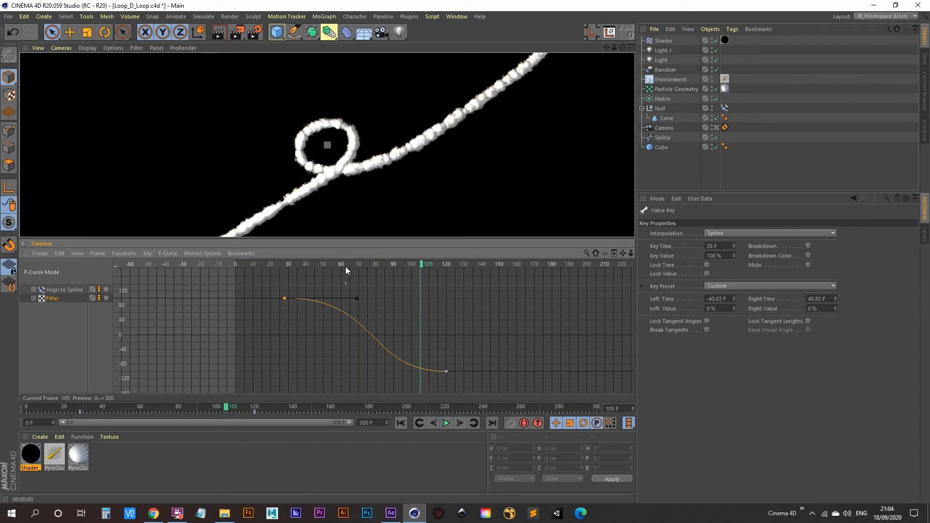
# Step: Open the Radius value in the PyroCluster volume material's Shape settings and rewind the animation to frame 0
pyautogui.click(79, 454)
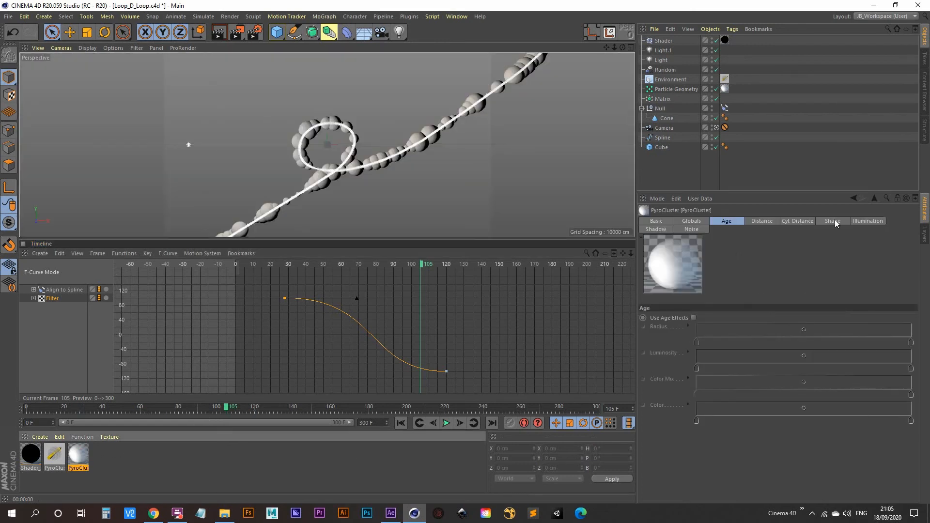
pyautogui.click(833, 221)
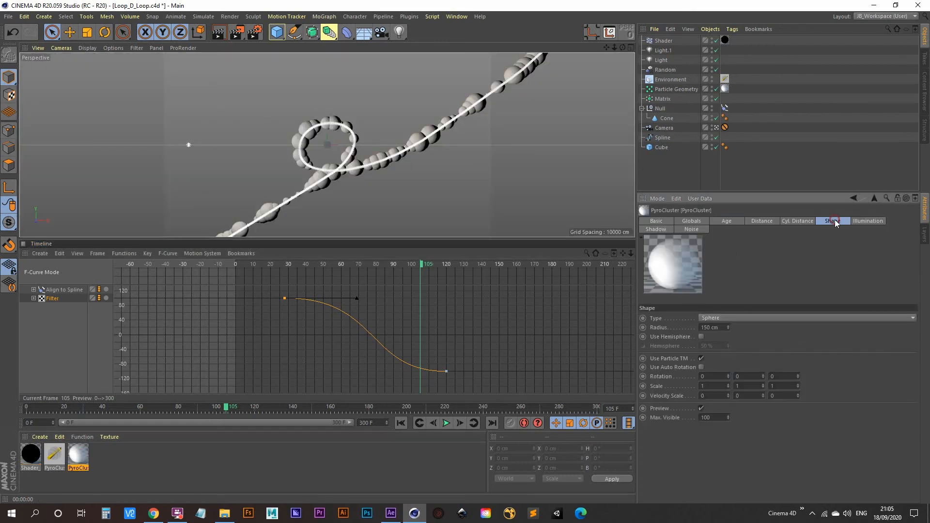
pyautogui.doubleClick(720, 328)
pyautogui.moveTo(347, 265); pyautogui.dragTo(219, 264)
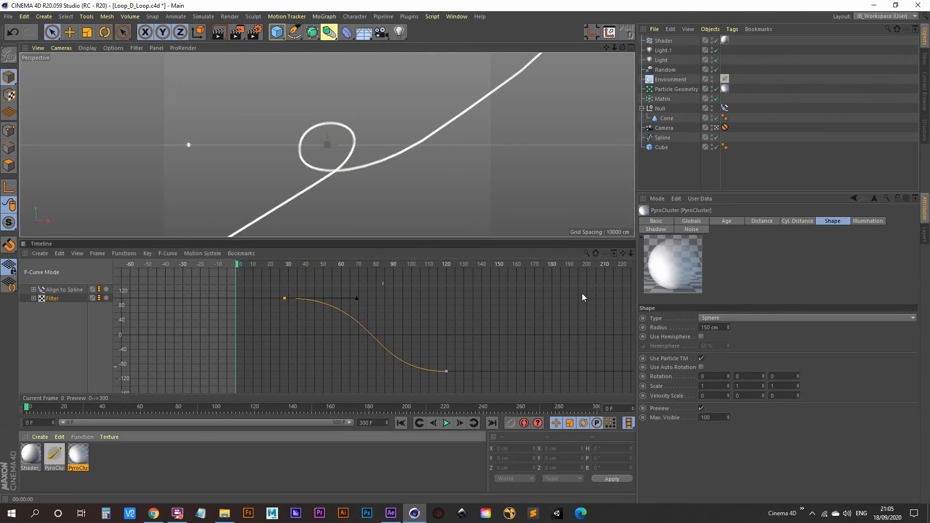
# Step: Animate the Phase of the PyroCluster volume material's Noise from 0% at frame 0 to 100% at frame 300
pyautogui.click(693, 229)
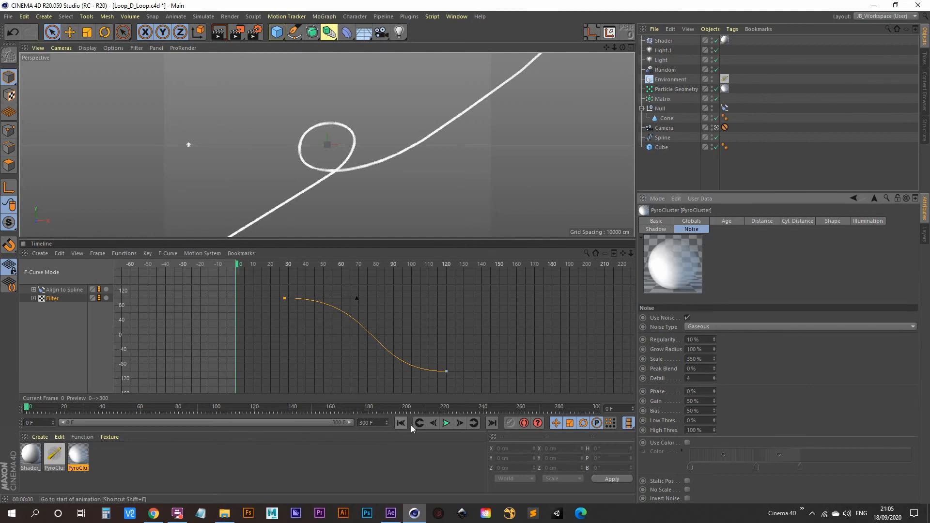
pyautogui.click(643, 391)
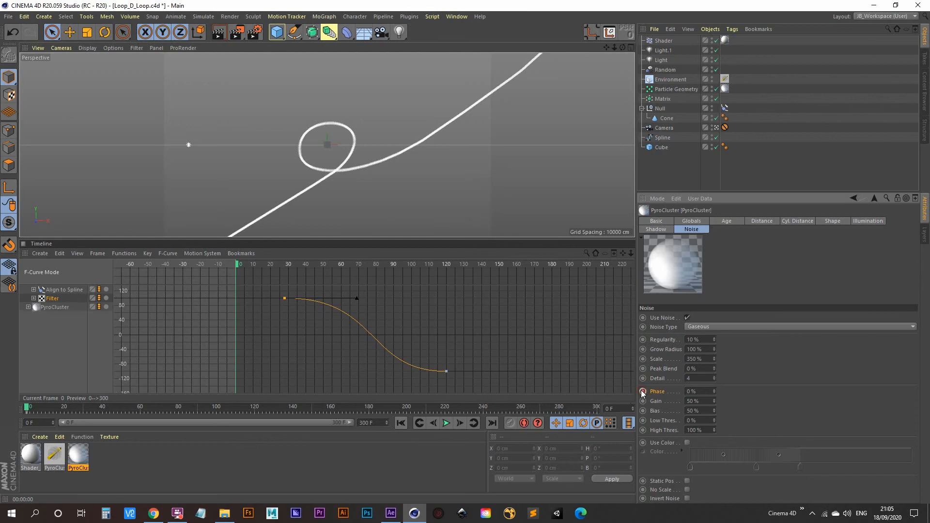
pyautogui.click(491, 424)
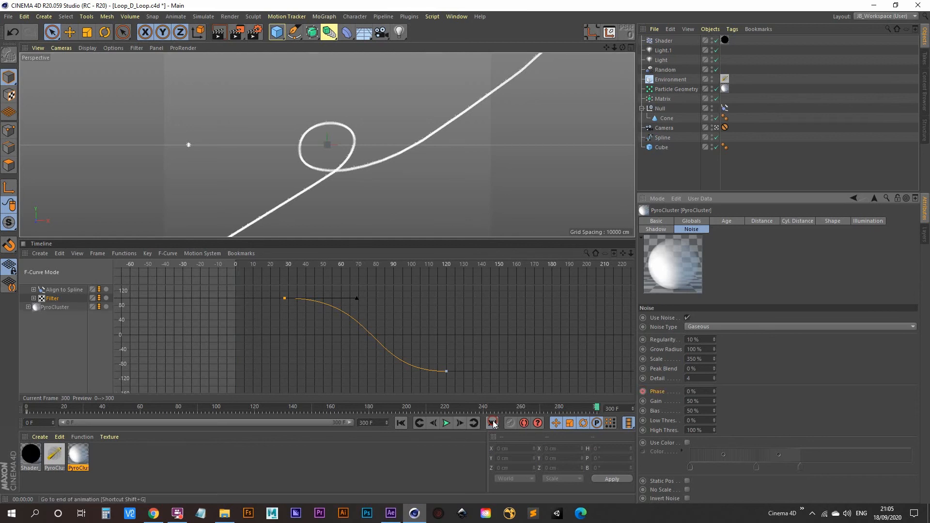
pyautogui.write('100')
pyautogui.press('Return')
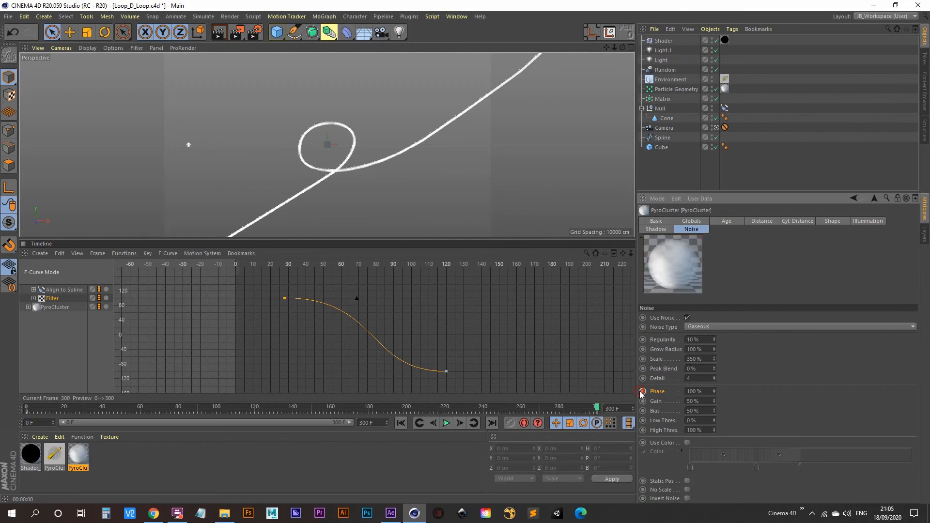
# Step: Play the animation from the start and render the view at frame 58 to inspect the trail behind the cone
pyautogui.click(402, 423)
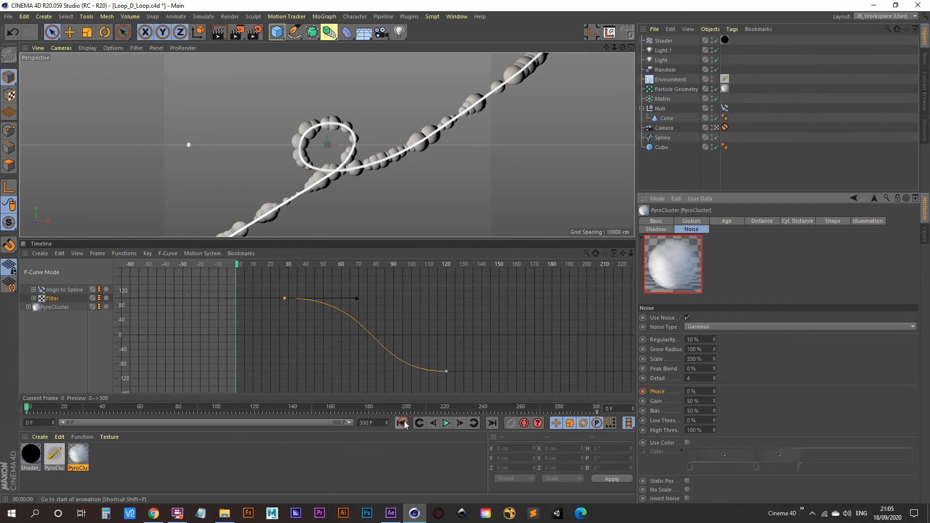
pyautogui.click(446, 423)
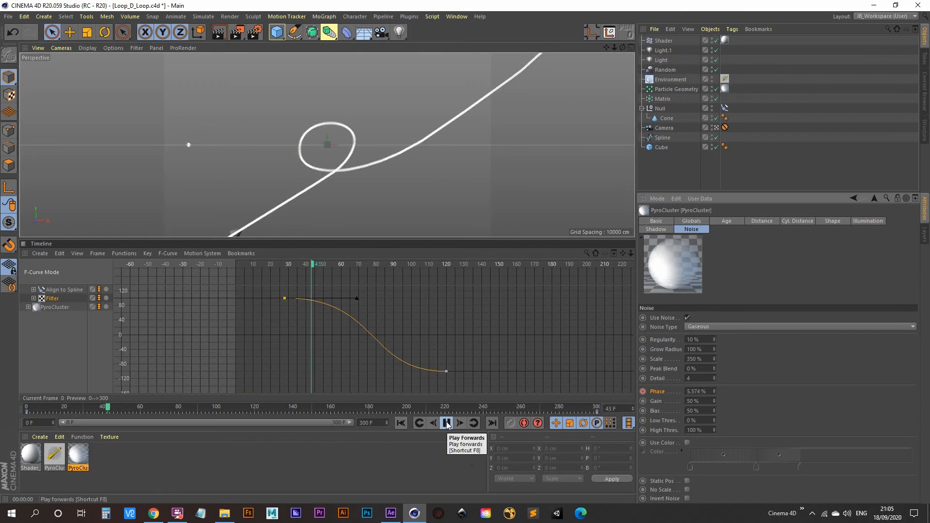
pyautogui.click(446, 423)
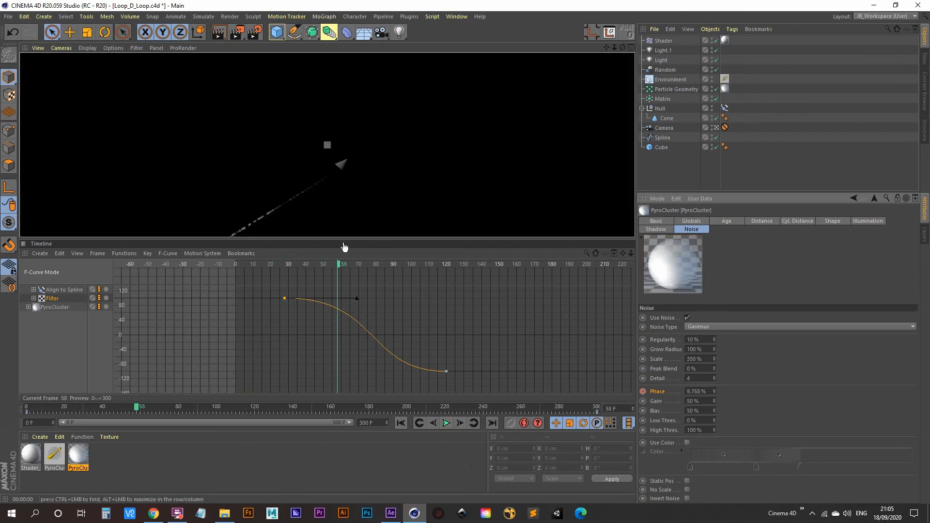
pyautogui.click(445, 422)
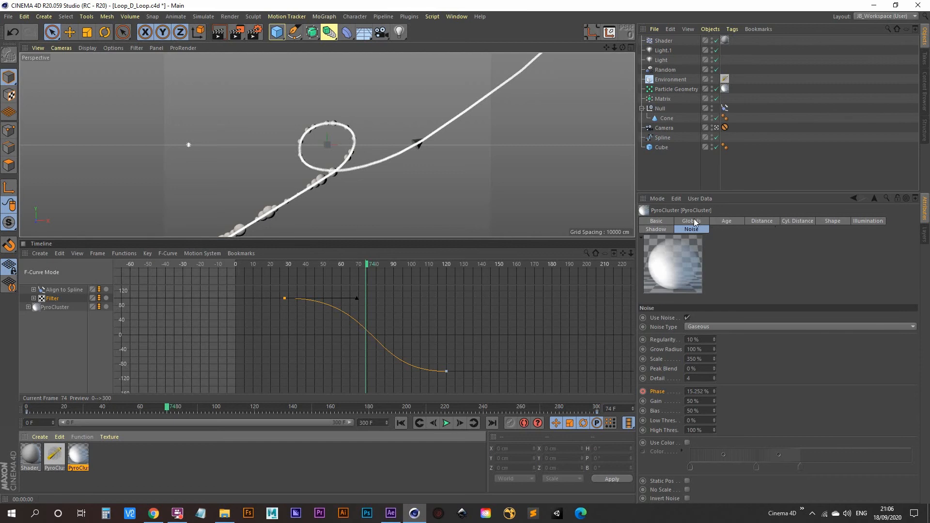
# Step: Enable Use Age Effects in the PyroCluster volume material and render the view at frame 139 to check the trail
pyautogui.click(730, 222)
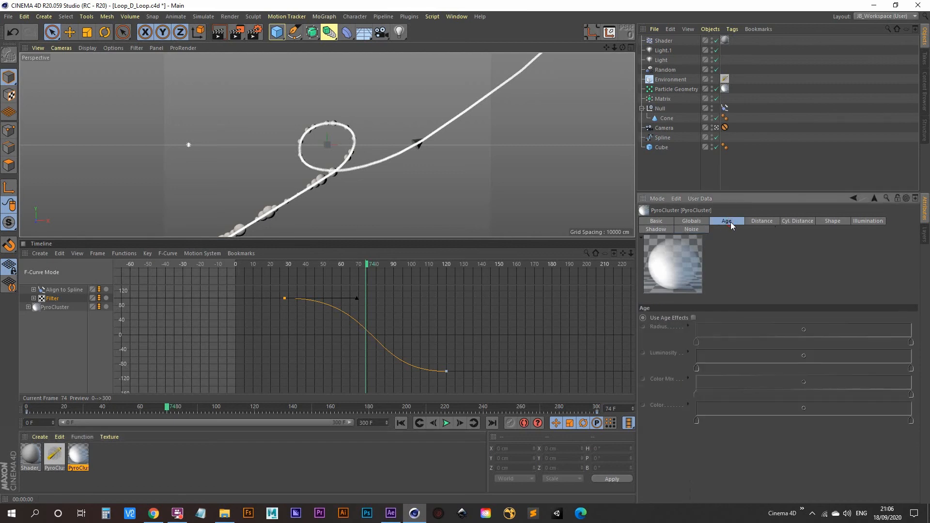
pyautogui.click(693, 317)
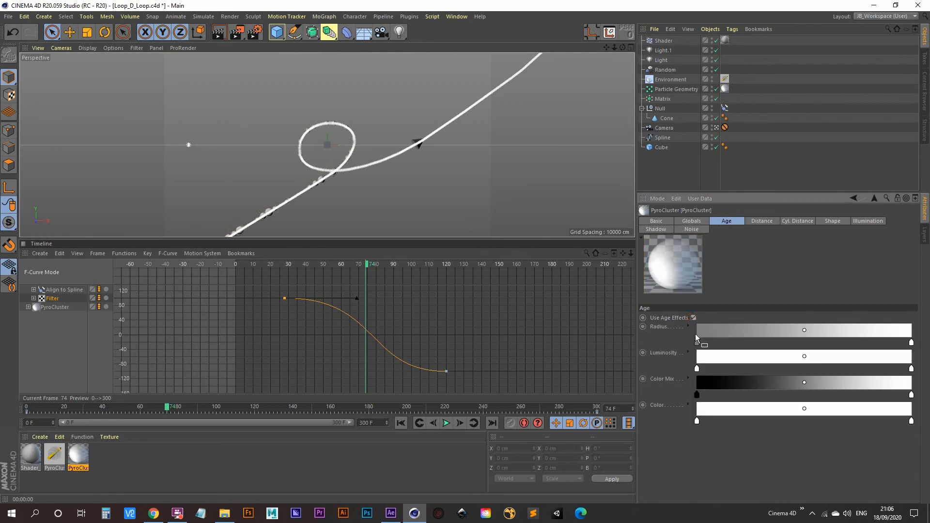
pyautogui.click(446, 428)
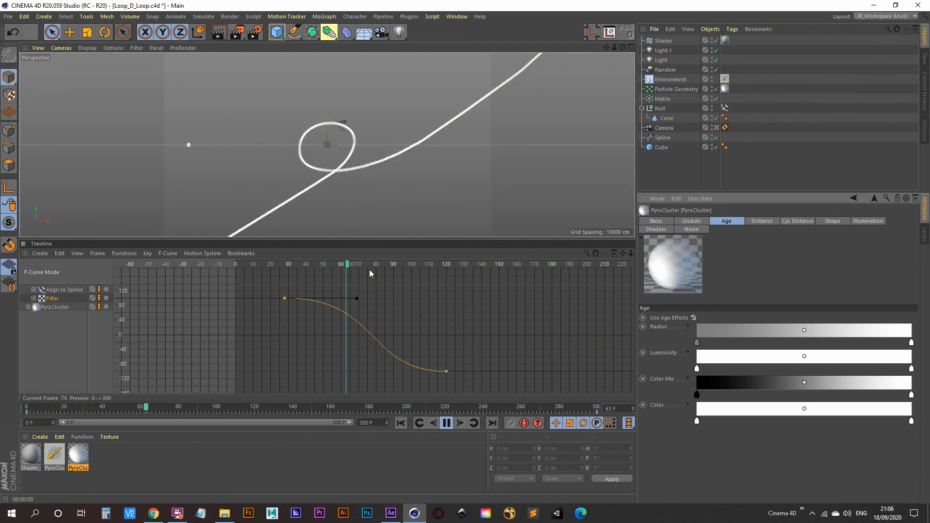
pyautogui.click(447, 425)
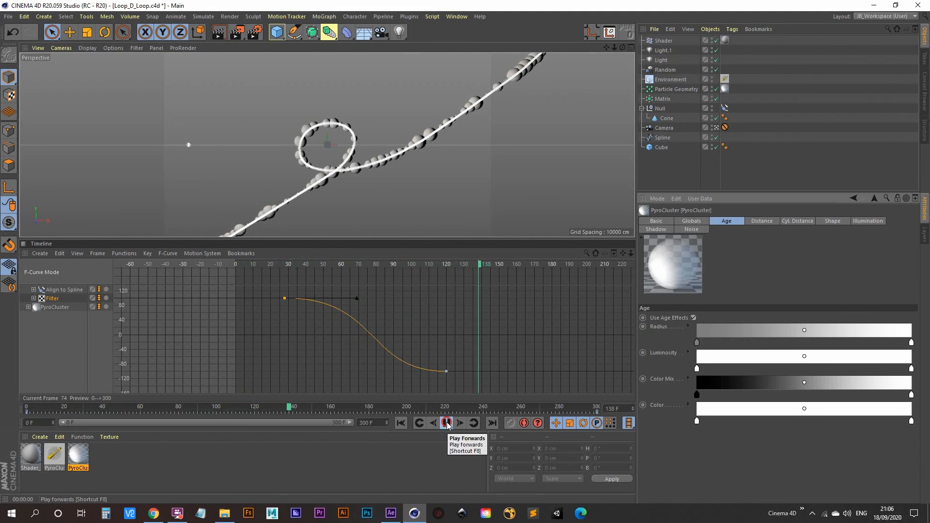
pyautogui.click(218, 33)
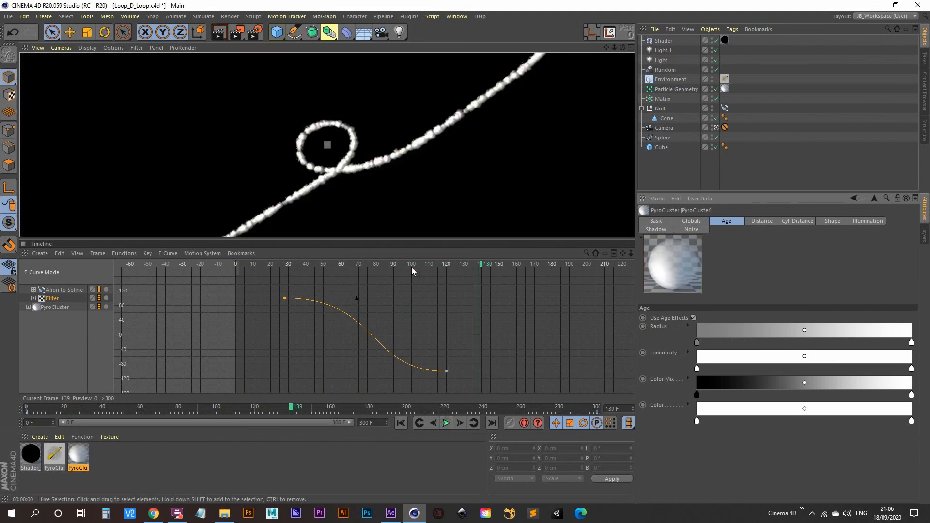
# Step: Play onward and render the view at frames 190, 257 and 290 to inspect how the smoke trail ages
pyautogui.click(446, 424)
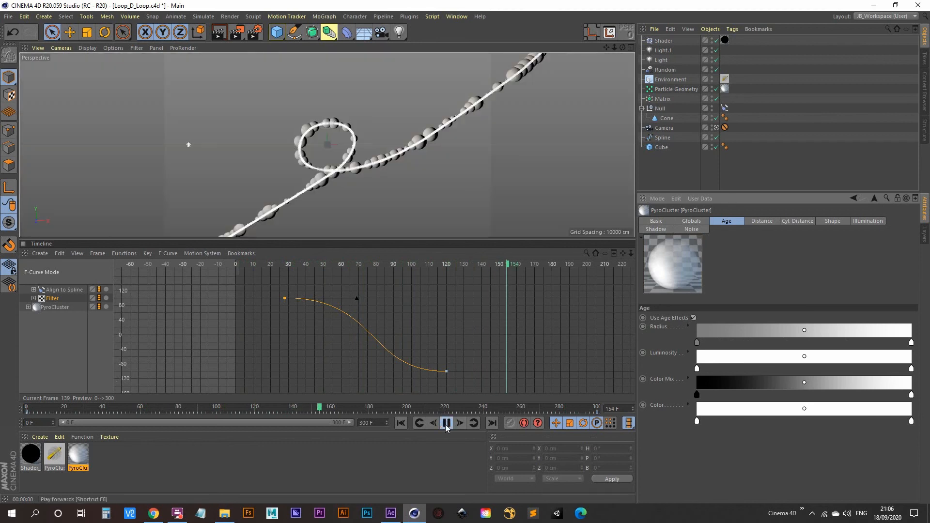
pyautogui.click(446, 424)
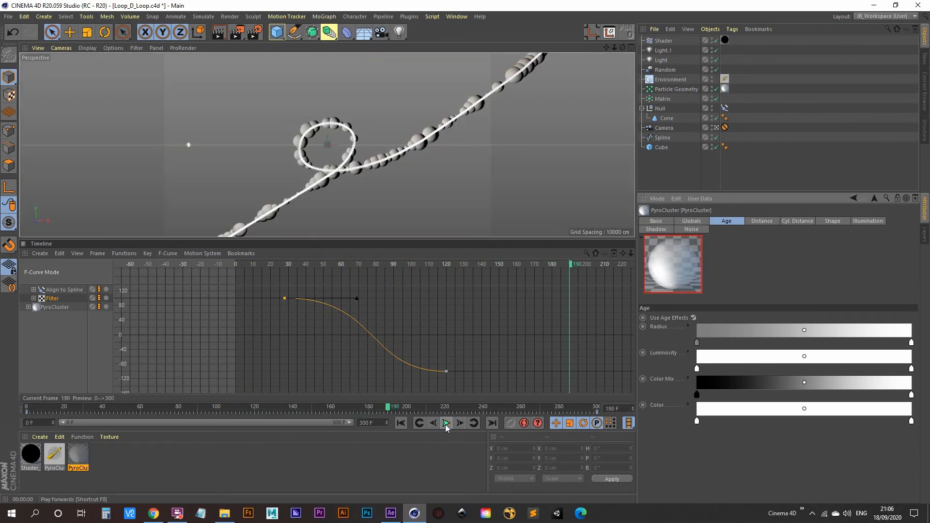
pyautogui.hotkey('ctrl', 'r')
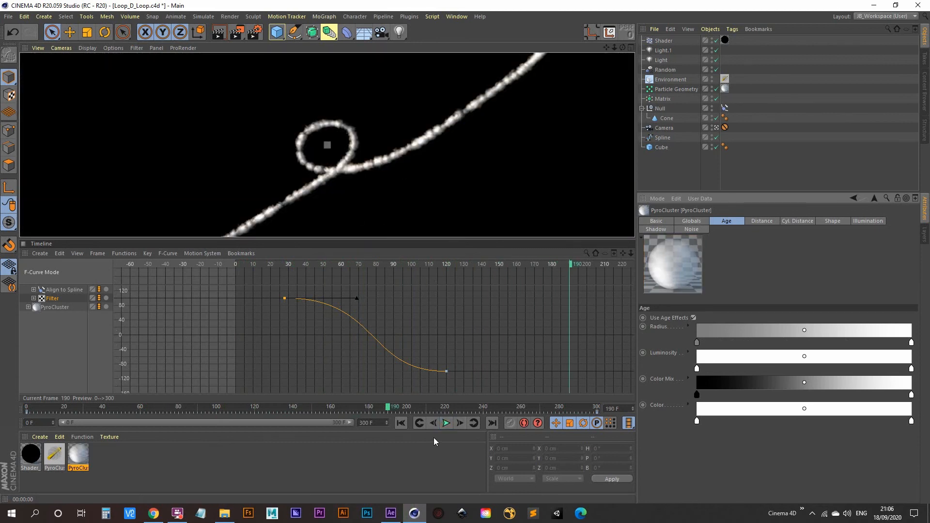
pyautogui.click(446, 423)
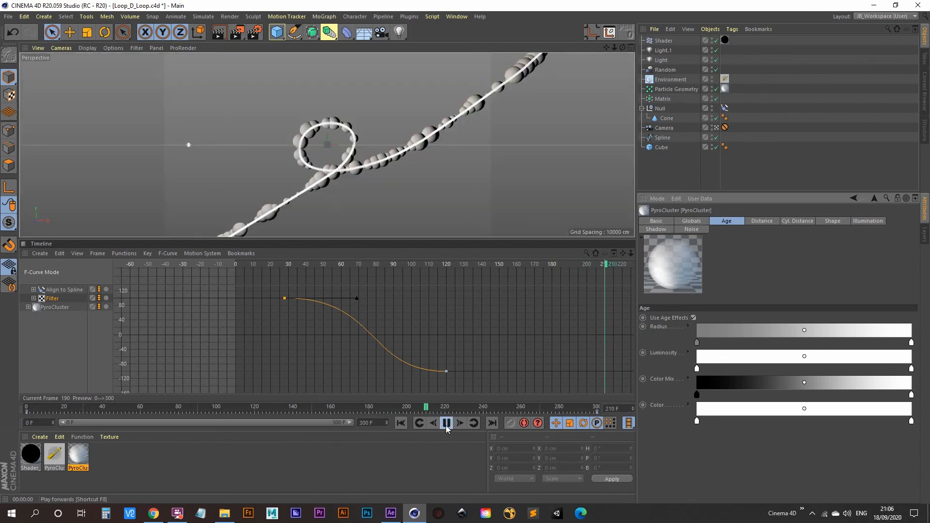
pyautogui.click(446, 423)
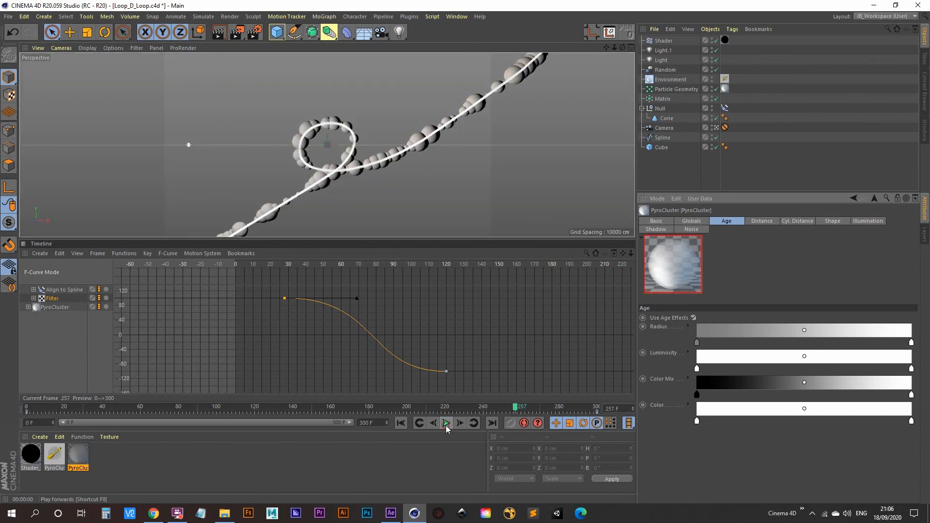
pyautogui.hotkey('ctrl', 'r')
pyautogui.click(446, 423)
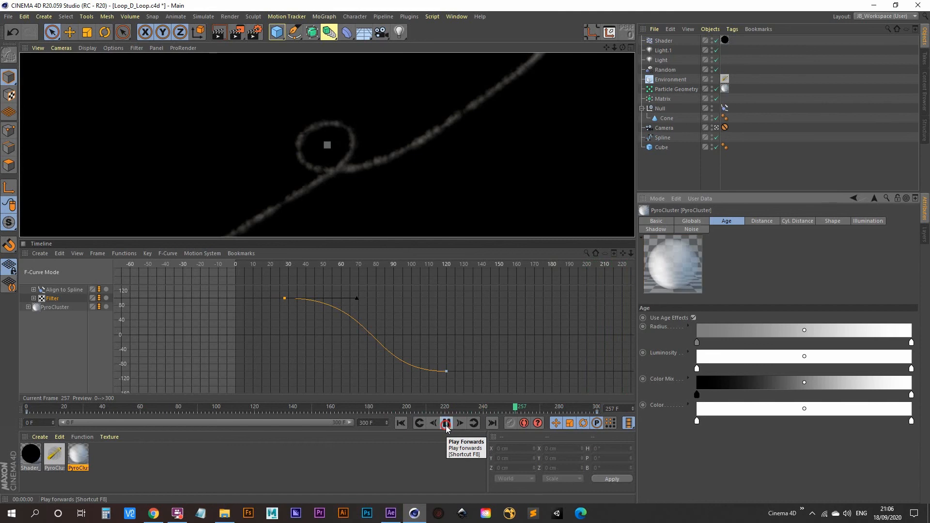
pyautogui.click(446, 424)
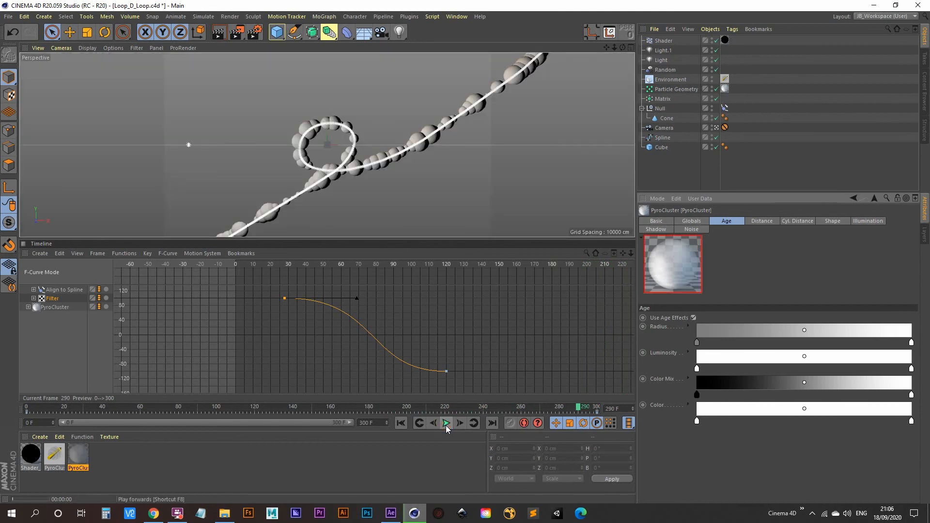
pyautogui.hotkey('ctrl', 'r')
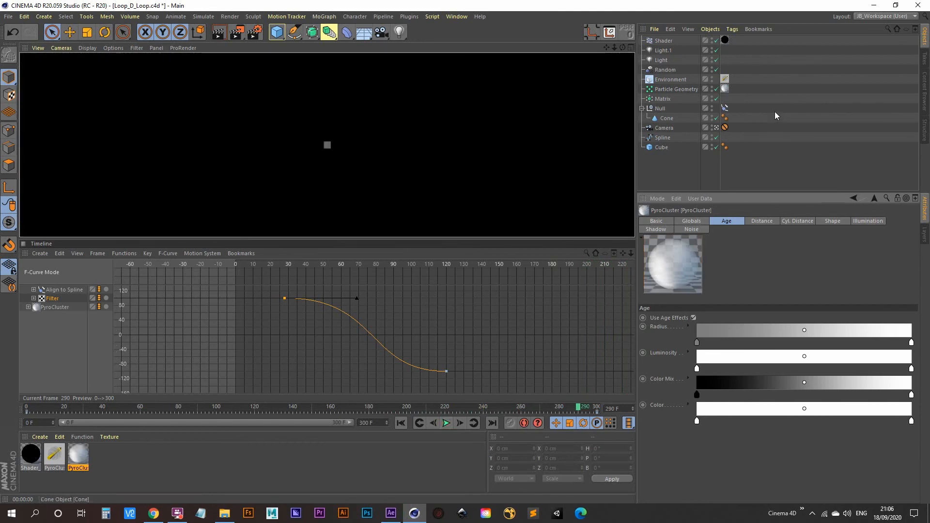
# Step: Delete the Cube object from the scene
pyautogui.click(659, 160)
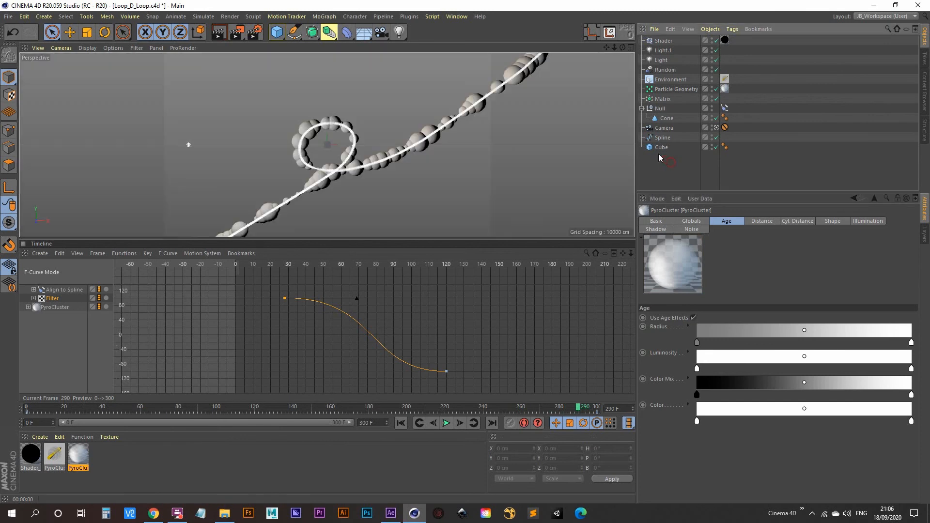
pyautogui.click(659, 148)
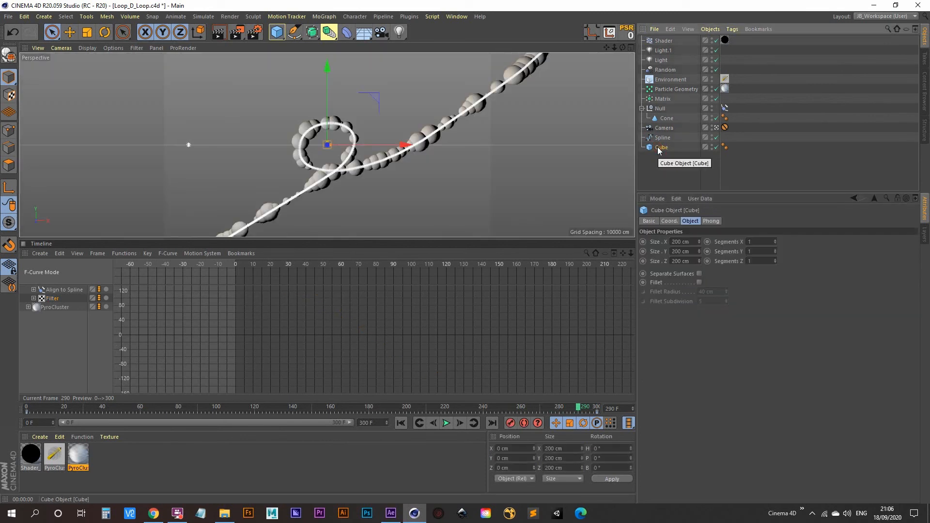
pyautogui.press('Delete')
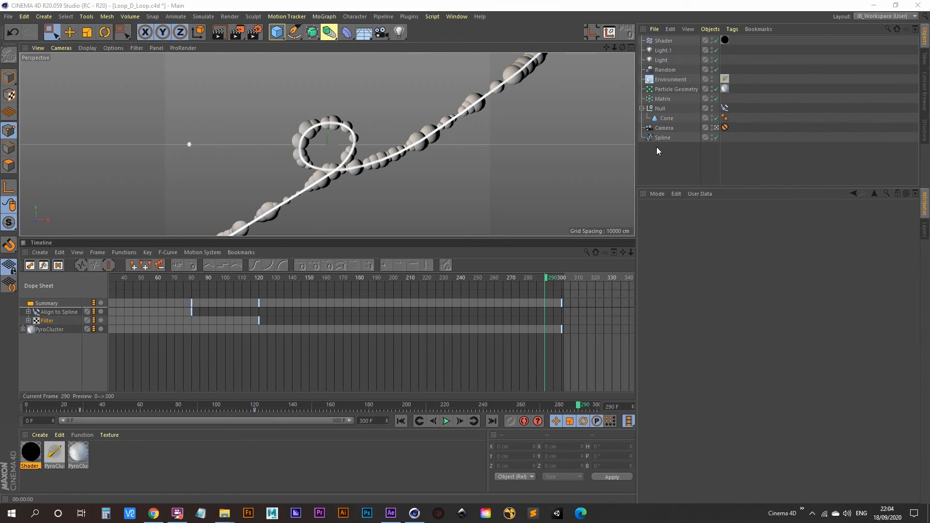
# Step: Replay the animation from frame 0 with pauses, rendering the view at frame 83 and stopping at frame 98
pyautogui.click(402, 421)
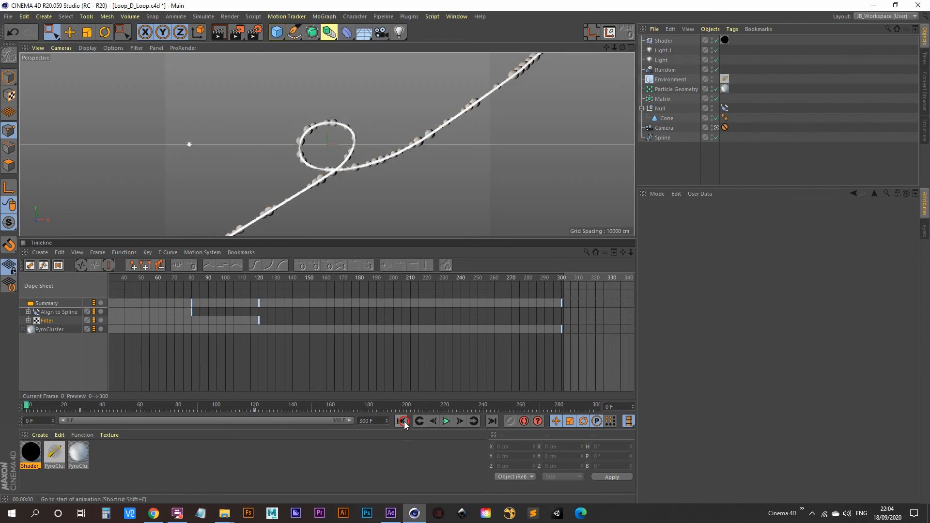
pyautogui.click(444, 420)
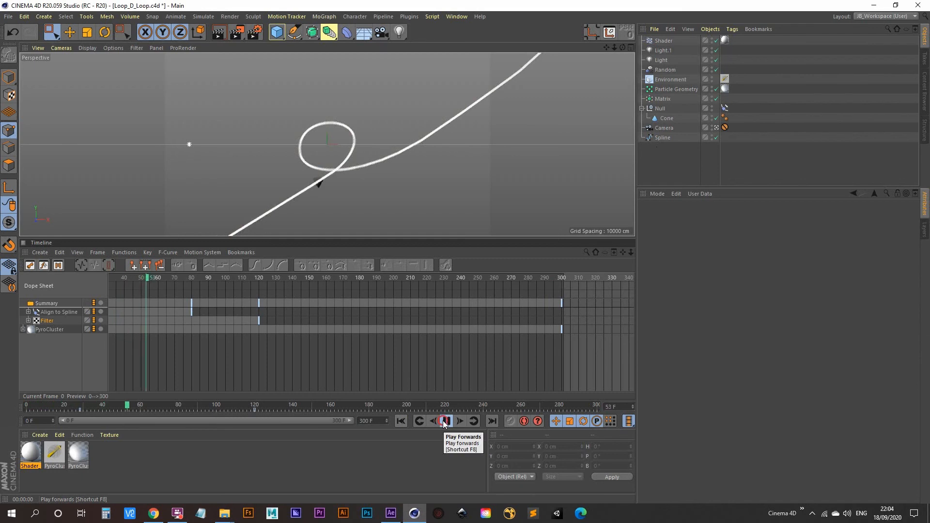
pyautogui.click(444, 421)
pyautogui.press('space')
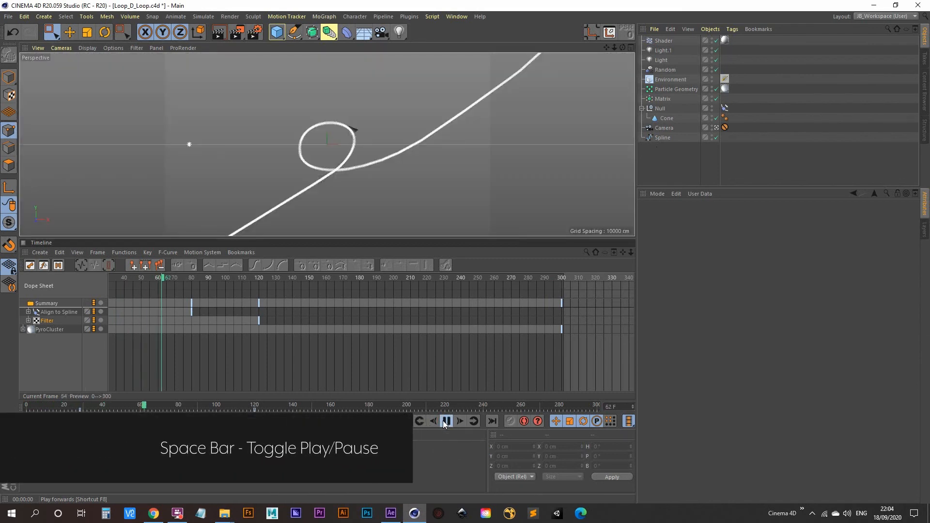
pyautogui.press('space')
pyautogui.press('space')
pyautogui.press('space')
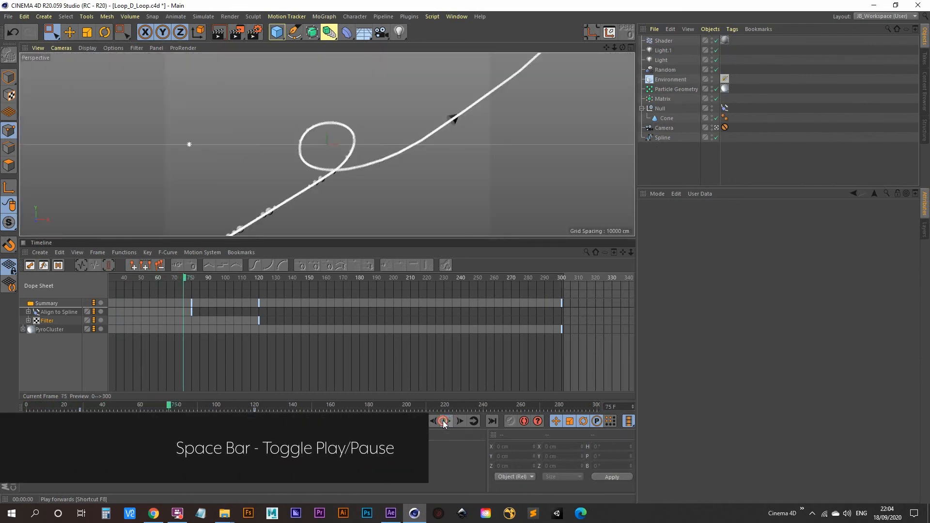
pyautogui.press('space')
pyautogui.press('space')
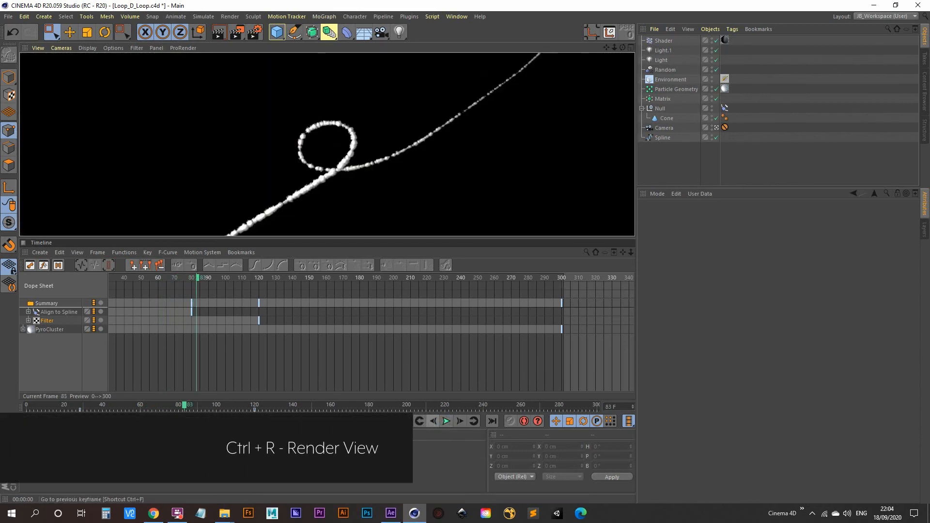
pyautogui.press('space')
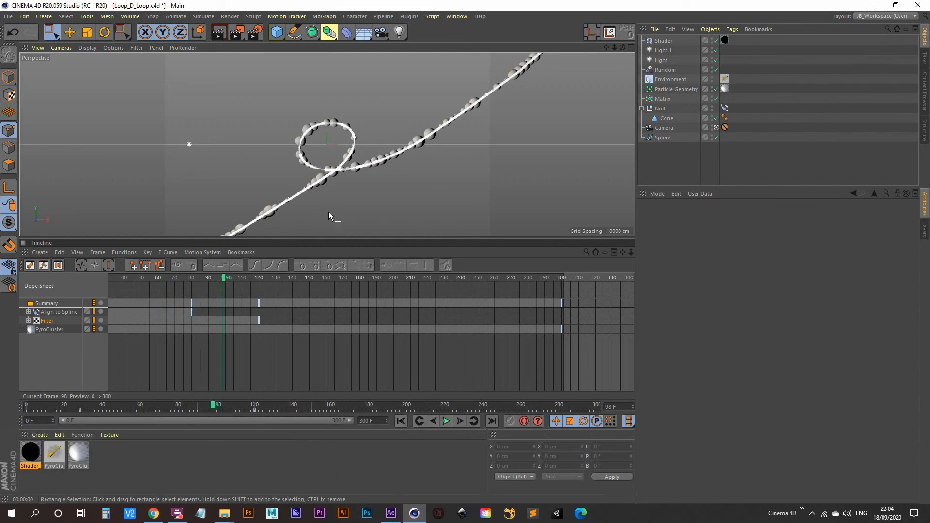
# Step: Remove the docked Timeline from the layout and enlarge the viewport into the freed space
pyautogui.click(10, 266)
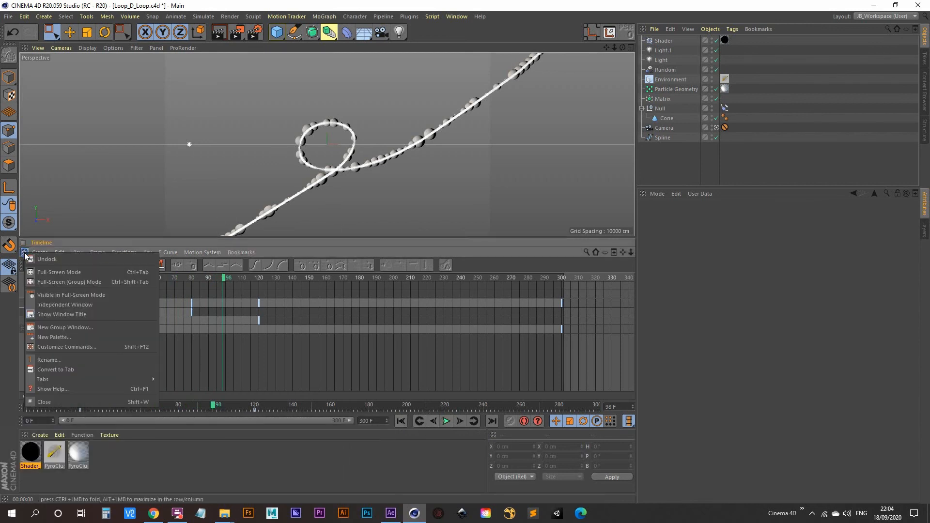
pyautogui.click(83, 260)
pyautogui.hotkey('shift', 'F3')
pyautogui.click(623, 232)
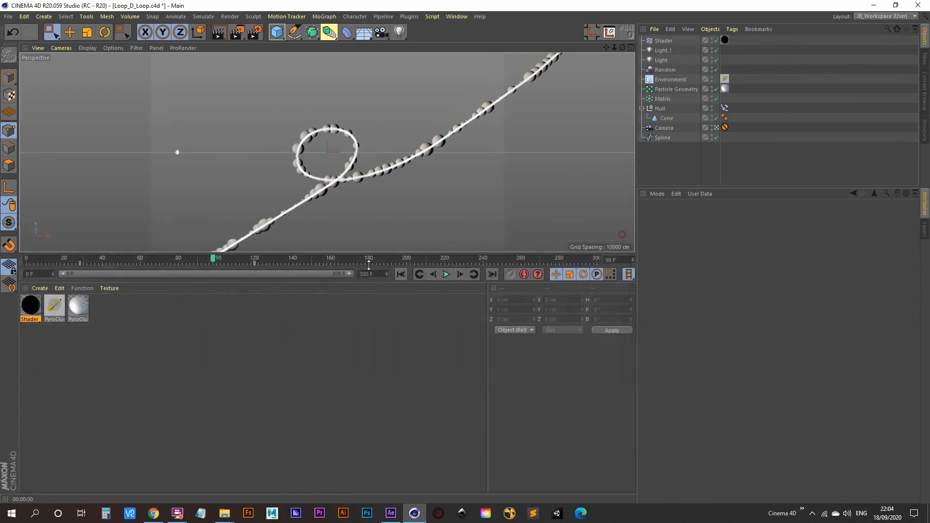
pyautogui.moveTo(347, 256); pyautogui.dragTo(358, 385)
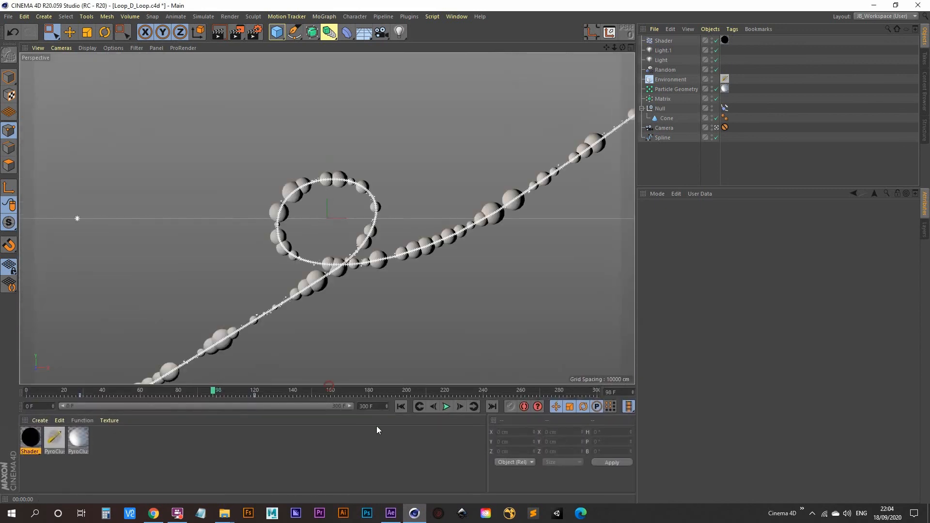
# Step: Play the animation from the start in the enlarged viewport and stop it at frame 162
pyautogui.click(401, 406)
pyautogui.click(446, 406)
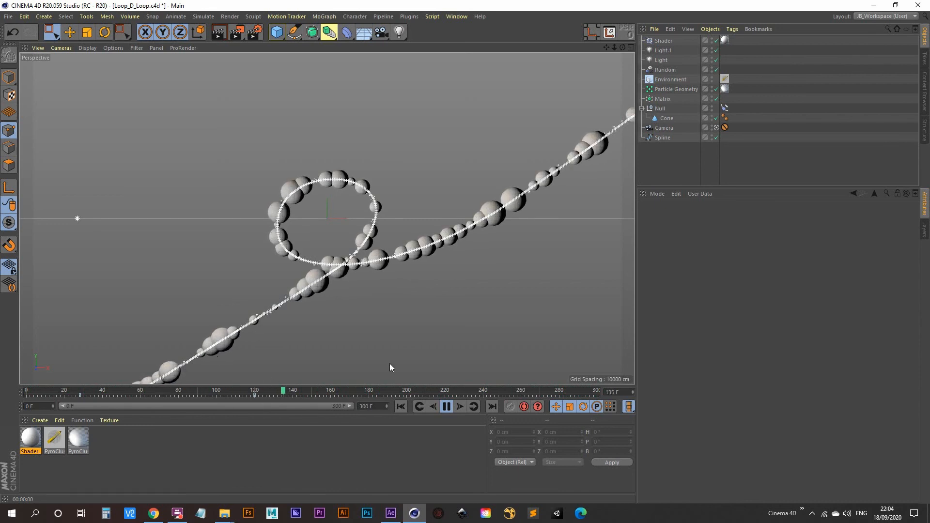
pyautogui.click(453, 407)
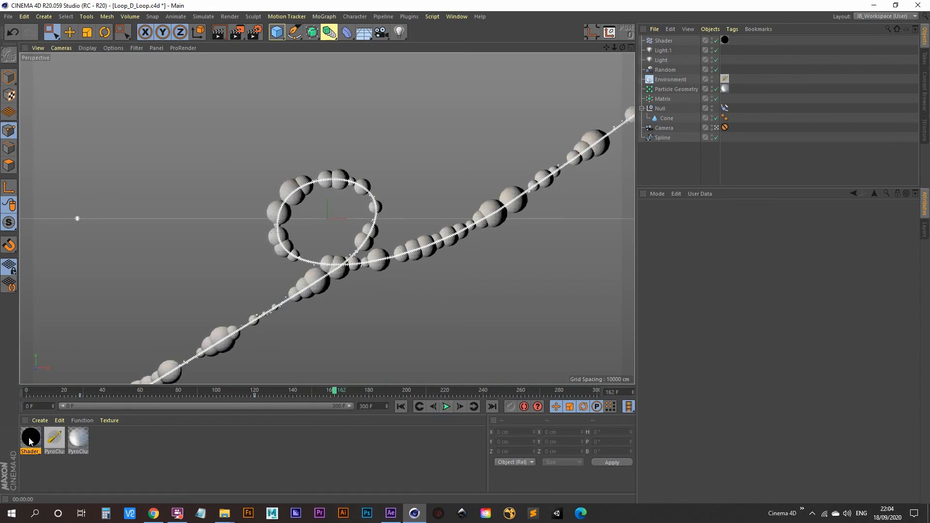
# Step: Open the Filter in Shader_Mat's color texture and enable its Gradation Curves
pyautogui.doubleClick(30, 438)
pyautogui.moveTo(315, 70); pyautogui.dragTo(452, 77)
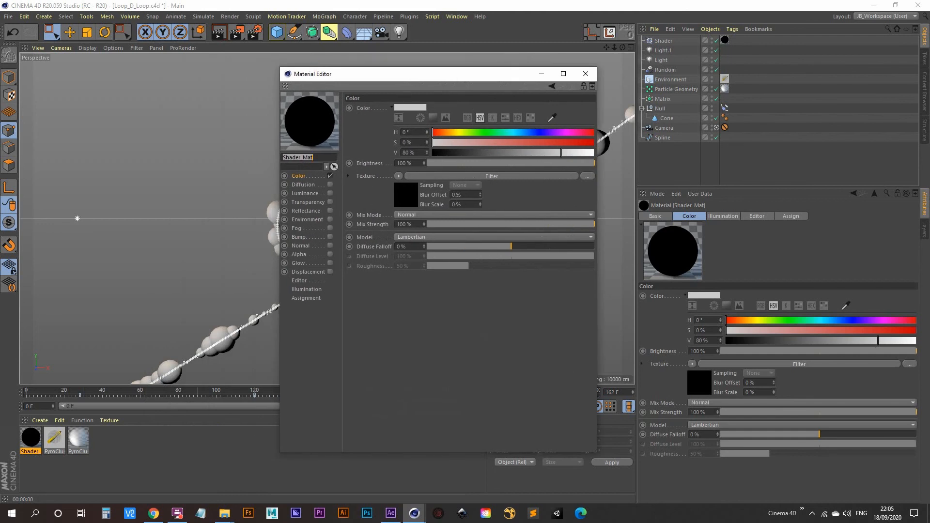
pyautogui.click(470, 176)
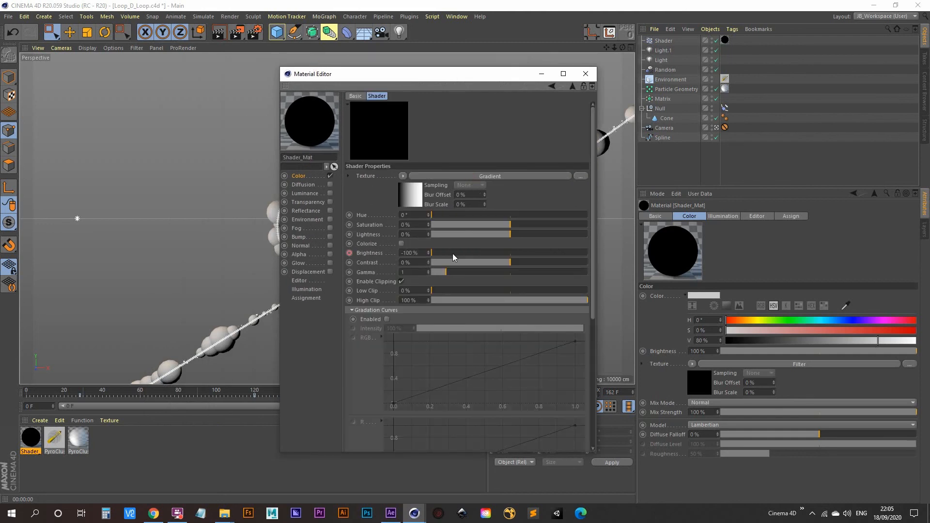
pyautogui.click(387, 319)
pyautogui.moveTo(592, 290); pyautogui.dragTo(593, 315)
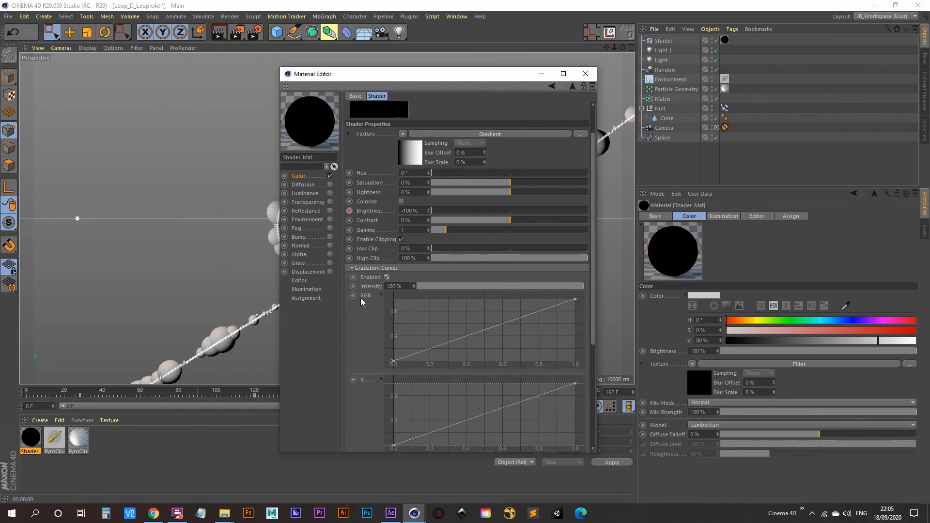
# Step: Flatten the start tangent and pull down the end tangent of the RGB gradation curve, and play the animation up to frame 186
pyautogui.click(393, 361)
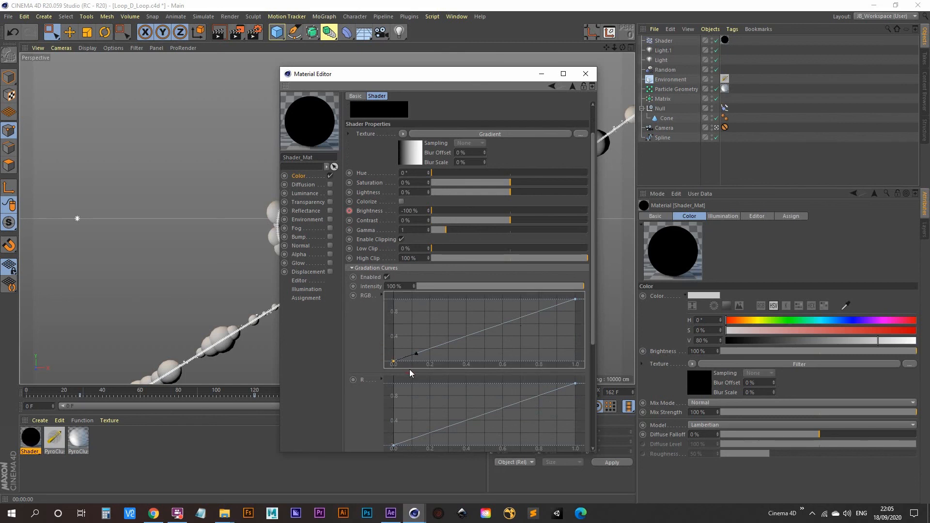
pyautogui.click(416, 354)
pyautogui.moveTo(416, 358); pyautogui.dragTo(394, 362)
pyautogui.click(575, 299)
pyautogui.moveTo(551, 310); pyautogui.dragTo(523, 348)
pyautogui.click(586, 75)
pyautogui.click(446, 407)
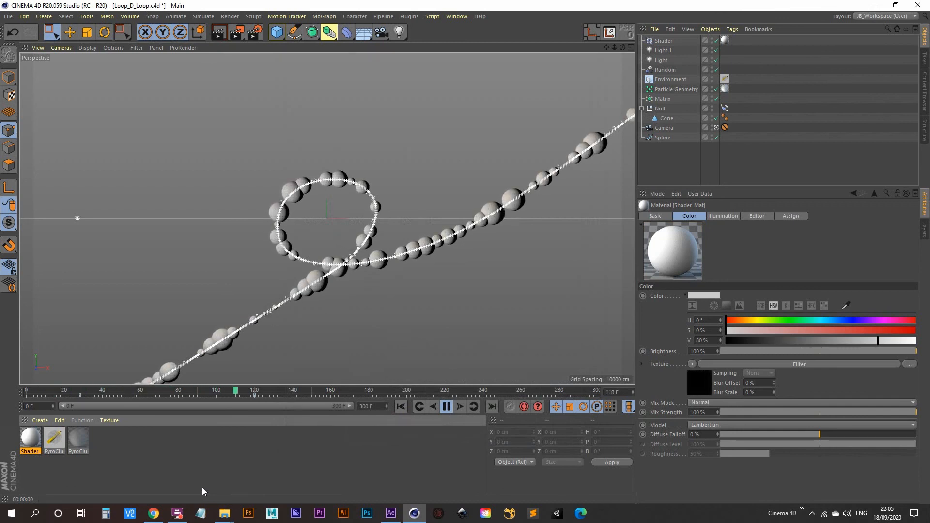
pyautogui.click(446, 406)
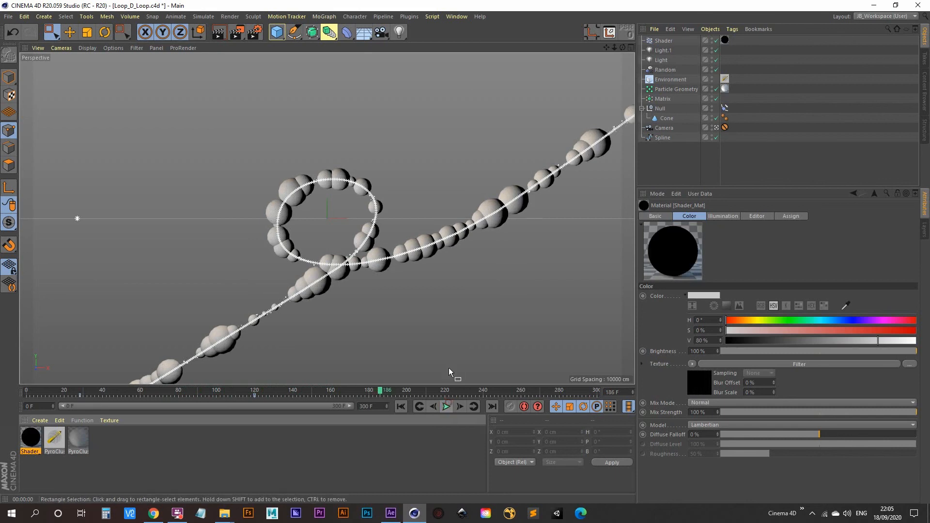
# Step: Set the render output's Frame Range to All Frames in the render settings
pyautogui.click(256, 33)
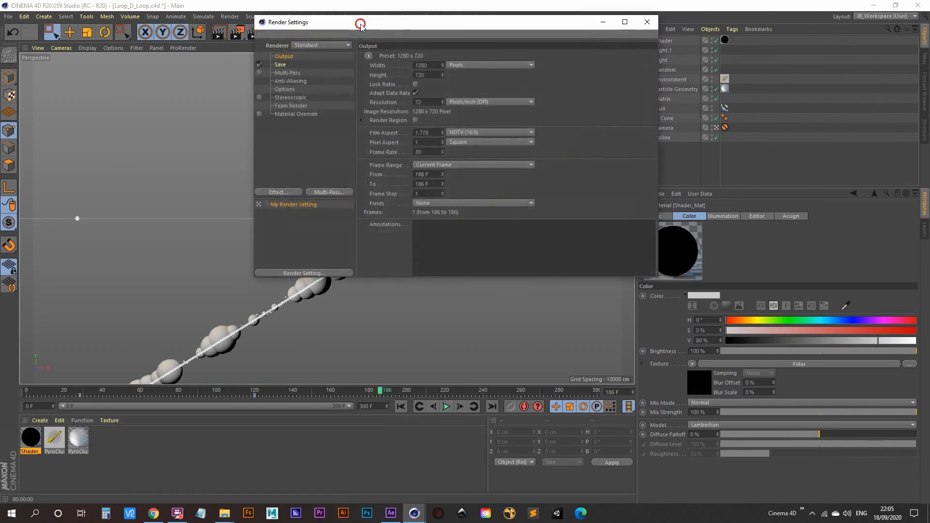
pyautogui.moveTo(357, 21); pyautogui.dragTo(375, 62)
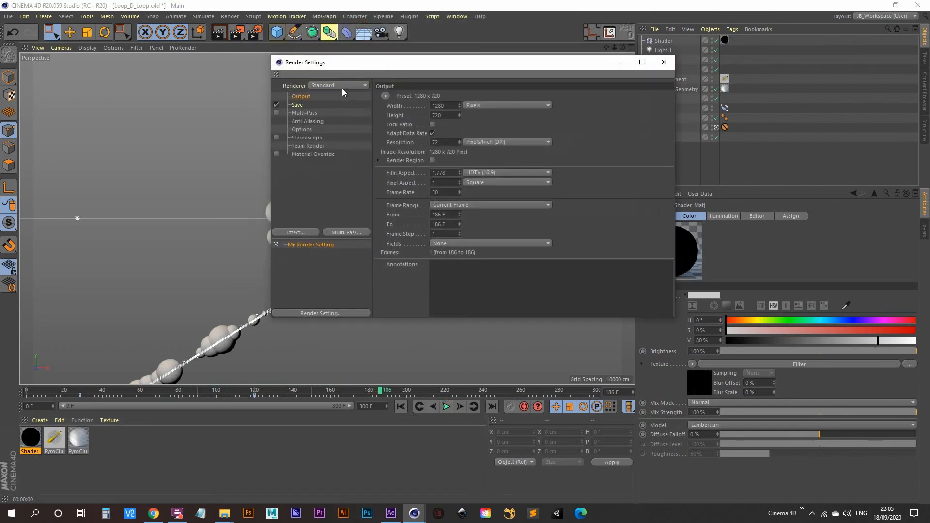
pyautogui.click(479, 206)
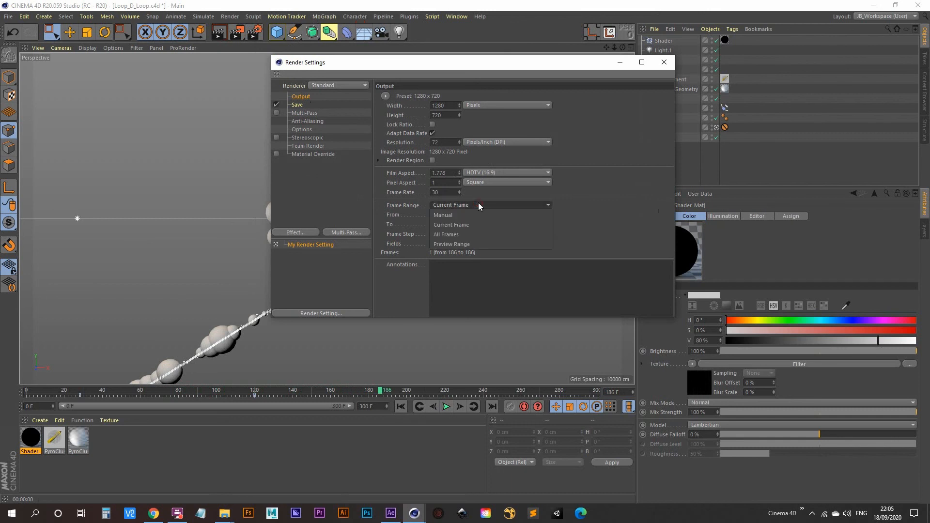
pyautogui.click(456, 238)
pyautogui.doubleClick(451, 105)
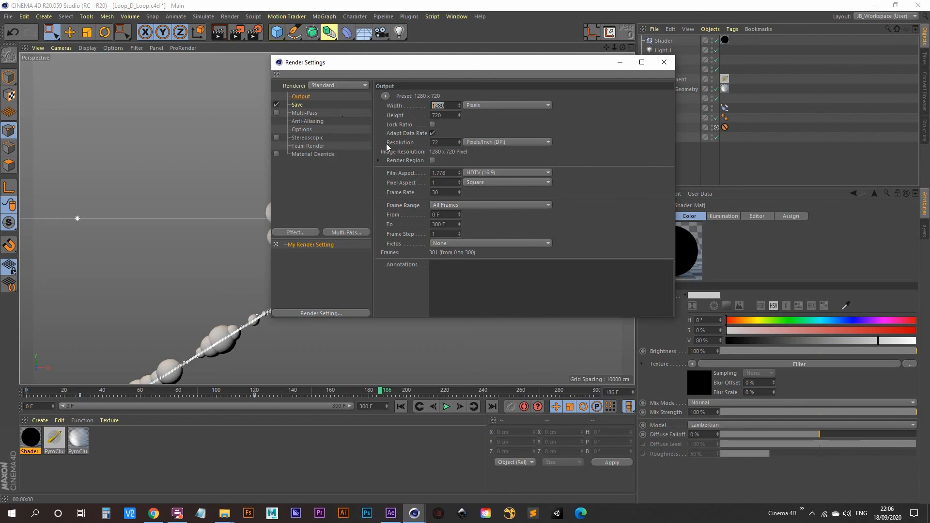
# Step: Set the render's save file to loop_d_loop in the folder D:\Cinema 4D\08_Loop_D_Loop\sequence
pyautogui.click(297, 105)
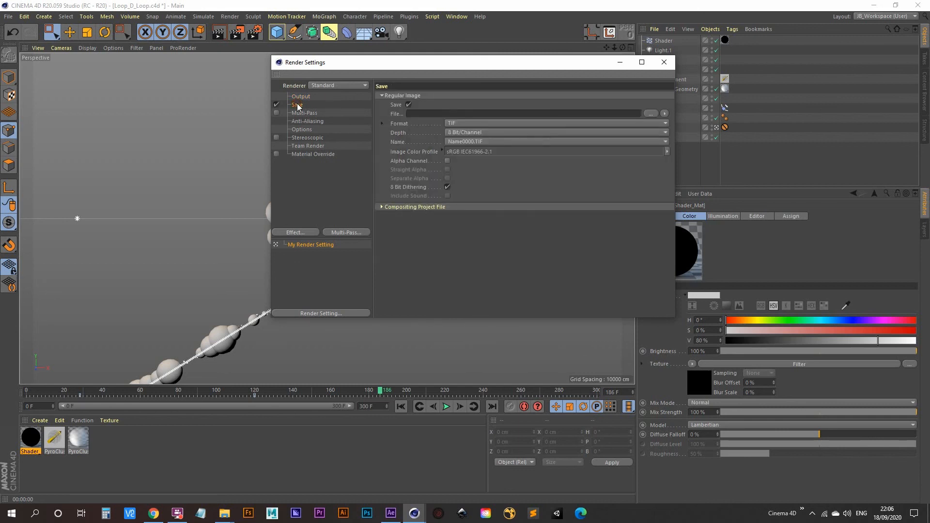
pyautogui.click(649, 112)
pyautogui.click(443, 95)
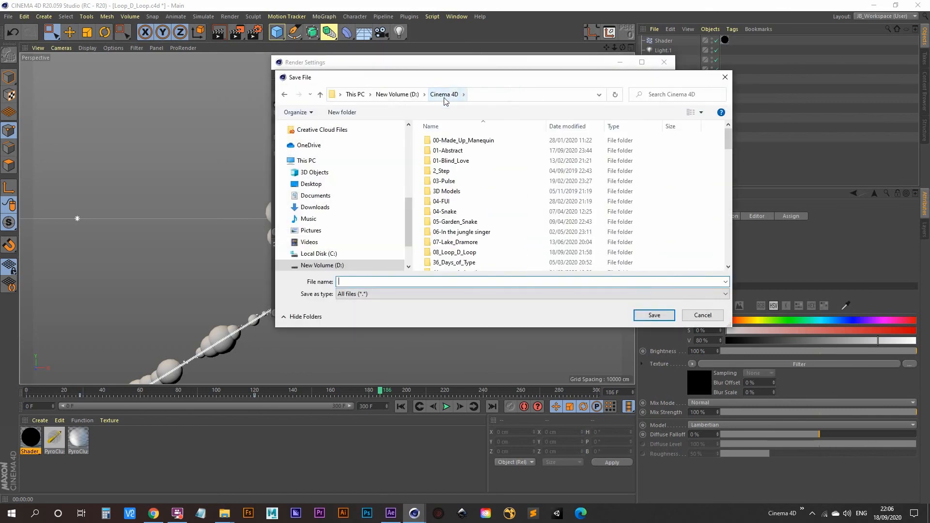
pyautogui.doubleClick(454, 251)
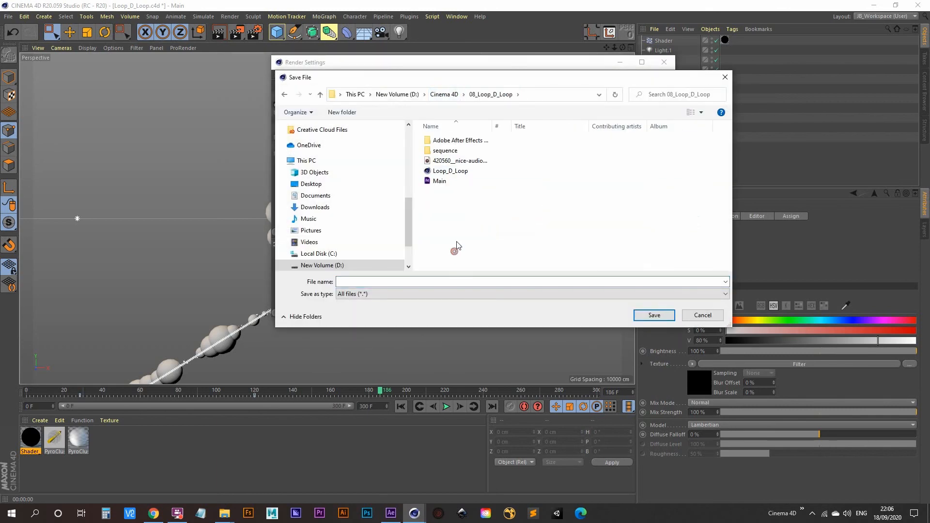
pyautogui.doubleClick(462, 154)
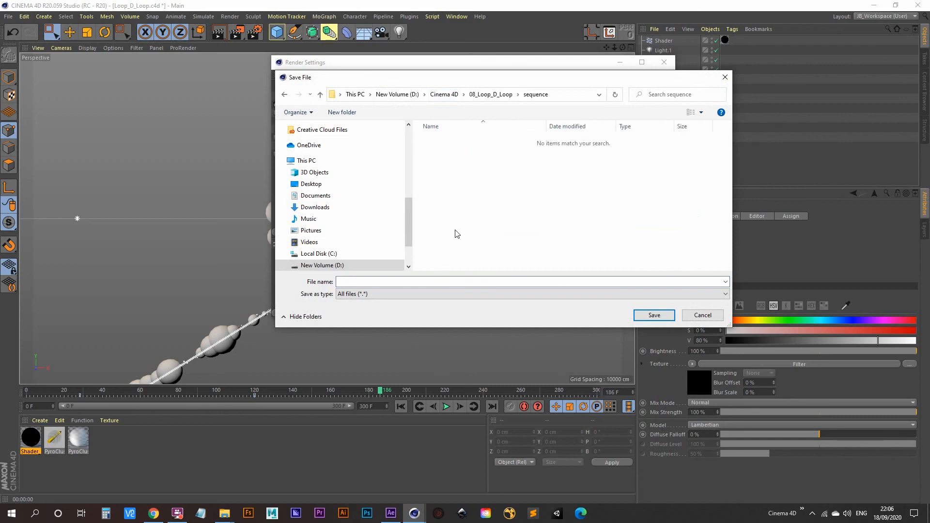
pyautogui.click(399, 282)
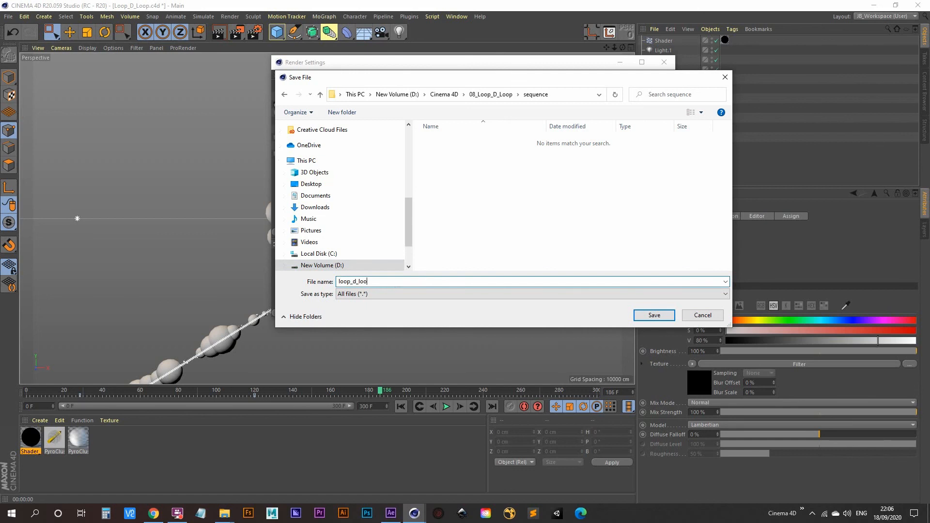
pyautogui.press('Return')
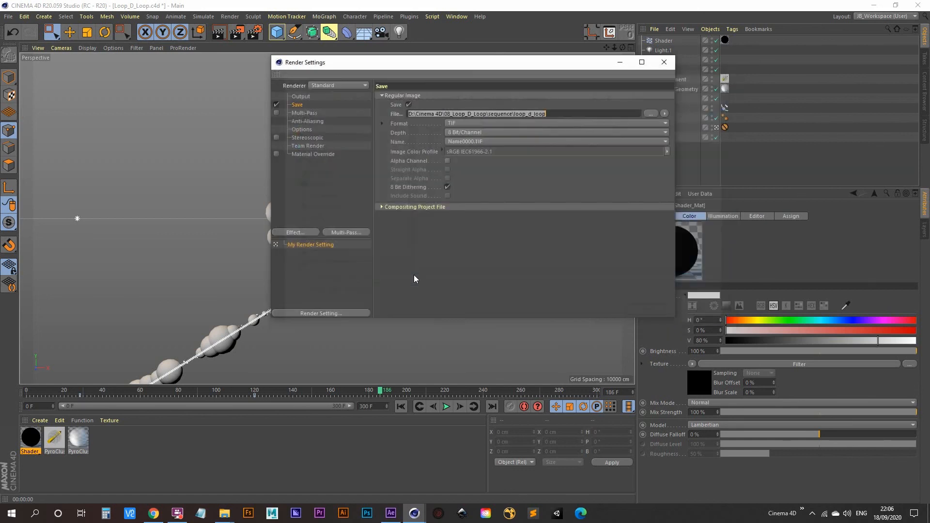
# Step: Enable the Alpha Channel, set the save format to PNG and close the render settings
pyautogui.click(447, 161)
pyautogui.click(471, 123)
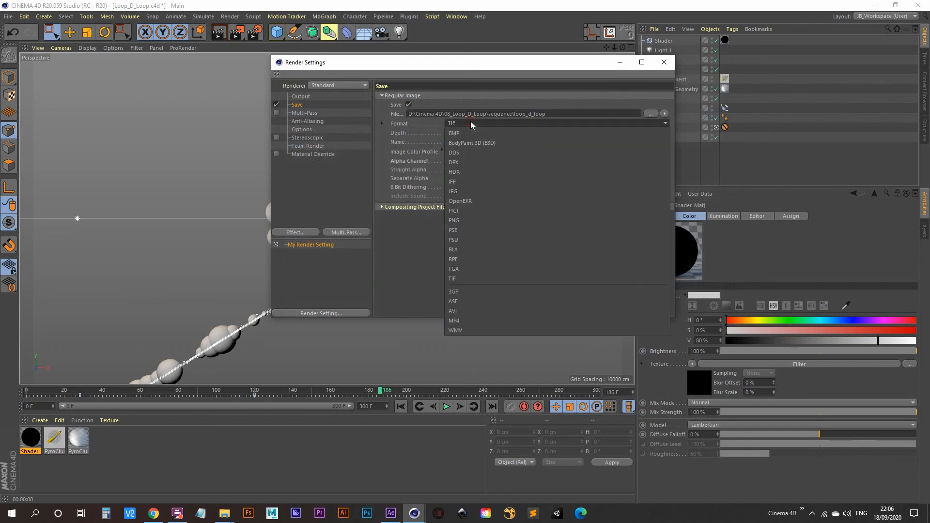
pyautogui.click(471, 220)
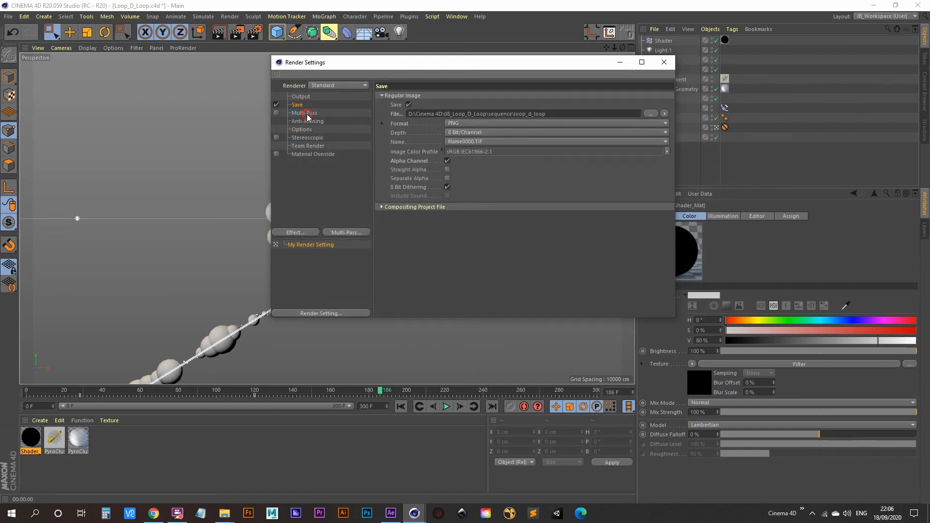
pyautogui.click(307, 121)
pyautogui.click(309, 130)
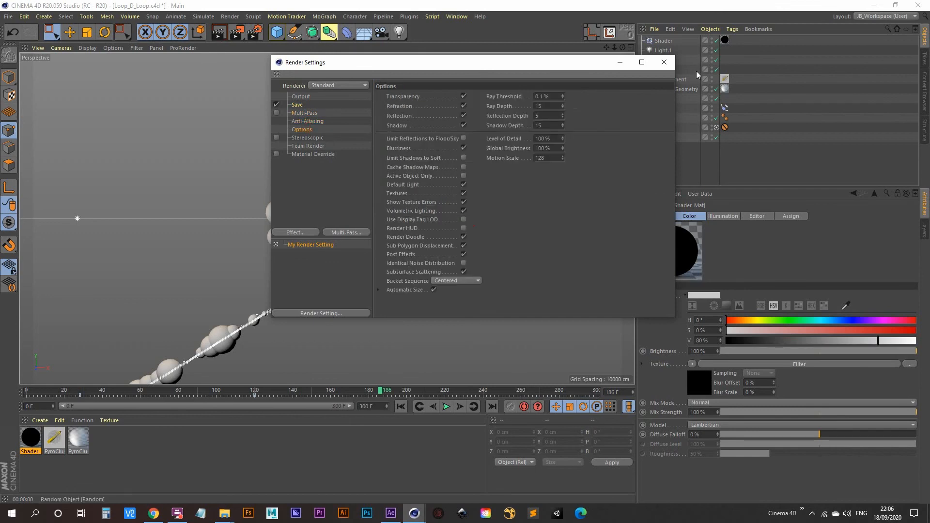
pyautogui.click(663, 62)
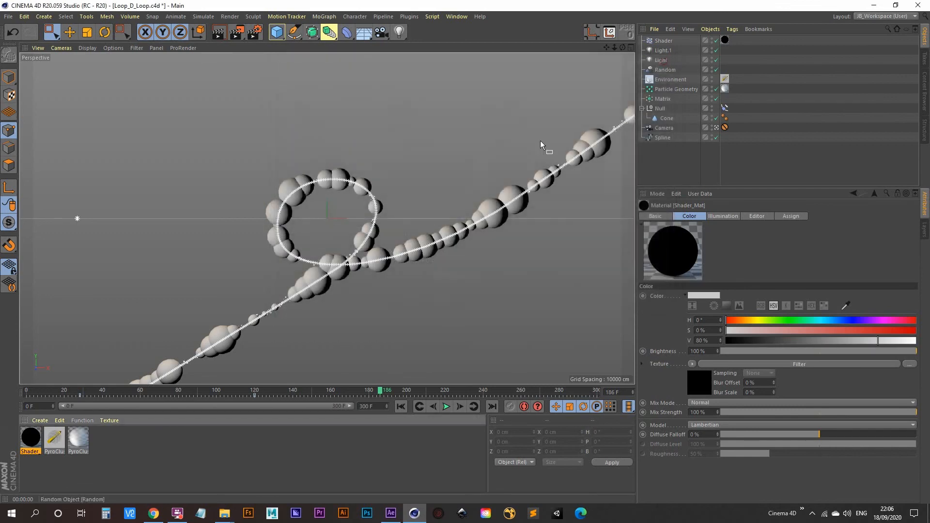
# Step: Render the full frame range to the Picture Viewer and maximize its window
pyautogui.click(238, 33)
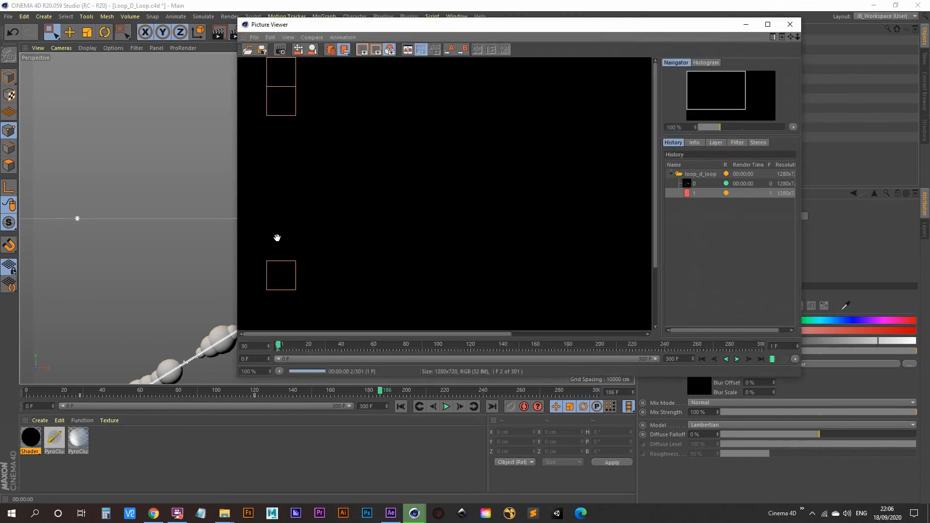
pyautogui.doubleClick(516, 29)
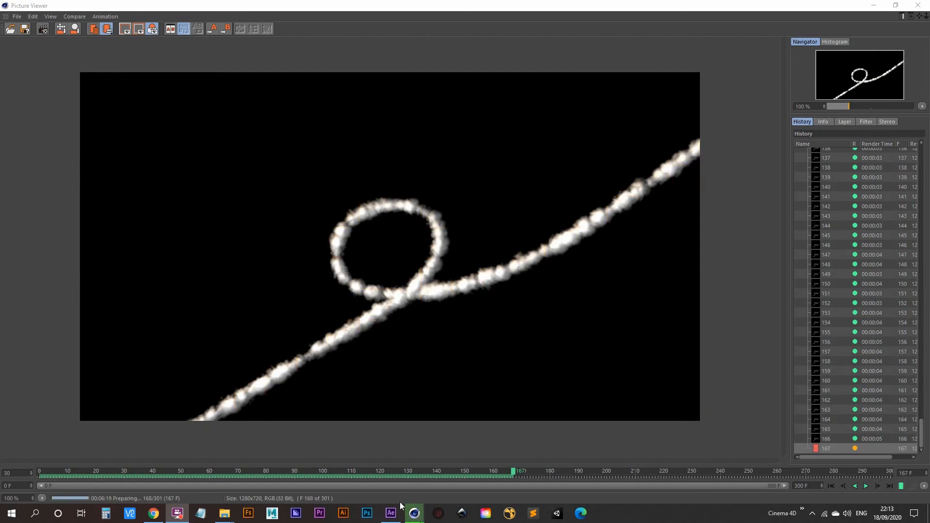
# Step: Switch to After Effects and import the render starting at loop_d_loop0000 from the sequence folder as a PNG sequence
pyautogui.click(392, 516)
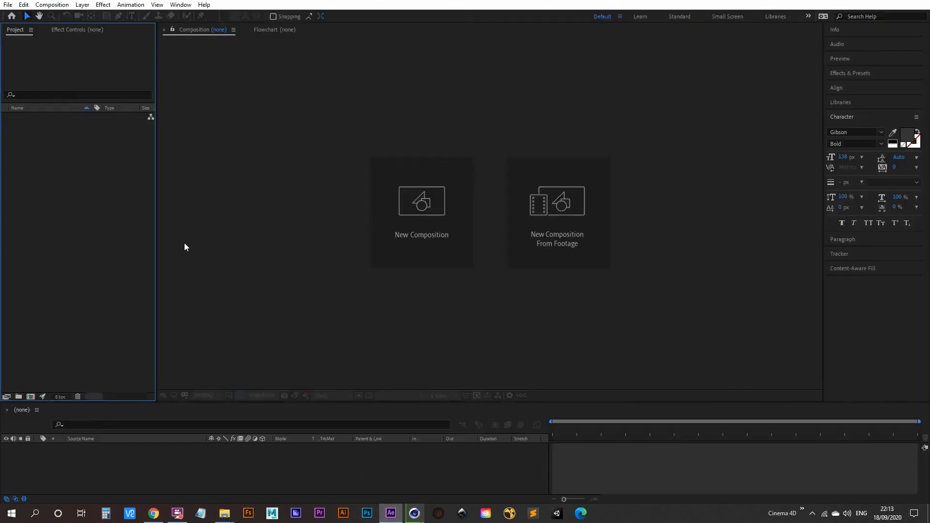
pyautogui.click(391, 515)
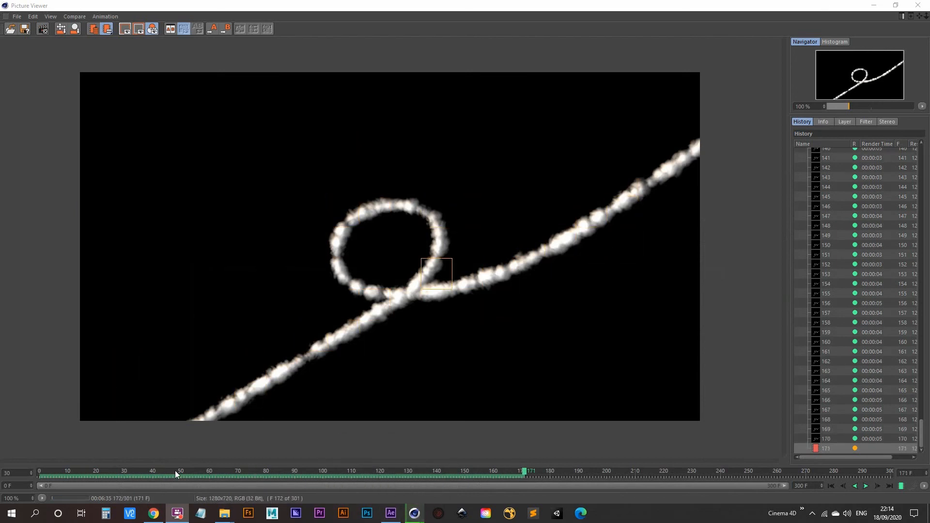
pyautogui.click(391, 515)
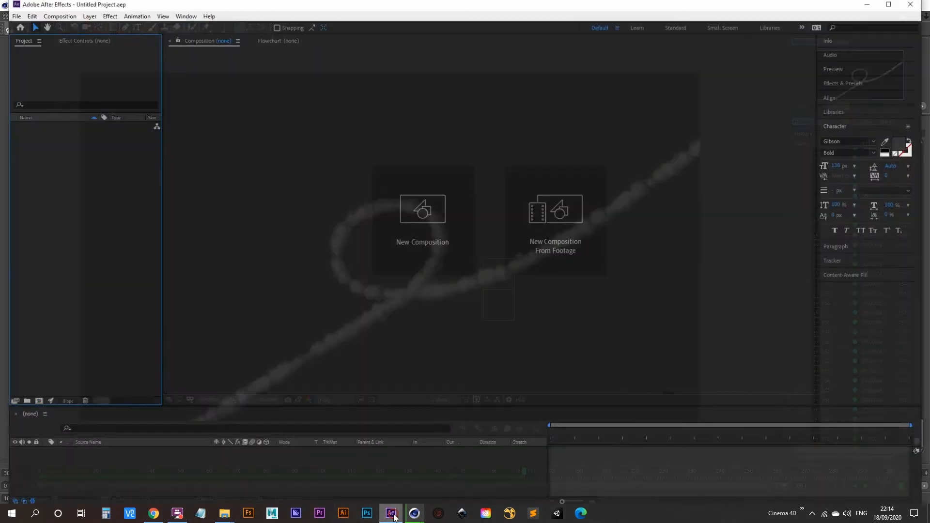
pyautogui.doubleClick(81, 164)
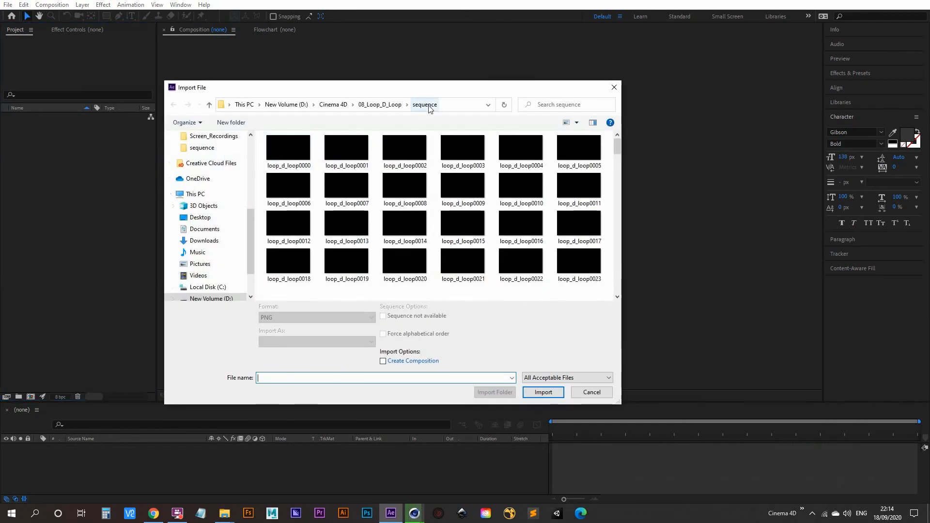
pyautogui.click(296, 149)
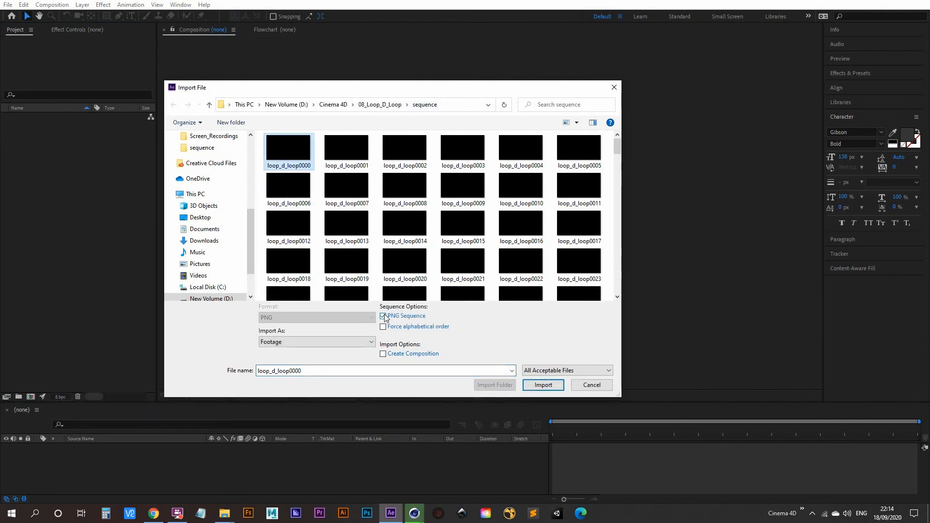
pyautogui.click(543, 385)
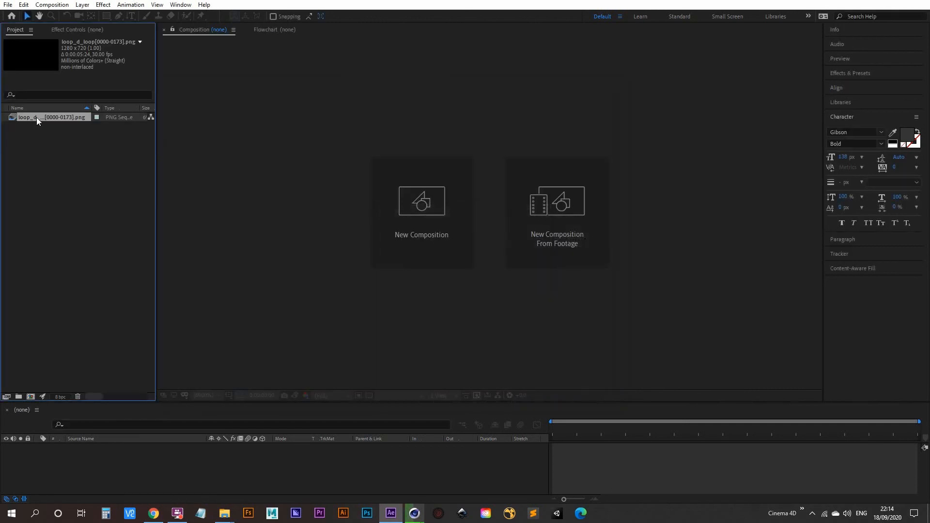
# Step: Create a new composition from the imported PNG sequence and keep the viewer magnification at 100%
pyautogui.moveTo(36, 117); pyautogui.dragTo(31, 398)
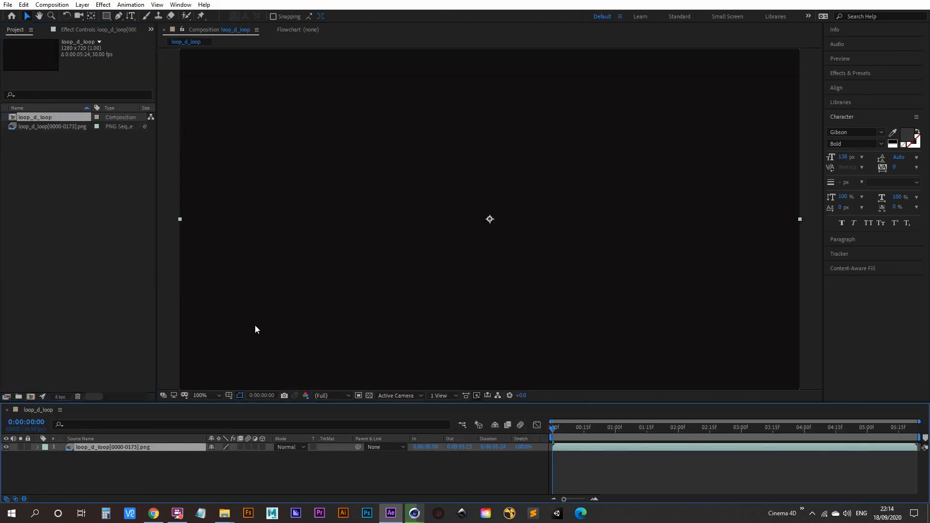
pyautogui.click(206, 394)
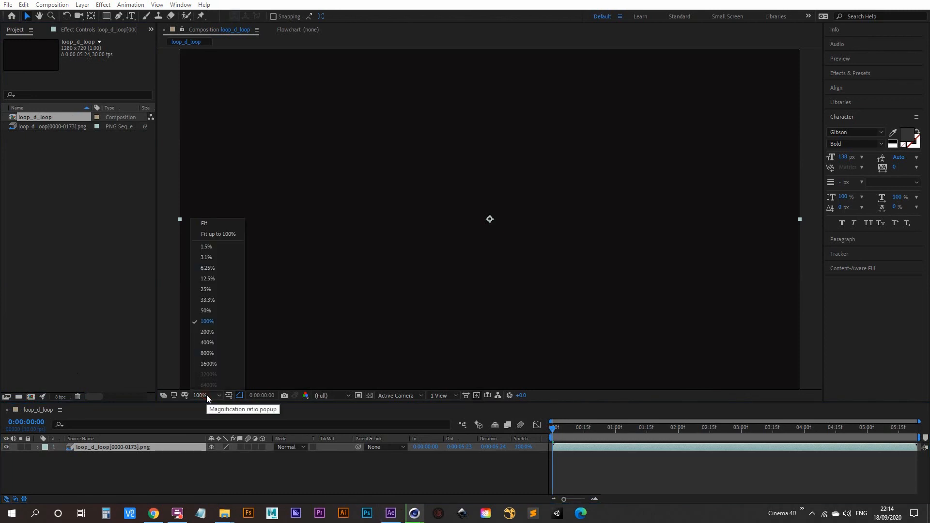
pyautogui.click(210, 324)
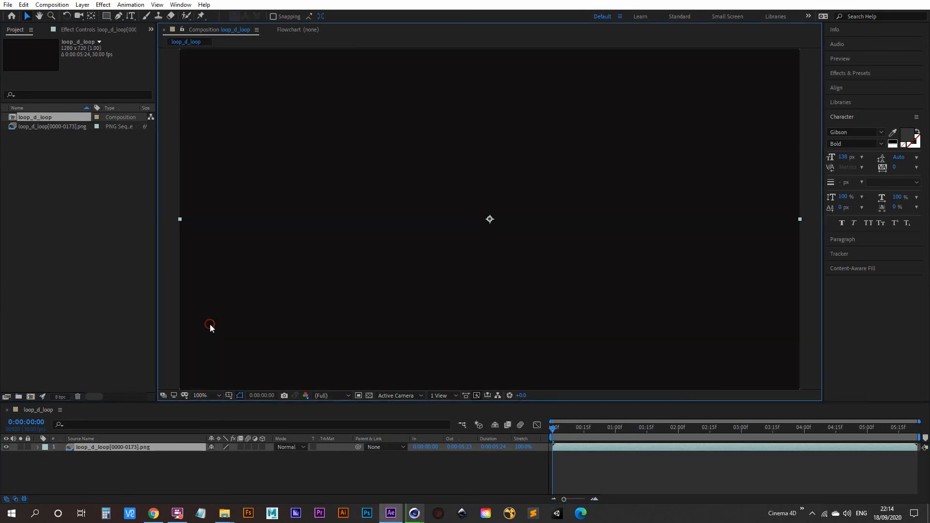
# Step: Preview the smoke trail composition from the start and stop at 0:00:03:06
pyautogui.click(491, 431)
pyautogui.press('space')
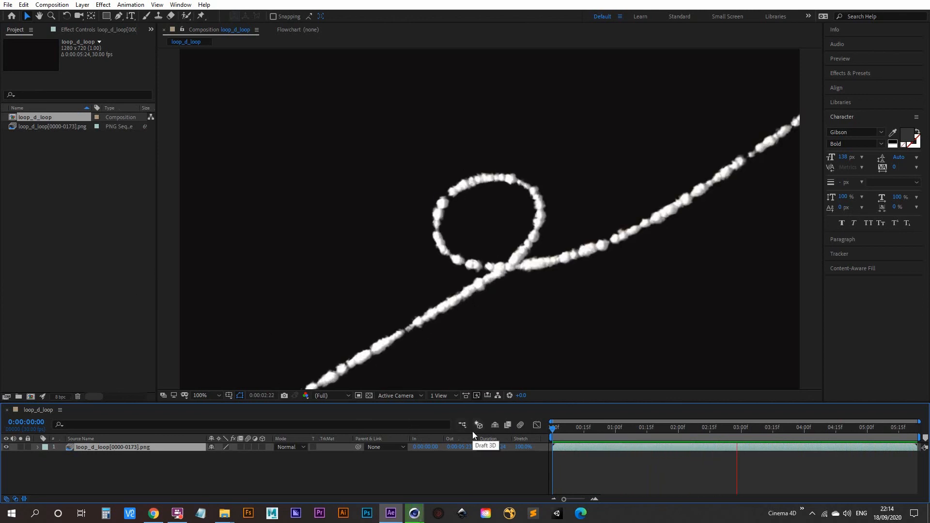
pyautogui.press('space')
# Step: Create a composition-sized solid named SKY in light blue, about #A6CAE1
pyautogui.click(81, 5)
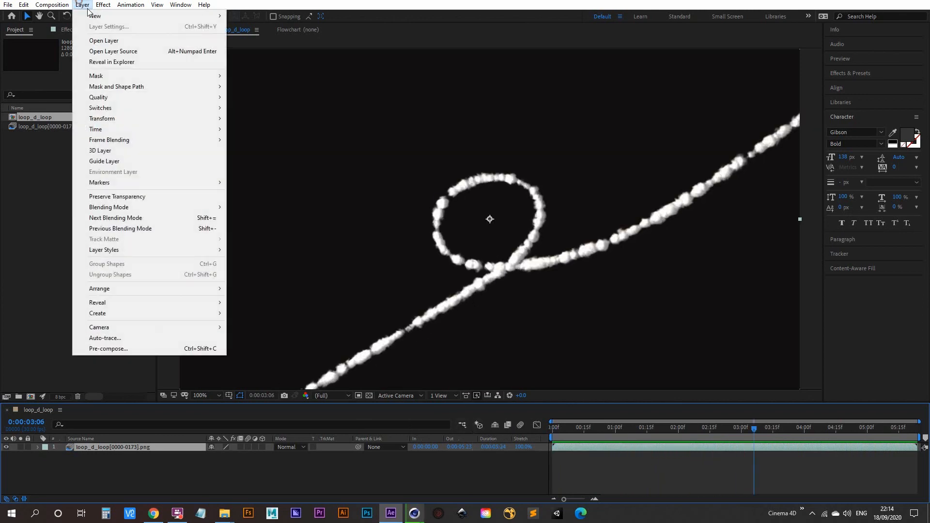
pyautogui.moveTo(107, 16)
pyautogui.click(278, 26)
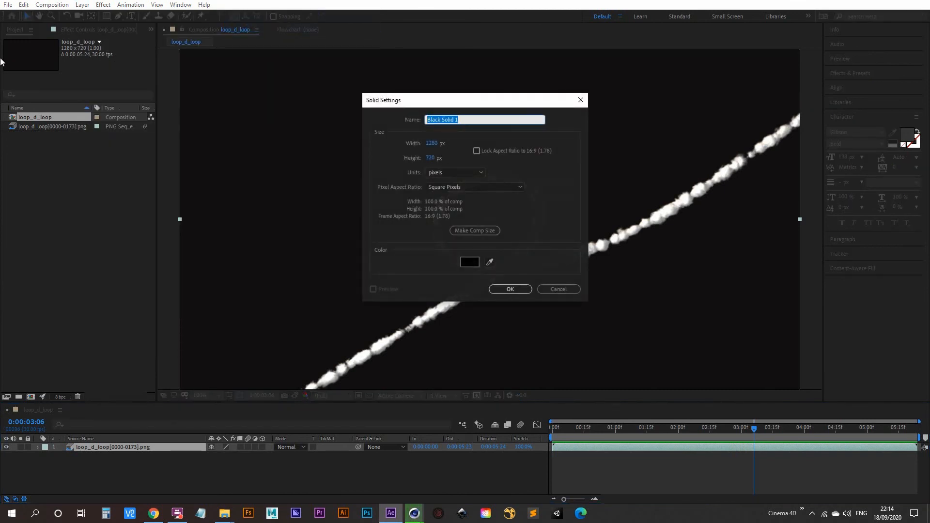
pyautogui.write('SKY')
pyautogui.click(469, 262)
pyautogui.moveTo(840, 216); pyautogui.dragTo(840, 233)
pyautogui.moveTo(777, 215); pyautogui.dragTo(733, 189)
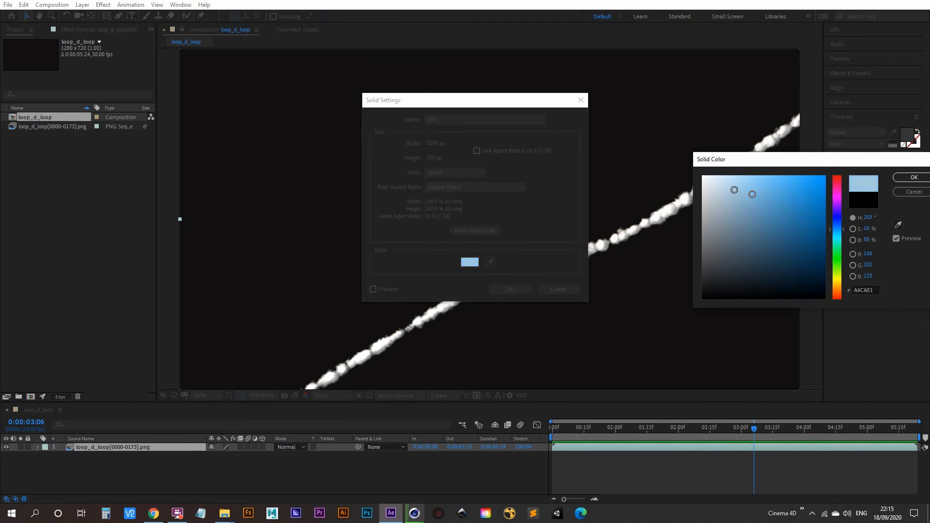
pyautogui.click(914, 177)
pyautogui.click(509, 289)
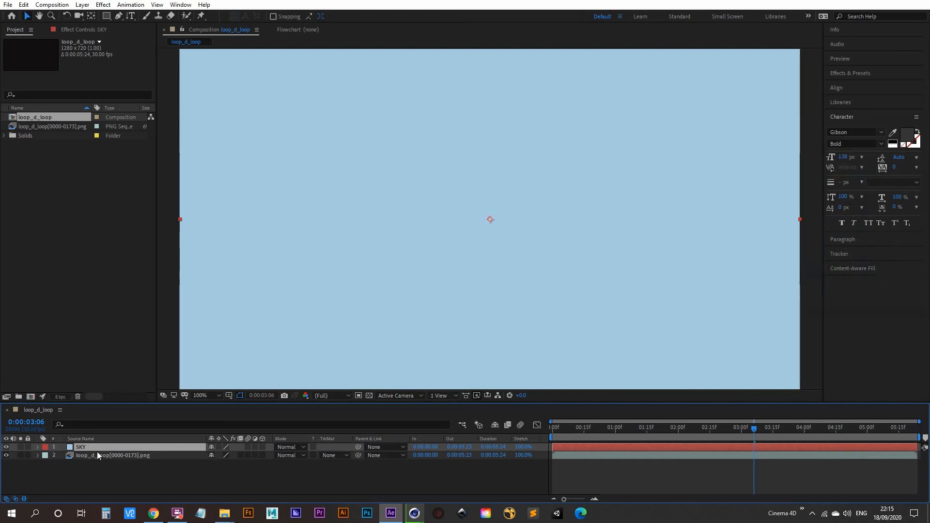
# Step: Move the SKY layer below the smoke sequence and preview the composition from the beginning
pyautogui.moveTo(96, 449); pyautogui.dragTo(98, 465)
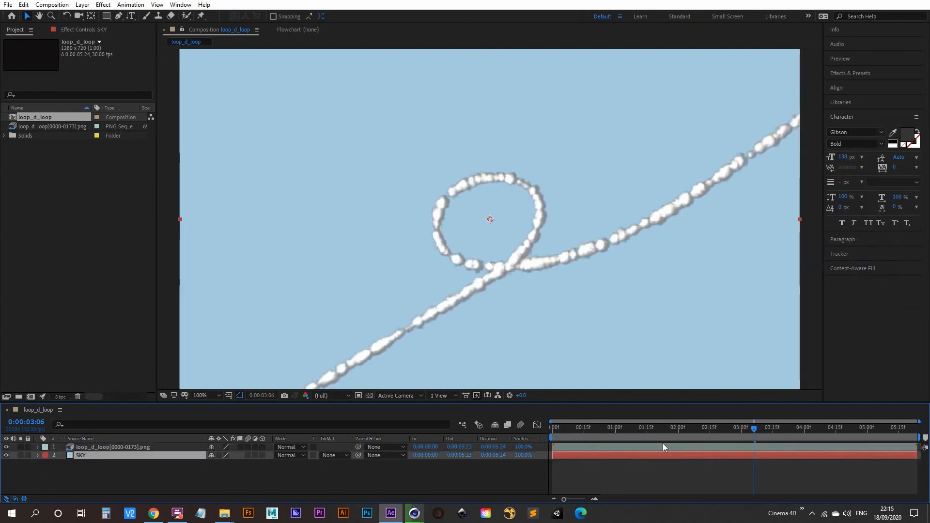
pyautogui.press('Home')
pyautogui.press('space')
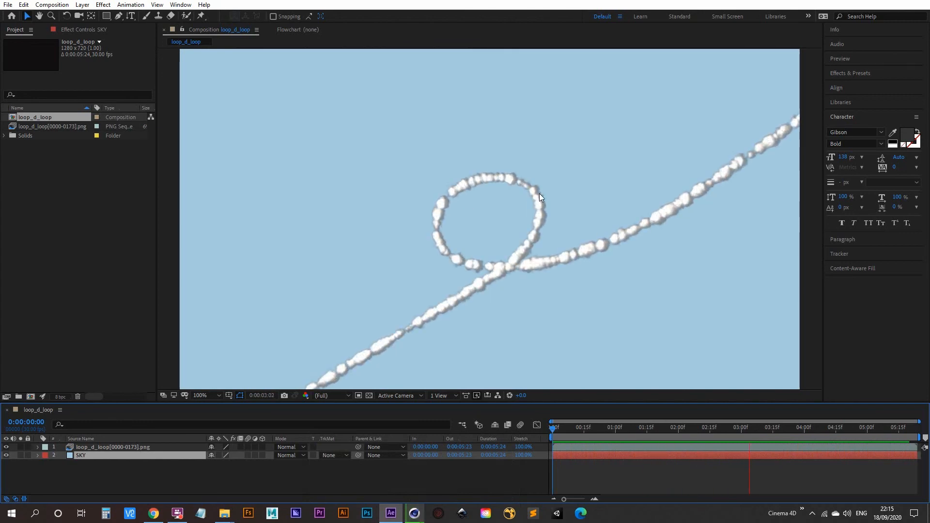
pyautogui.click(413, 516)
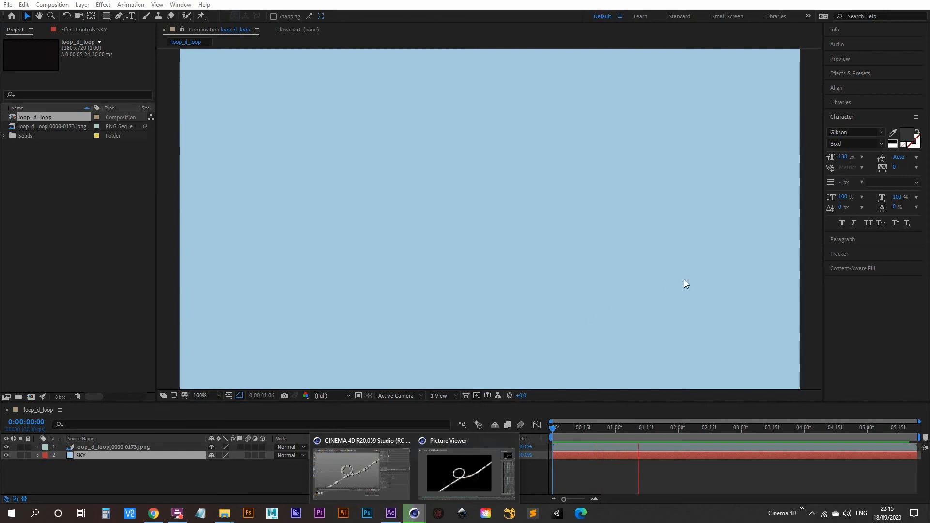
pyautogui.click(30, 216)
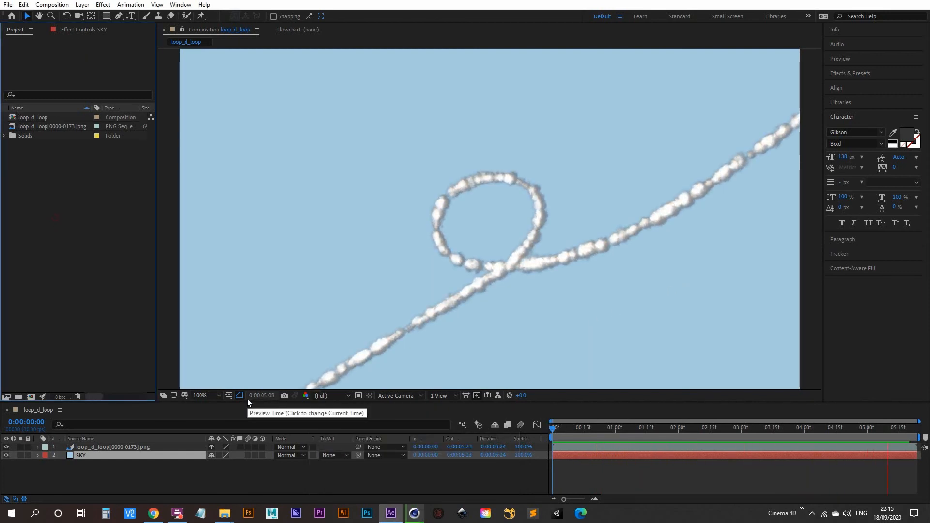